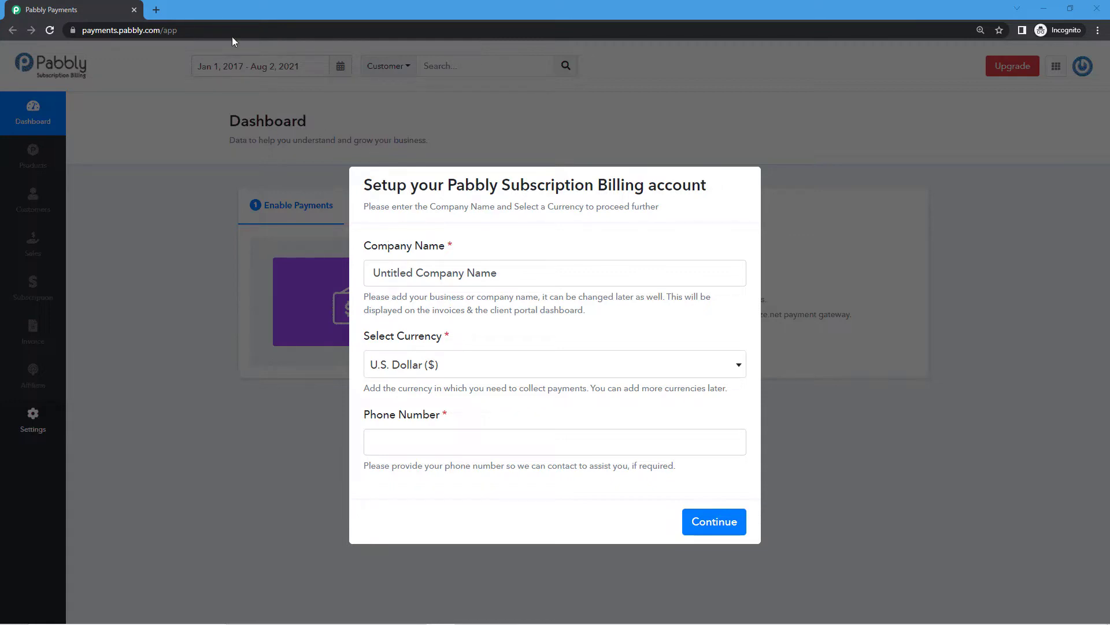
Open a new browser tab beside the Pabbly account setup dialog.
{"action": "left_click", "coordinate": [156, 10]}
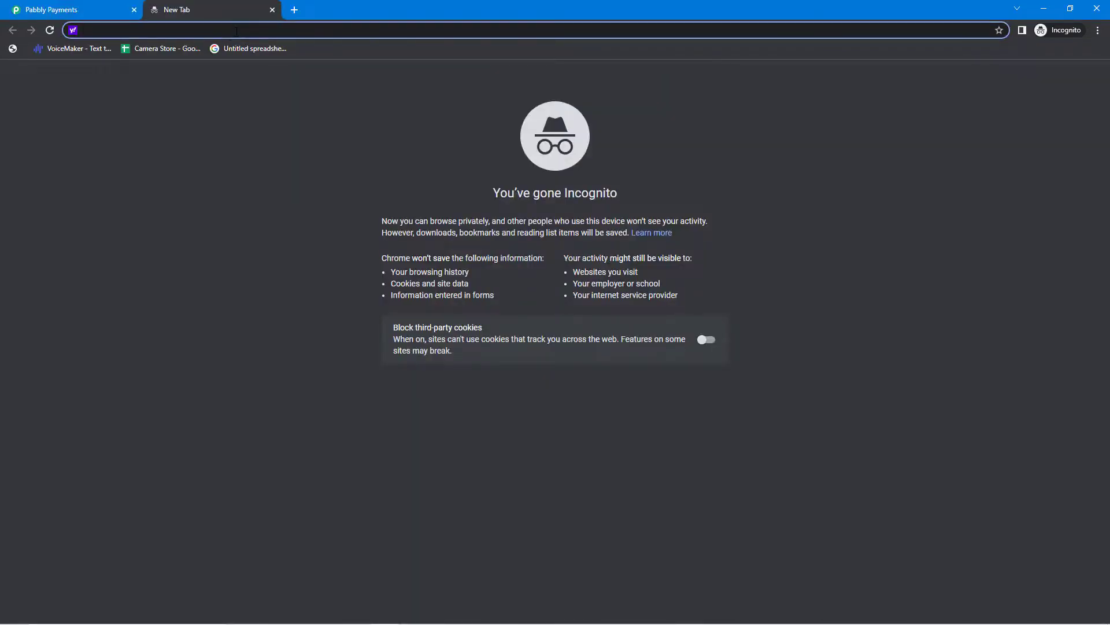
Go to pabbly.com/subscriptions in the new tab.
{"action": "type", "text": "pabbl"}
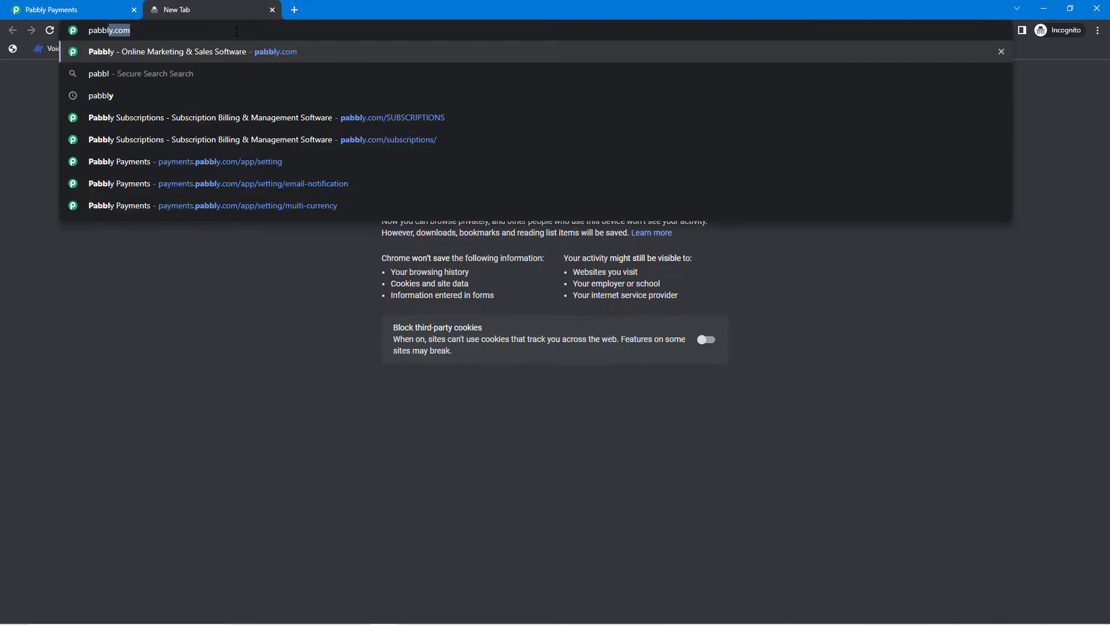
{"action": "type", "text": "y.com"}
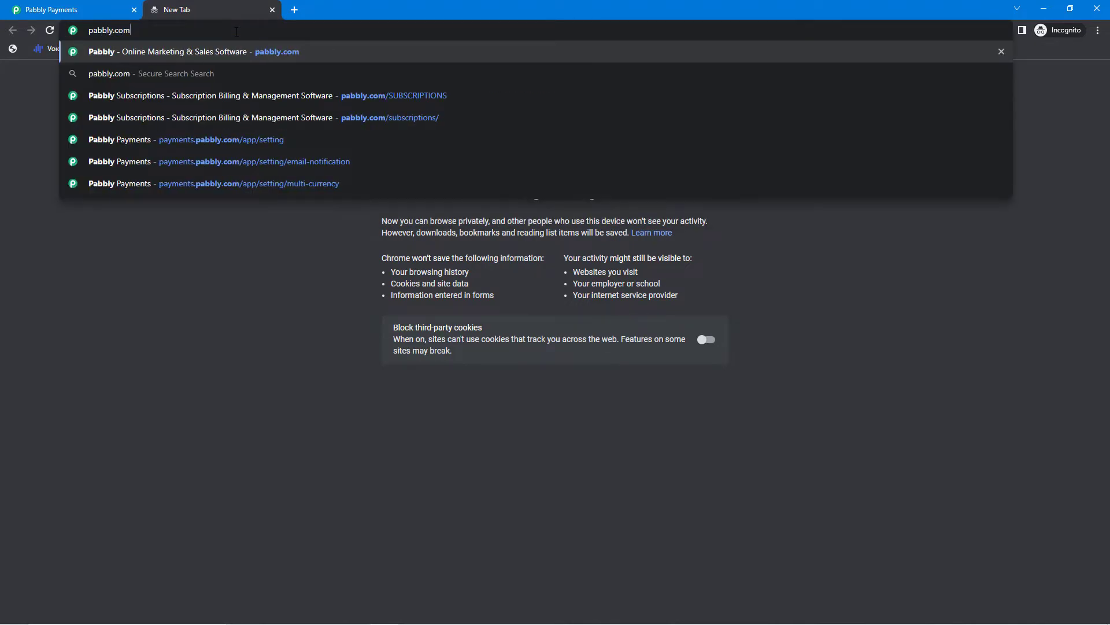
{"action": "type", "text": "/subsc"}
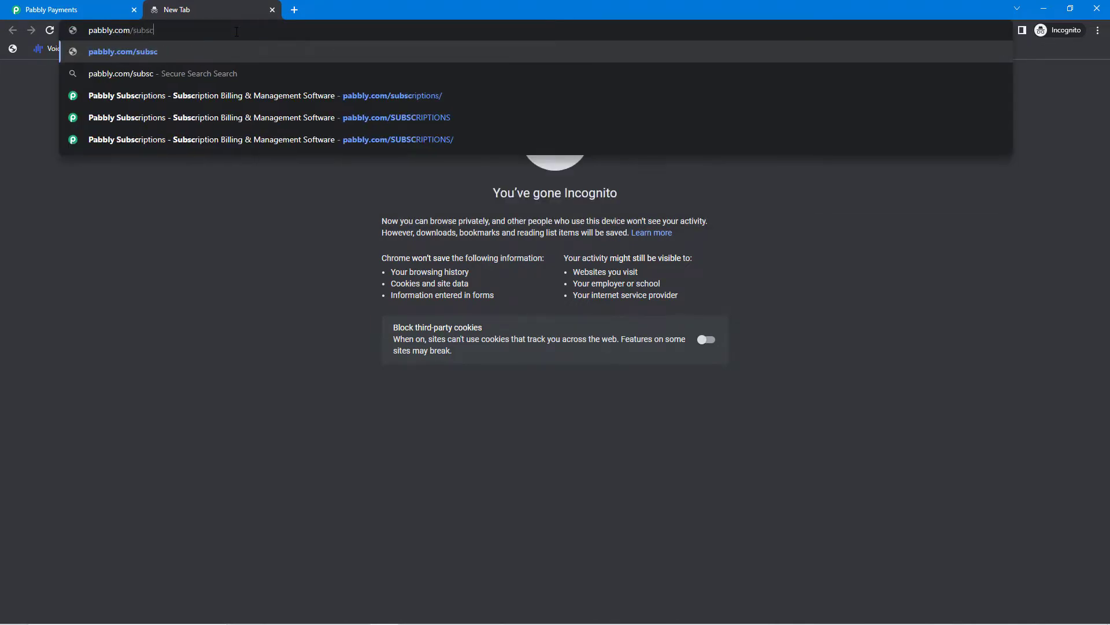
{"action": "type", "text": "riptions"}
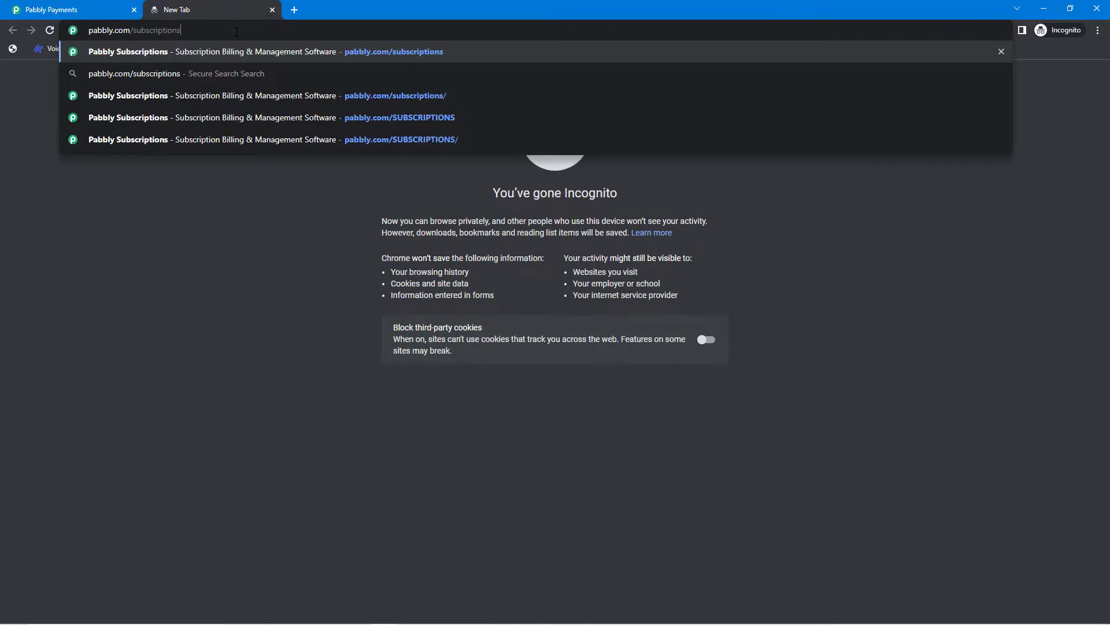
{"action": "key", "text": "Return"}
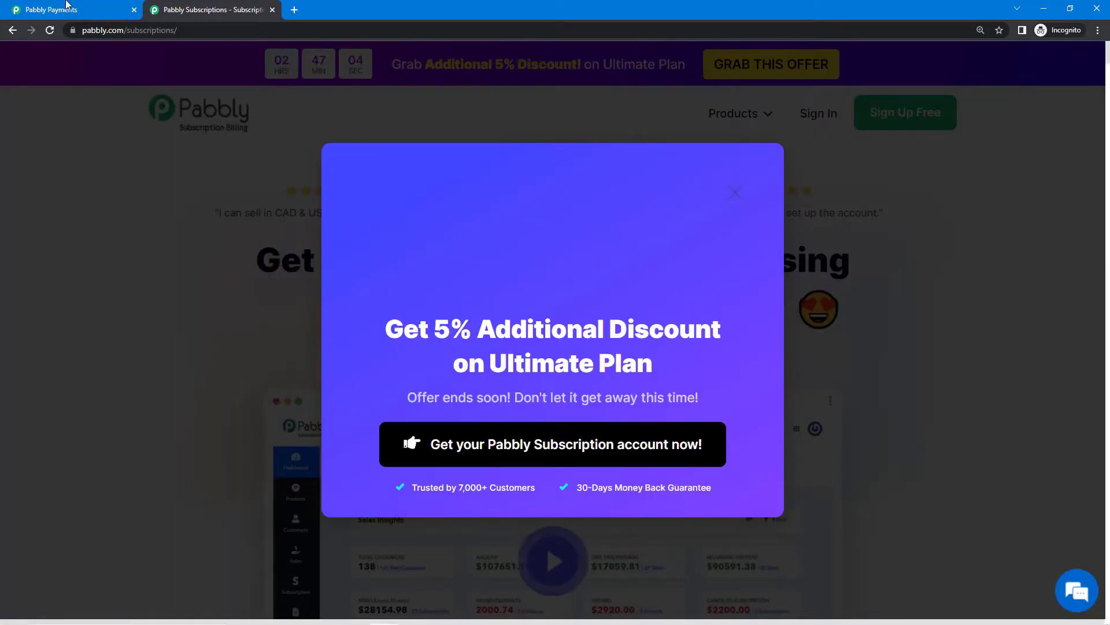
Close the old Payments tab, dismiss the promo, sign in and launch Subscription Billing.
{"action": "left_click", "coordinate": [134, 9]}
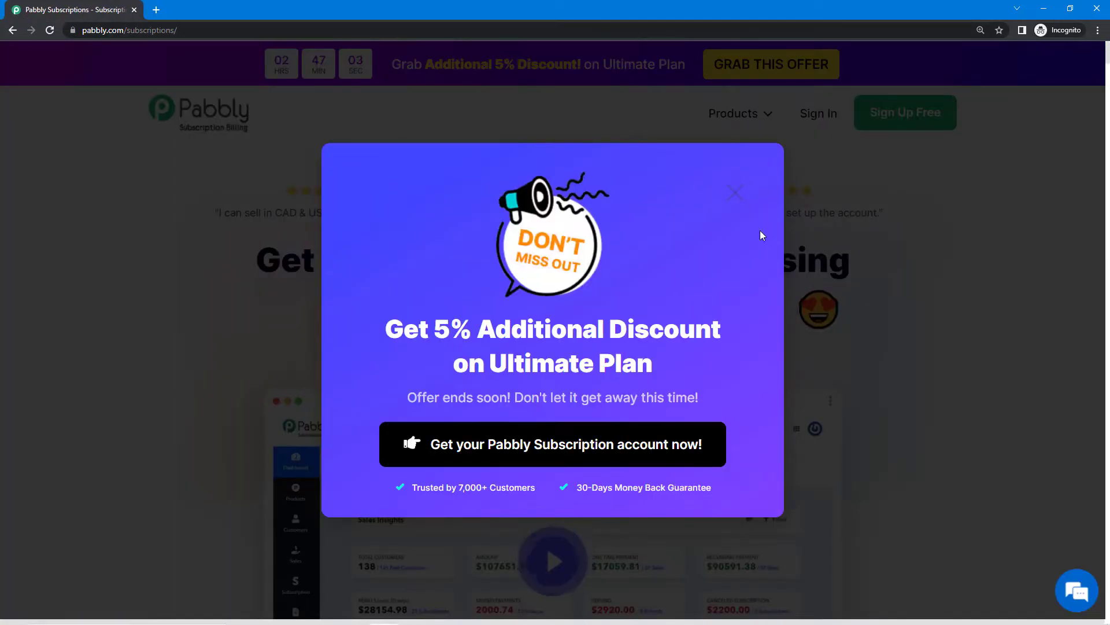
{"action": "left_click", "coordinate": [736, 192]}
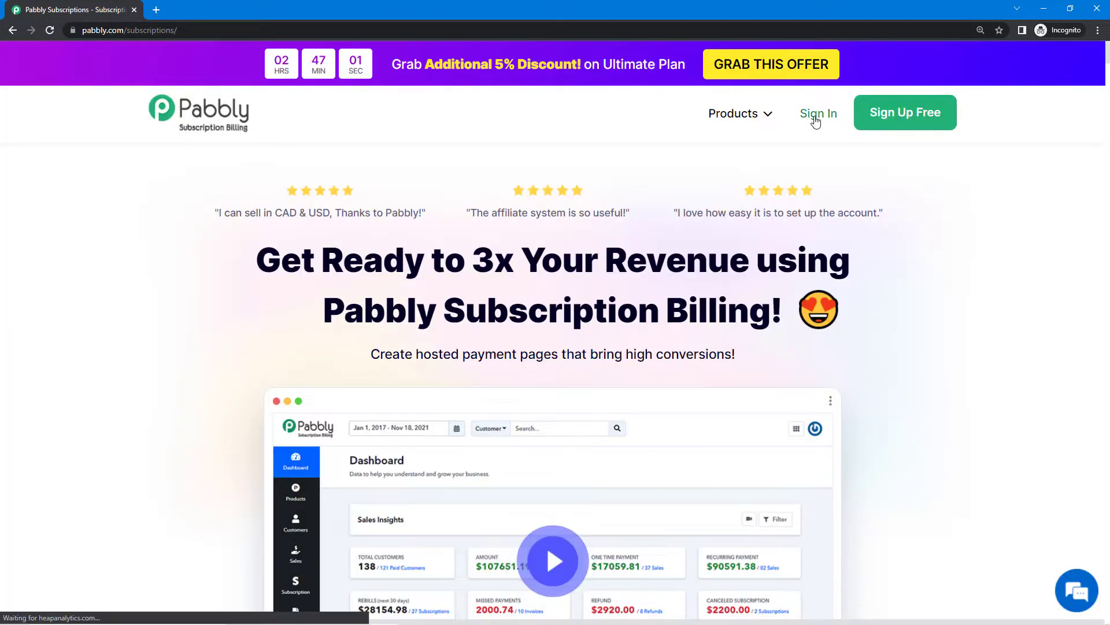
{"action": "left_click", "coordinate": [921, 117]}
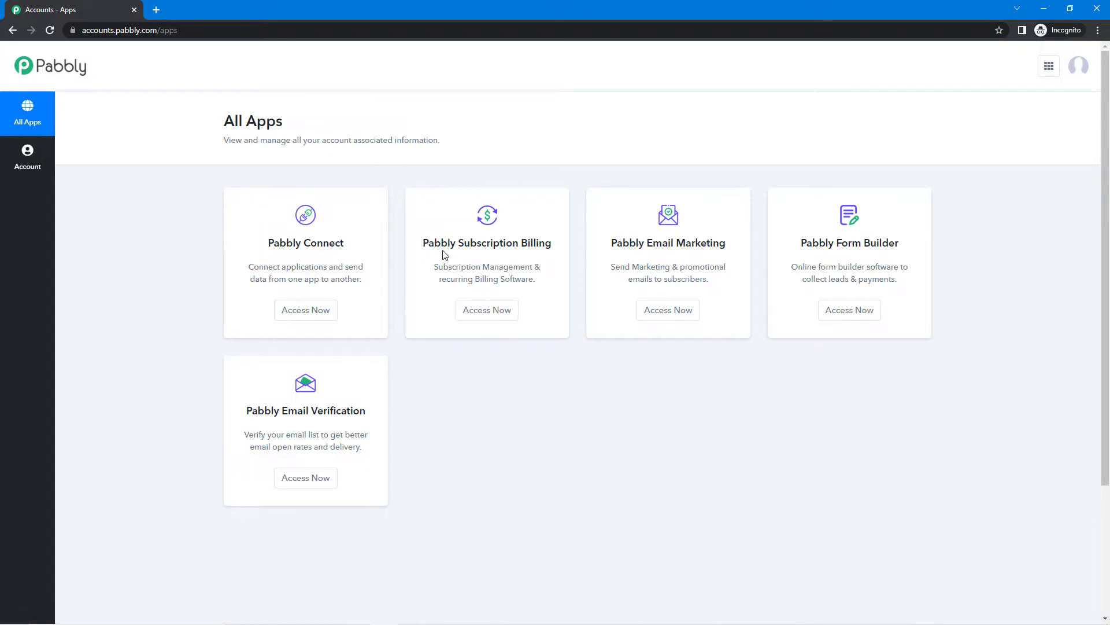
{"action": "left_click", "coordinate": [498, 315]}
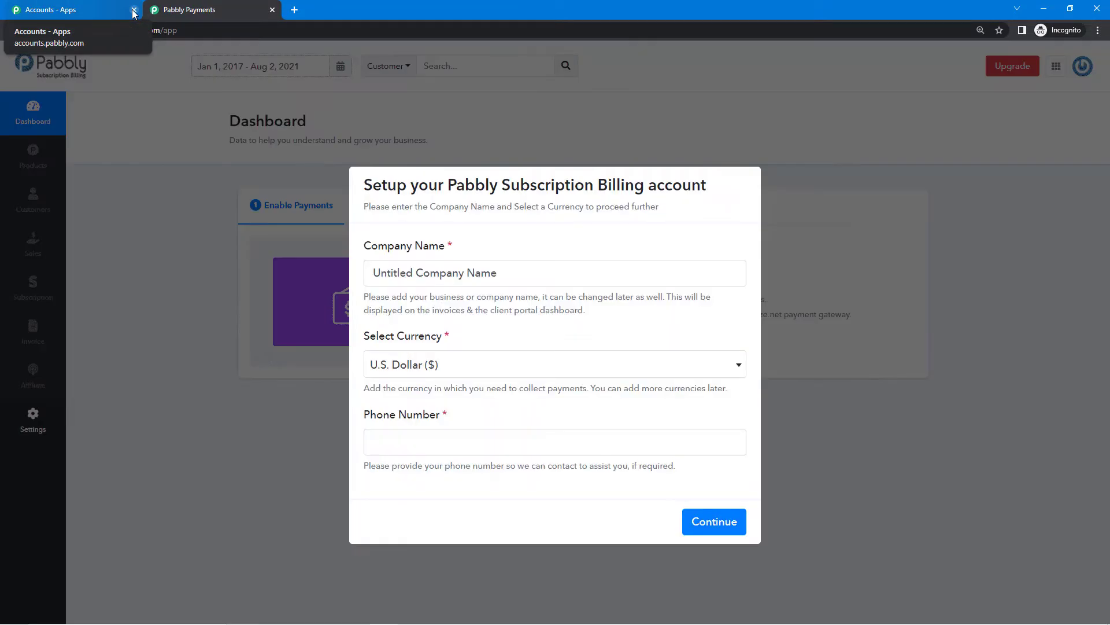
Close the Accounts tab and replace 'Untitled Company Name' with the guitar-lessons business name.
{"action": "left_click", "coordinate": [134, 9]}
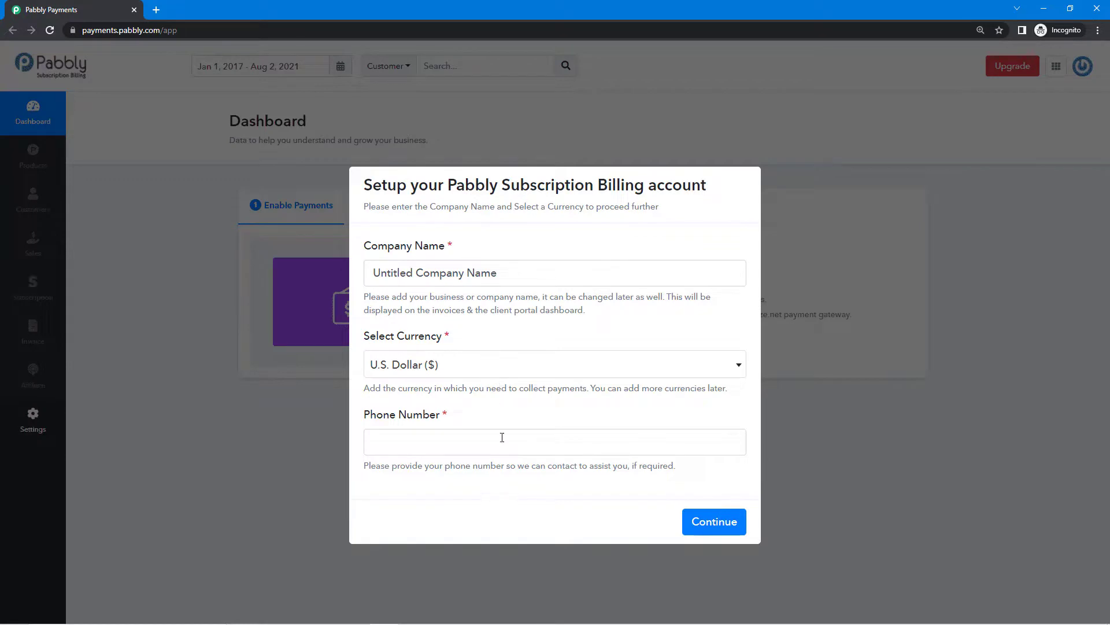
{"action": "triple_click", "coordinate": [508, 268]}
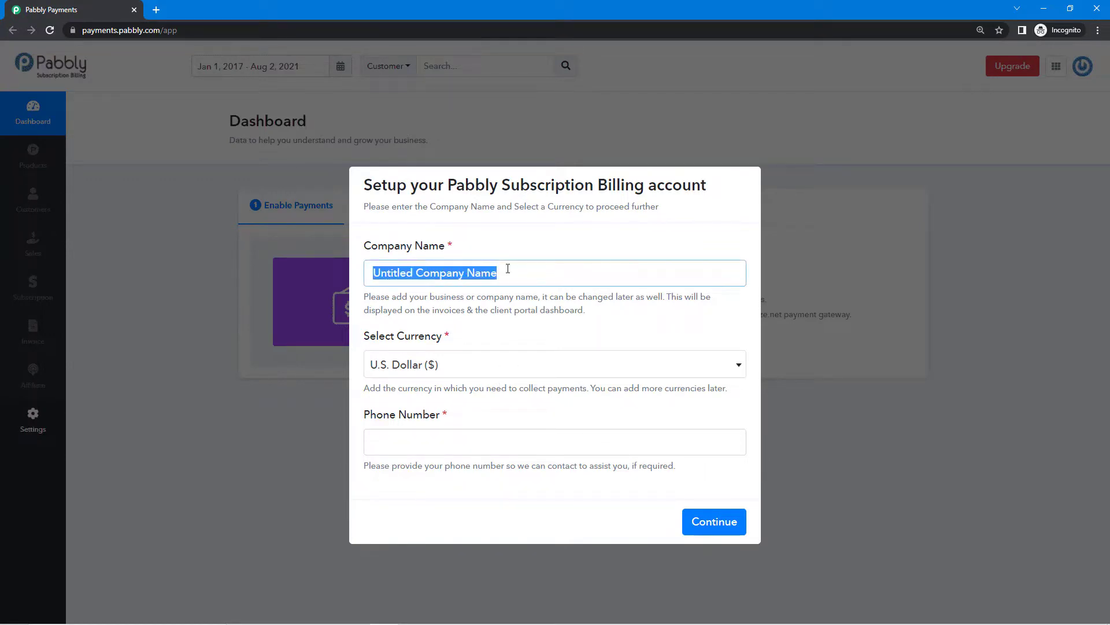
{"action": "key", "text": "BackSpace"}
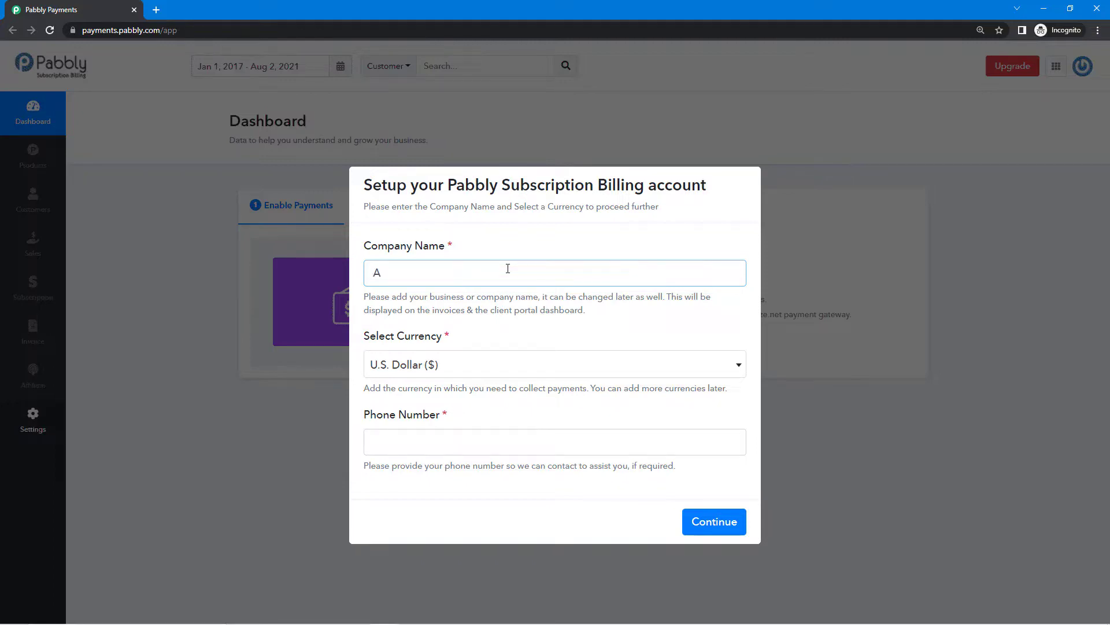
{"action": "type", "text": "Adam's Guitar Lessons"}
{"action": "left_click", "coordinate": [508, 320]}
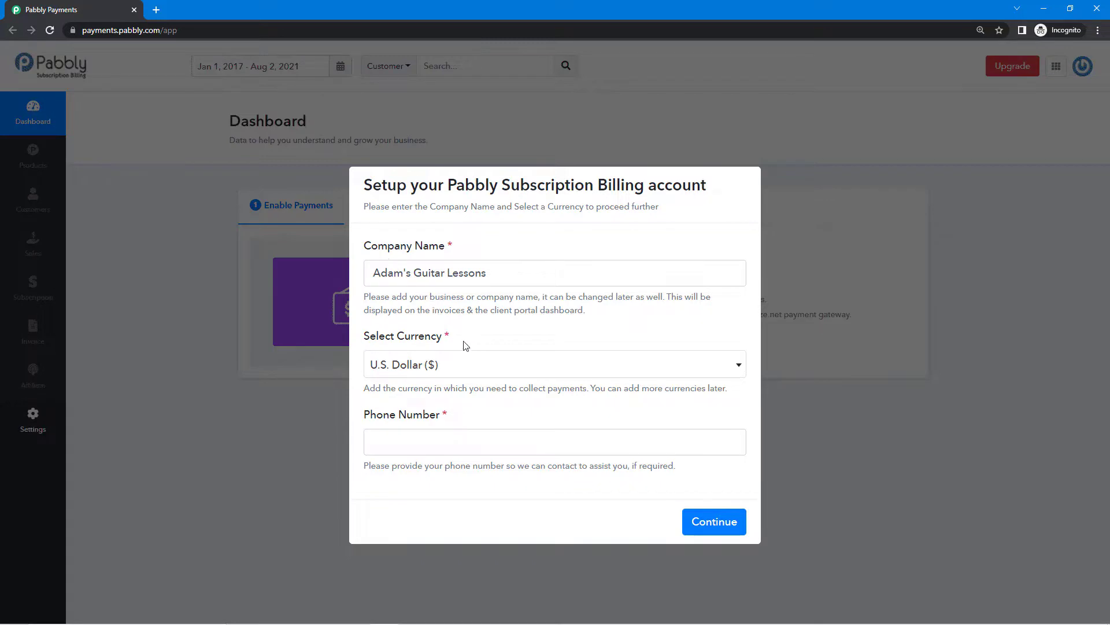
Keep U.S. Dollar as currency, enter the phone number and submit the setup.
{"action": "left_click_drag", "start_coordinate": [465, 343], "coordinate": [369, 343]}
{"action": "left_click", "coordinate": [480, 339]}
{"action": "left_click_drag", "start_coordinate": [463, 338], "coordinate": [373, 346]}
{"action": "left_click", "coordinate": [373, 349]}
{"action": "left_click", "coordinate": [497, 447]}
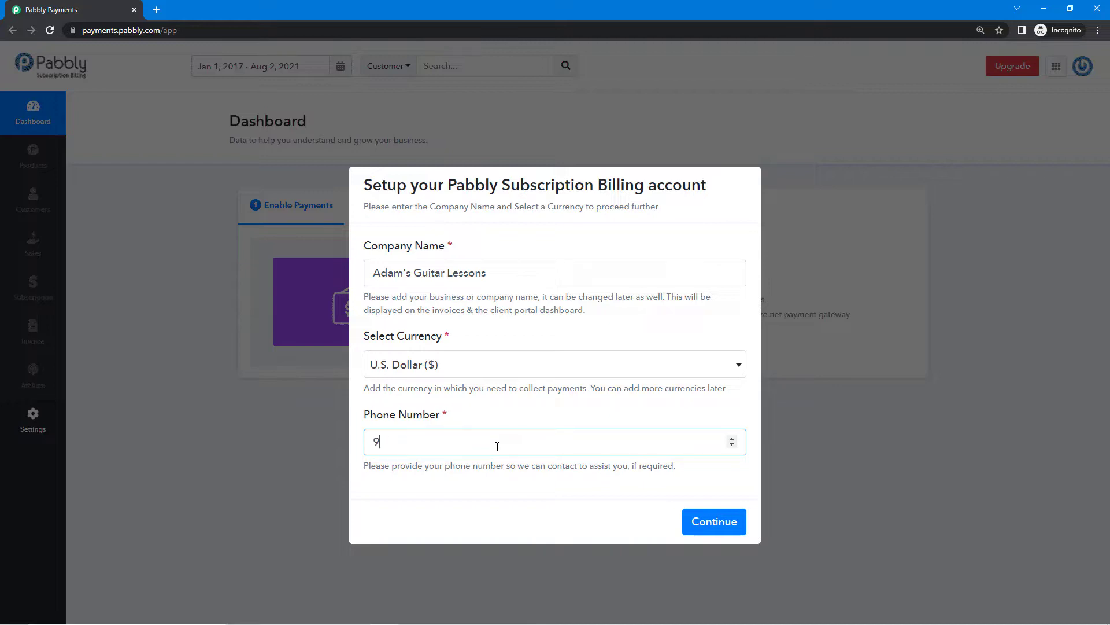
{"action": "left_click", "coordinate": [722, 520]}
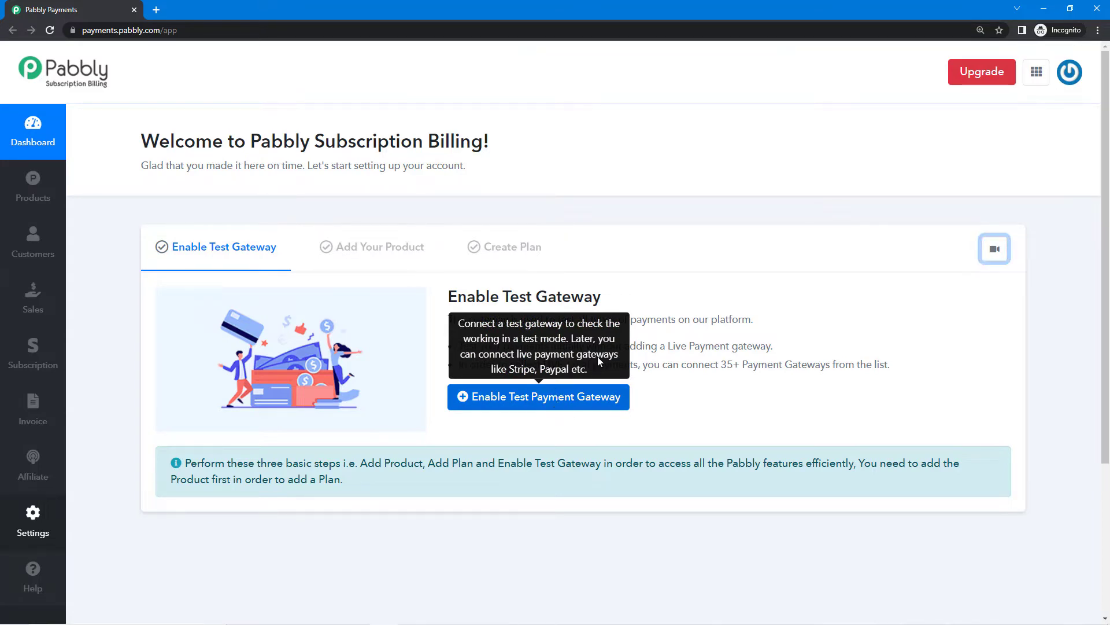
Enable the Test Payment Gateway from the Welcome page.
{"action": "left_click_drag", "start_coordinate": [502, 297], "coordinate": [608, 306]}
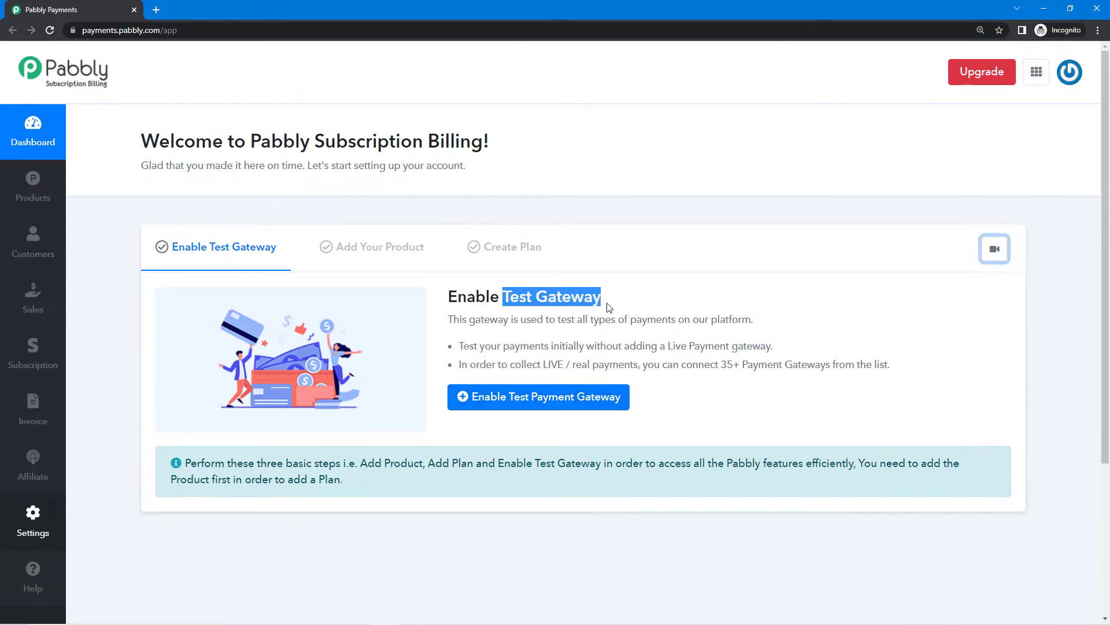
{"action": "left_click", "coordinate": [597, 321]}
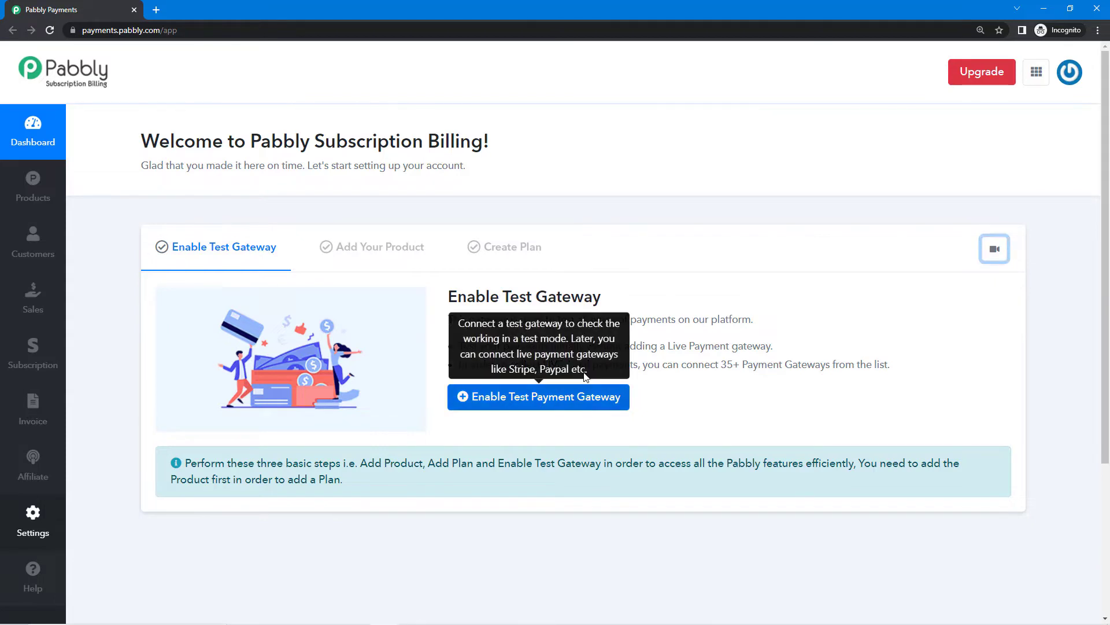
{"action": "left_click", "coordinate": [562, 405]}
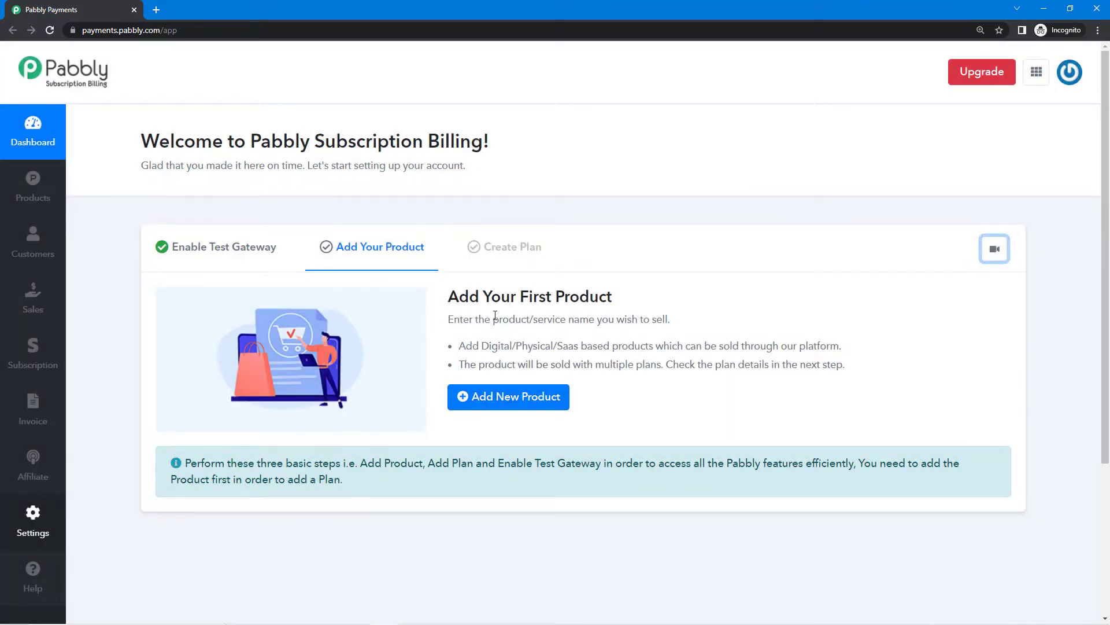
Add a new product named 'Guitar Lessons'.
{"action": "left_click", "coordinate": [526, 403]}
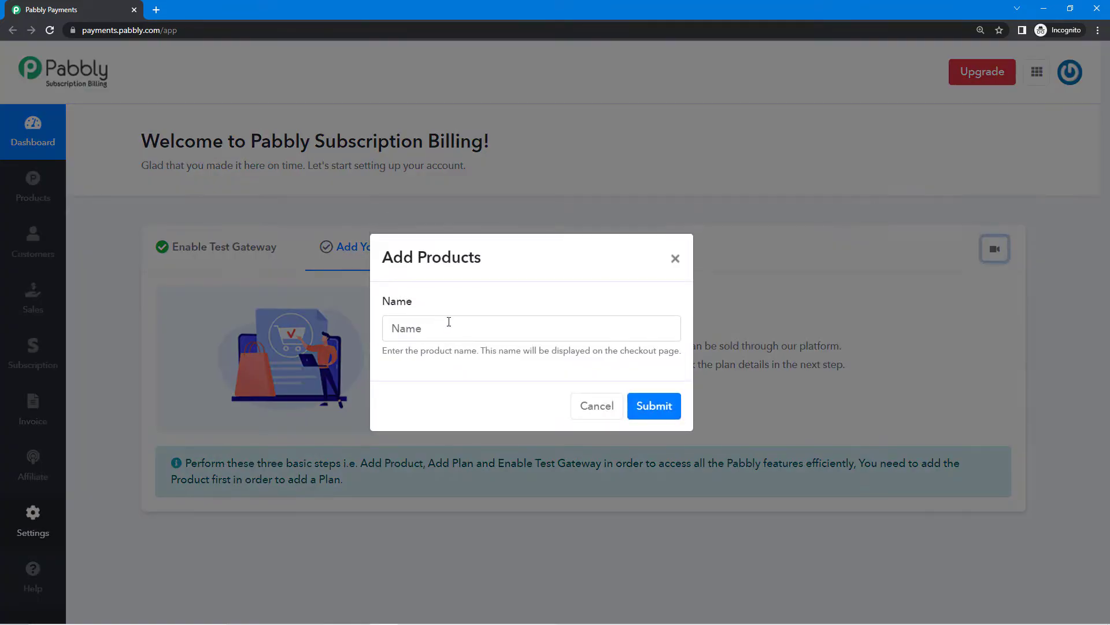
{"action": "type", "text": "Guit"}
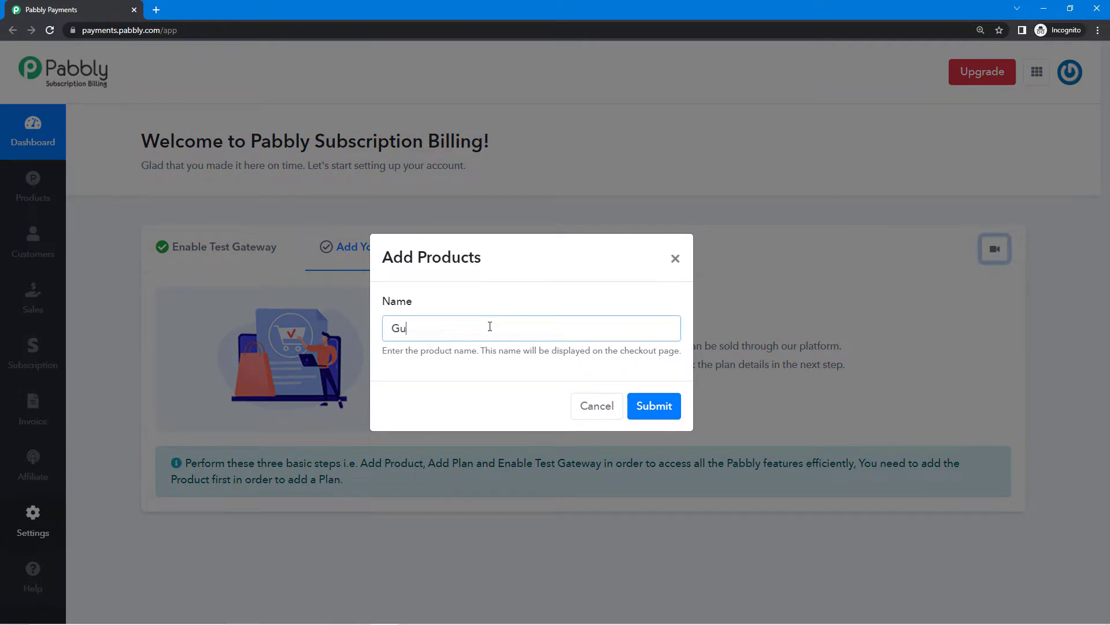
{"action": "type", "text": "ar Lessos"}
{"action": "type", "text": "s"}
{"action": "left_click", "coordinate": [654, 406]}
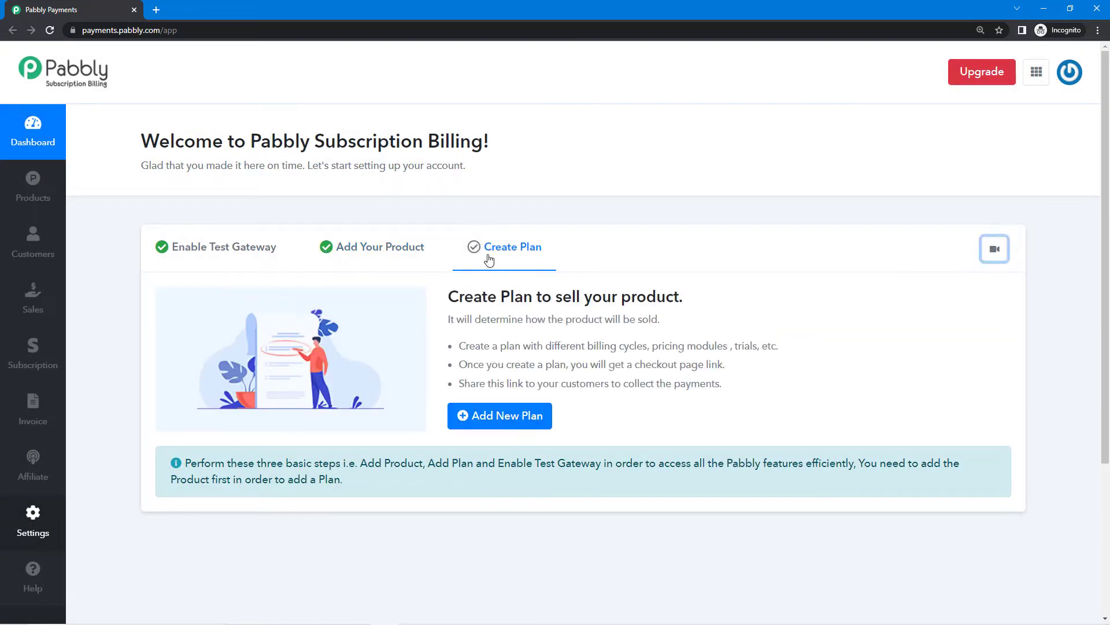
Start a plan for Guitar Lessons and name it 'Beginner to Pro'.
{"action": "left_click", "coordinate": [516, 421]}
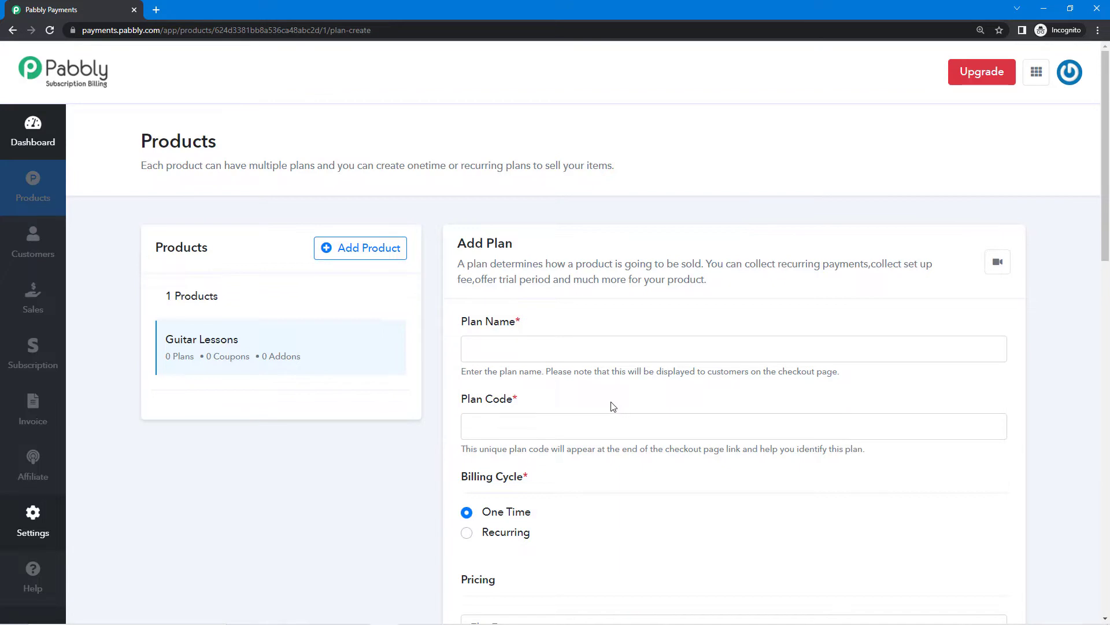
{"action": "scroll", "coordinate": [613, 407], "scroll_direction": "down", "scroll_amount": 10}
{"action": "scroll", "coordinate": [613, 443], "scroll_direction": "up", "scroll_amount": 4}
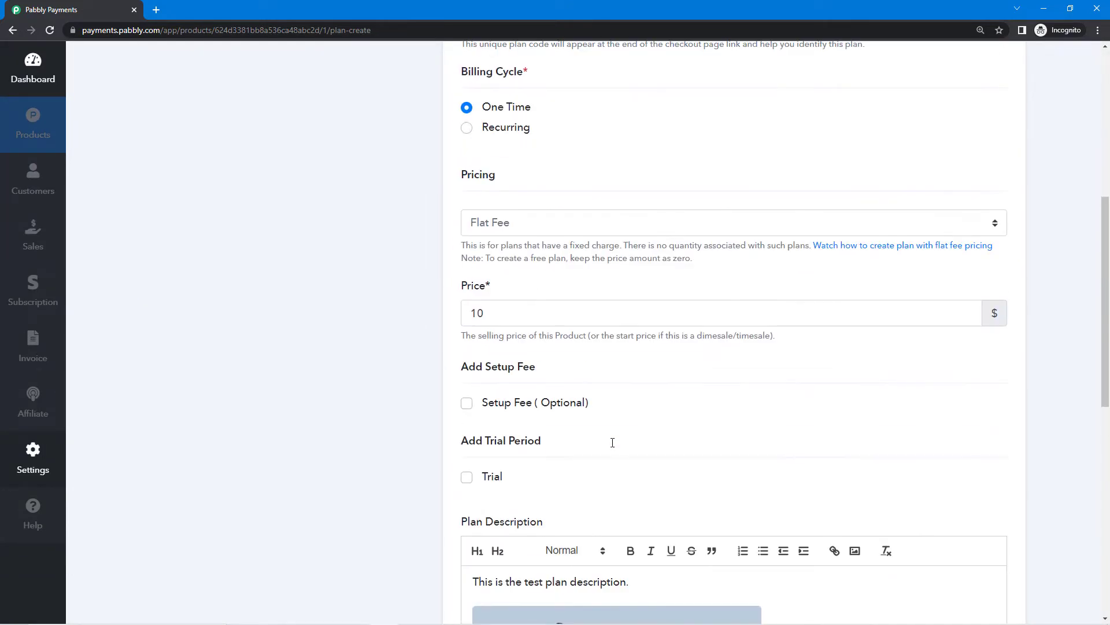
{"action": "scroll", "coordinate": [613, 443], "scroll_direction": "up", "scroll_amount": 5}
{"action": "scroll", "coordinate": [538, 294], "scroll_direction": "up", "scroll_amount": 2}
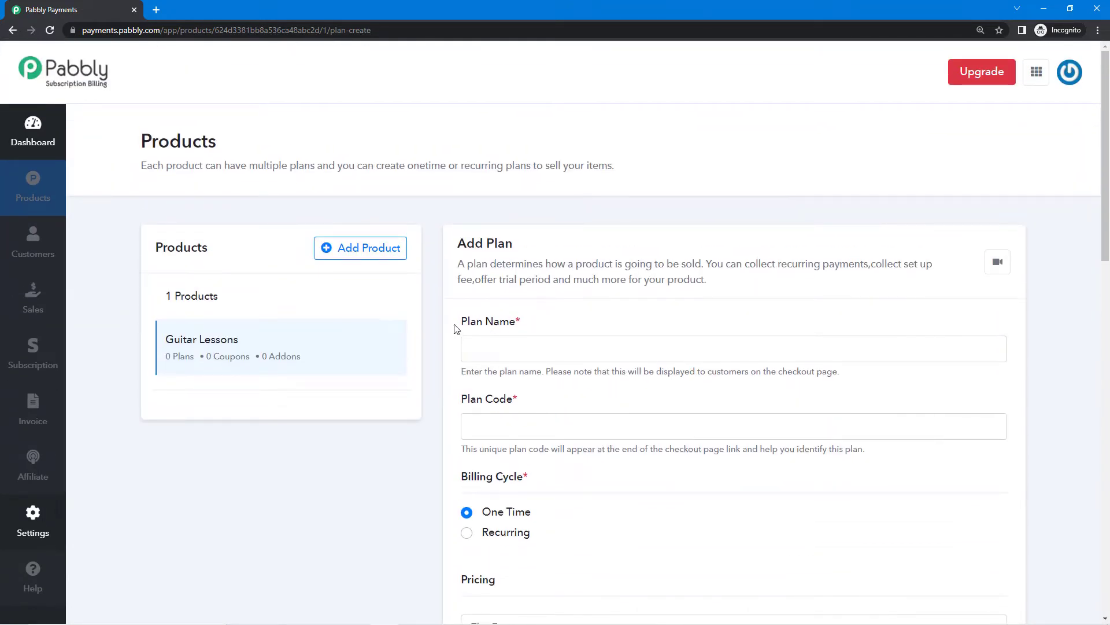
{"action": "left_click_drag", "start_coordinate": [459, 322], "coordinate": [522, 323]}
{"action": "left_click", "coordinate": [521, 322]}
{"action": "left_click", "coordinate": [581, 349]}
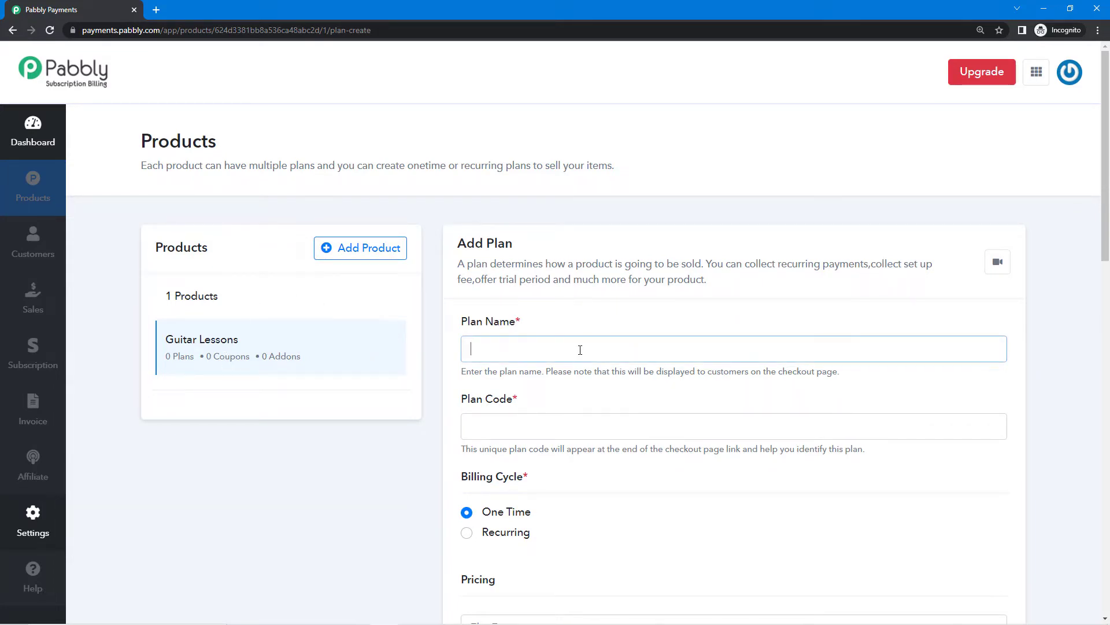
{"action": "type", "text": "Beginner to"}
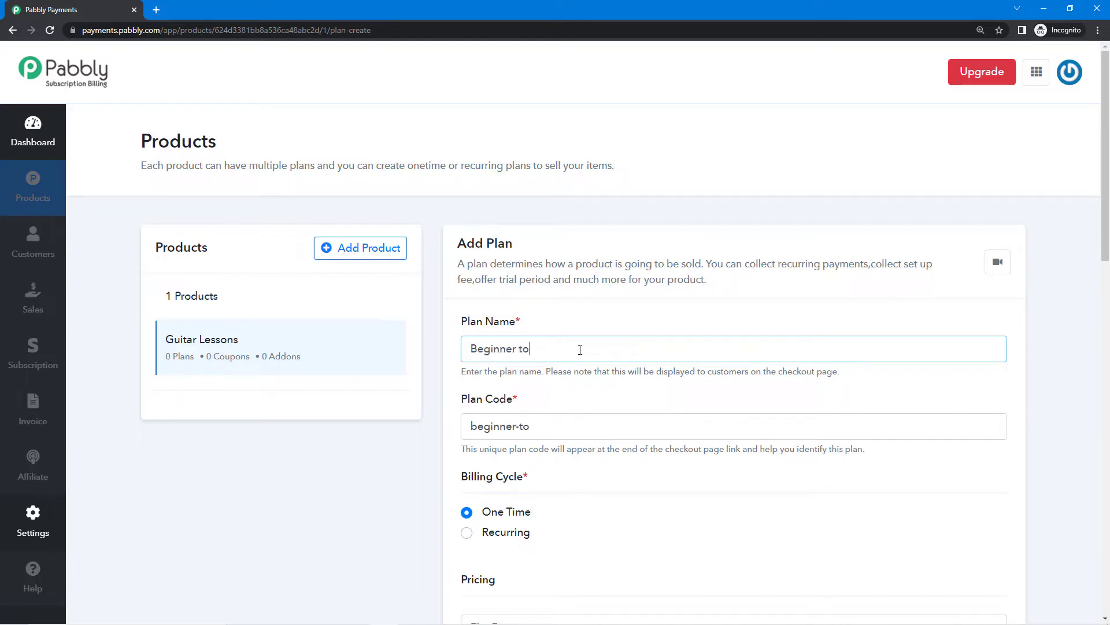
{"action": "type", "text": " Pro"}
Confirm the plan code as beginner-to-pro.
{"action": "scroll", "coordinate": [461, 320], "scroll_direction": "down", "scroll_amount": 1}
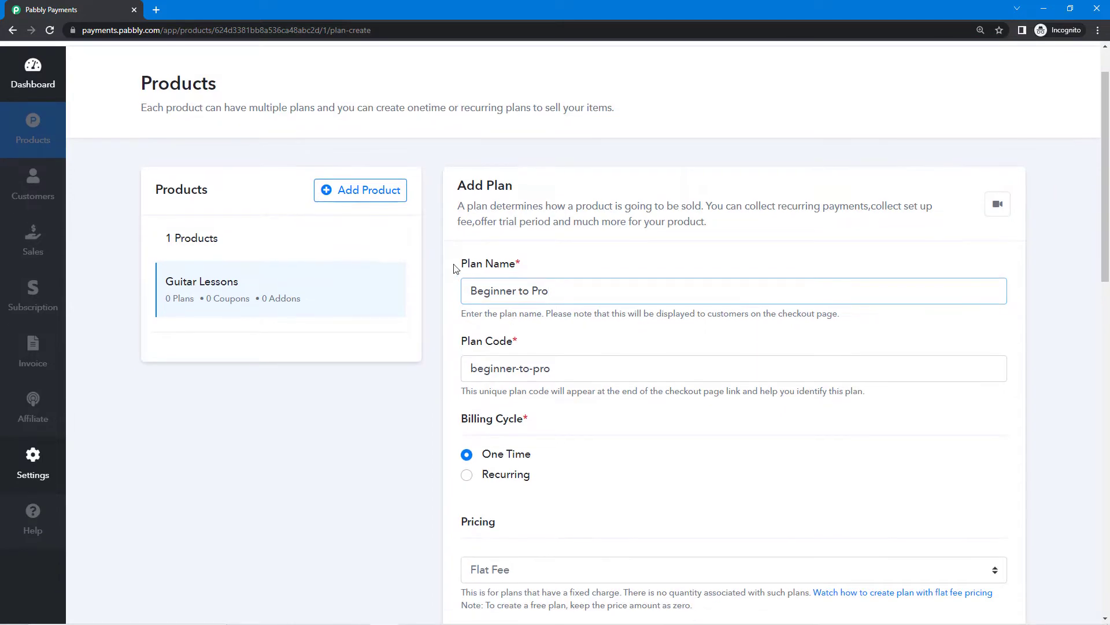
{"action": "left_click_drag", "start_coordinate": [455, 265], "coordinate": [588, 276]}
{"action": "left_click", "coordinate": [583, 275]}
{"action": "scroll", "coordinate": [581, 276], "scroll_direction": "down", "scroll_amount": 1}
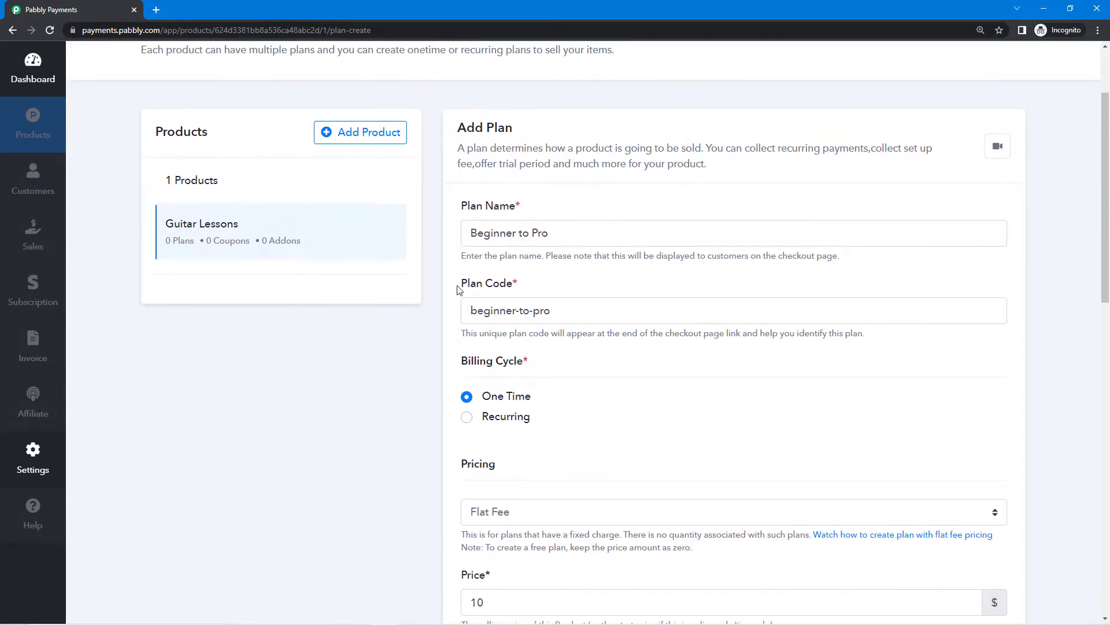
{"action": "left_click_drag", "start_coordinate": [456, 284], "coordinate": [533, 291]}
{"action": "left_click", "coordinate": [533, 292]}
{"action": "left_click", "coordinate": [574, 309]}
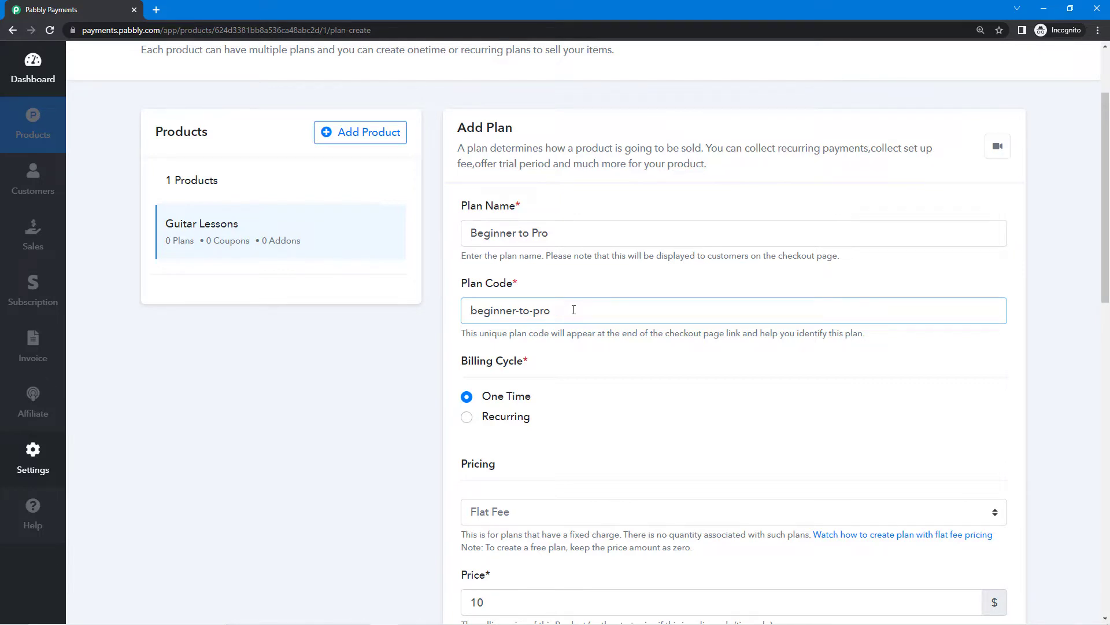
{"action": "left_click", "coordinate": [539, 286]}
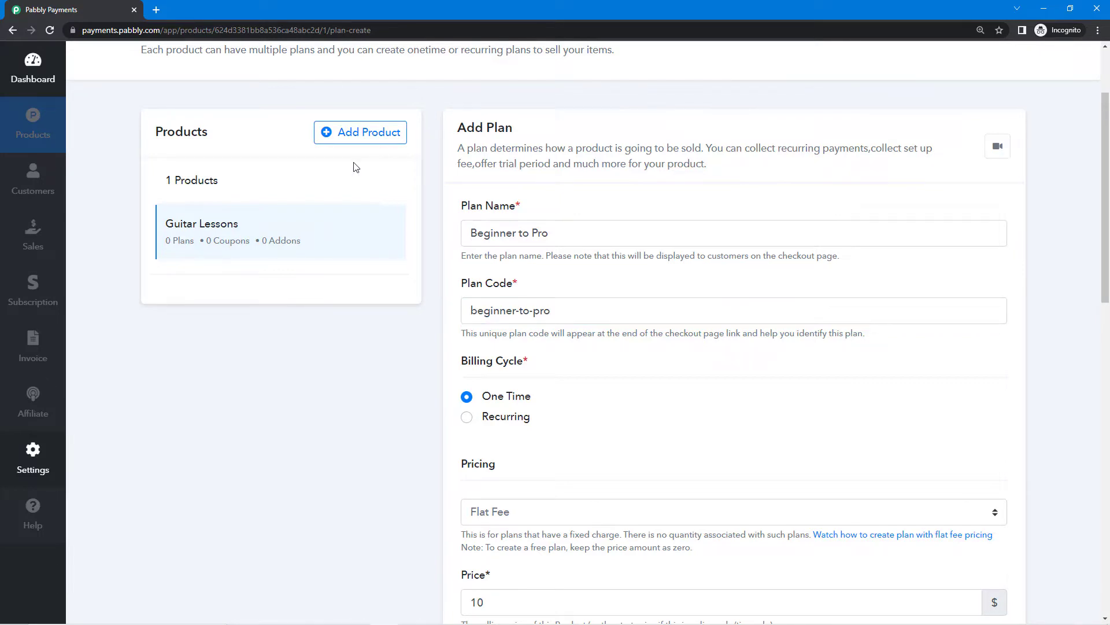
Scroll through the Add Plan form showing One Time billing and Flat Fee at $10.
{"action": "scroll", "coordinate": [370, 255], "scroll_direction": "down", "scroll_amount": 1}
{"action": "scroll", "coordinate": [393, 277], "scroll_direction": "down", "scroll_amount": 1}
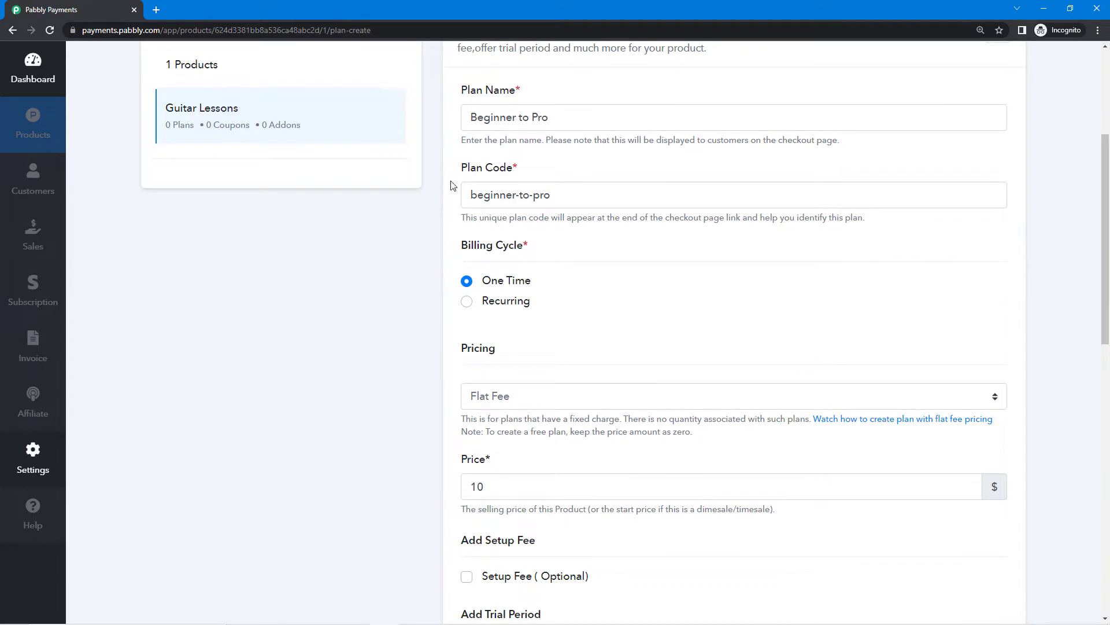
{"action": "scroll", "coordinate": [449, 183], "scroll_direction": "down", "scroll_amount": 2}
{"action": "scroll", "coordinate": [444, 317], "scroll_direction": "up", "scroll_amount": 2}
{"action": "mouse_move", "coordinate": [386, 134]}
{"action": "scroll", "coordinate": [416, 237], "scroll_direction": "up", "scroll_amount": 3}
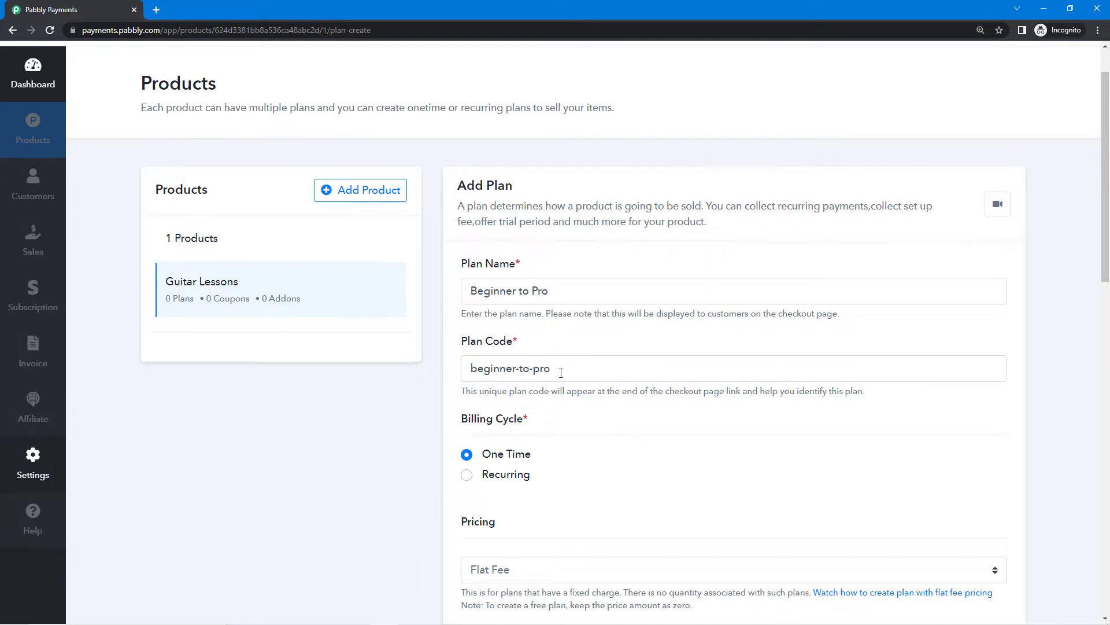
{"action": "scroll", "coordinate": [561, 373], "scroll_direction": "down", "scroll_amount": 1}
{"action": "scroll", "coordinate": [504, 343], "scroll_direction": "up", "scroll_amount": 2}
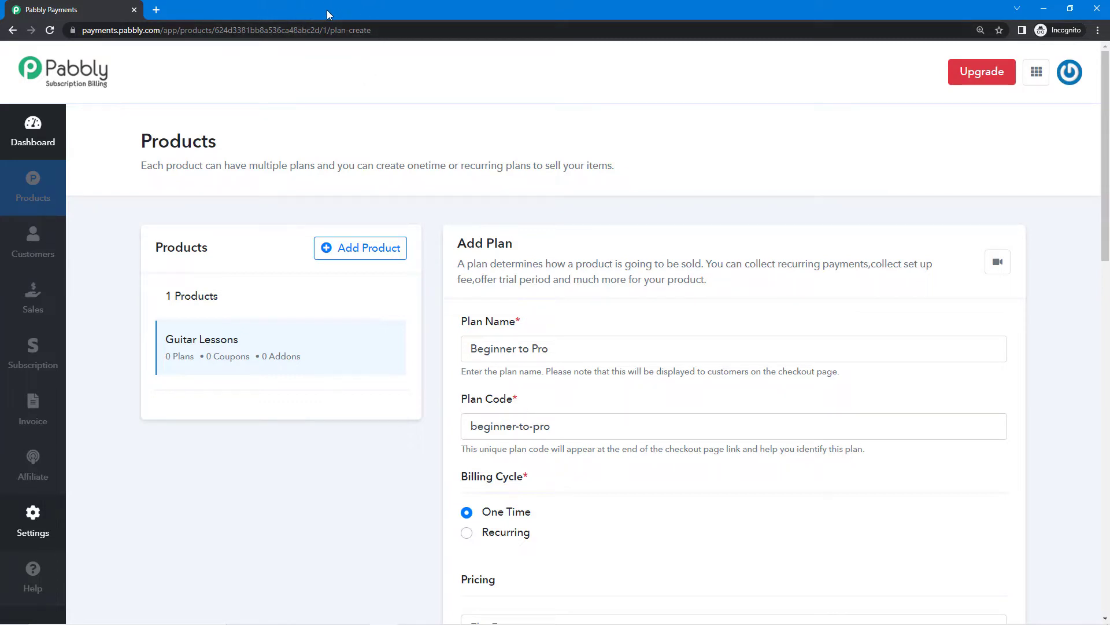
{"action": "scroll", "coordinate": [605, 419], "scroll_direction": "down", "scroll_amount": 4}
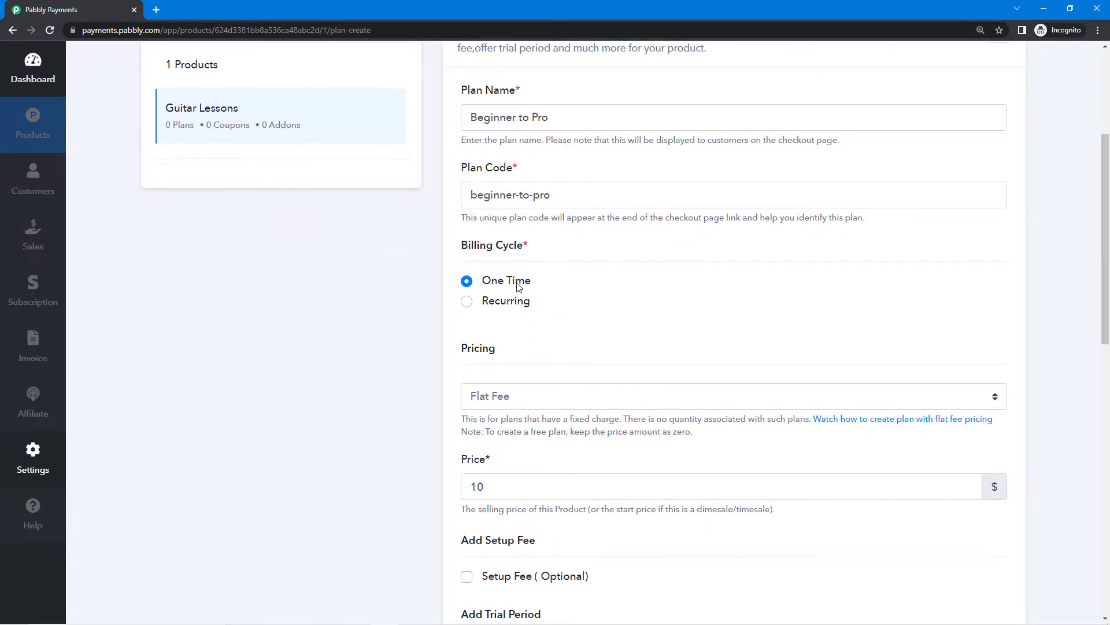
Switch the plan's billing from One Time to Recurring.
{"action": "left_click_drag", "start_coordinate": [484, 281], "coordinate": [542, 303]}
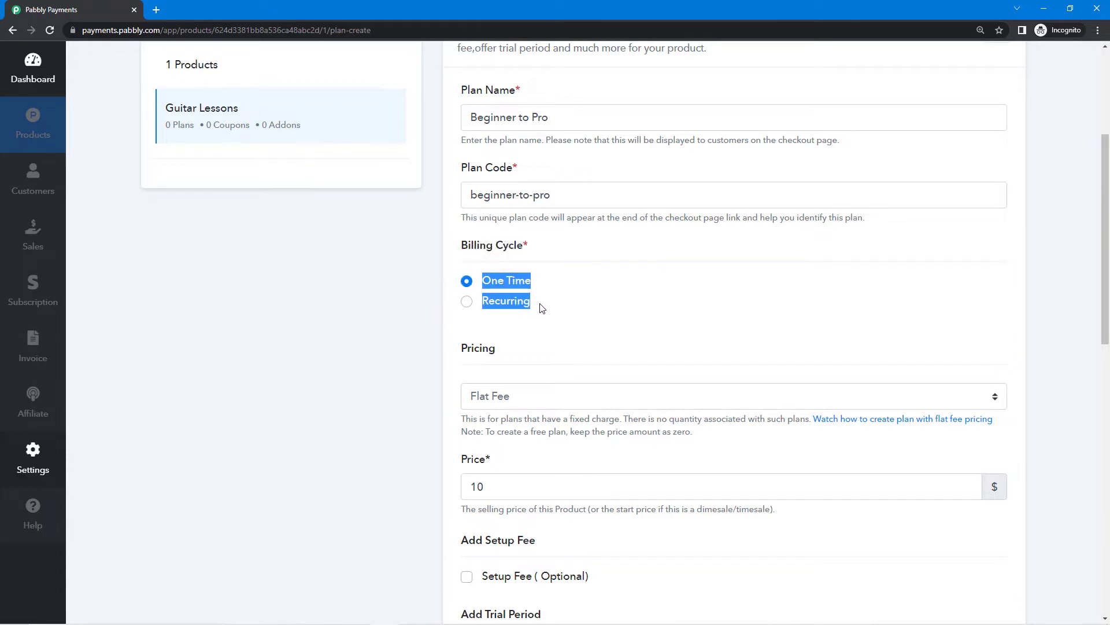
{"action": "mouse_move", "coordinate": [528, 313]}
{"action": "left_click", "coordinate": [550, 310]}
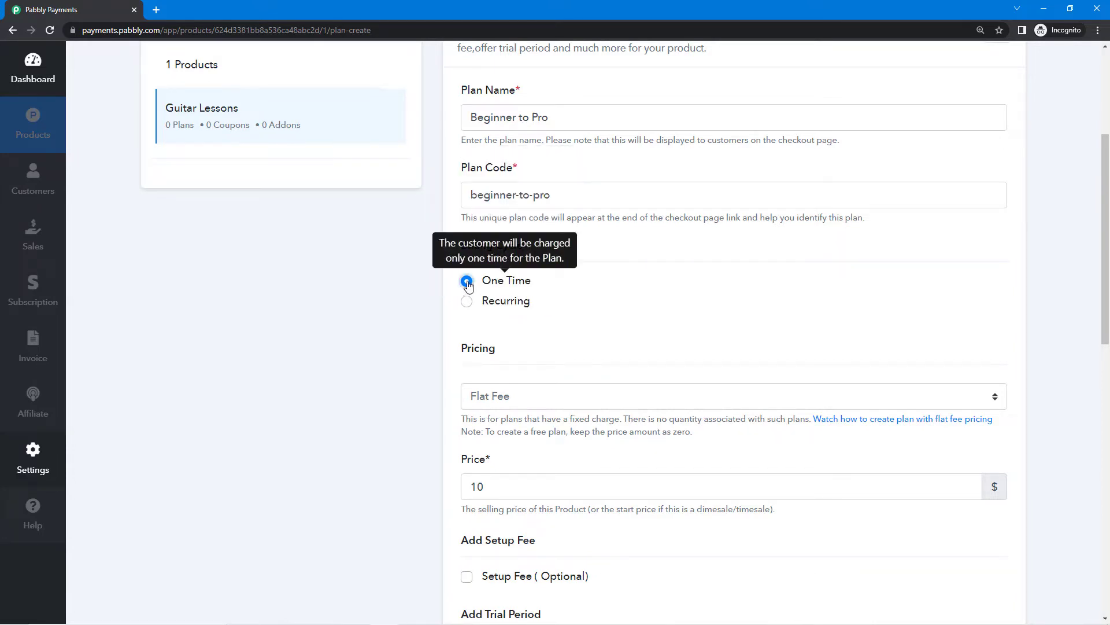
{"action": "left_click_drag", "start_coordinate": [484, 281], "coordinate": [531, 291]}
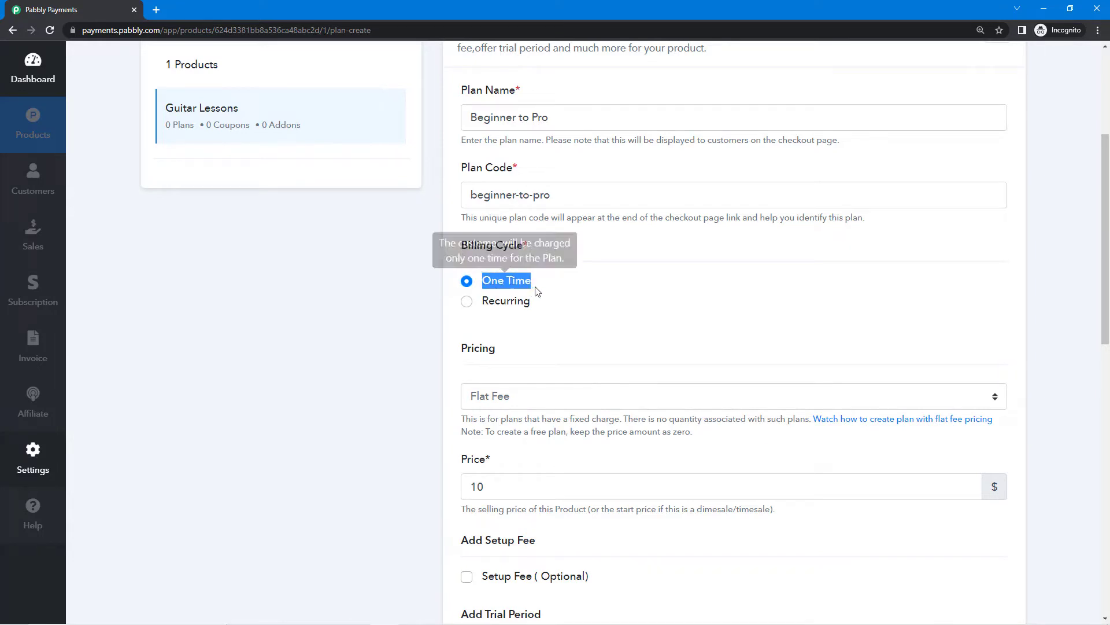
{"action": "left_click", "coordinate": [538, 291]}
{"action": "scroll", "coordinate": [539, 290], "scroll_direction": "down", "scroll_amount": 1}
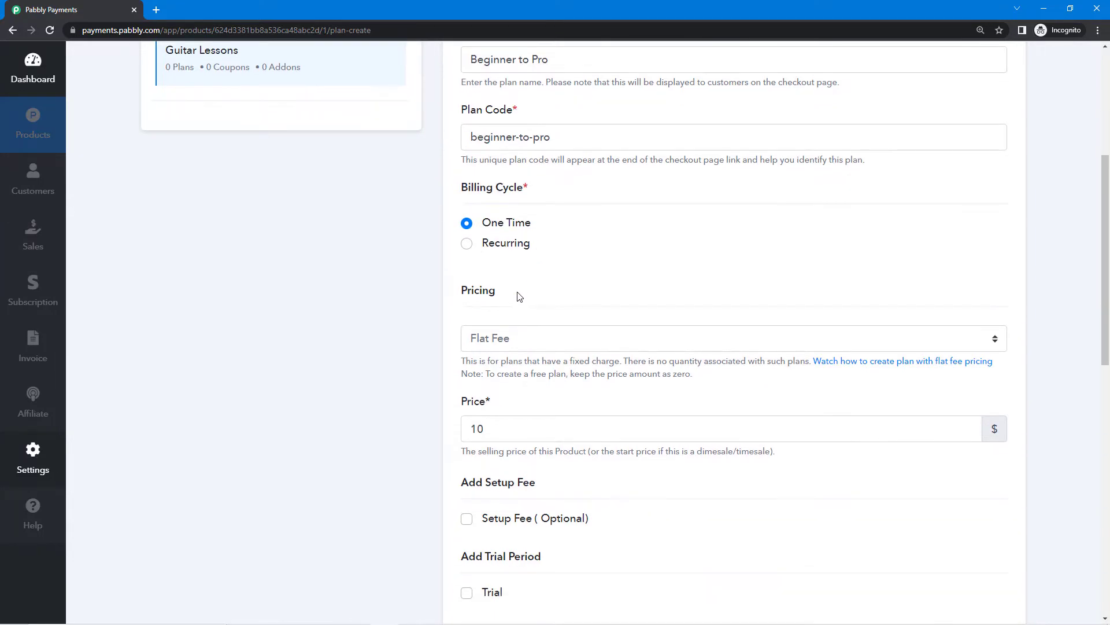
{"action": "left_click", "coordinate": [467, 245]}
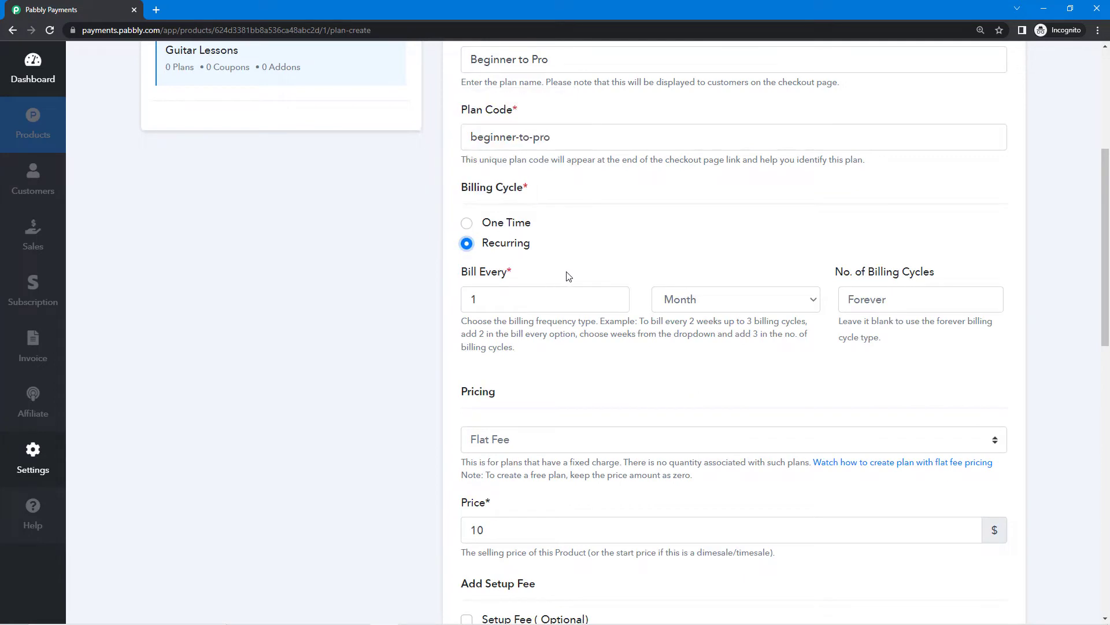
Keep the billing period at every 1 Month.
{"action": "left_click", "coordinate": [729, 299]}
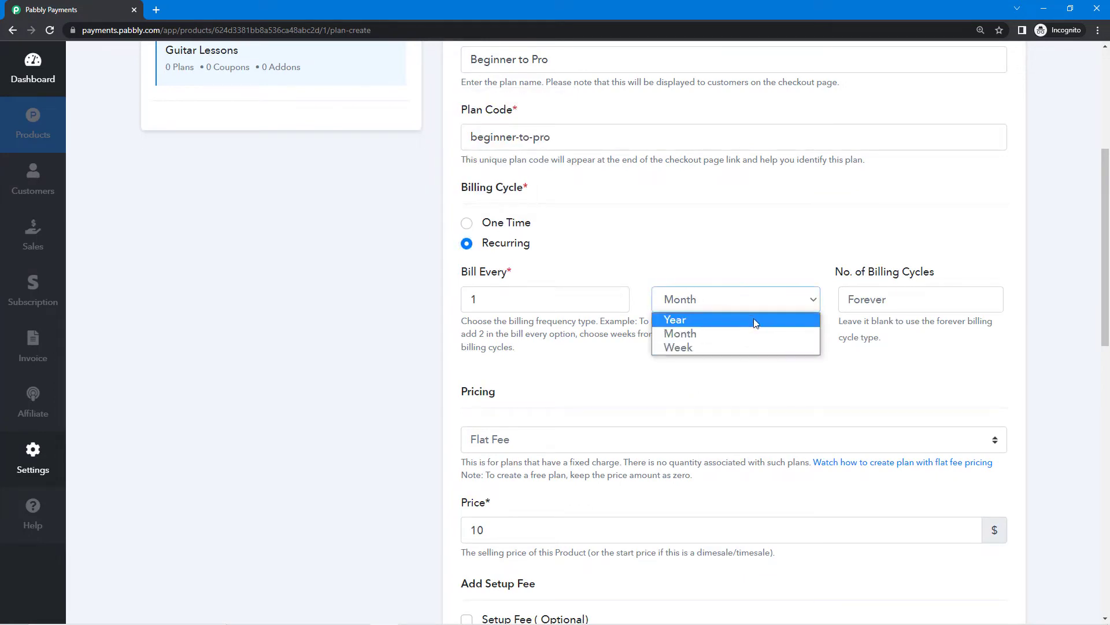
{"action": "left_click", "coordinate": [879, 299]}
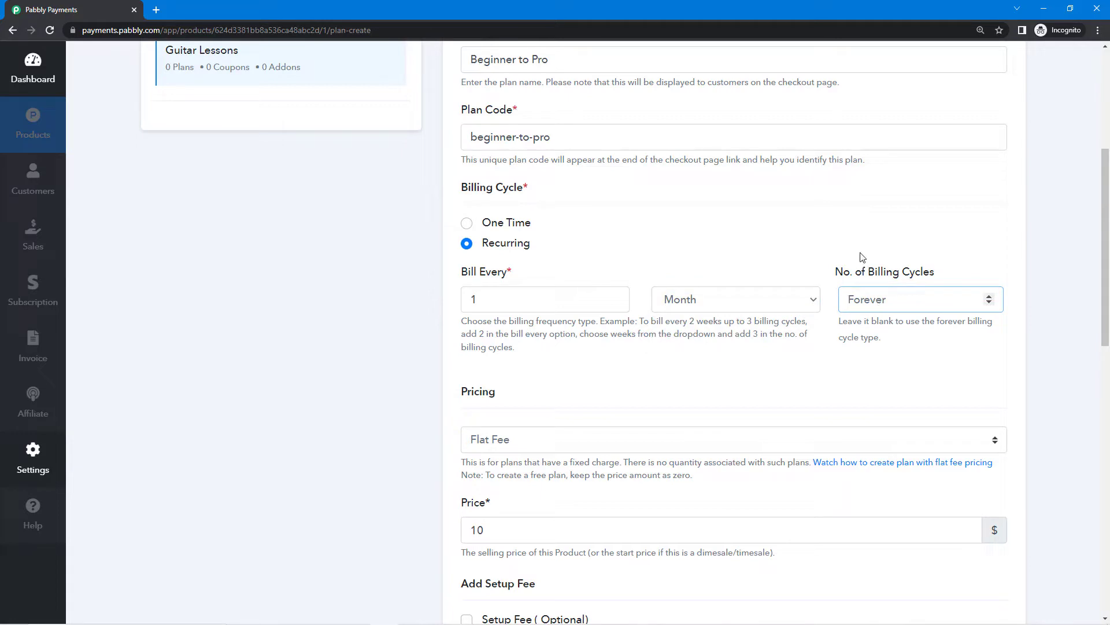
{"action": "type", "text": "1"}
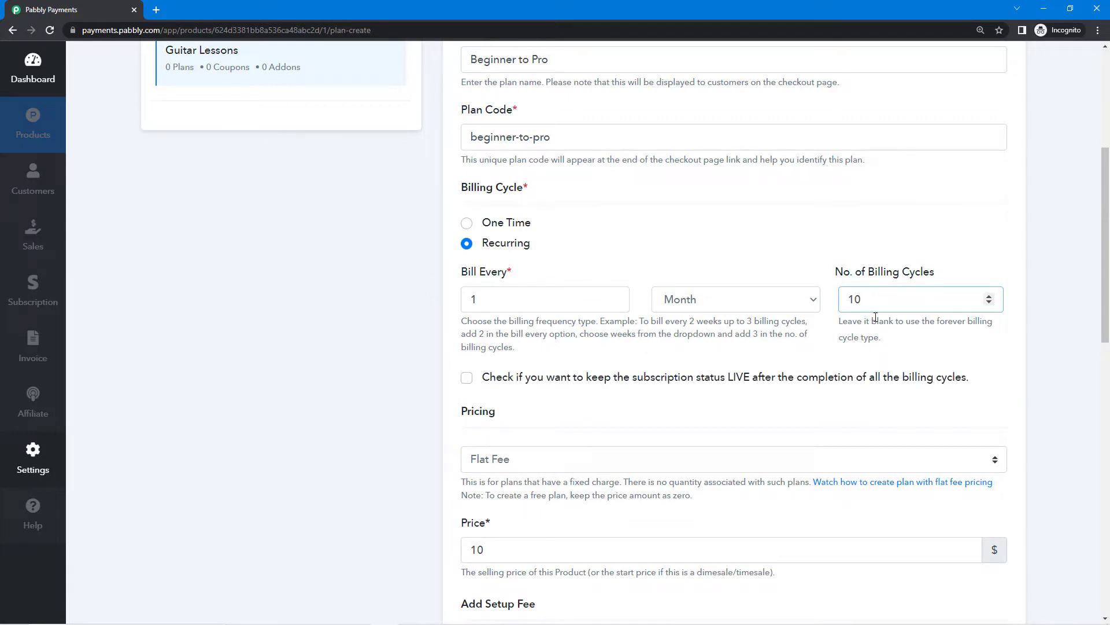
{"action": "key", "text": "BackSpace"}
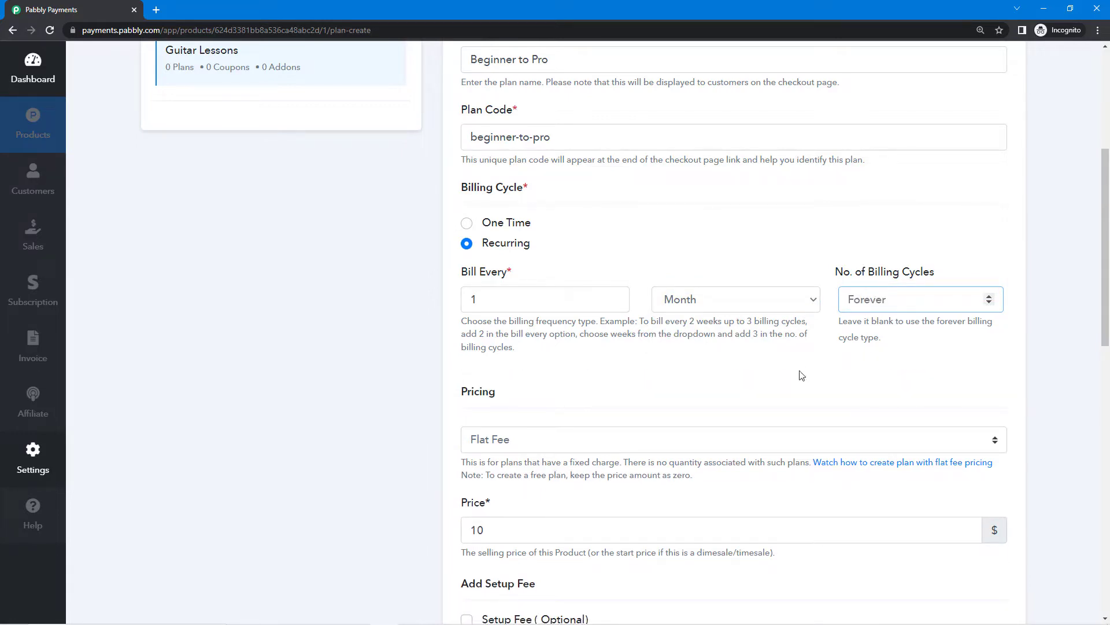
{"action": "left_click", "coordinate": [691, 302]}
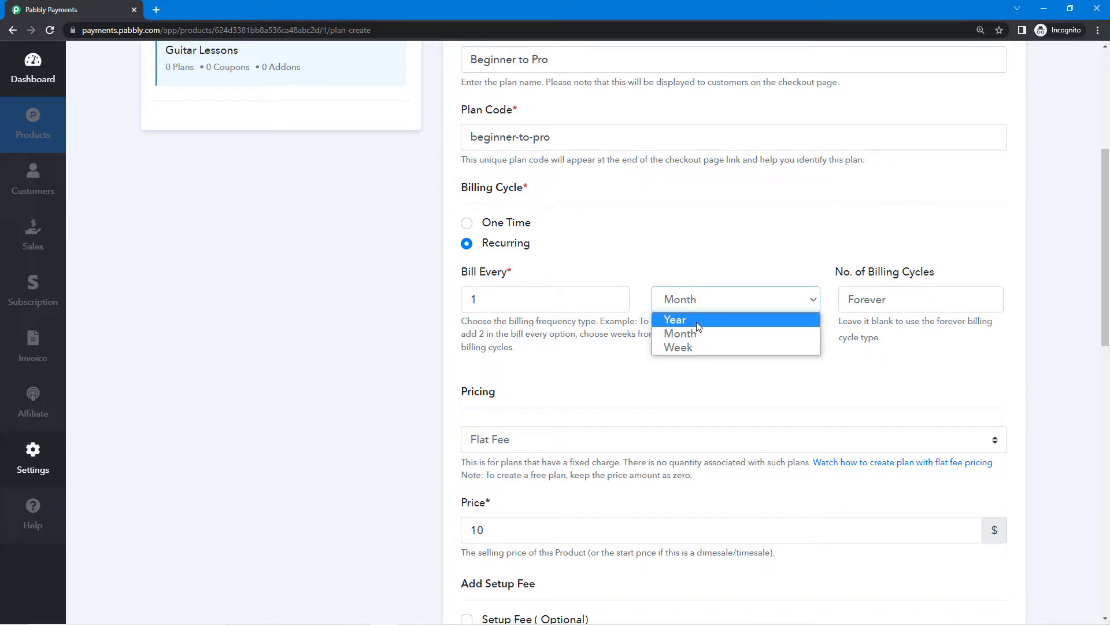
{"action": "left_click", "coordinate": [837, 282]}
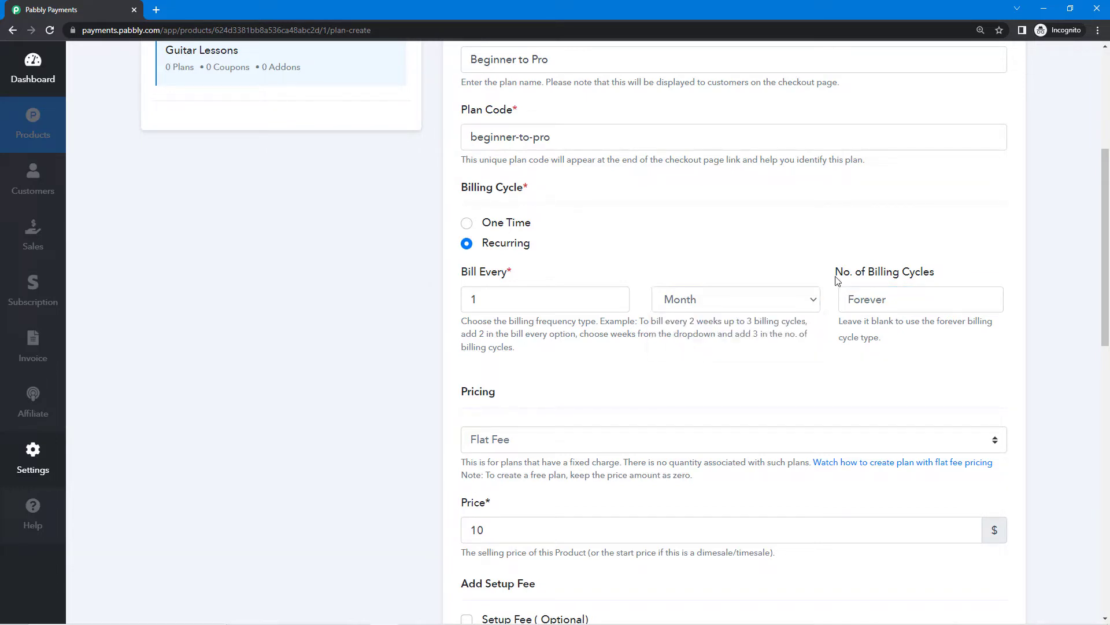
{"action": "left_click", "coordinate": [874, 306]}
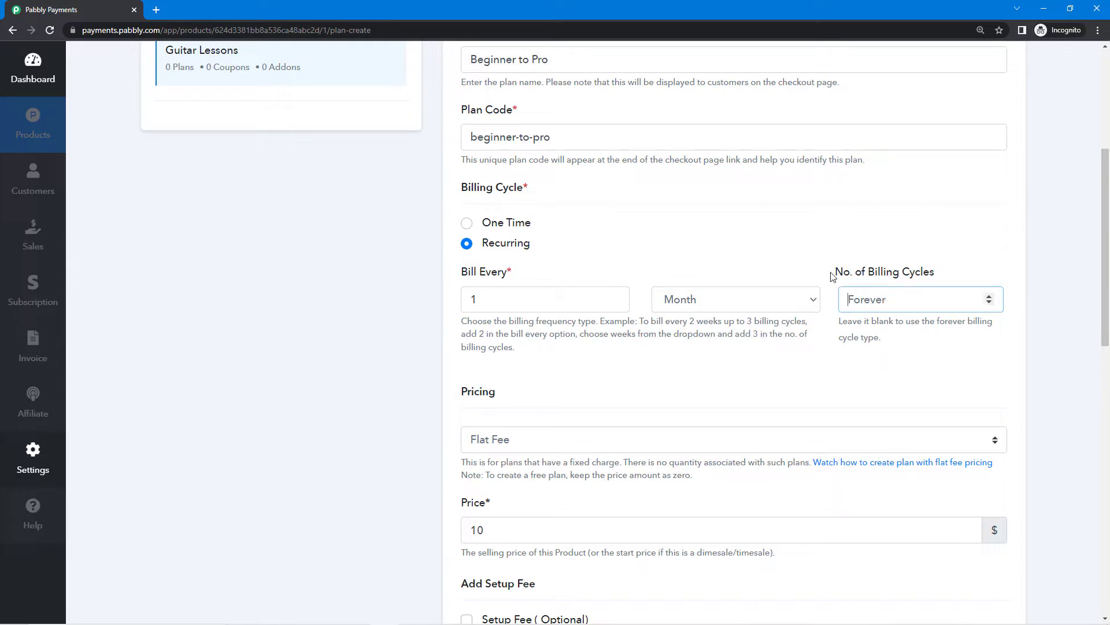
{"action": "left_click_drag", "start_coordinate": [838, 276], "coordinate": [949, 280]}
{"action": "left_click", "coordinate": [914, 300]}
Set the number of billing cycles to 12.
{"action": "type", "text": "1"}
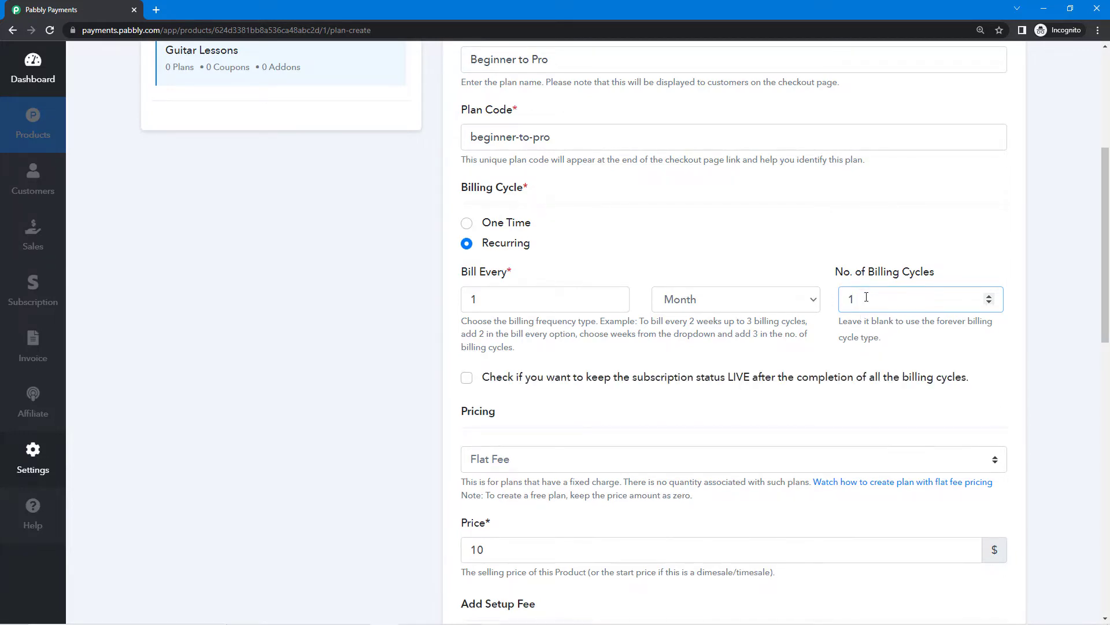
{"action": "scroll", "coordinate": [508, 384], "scroll_direction": "down", "scroll_amount": 1}
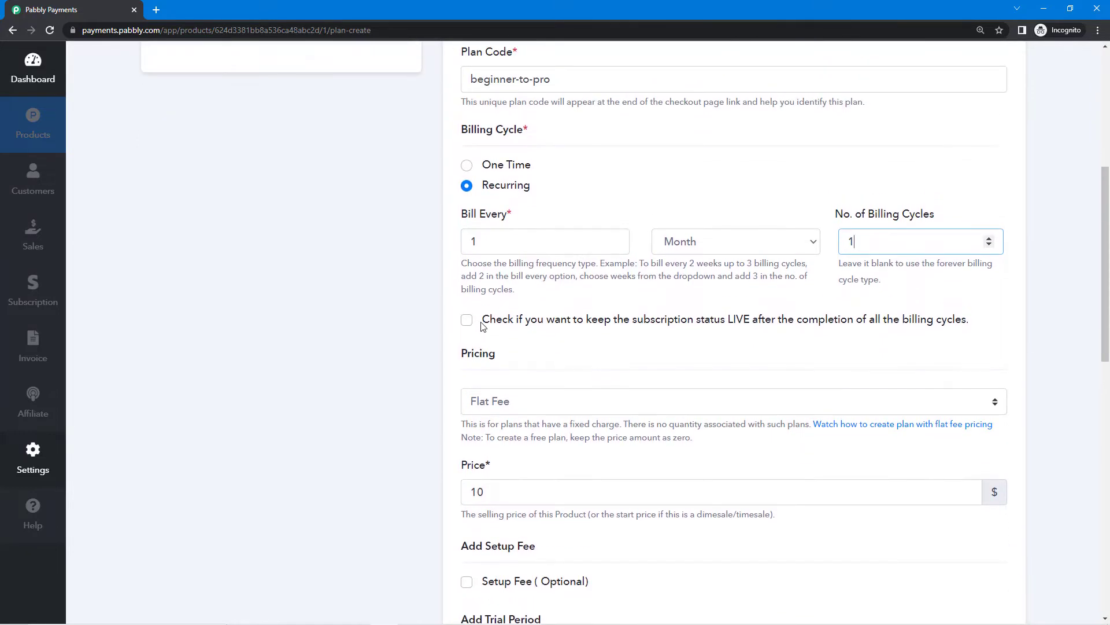
{"action": "left_click_drag", "start_coordinate": [483, 321], "coordinate": [940, 342]}
{"action": "left_click", "coordinate": [940, 341]}
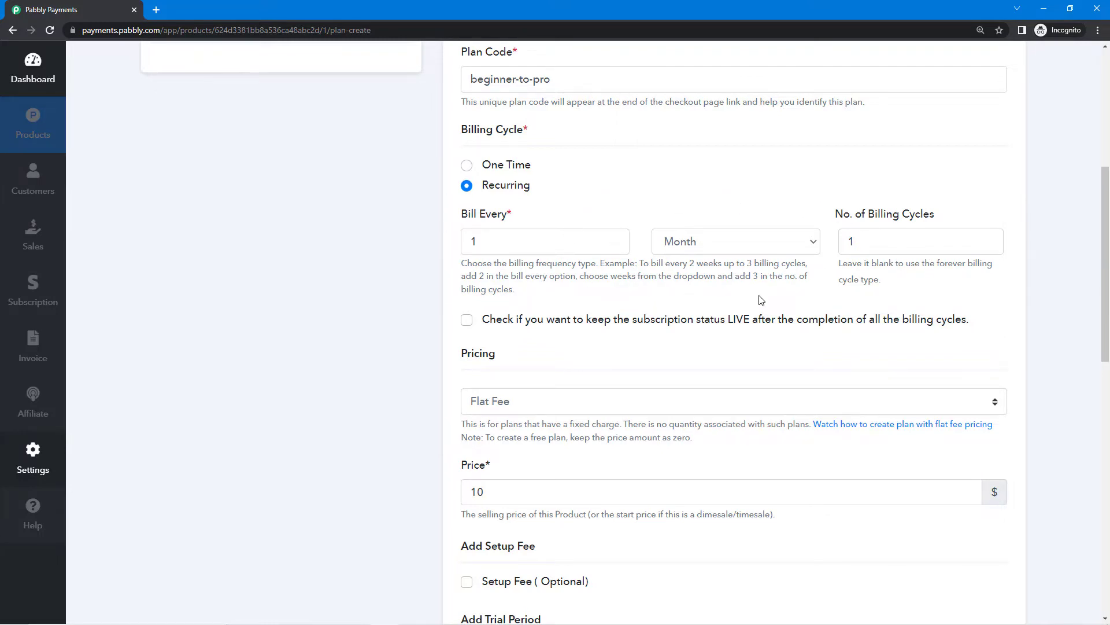
{"action": "scroll", "coordinate": [495, 231], "scroll_direction": "up", "scroll_amount": 3}
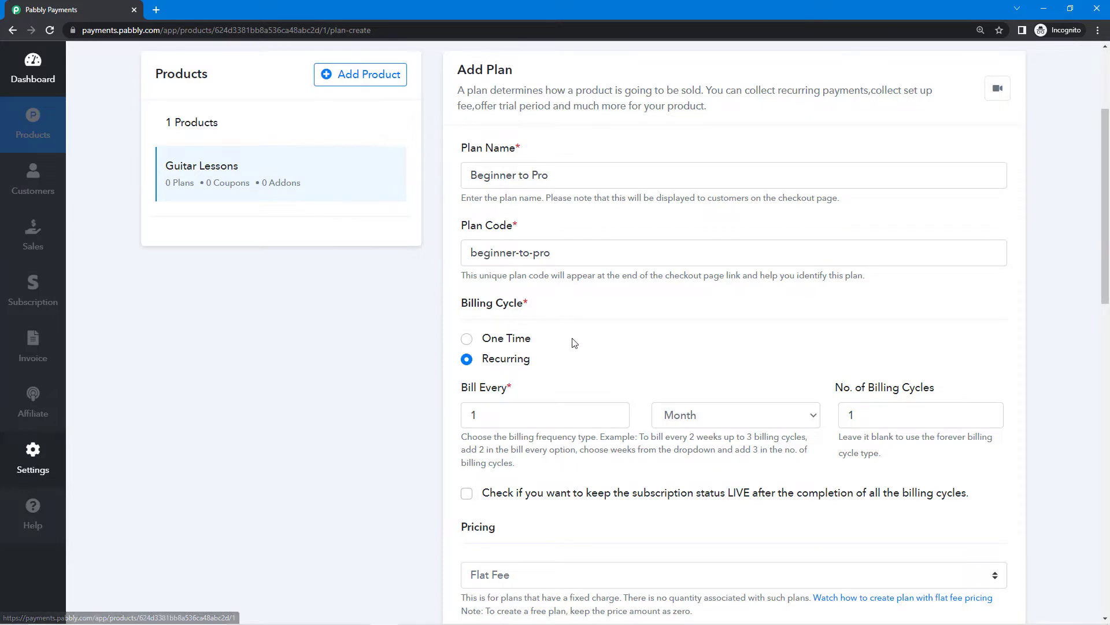
{"action": "scroll", "coordinate": [574, 343], "scroll_direction": "down", "scroll_amount": 2}
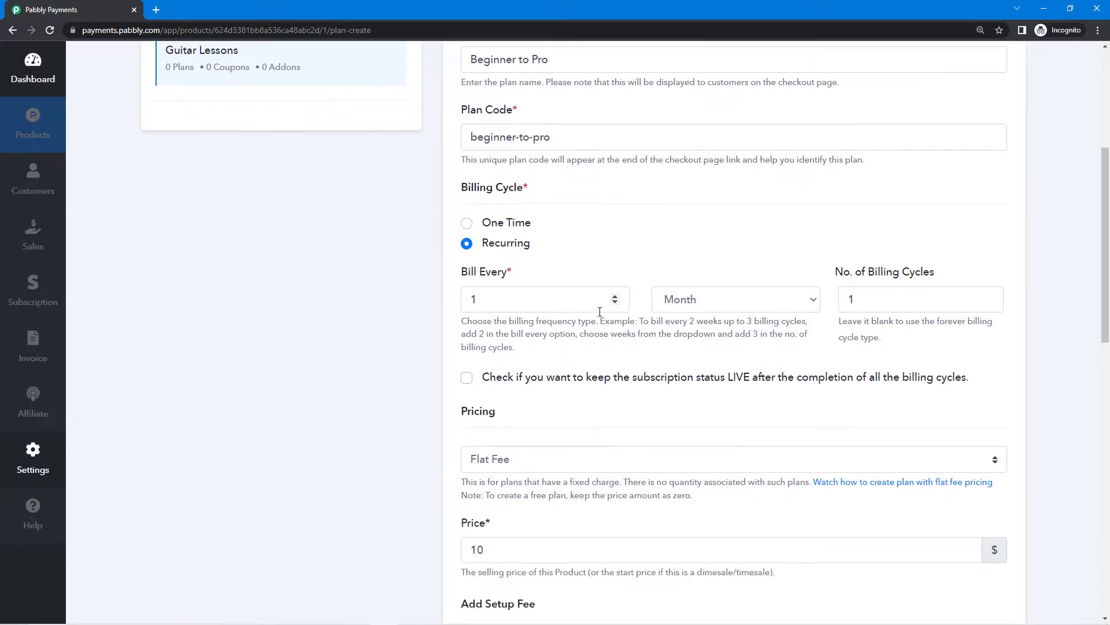
{"action": "left_click", "coordinate": [873, 294]}
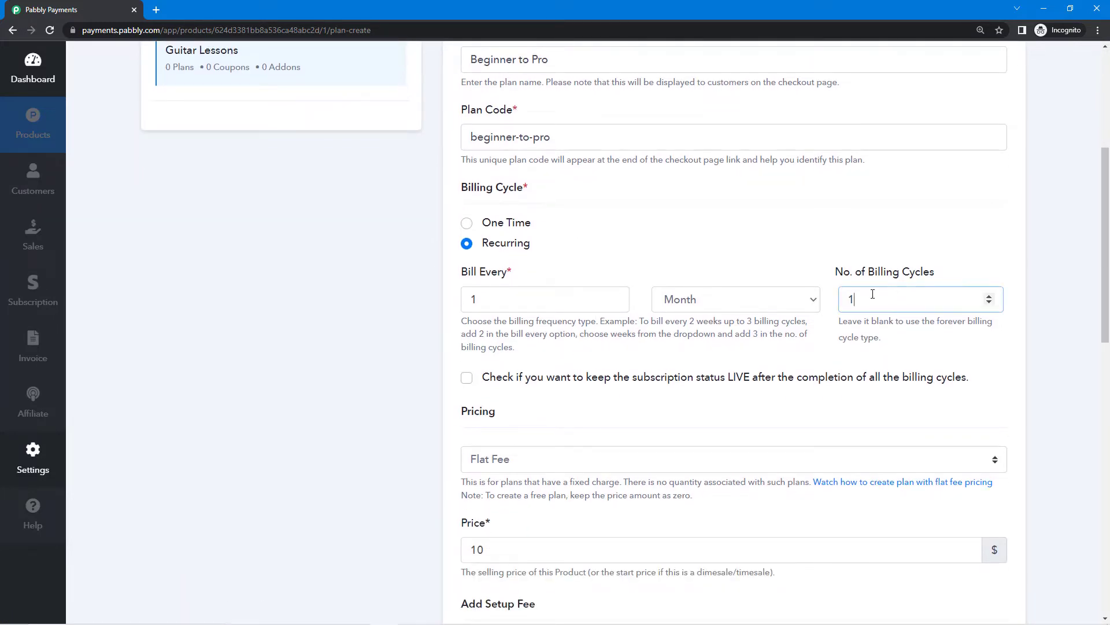
{"action": "left_click", "coordinate": [802, 351]}
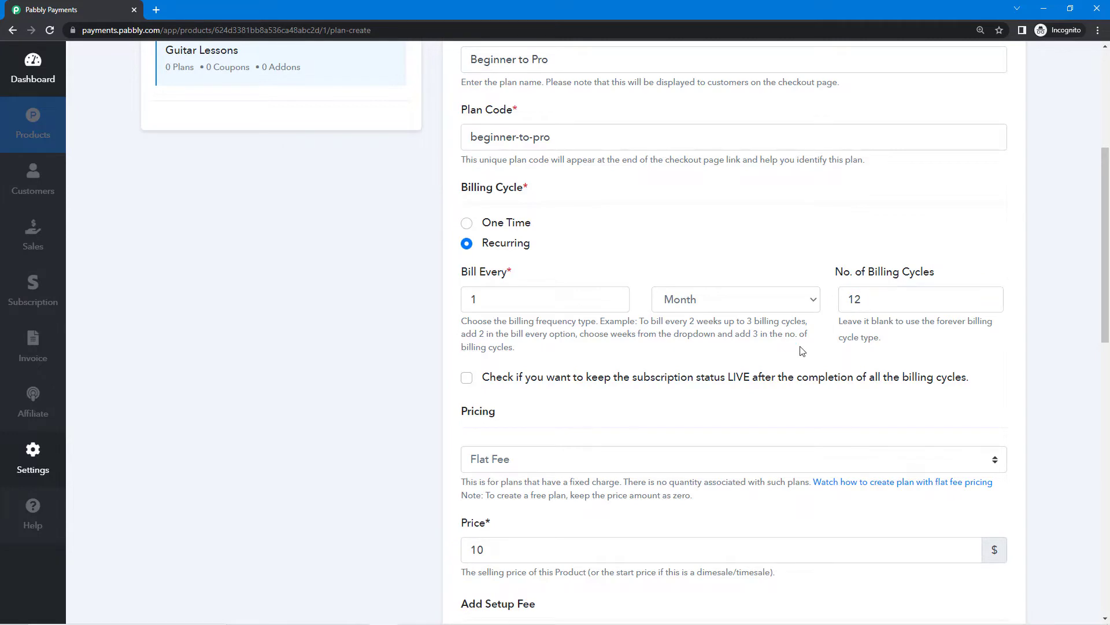
{"action": "scroll", "coordinate": [662, 347], "scroll_direction": "down", "scroll_amount": 4}
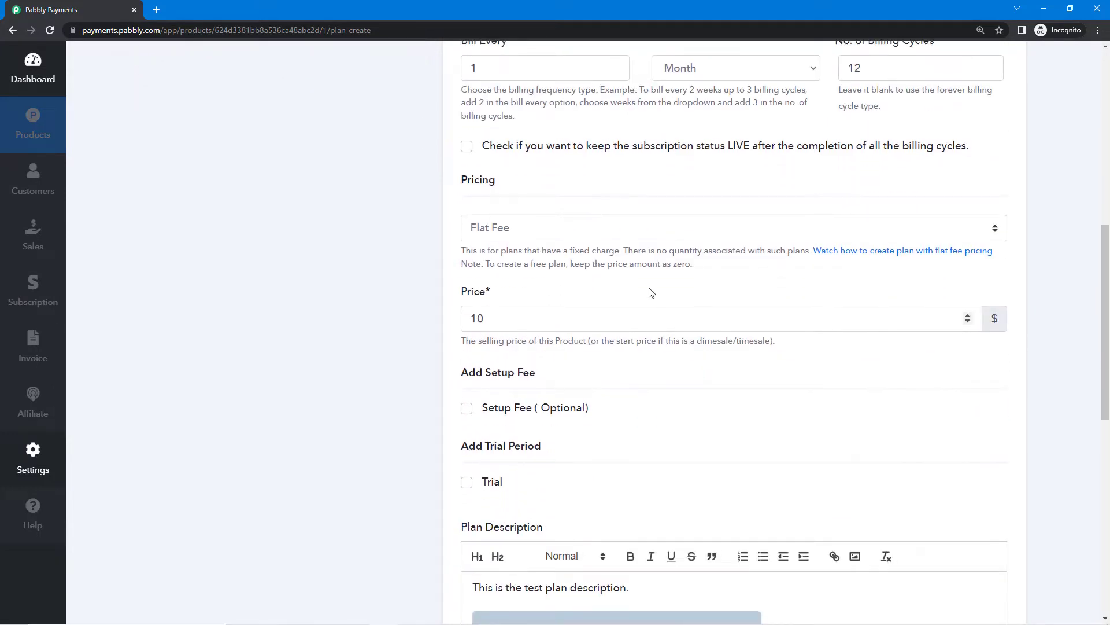
{"action": "scroll", "coordinate": [647, 283], "scroll_direction": "down", "scroll_amount": 1}
Keep Flat Fee as the pricing type and open the Photos slide explaining flat fee pricing.
{"action": "left_click_drag", "start_coordinate": [462, 123], "coordinate": [515, 134]}
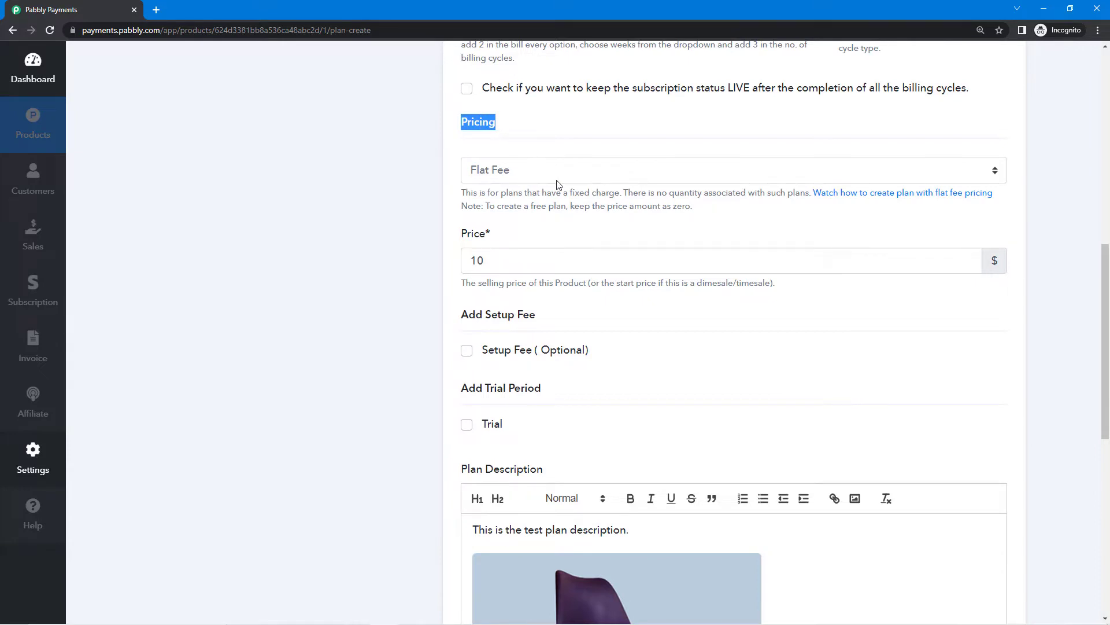
{"action": "left_click", "coordinate": [561, 134]}
{"action": "left_click", "coordinate": [537, 171]}
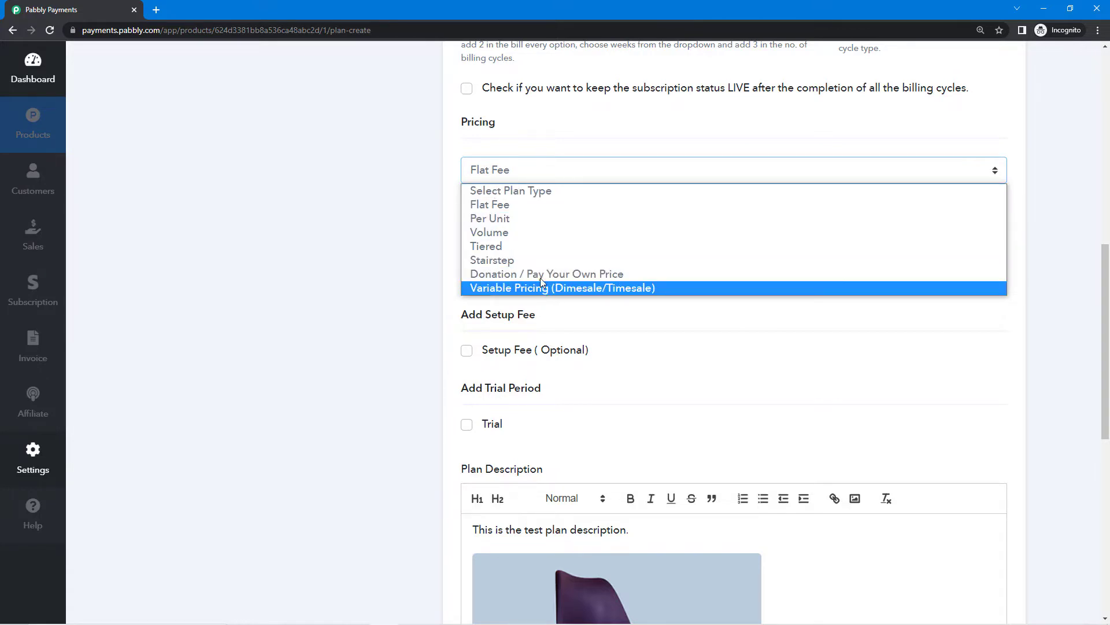
{"action": "left_click", "coordinate": [509, 210]}
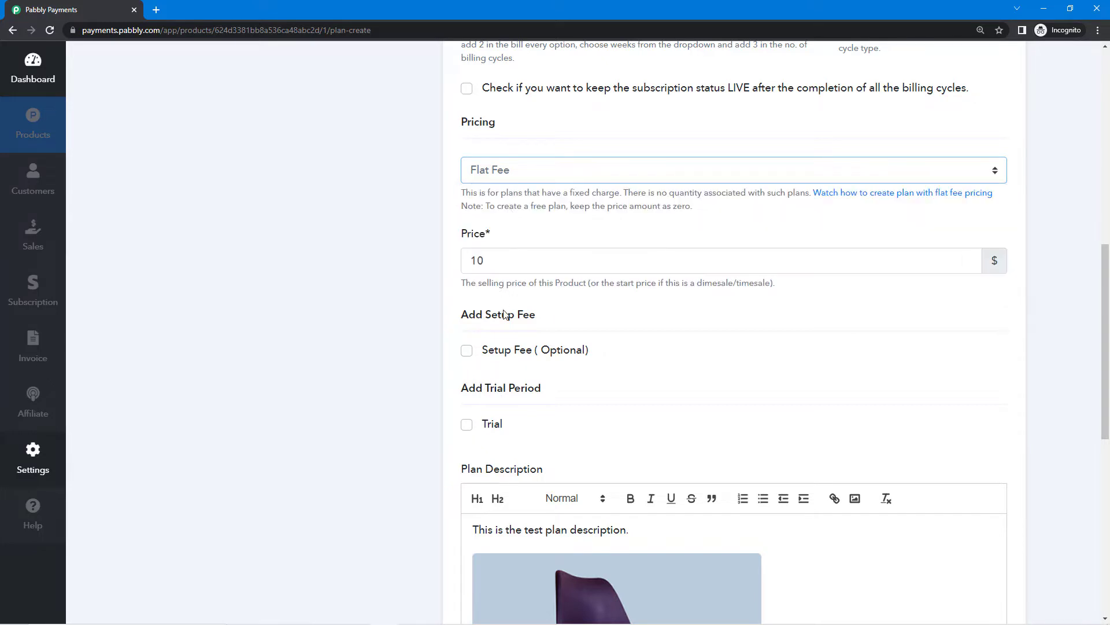
{"action": "left_click", "coordinate": [470, 615]}
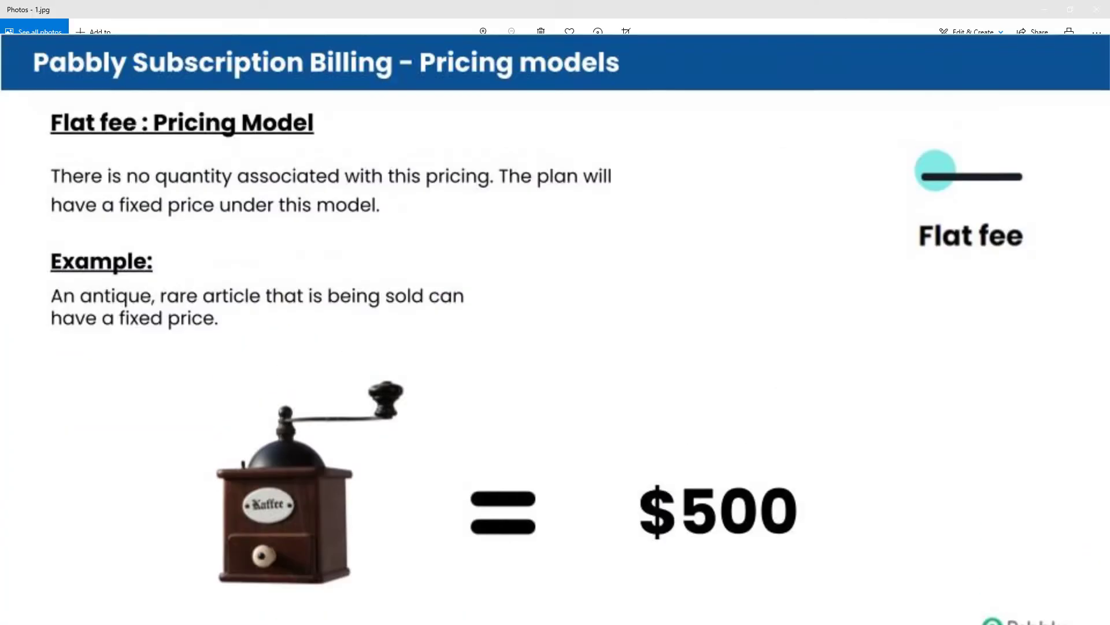
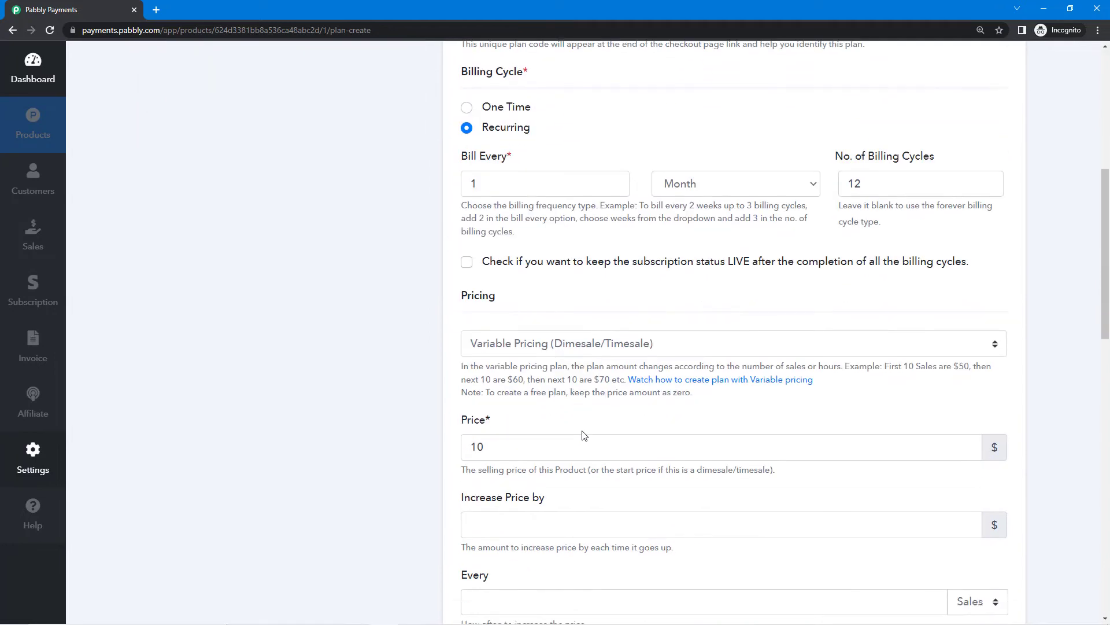
Choose Flat Fee as the plan's pricing type, with the price at 10.
{"action": "left_click", "coordinate": [576, 350]}
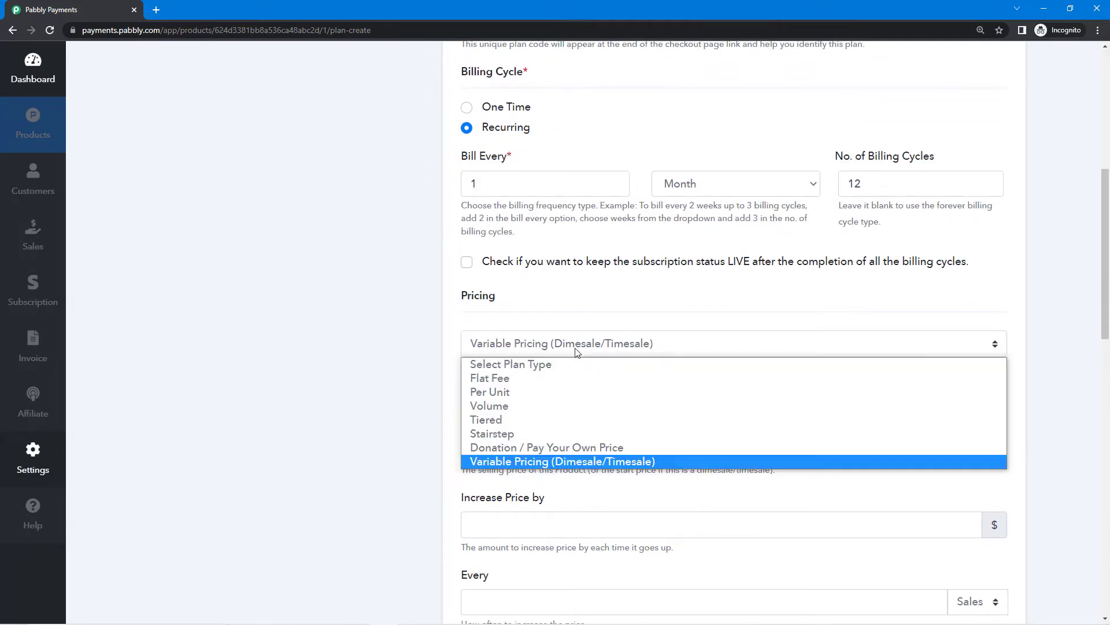
{"action": "left_click", "coordinate": [501, 379]}
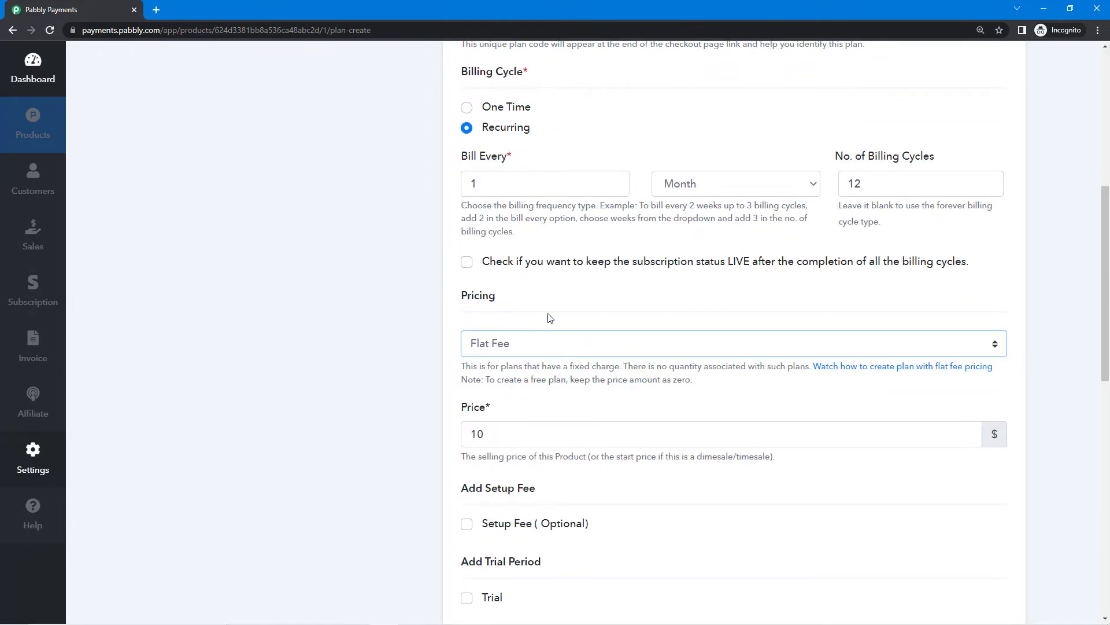
{"action": "scroll", "coordinate": [565, 358], "scroll_direction": "up", "scroll_amount": 1}
{"action": "scroll", "coordinate": [565, 358], "scroll_direction": "up", "scroll_amount": 3}
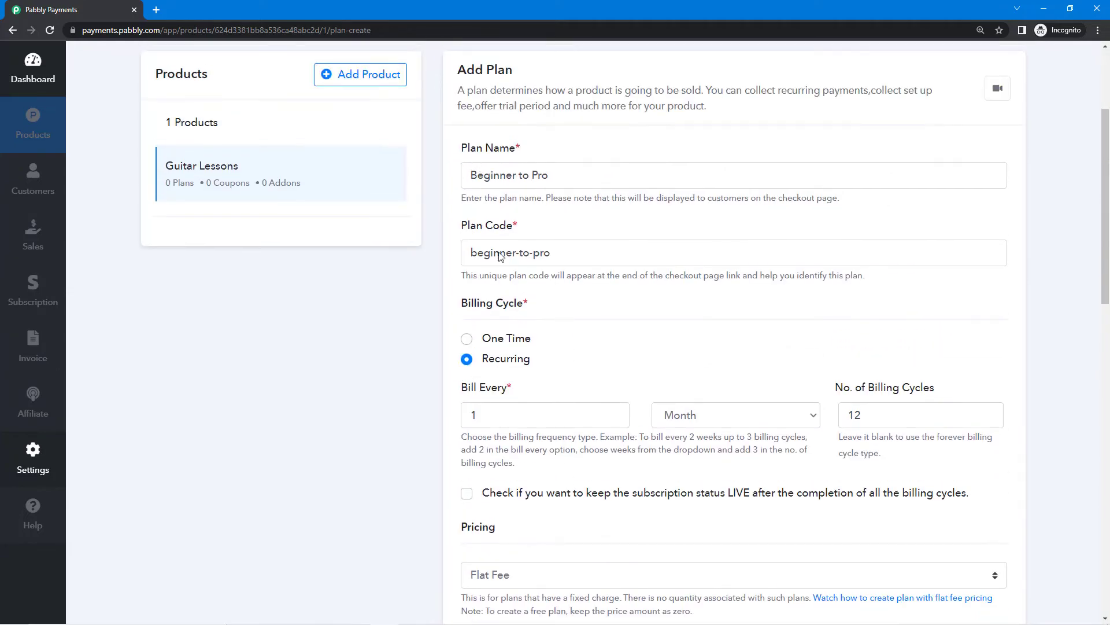
{"action": "scroll", "coordinate": [565, 411], "scroll_direction": "down", "scroll_amount": 4}
{"action": "scroll", "coordinate": [565, 411], "scroll_direction": "down", "scroll_amount": 3}
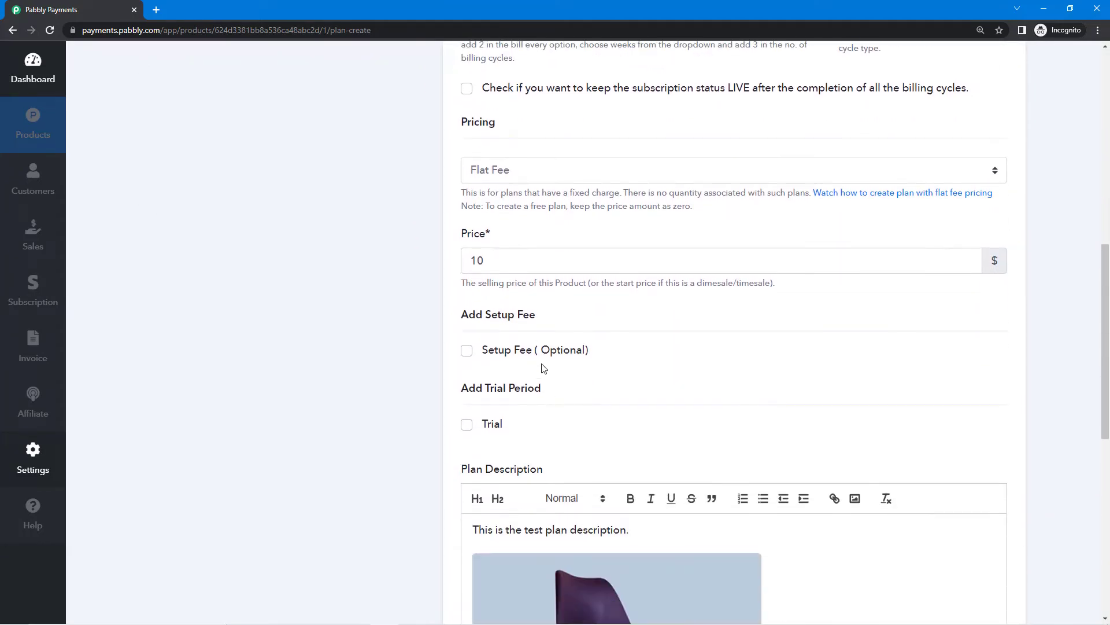
Change the plan price from 10 to 100.
{"action": "left_click", "coordinate": [546, 259]}
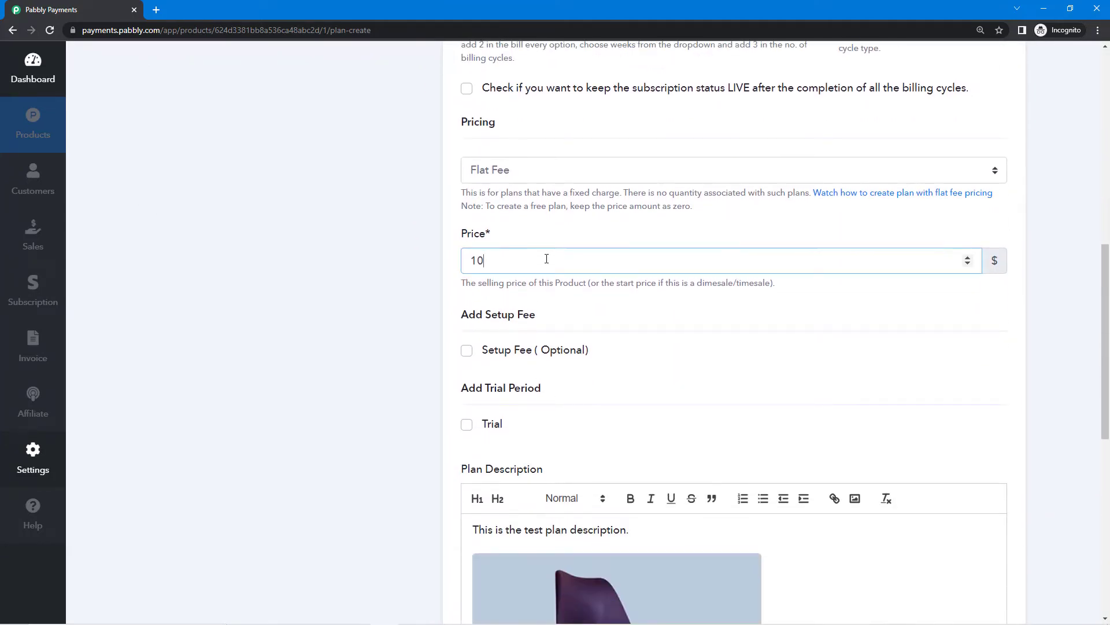
{"action": "type", "text": "0"}
{"action": "left_click", "coordinate": [544, 232]}
{"action": "scroll", "coordinate": [556, 292], "scroll_direction": "down", "scroll_amount": 2}
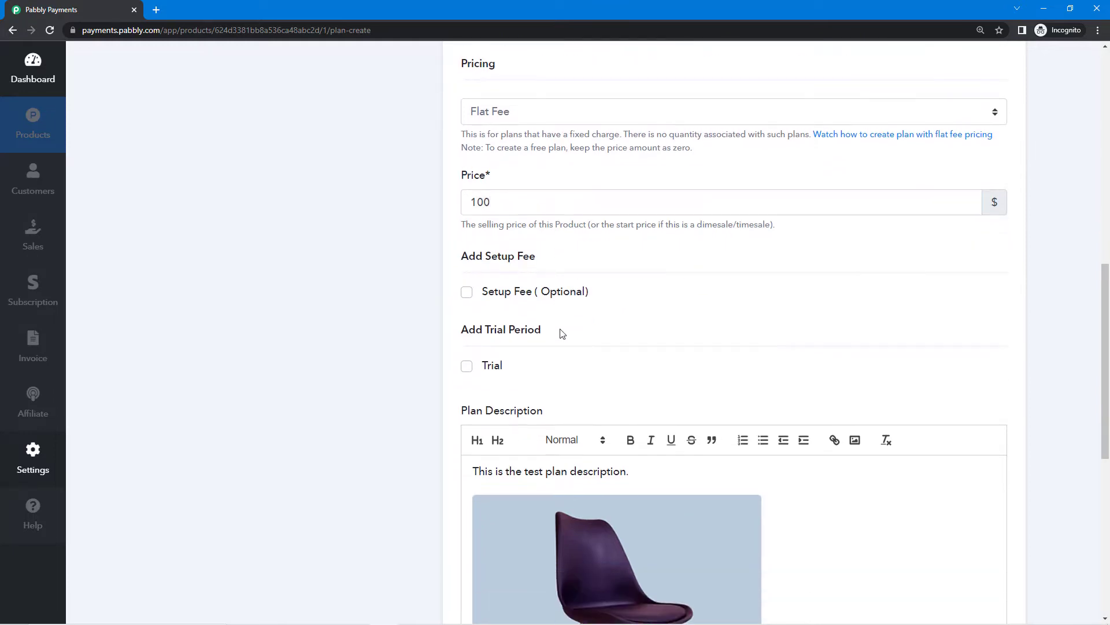
{"action": "scroll", "coordinate": [513, 218], "scroll_direction": "down", "scroll_amount": 2}
{"action": "scroll", "coordinate": [513, 218], "scroll_direction": "up", "scroll_amount": 2}
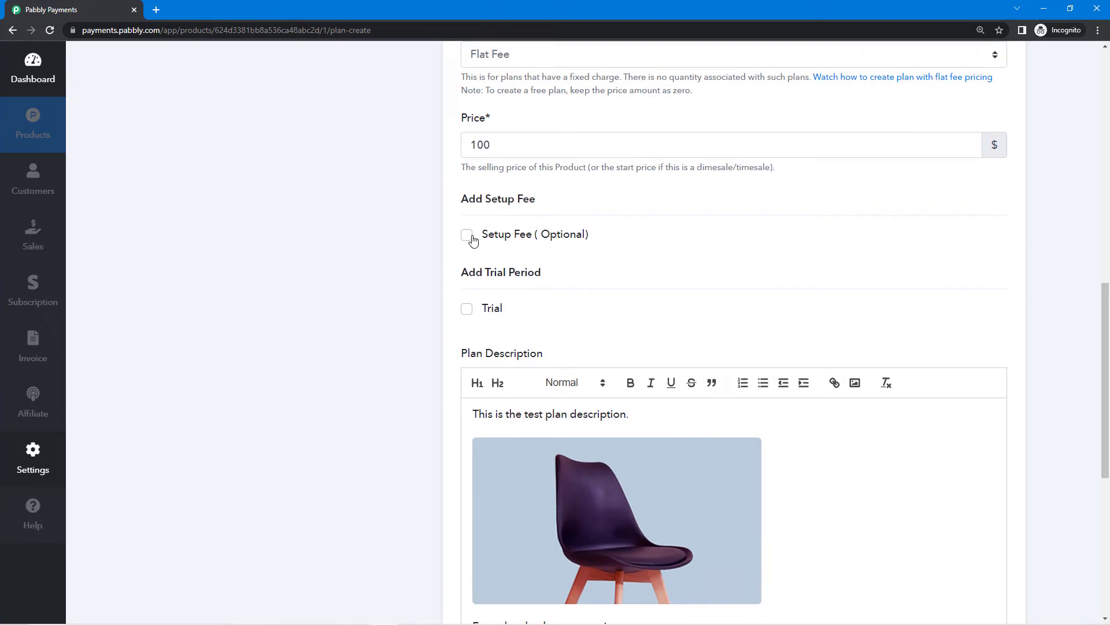
Add a fixed setup fee of 20 to the plan.
{"action": "left_click", "coordinate": [467, 235]}
{"action": "left_click", "coordinate": [551, 280]}
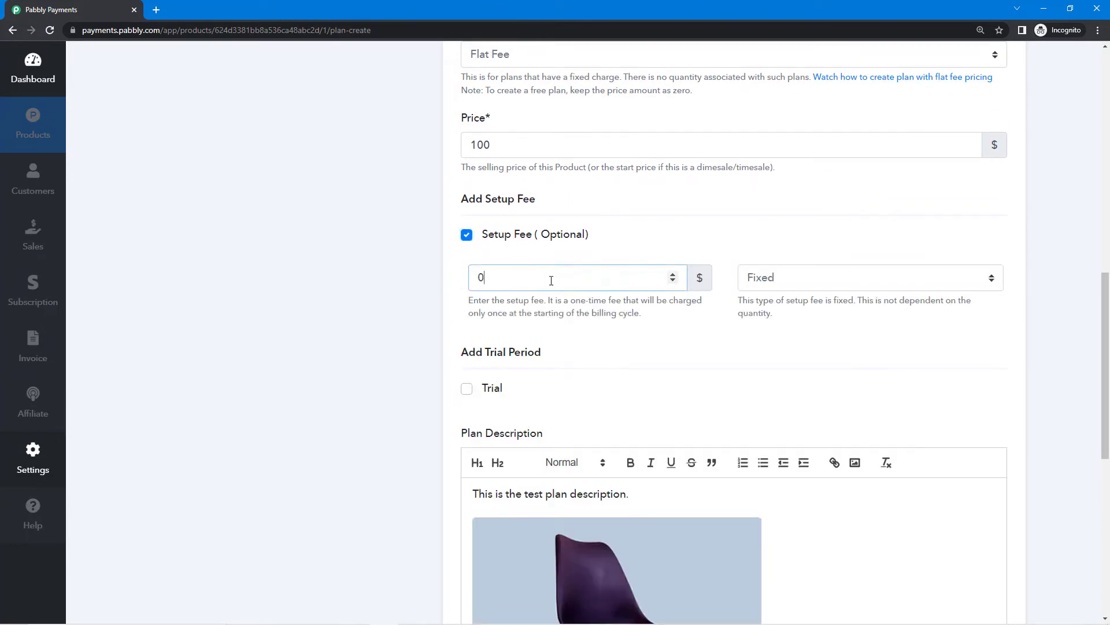
{"action": "key", "text": "BackSpace"}
{"action": "type", "text": "20"}
{"action": "left_click", "coordinate": [571, 311]}
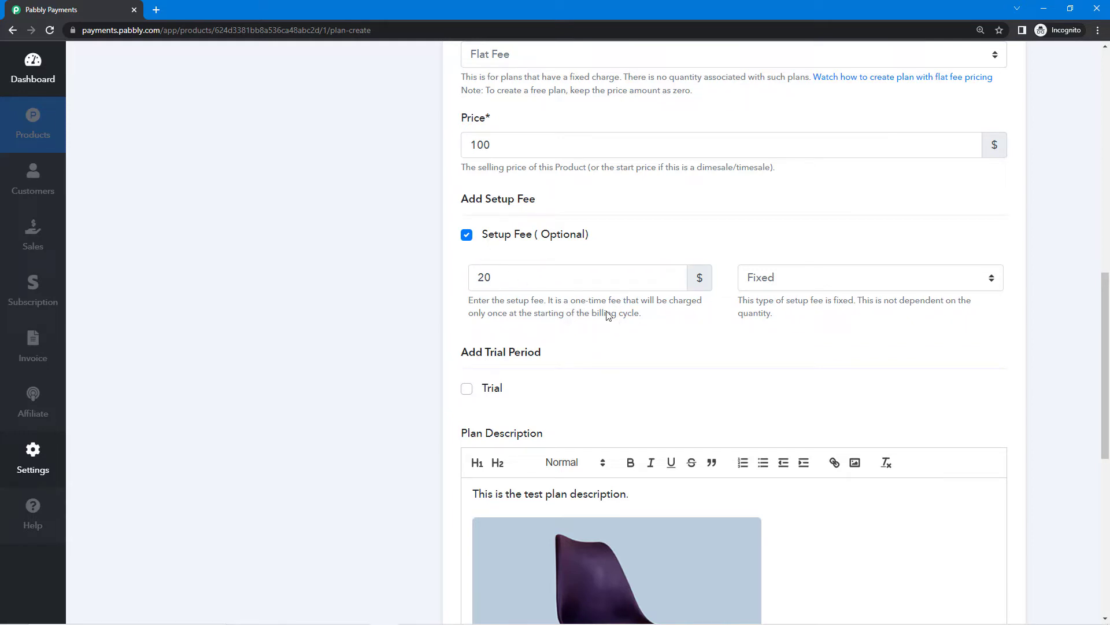
{"action": "left_click_drag", "start_coordinate": [544, 301], "coordinate": [651, 322]}
{"action": "left_click", "coordinate": [650, 322]}
{"action": "scroll", "coordinate": [634, 255], "scroll_direction": "up", "scroll_amount": 5}
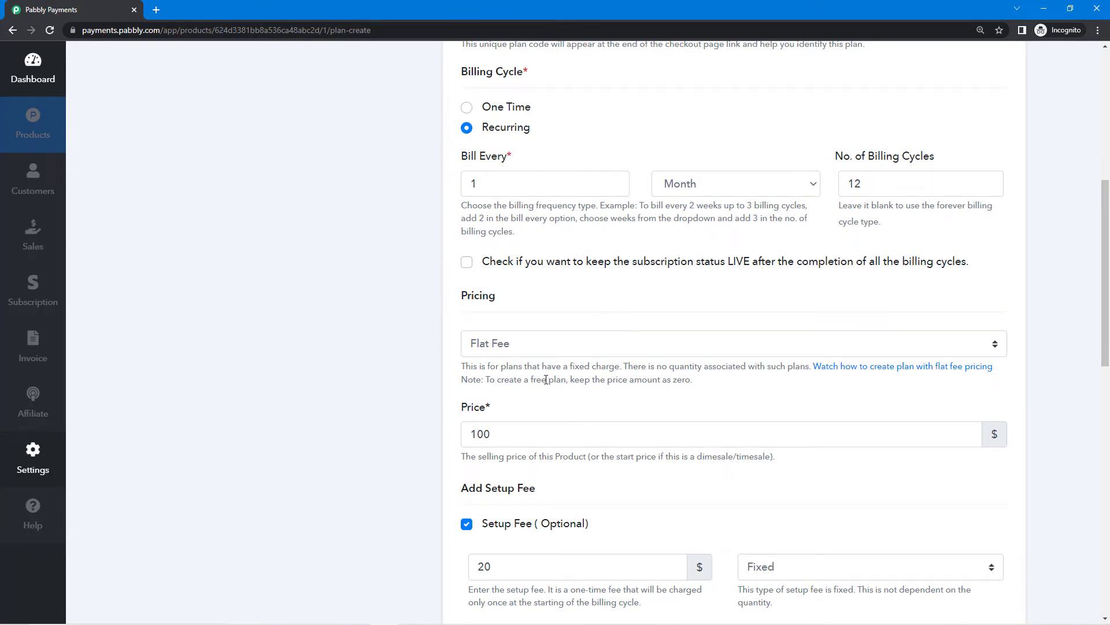
Scroll through the plan form, pointing out the 100 price value.
{"action": "scroll", "coordinate": [496, 379], "scroll_direction": "down", "scroll_amount": 1}
{"action": "left_click_drag", "start_coordinate": [496, 378], "coordinate": [469, 382]}
{"action": "left_click", "coordinate": [509, 354]}
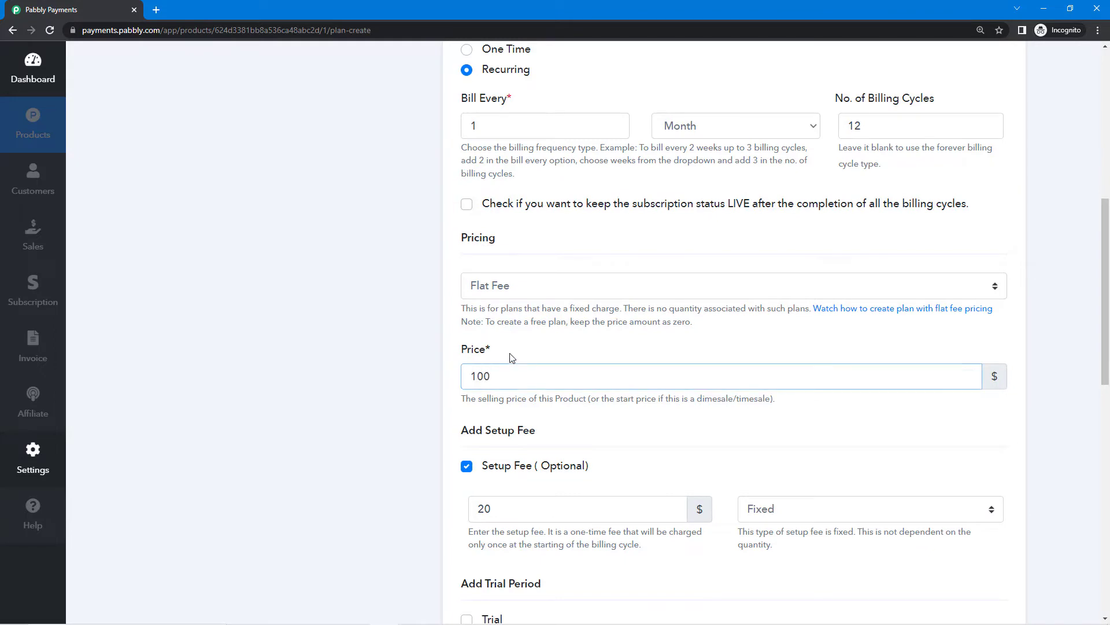
{"action": "scroll", "coordinate": [712, 428], "scroll_direction": "down", "scroll_amount": 1}
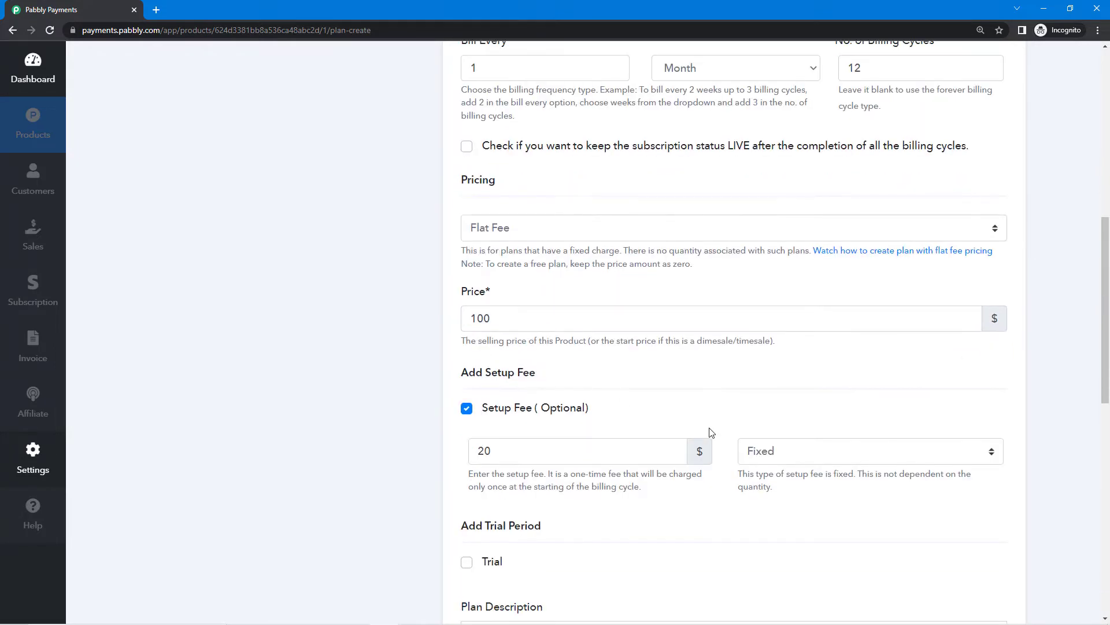
{"action": "scroll", "coordinate": [711, 434], "scroll_direction": "up", "scroll_amount": 2}
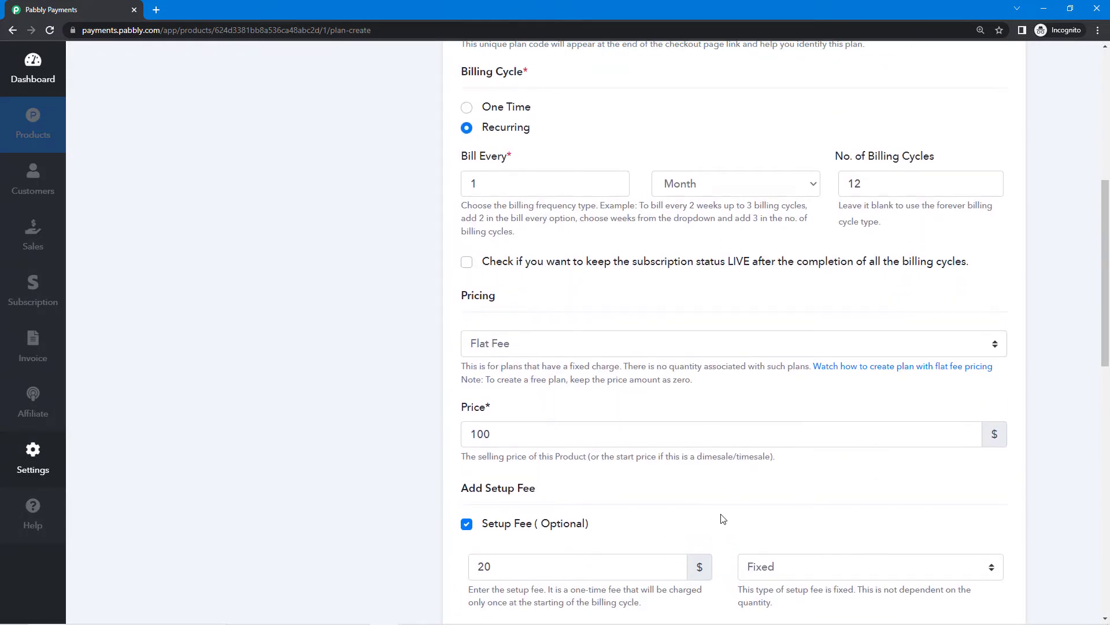
{"action": "scroll", "coordinate": [717, 509], "scroll_direction": "up", "scroll_amount": 1}
{"action": "scroll", "coordinate": [718, 500], "scroll_direction": "down", "scroll_amount": 1}
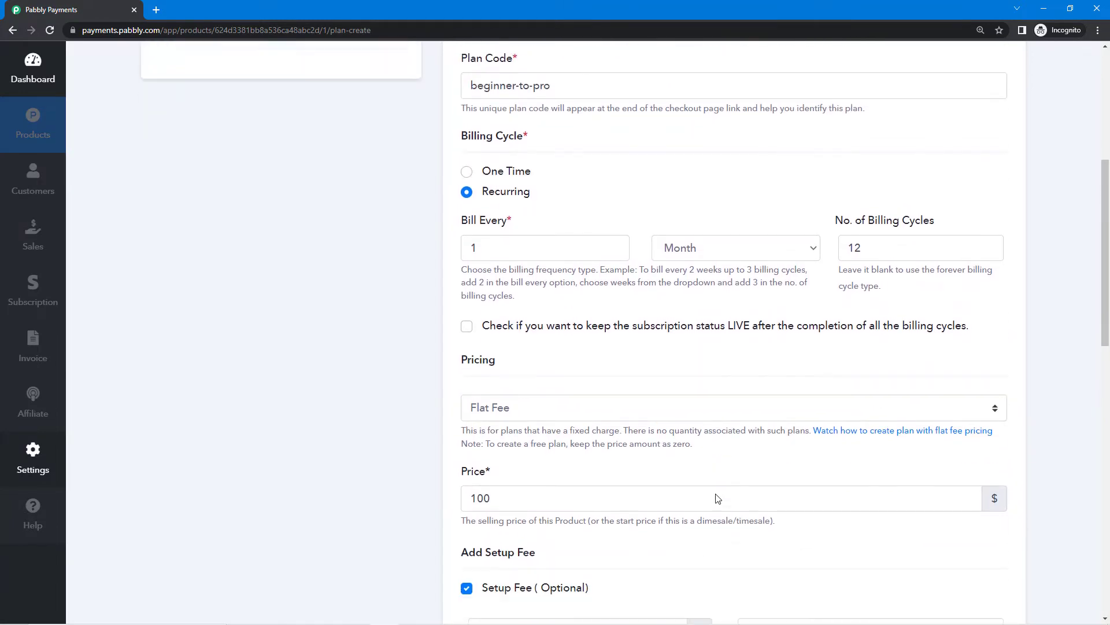
{"action": "scroll", "coordinate": [718, 499], "scroll_direction": "down", "scroll_amount": 1}
{"action": "scroll", "coordinate": [560, 379], "scroll_direction": "down", "scroll_amount": 1}
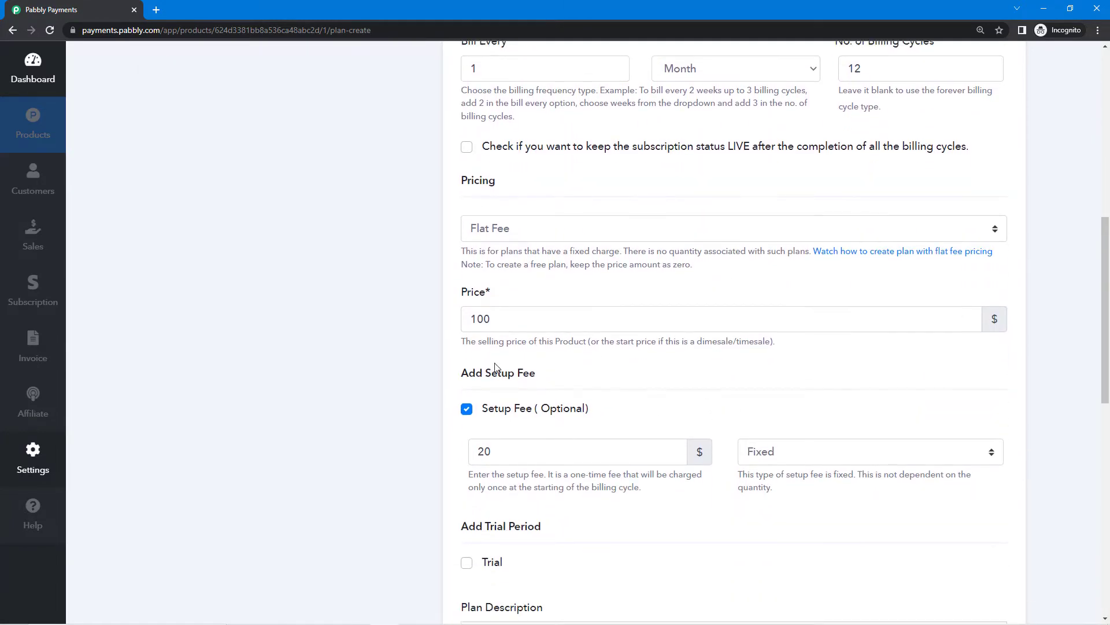
{"action": "double_click", "coordinate": [503, 319]}
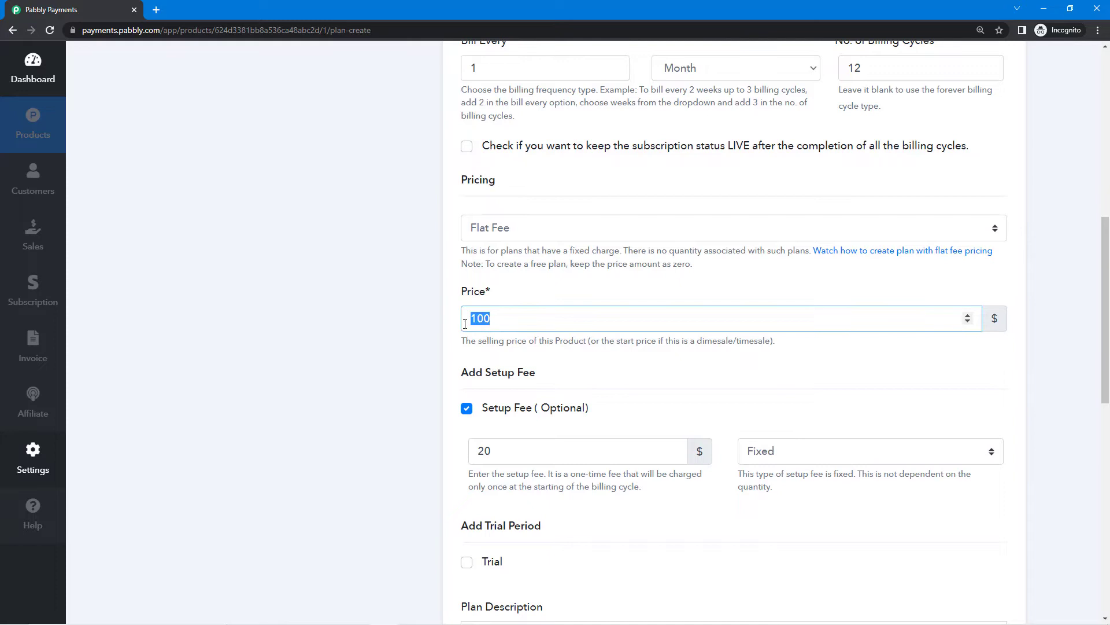
{"action": "left_click", "coordinate": [517, 290]}
{"action": "scroll", "coordinate": [685, 387], "scroll_direction": "down", "scroll_amount": 1}
{"action": "scroll", "coordinate": [750, 405], "scroll_direction": "down", "scroll_amount": 2}
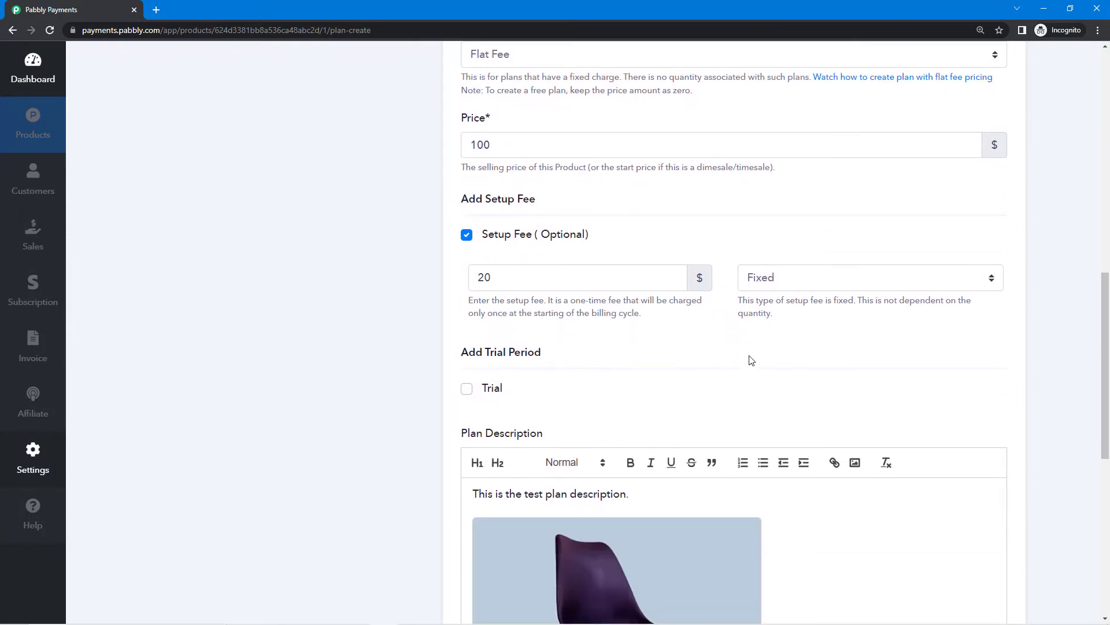
Switch the setup fee type from Fixed to Quantity-wise.
{"action": "left_click", "coordinate": [789, 277]}
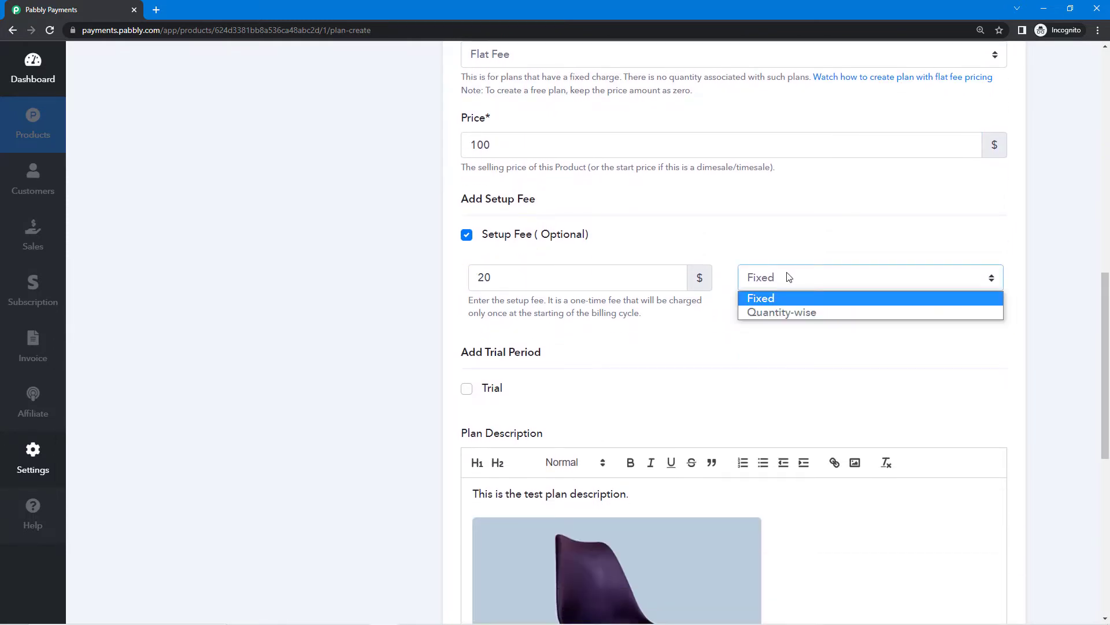
{"action": "left_click", "coordinate": [784, 313]}
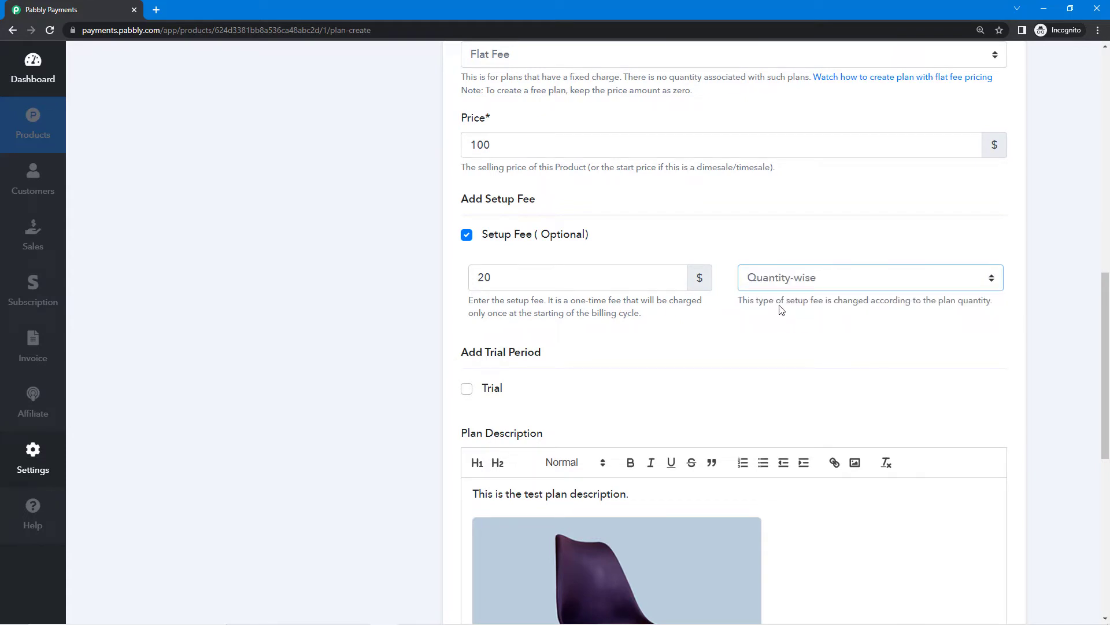
{"action": "left_click_drag", "start_coordinate": [748, 301], "coordinate": [996, 312]}
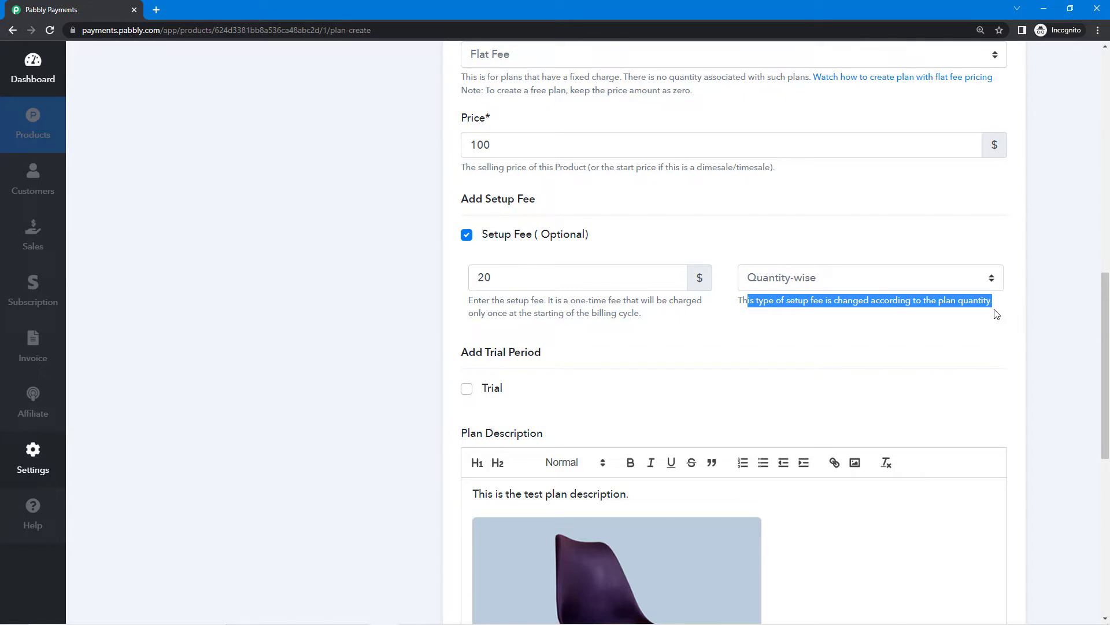
{"action": "left_click", "coordinate": [869, 302]}
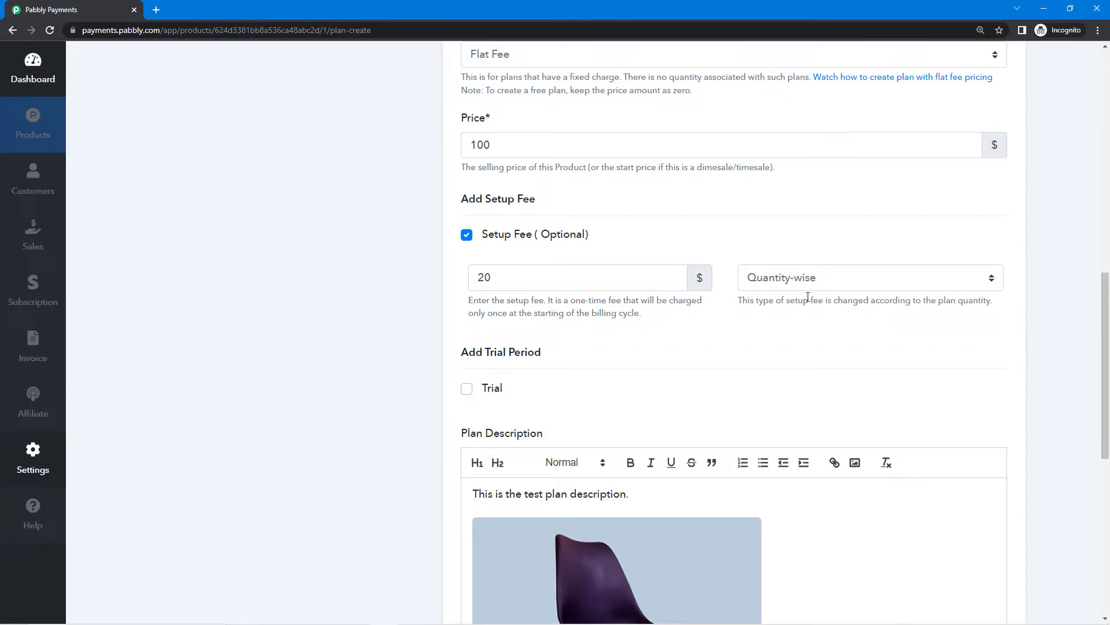
{"action": "left_click_drag", "start_coordinate": [811, 300], "coordinate": [998, 310]}
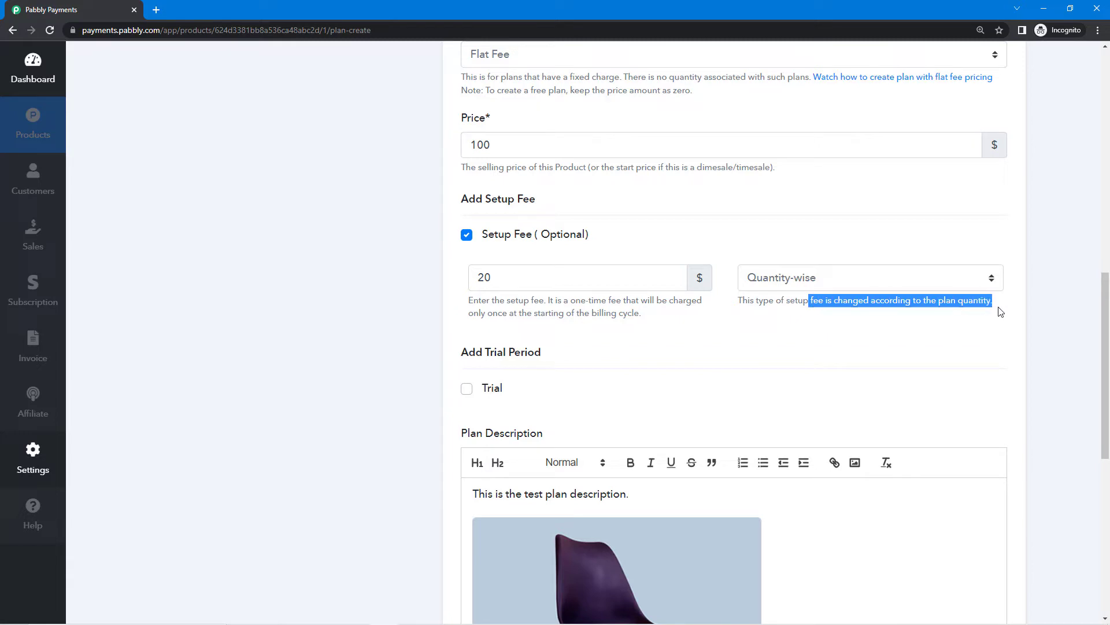
{"action": "left_click", "coordinate": [914, 349]}
{"action": "scroll", "coordinate": [537, 349], "scroll_direction": "down", "scroll_amount": 4}
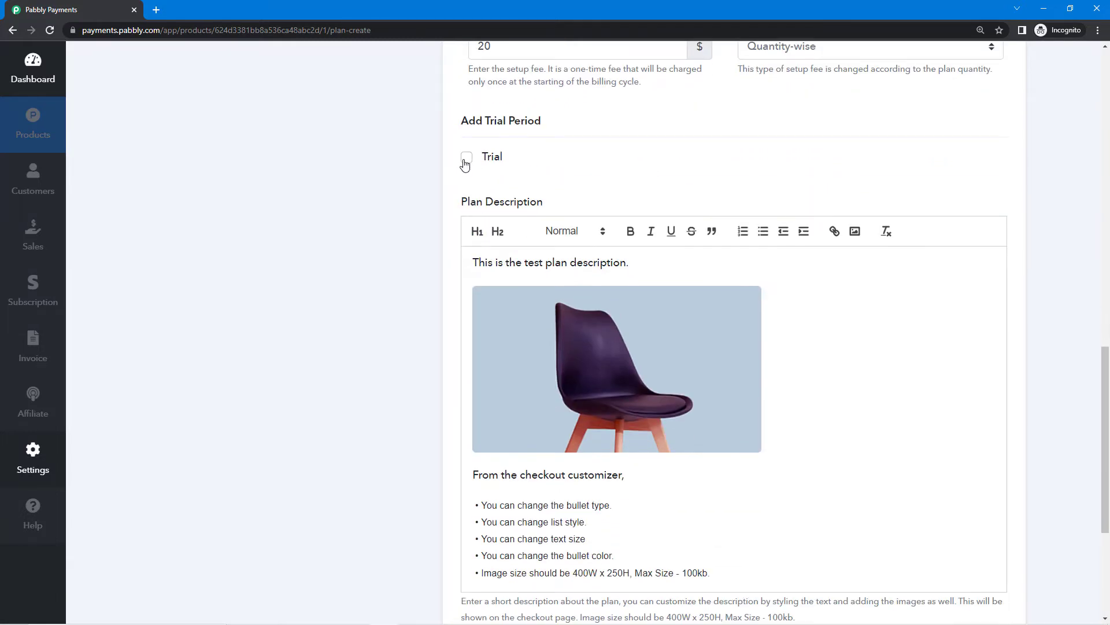
{"action": "left_click", "coordinate": [466, 158]}
{"action": "left_click_drag", "start_coordinate": [495, 223], "coordinate": [471, 224]}
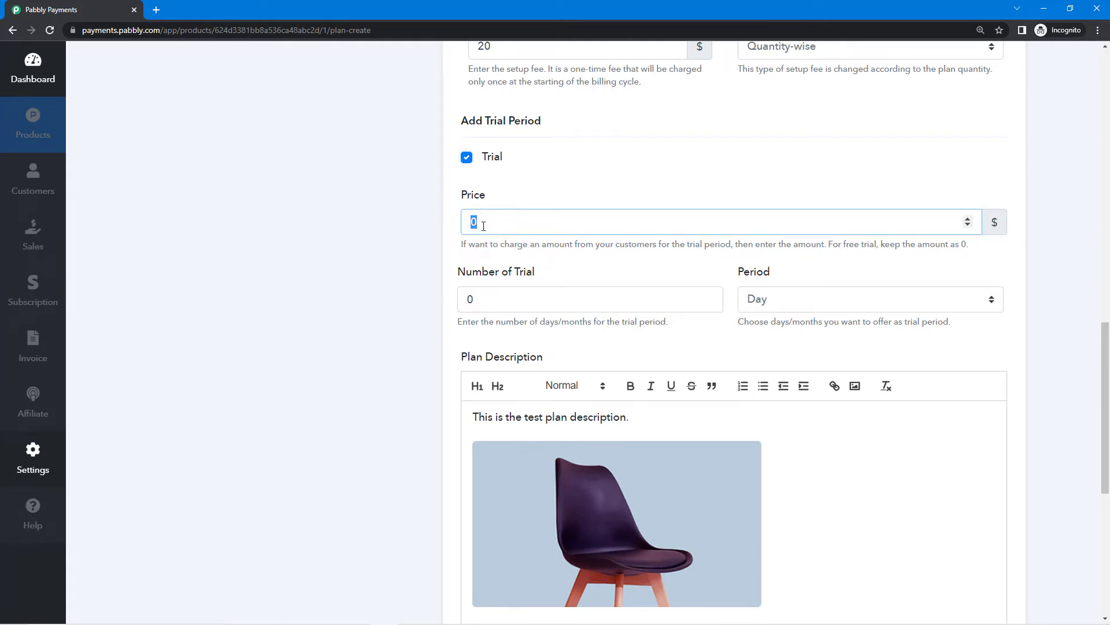
{"action": "left_click", "coordinate": [491, 206]}
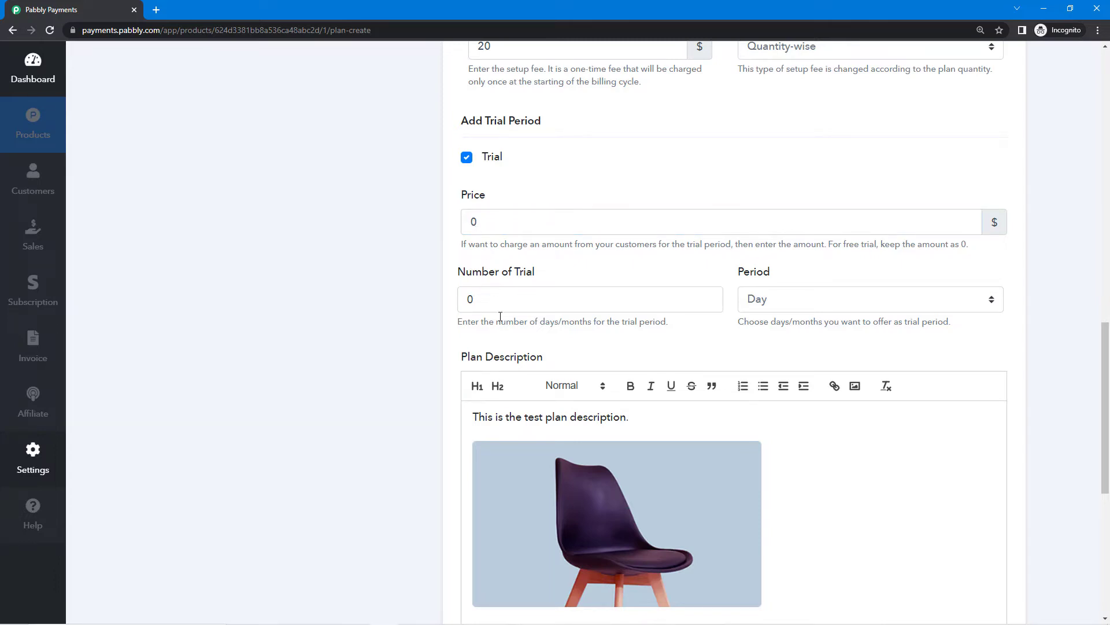
{"action": "left_click", "coordinate": [565, 300]}
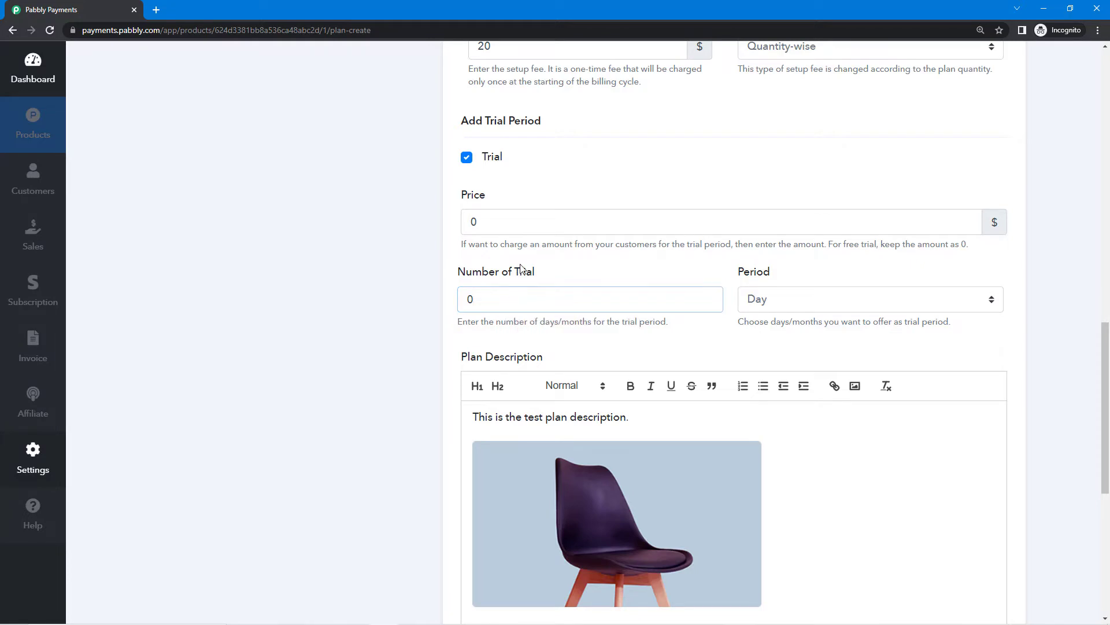
{"action": "left_click", "coordinate": [790, 307]}
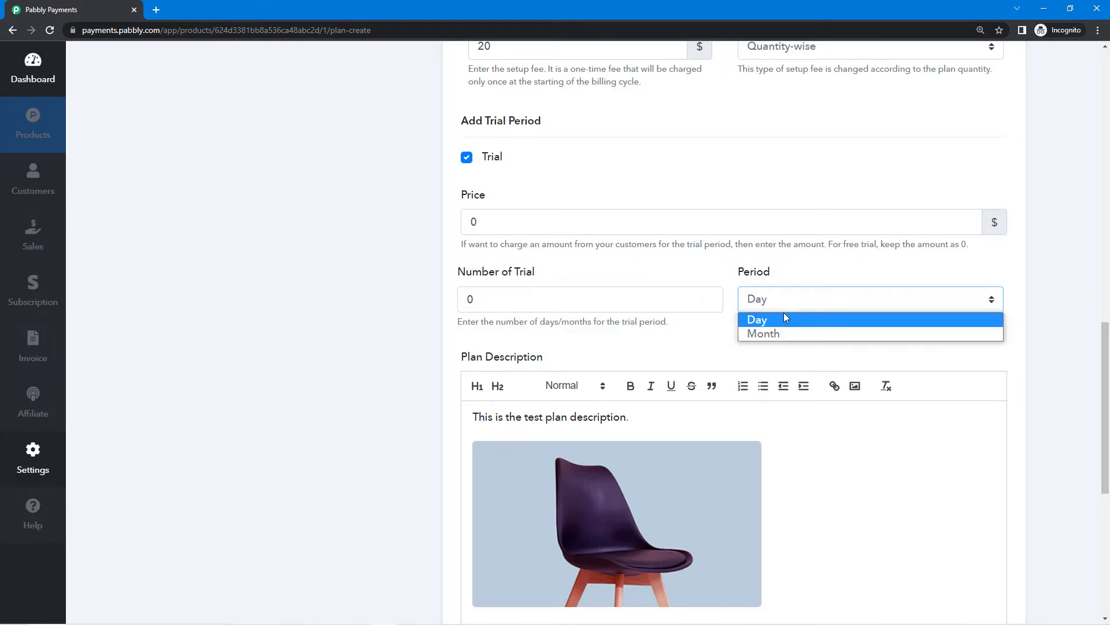
{"action": "left_click", "coordinate": [467, 156]}
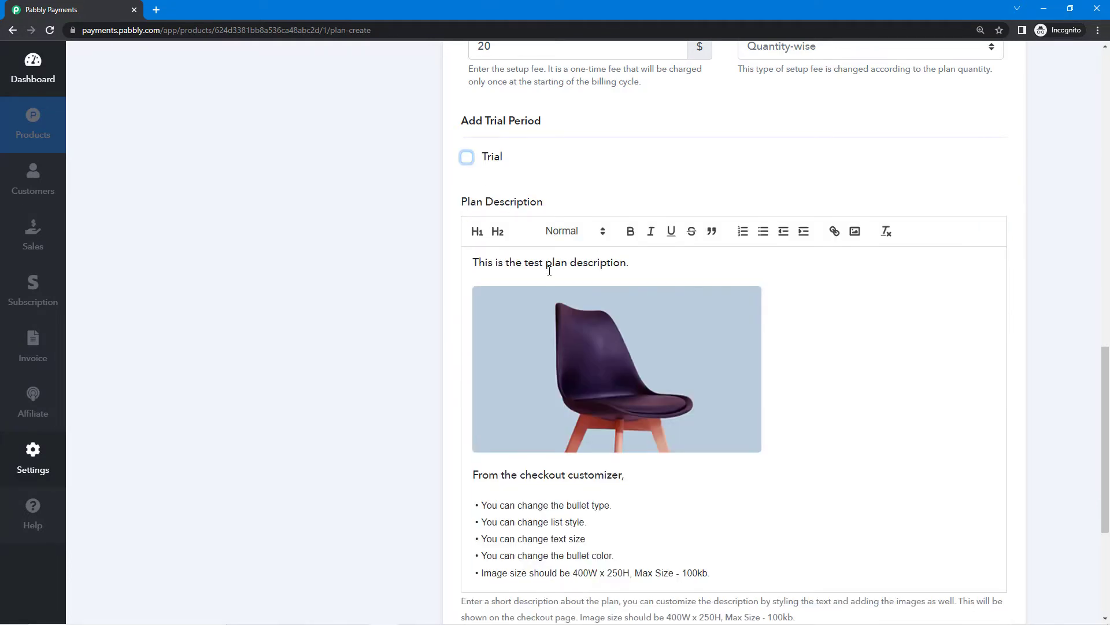
{"action": "scroll", "coordinate": [579, 206], "scroll_direction": "down", "scroll_amount": 1}
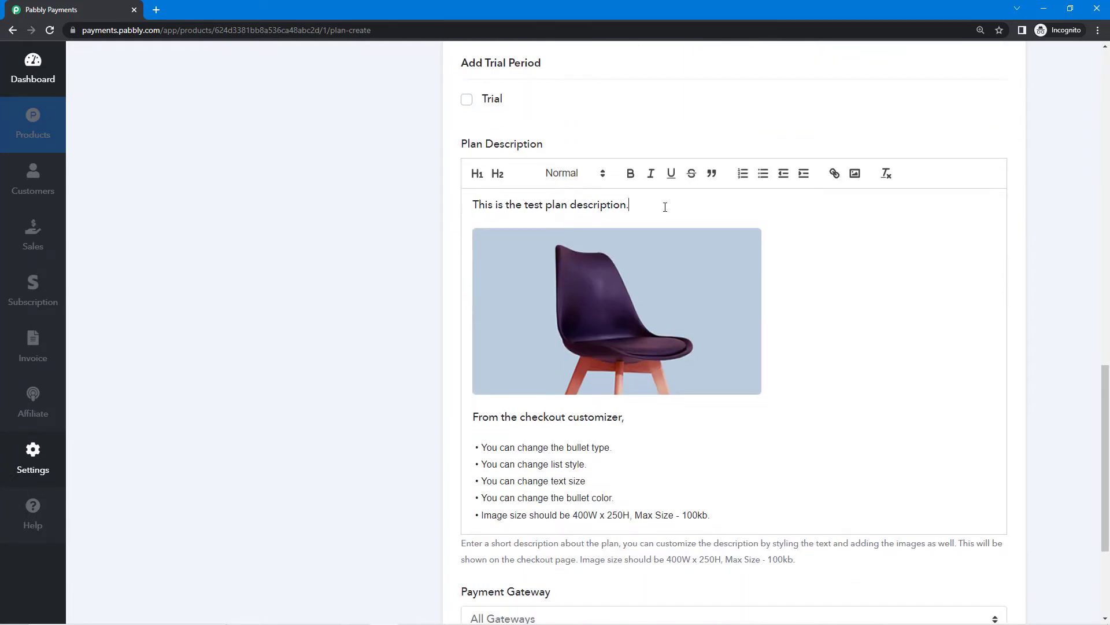
Replace the placeholder description sentence with the pasted guitar classes sentence.
{"action": "left_click_drag", "start_coordinate": [665, 208], "coordinate": [465, 206]}
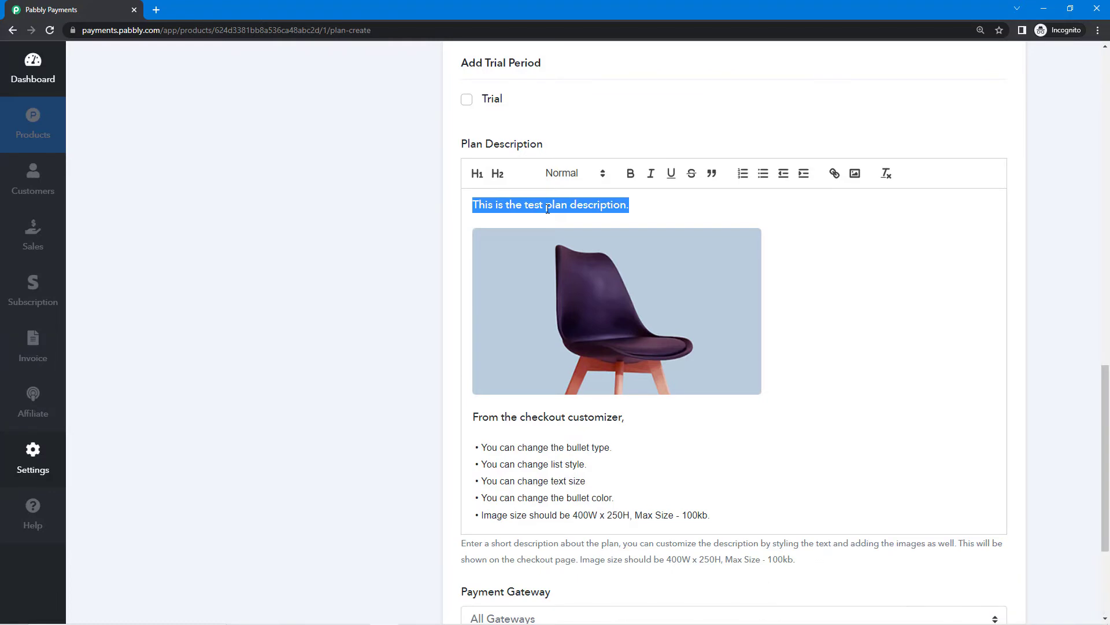
{"action": "key", "text": "BackSpace"}
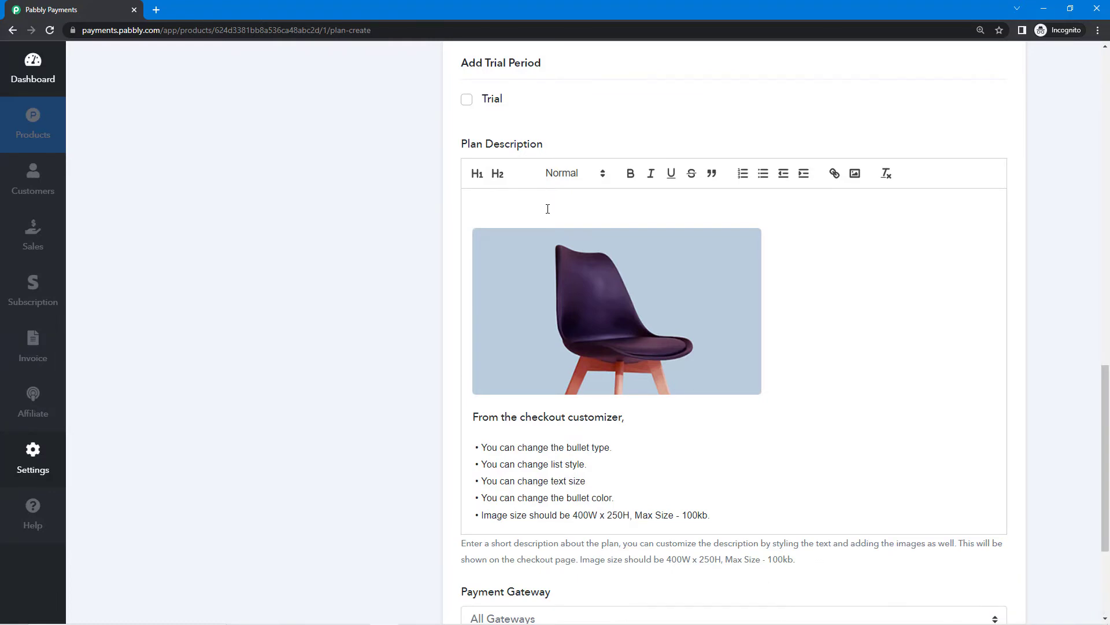
{"action": "type", "text": "Get Live 1-On-1 Online Guitar Classes For All Ages. Get Your First 10 Class For Free."}
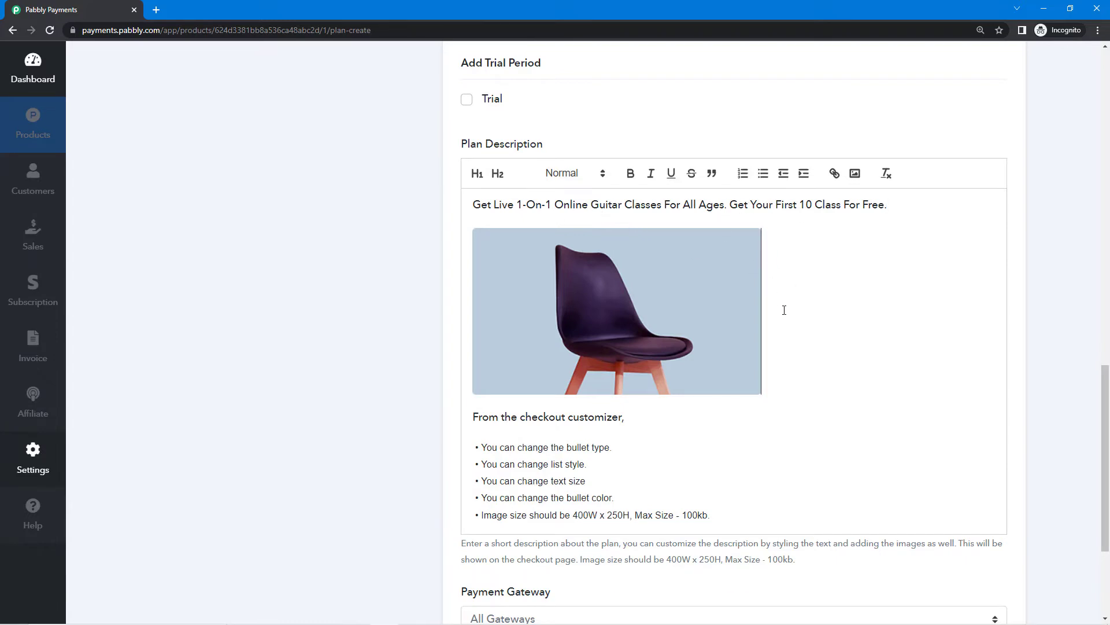
Try indent, bold, italic, underline and Normal size on the first line, undoing most.
{"action": "left_click", "coordinate": [891, 206]}
{"action": "left_click_drag", "start_coordinate": [616, 217], "coordinate": [468, 206]}
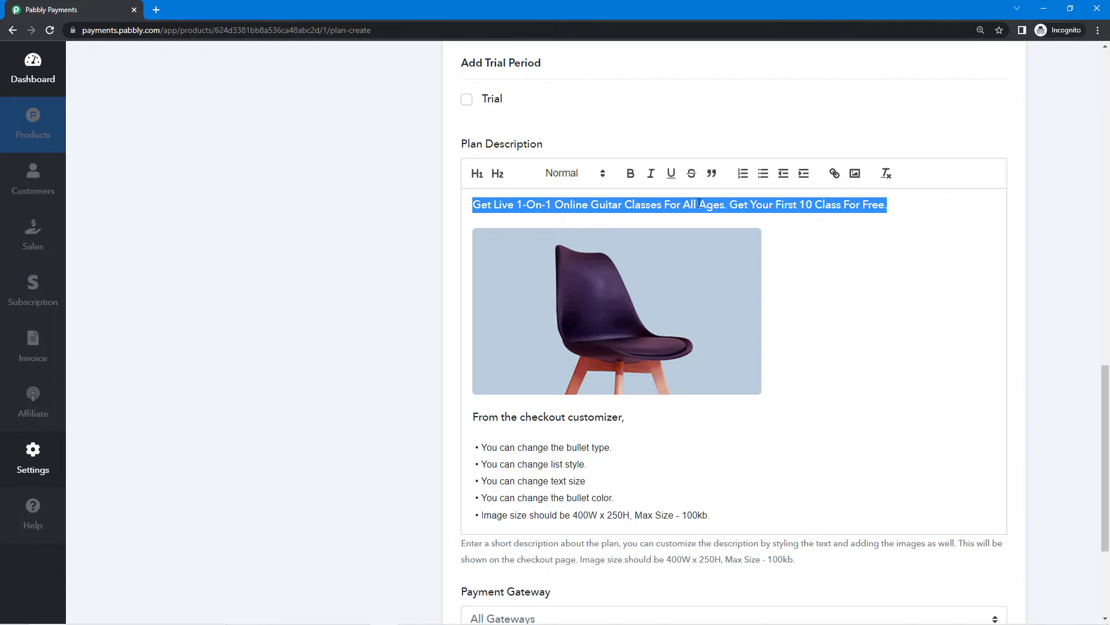
{"action": "left_click", "coordinate": [804, 173]}
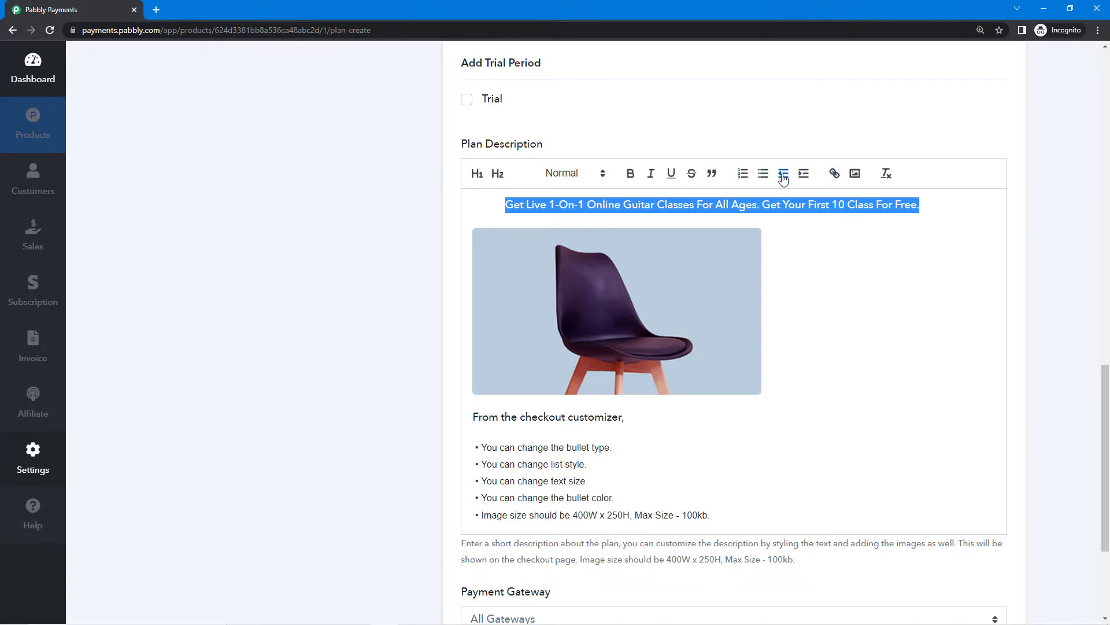
{"action": "left_click", "coordinate": [784, 174]}
{"action": "left_click", "coordinate": [632, 175]}
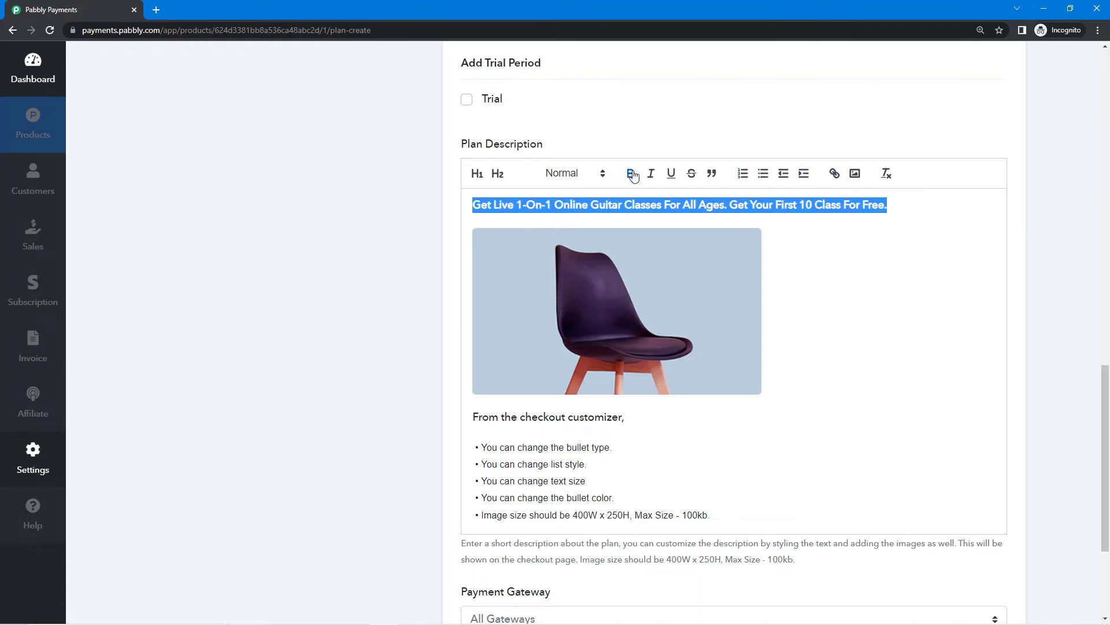
{"action": "left_click", "coordinate": [632, 175]}
{"action": "left_click", "coordinate": [651, 175]}
{"action": "left_click", "coordinate": [652, 176]}
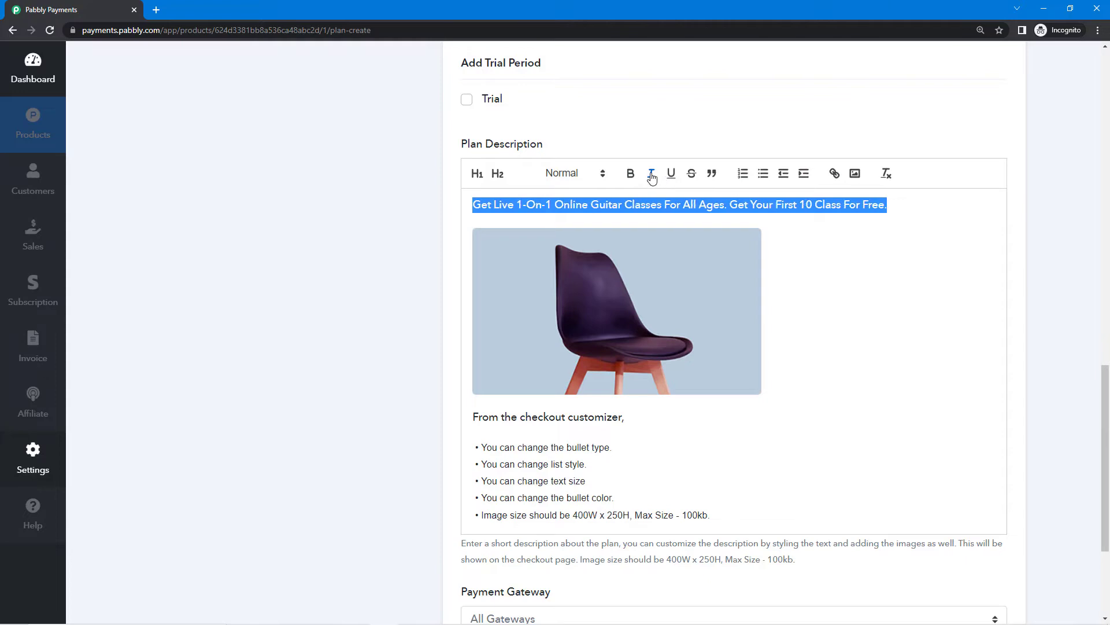
{"action": "left_click", "coordinate": [672, 176]}
{"action": "left_click", "coordinate": [671, 177]}
{"action": "left_click", "coordinate": [588, 177]}
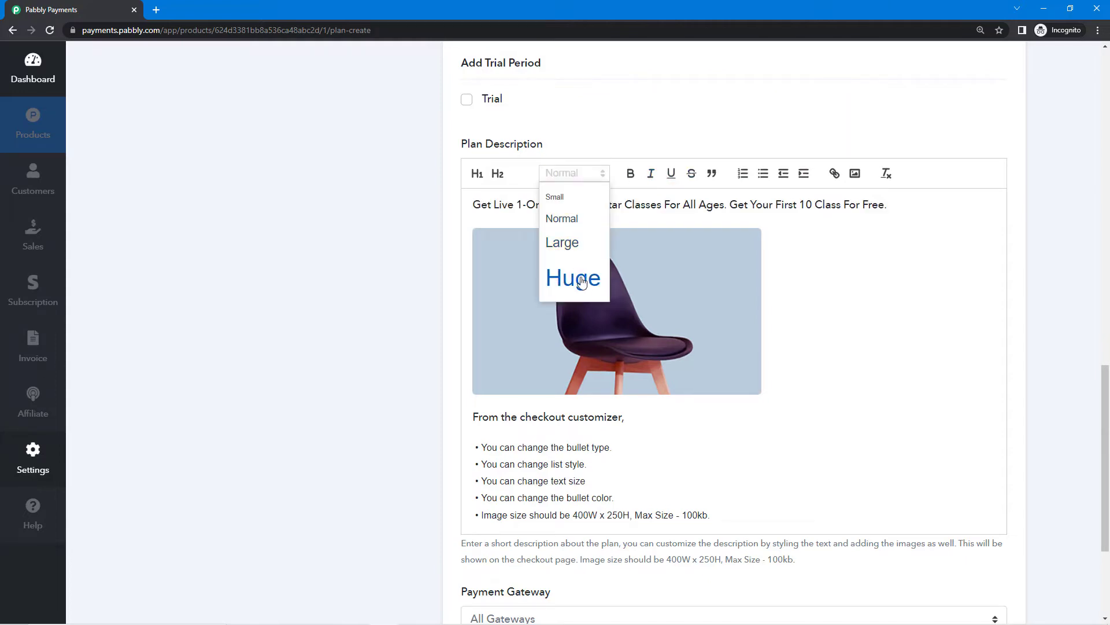
{"action": "left_click", "coordinate": [585, 221]}
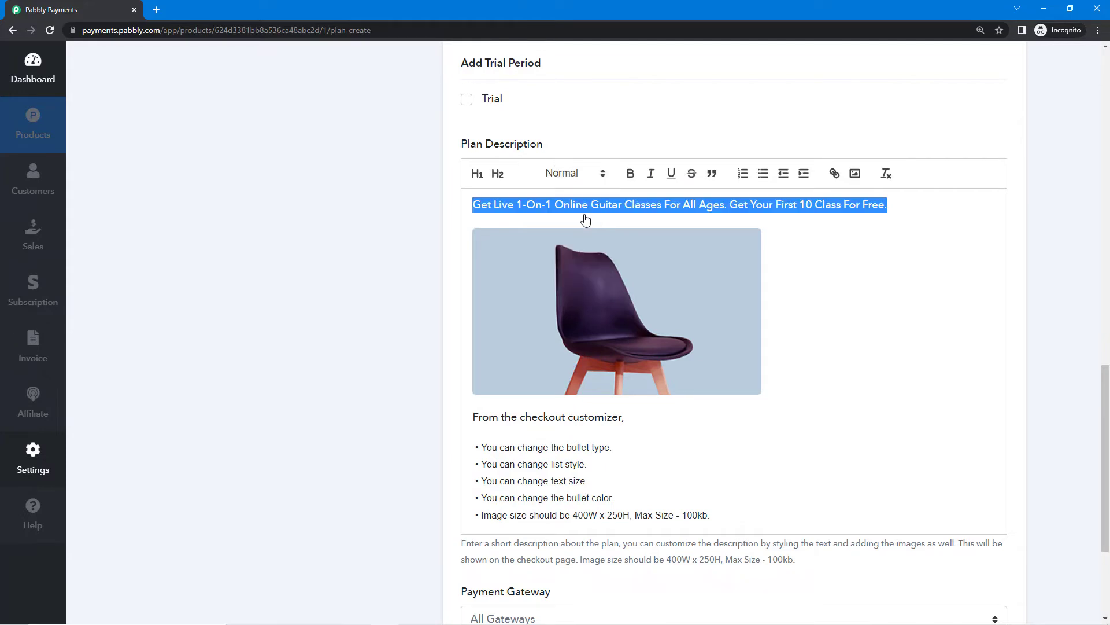
Dismiss the link box without adding a link, then delete the chair image.
{"action": "left_click", "coordinate": [841, 178]}
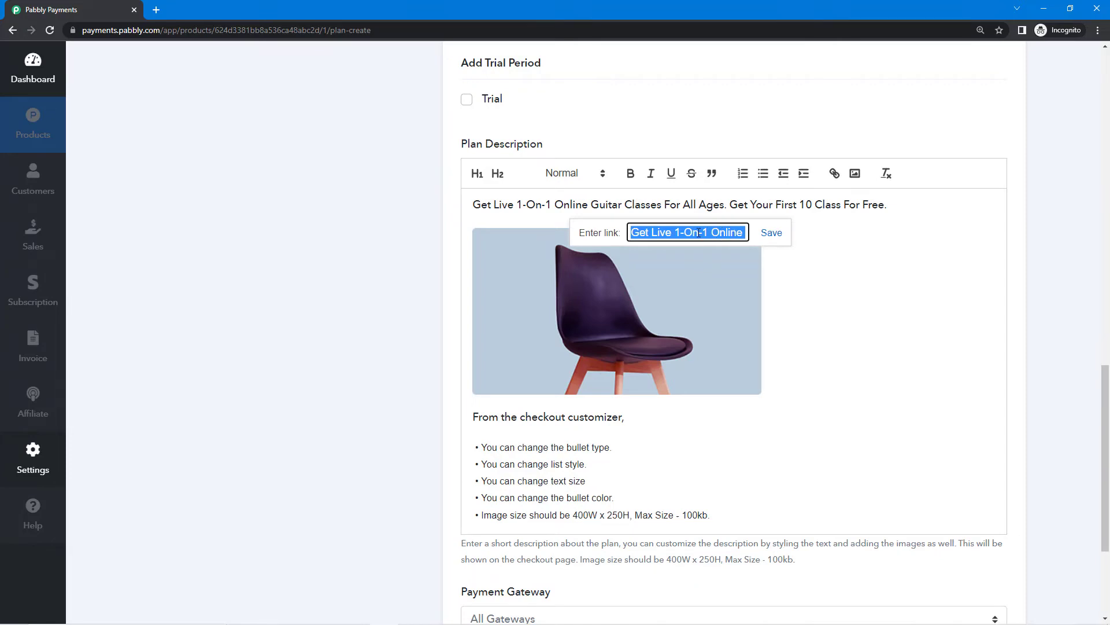
{"action": "left_click", "coordinate": [833, 287]}
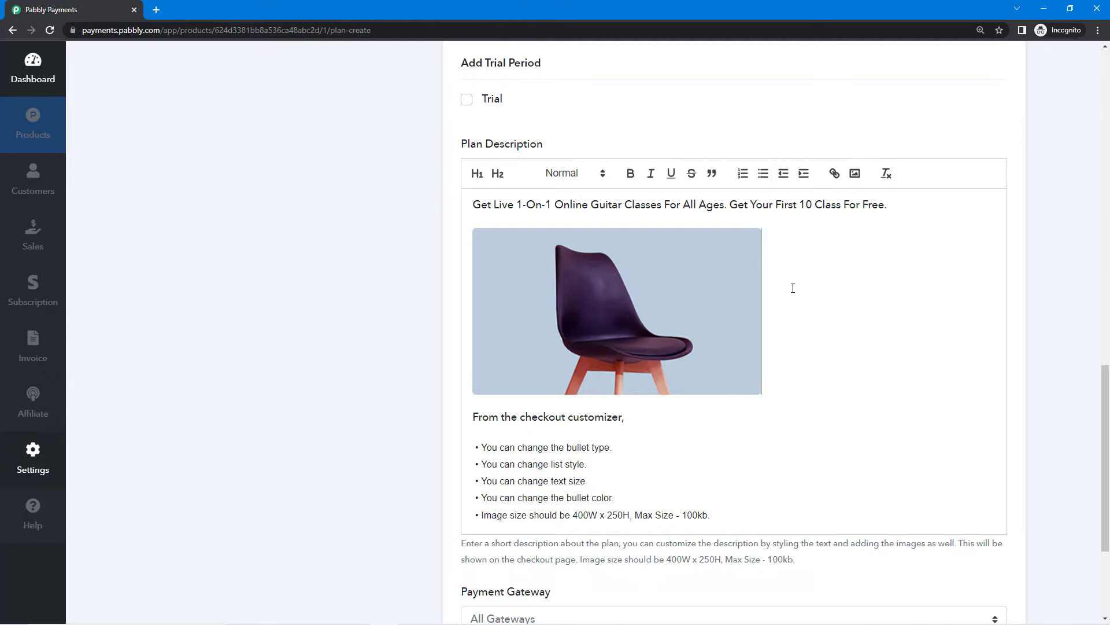
{"action": "key", "text": "BackSpace"}
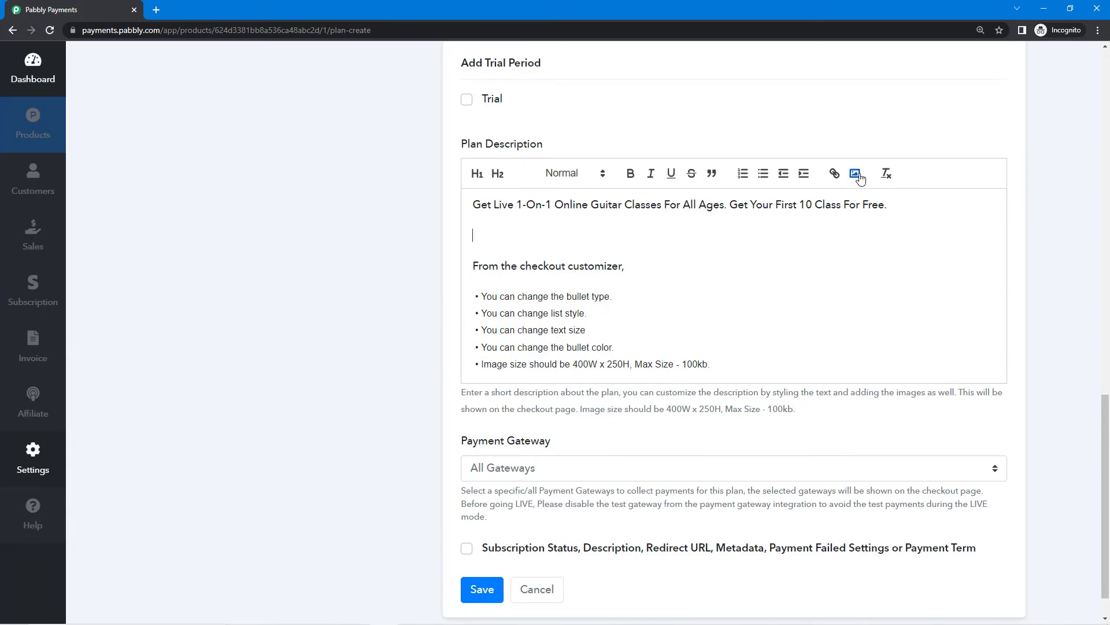
Insert the 'va' guitar-strings photo and delete the checkout customizer heading and bullets.
{"action": "left_click", "coordinate": [854, 173]}
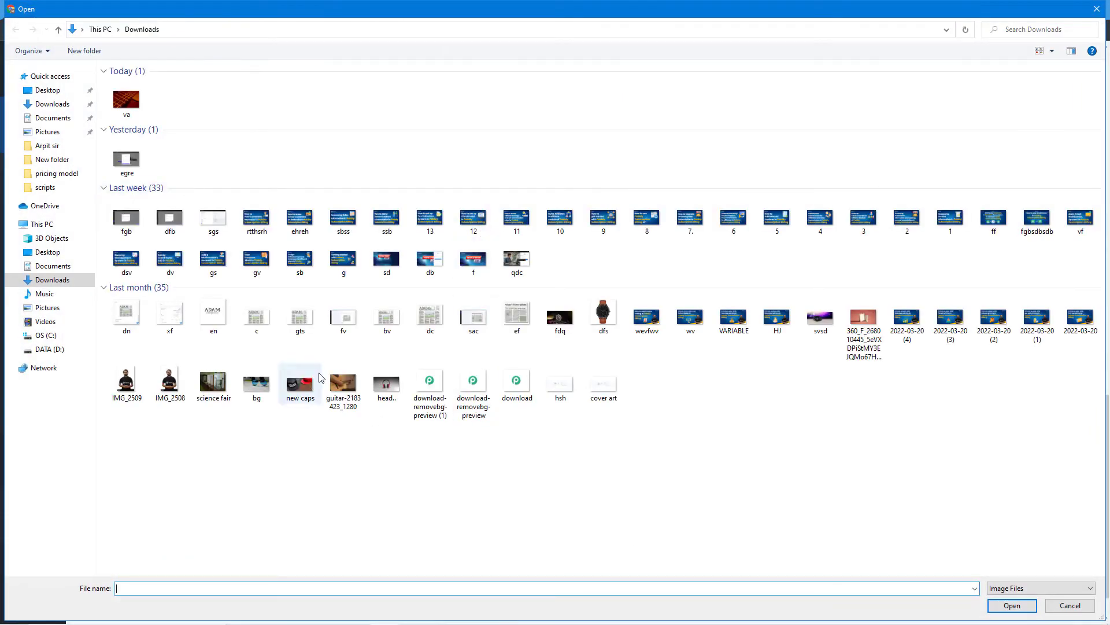
{"action": "double_click", "coordinate": [126, 100]}
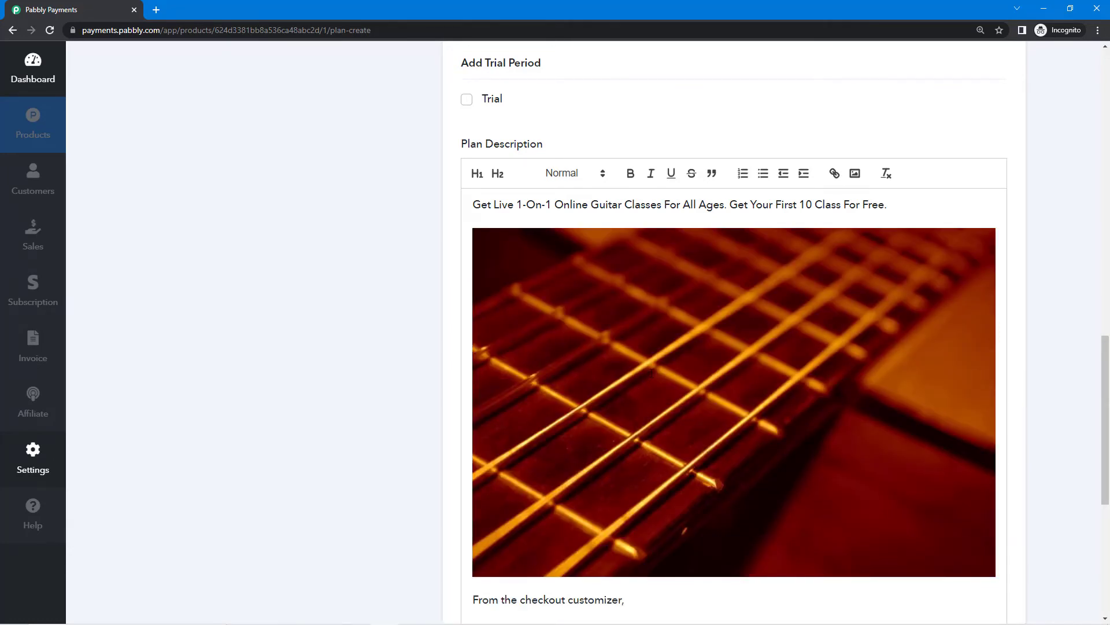
{"action": "scroll", "coordinate": [704, 442], "scroll_direction": "down", "scroll_amount": 4}
{"action": "left_click_drag", "start_coordinate": [719, 474], "coordinate": [473, 372]}
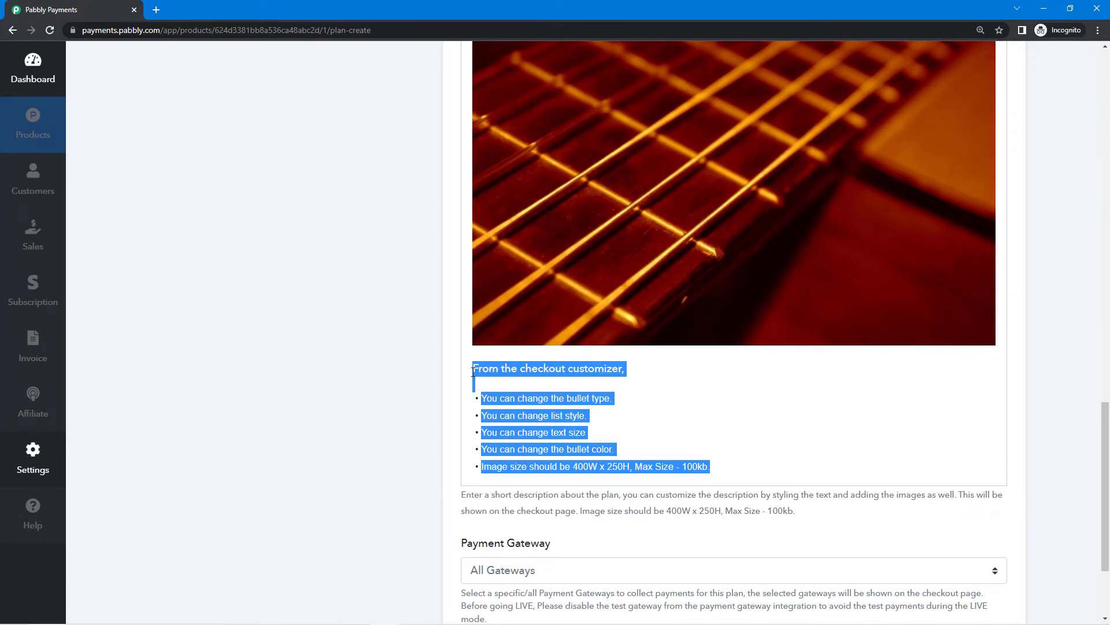
{"action": "key", "text": "BackSpace"}
{"action": "key", "text": "BackSpace"}
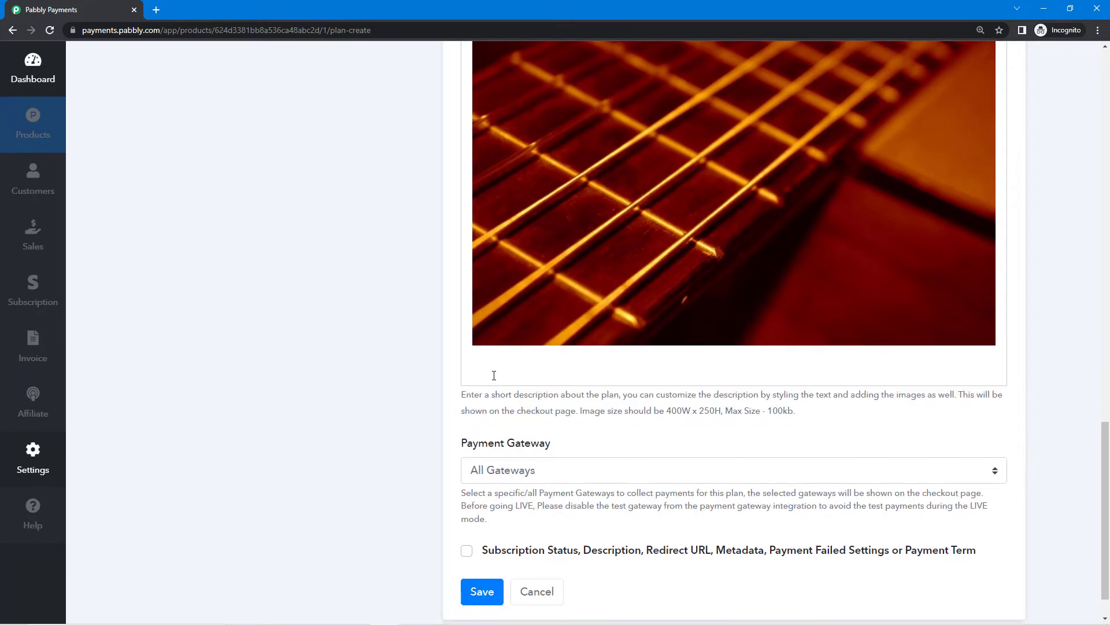
Paste three music lesson topics below the image and make them a numbered list.
{"action": "type", "text": "Beginner Music Theory Short Tricks to Learn Produce your own Music"}
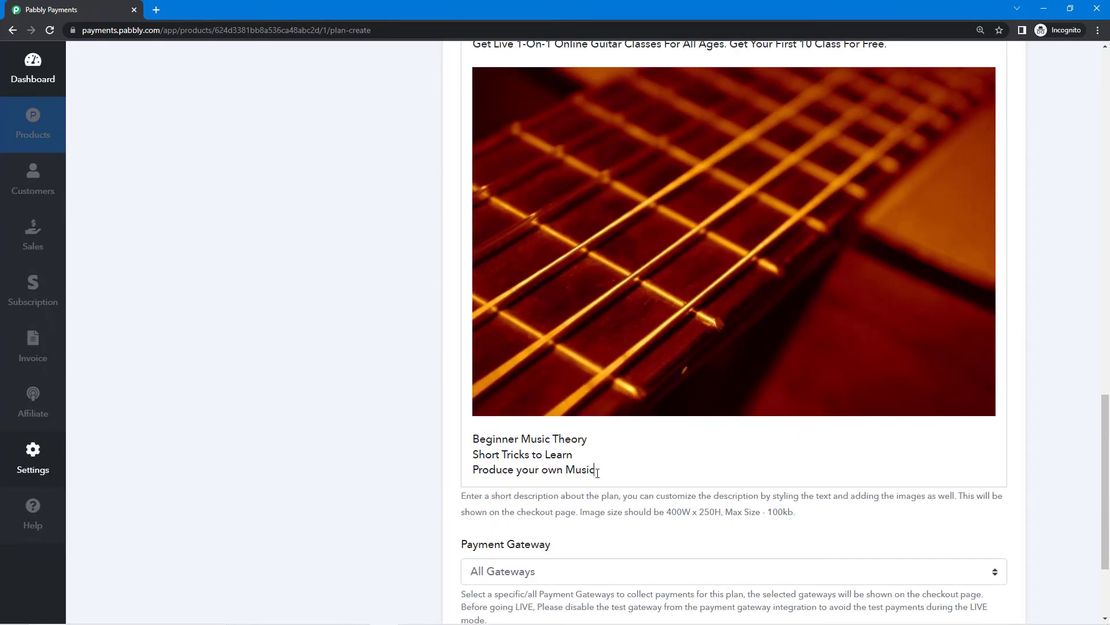
{"action": "left_click_drag", "start_coordinate": [598, 473], "coordinate": [473, 437]}
{"action": "scroll", "coordinate": [636, 289], "scroll_direction": "up", "scroll_amount": 3}
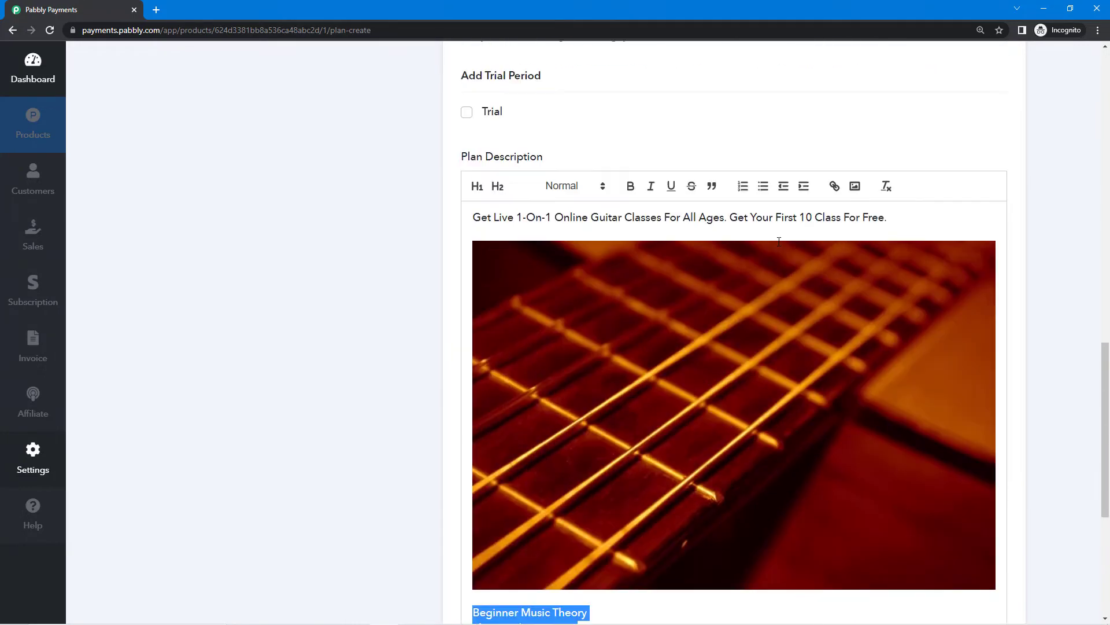
{"action": "left_click", "coordinate": [744, 187]}
{"action": "scroll", "coordinate": [440, 370], "scroll_direction": "down", "scroll_amount": 5}
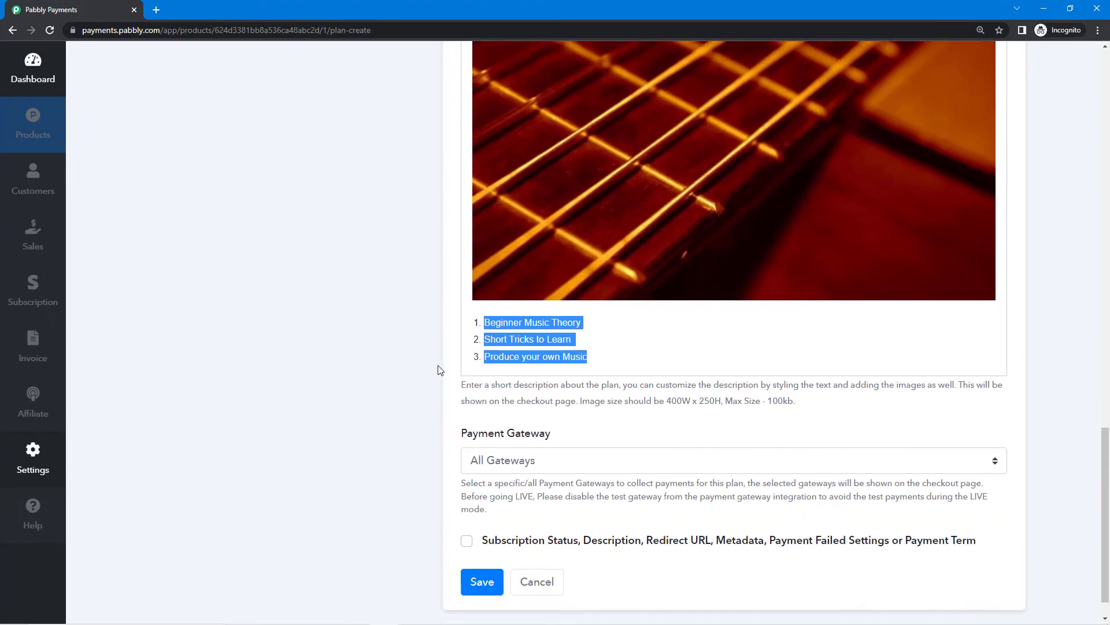
{"action": "left_click", "coordinate": [452, 401]}
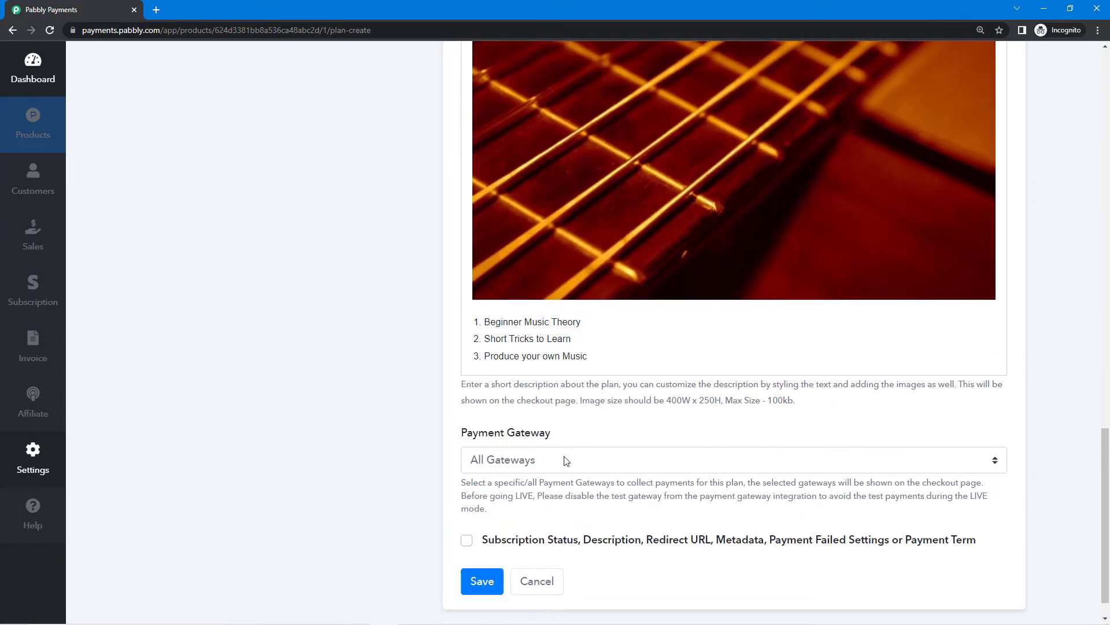
Set the plan's payment gateway to All Gateways.
{"action": "scroll", "coordinate": [565, 460], "scroll_direction": "down", "scroll_amount": 1}
{"action": "left_click", "coordinate": [584, 425]}
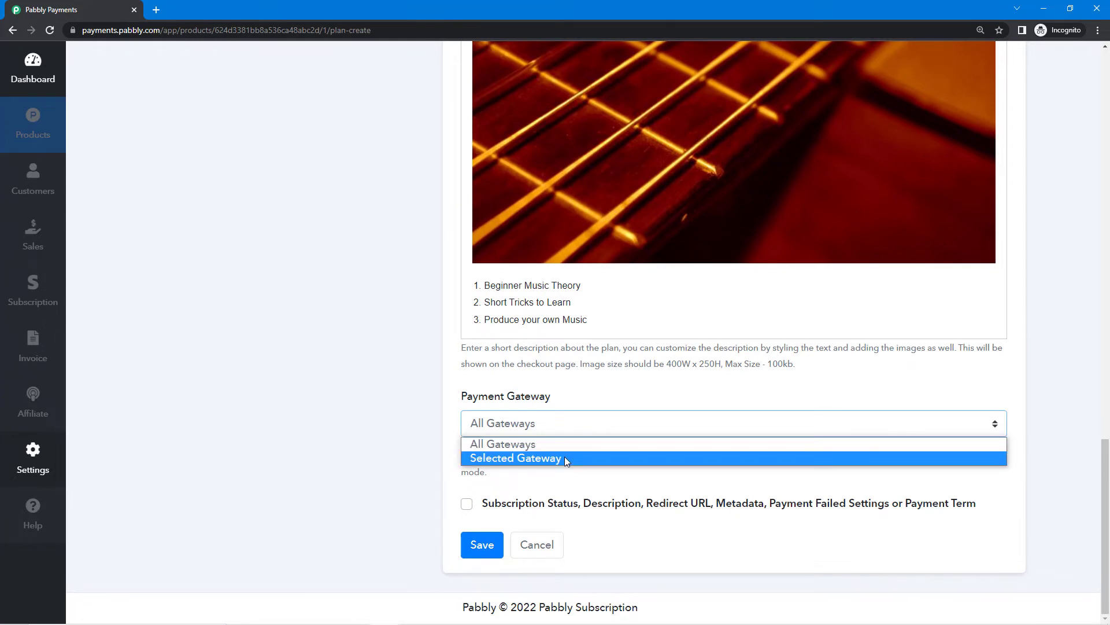
{"action": "left_click", "coordinate": [570, 443]}
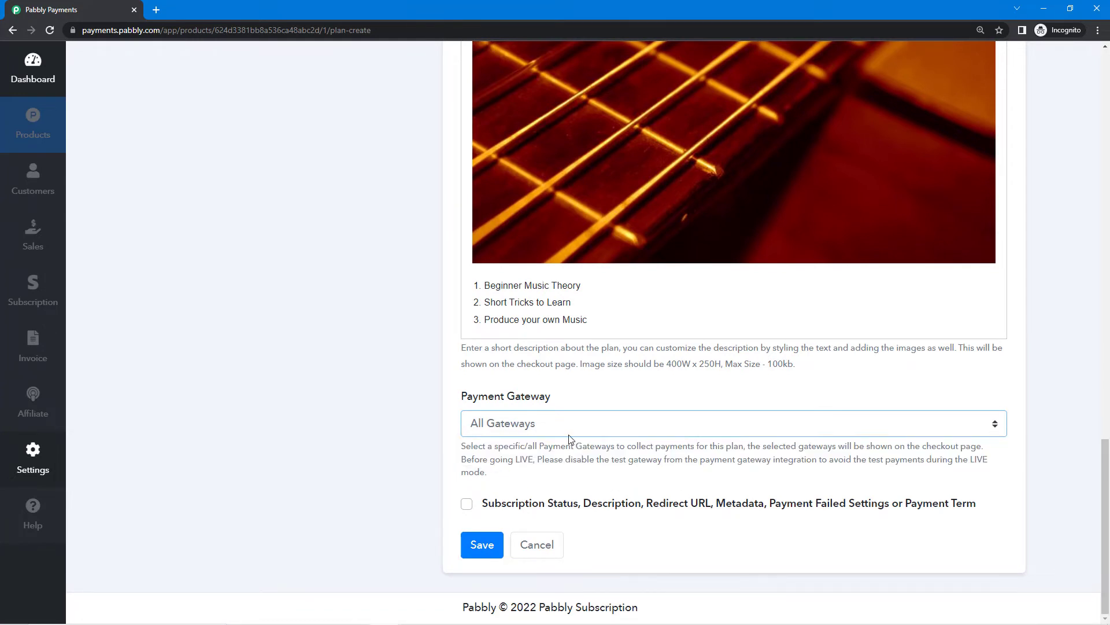
{"action": "left_click_drag", "start_coordinate": [557, 403], "coordinate": [461, 399]}
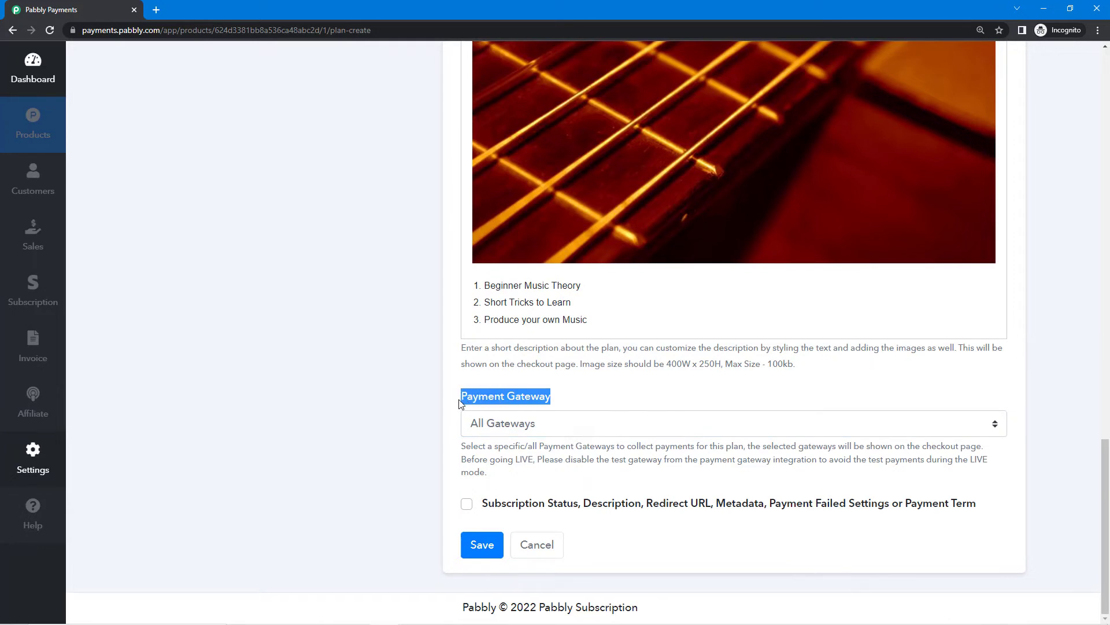
{"action": "left_click", "coordinate": [567, 393]}
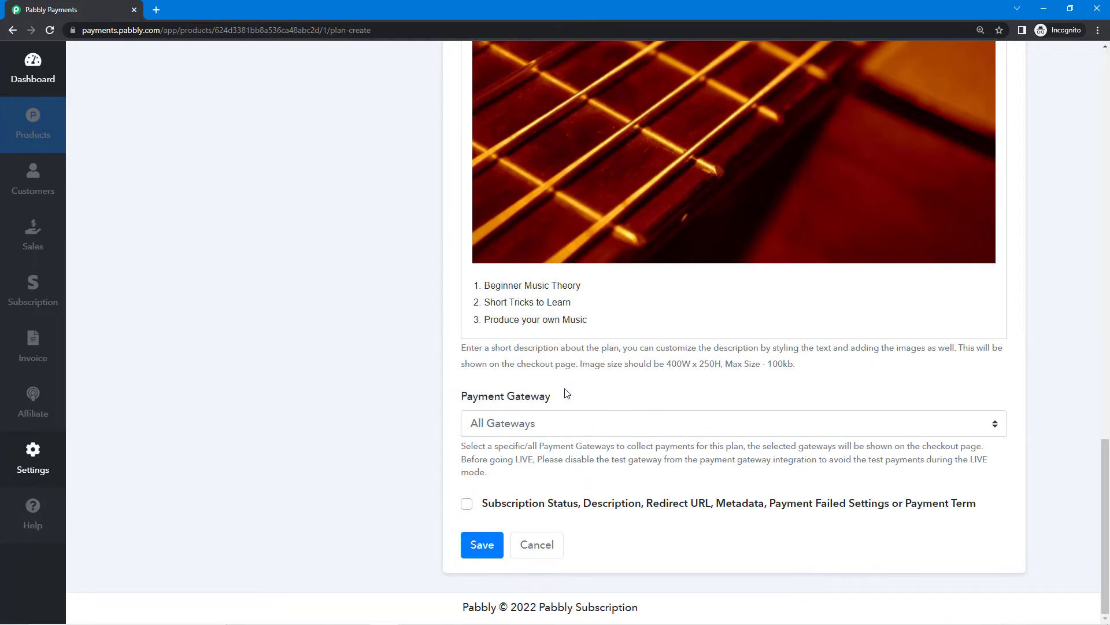
Try Selected Gateways to view the integrated gateway list, then revert to All Gateways.
{"action": "left_click", "coordinate": [567, 429]}
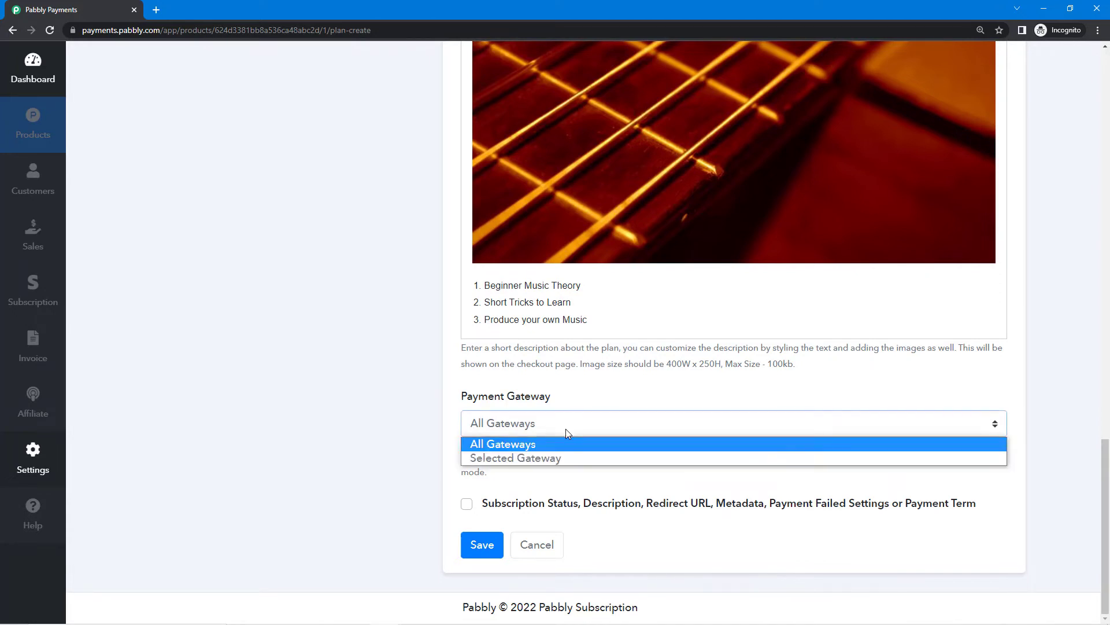
{"action": "left_click", "coordinate": [566, 429]}
{"action": "left_click", "coordinate": [539, 431]}
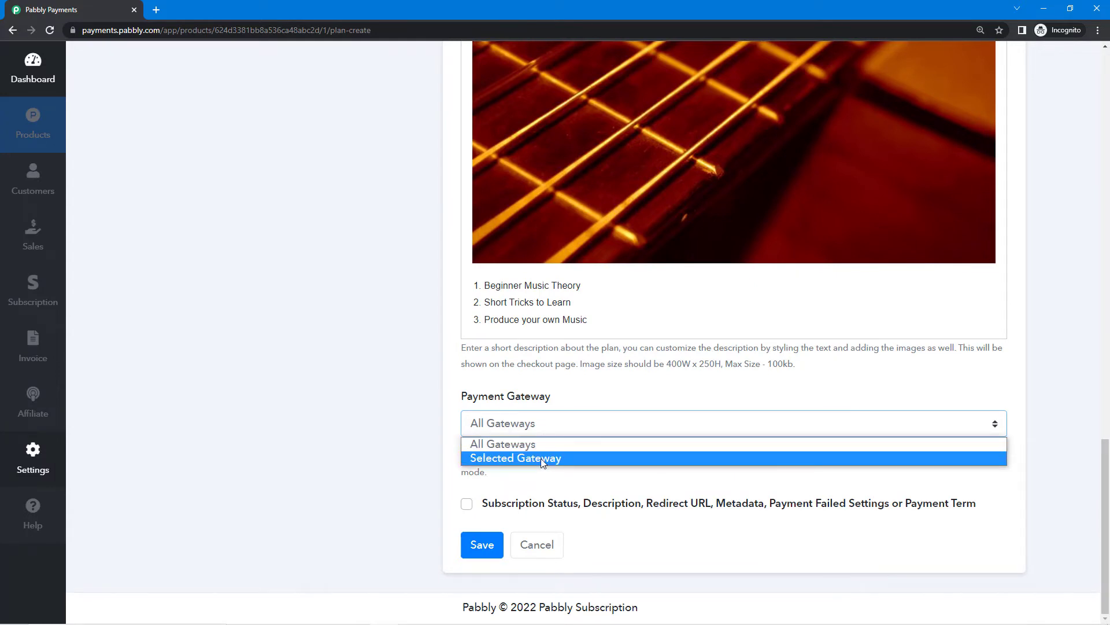
{"action": "left_click", "coordinate": [541, 458]}
{"action": "scroll", "coordinate": [544, 462], "scroll_direction": "down", "scroll_amount": 1}
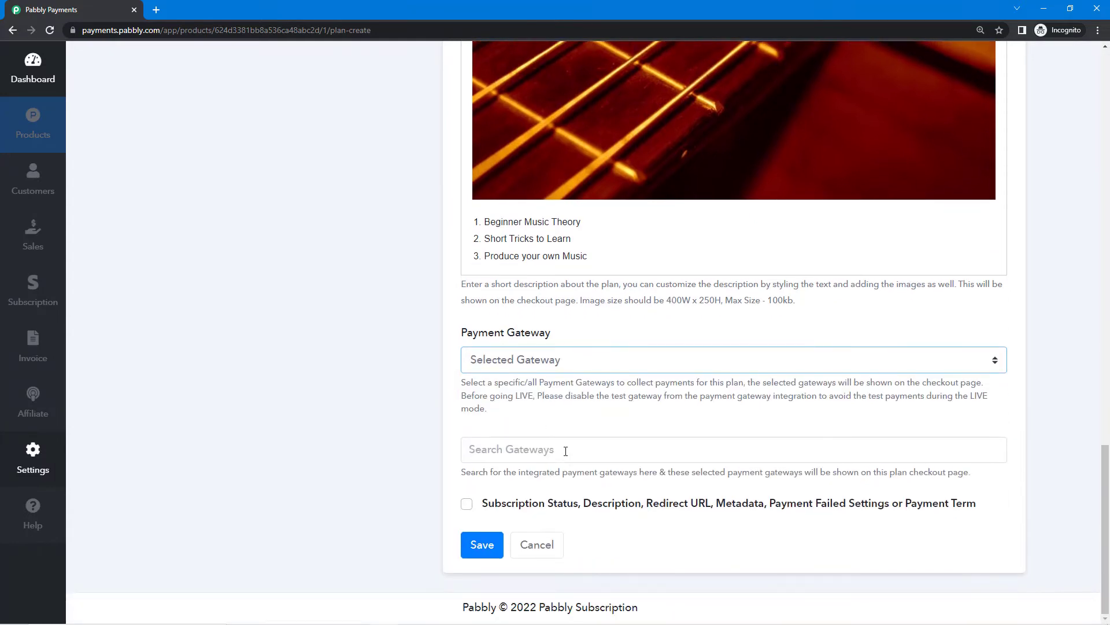
{"action": "left_click", "coordinate": [565, 451]}
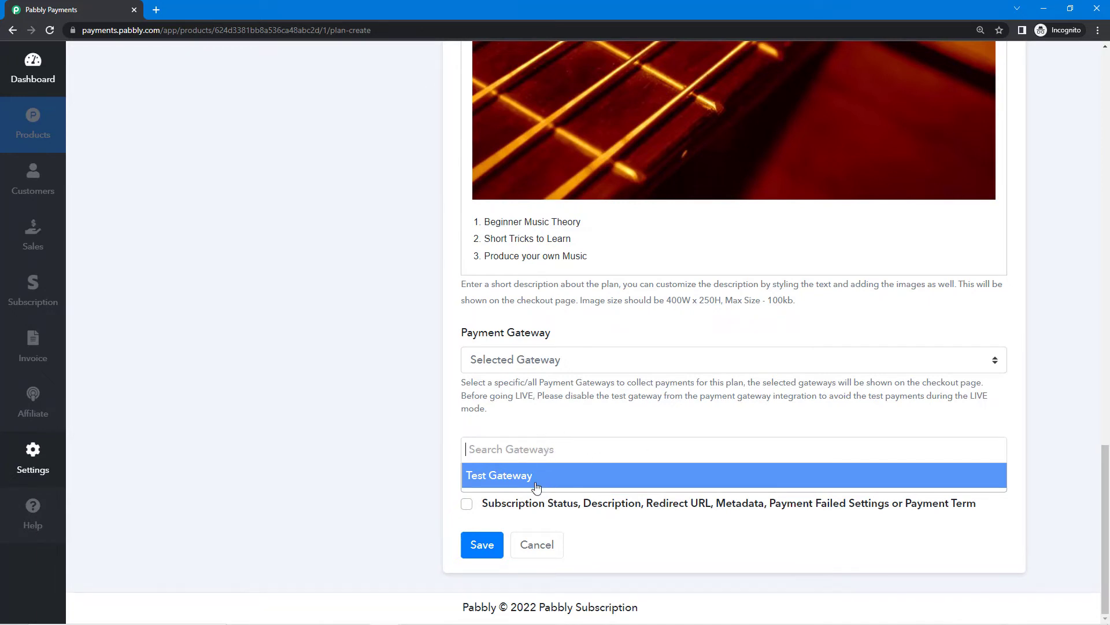
{"action": "left_click", "coordinate": [544, 427]}
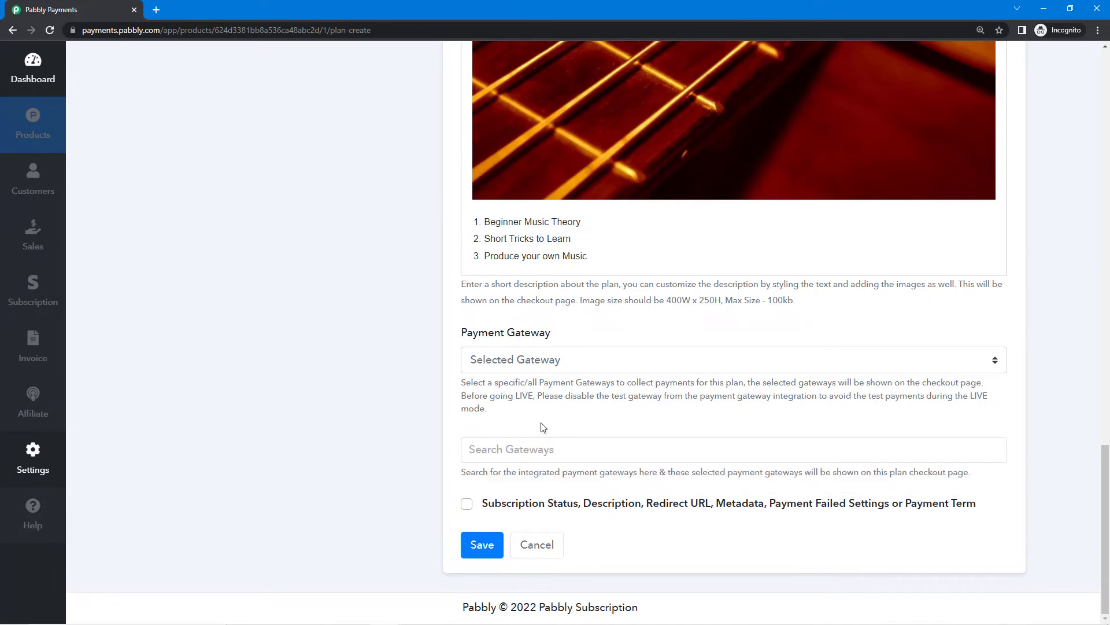
{"action": "left_click", "coordinate": [575, 362]}
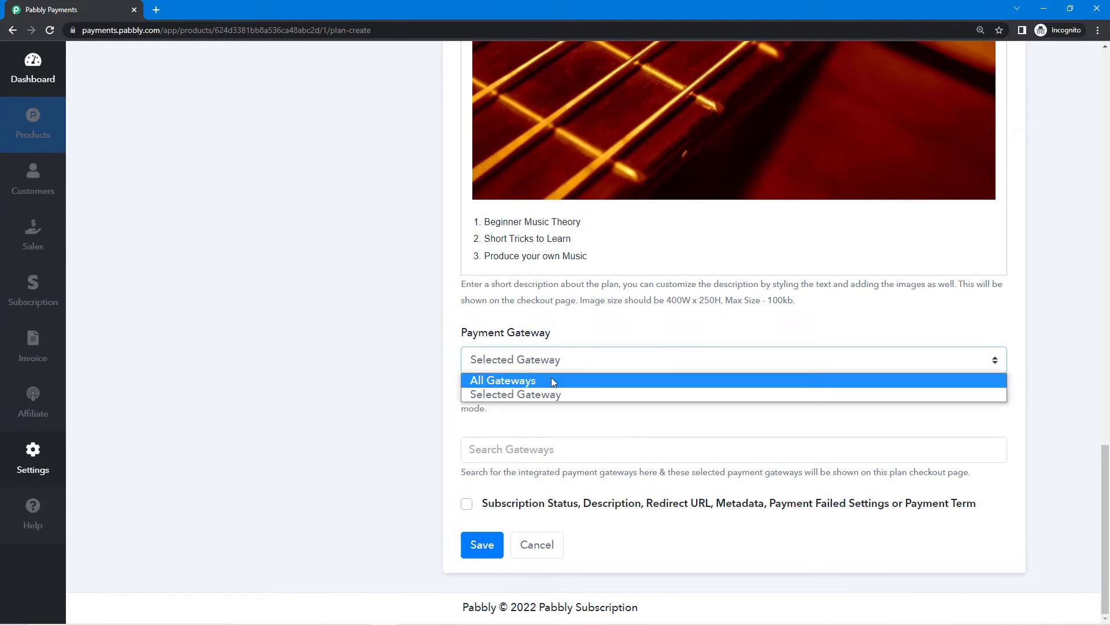
{"action": "left_click", "coordinate": [533, 381]}
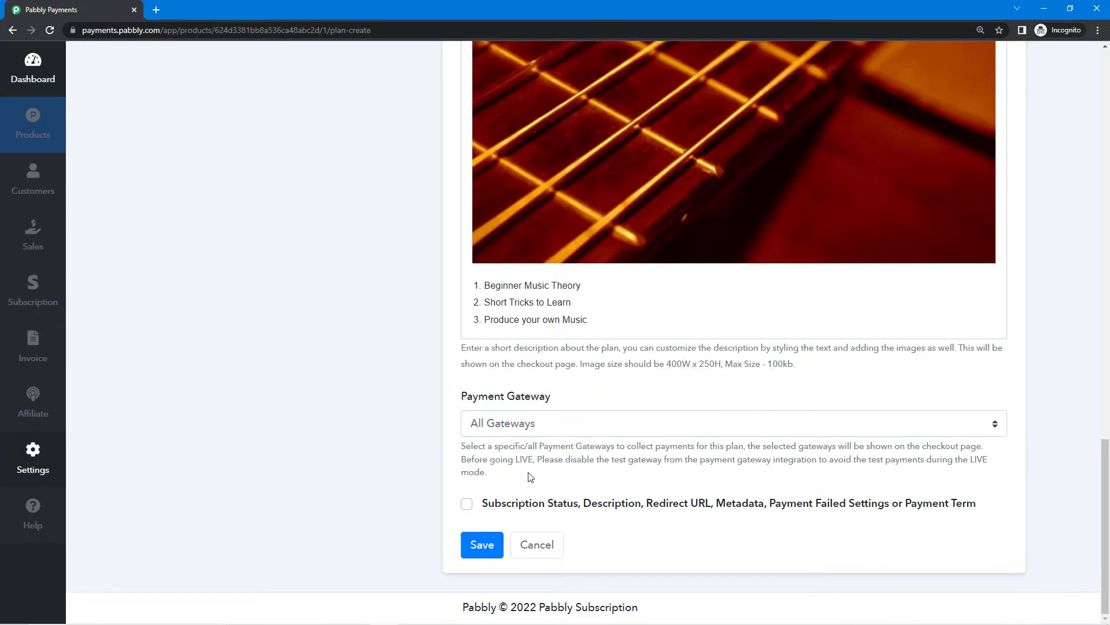
{"action": "scroll", "coordinate": [535, 428], "scroll_direction": "up", "scroll_amount": 20}
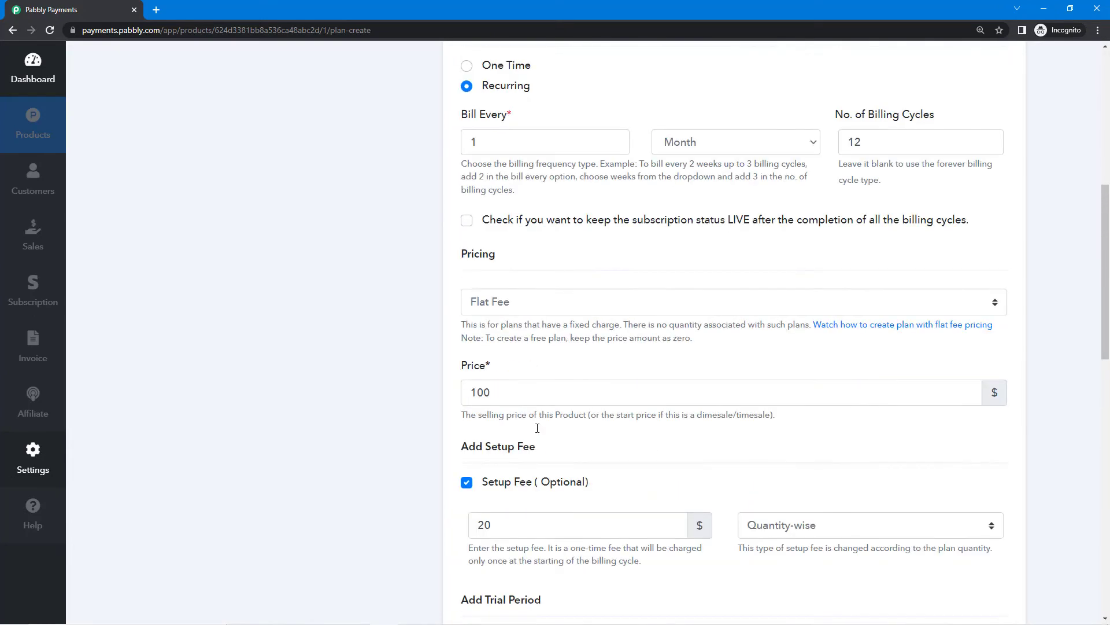
{"action": "scroll", "coordinate": [539, 427], "scroll_direction": "down", "scroll_amount": 20}
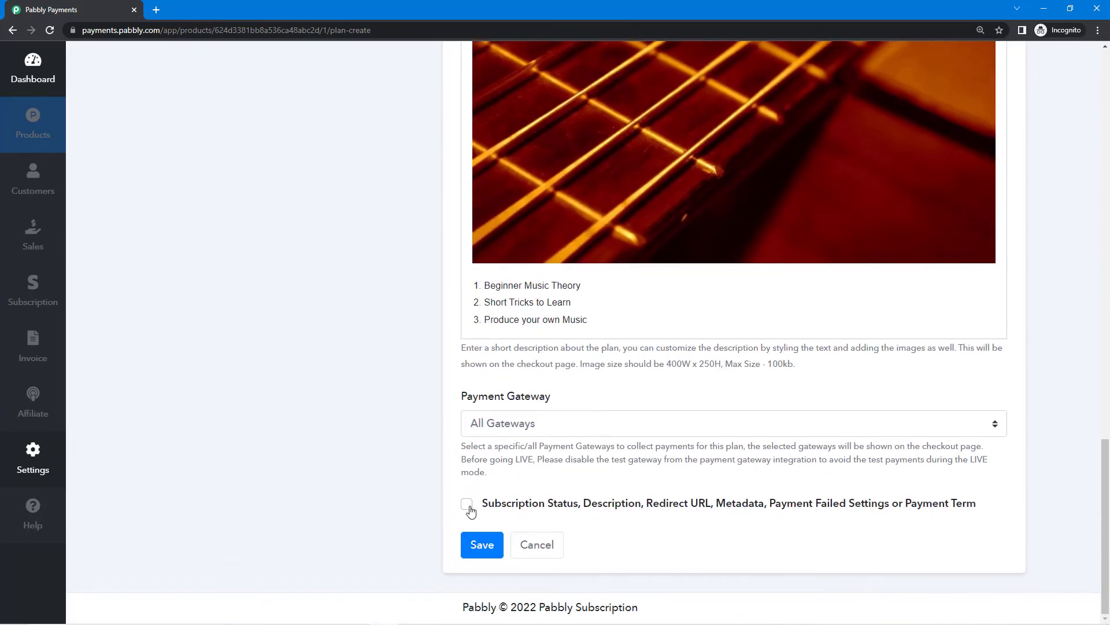
Reveal the extra plan options and turn Payment Failed Setting on to review it, then off.
{"action": "left_click", "coordinate": [467, 506]}
{"action": "scroll", "coordinate": [549, 492], "scroll_direction": "down", "scroll_amount": 3}
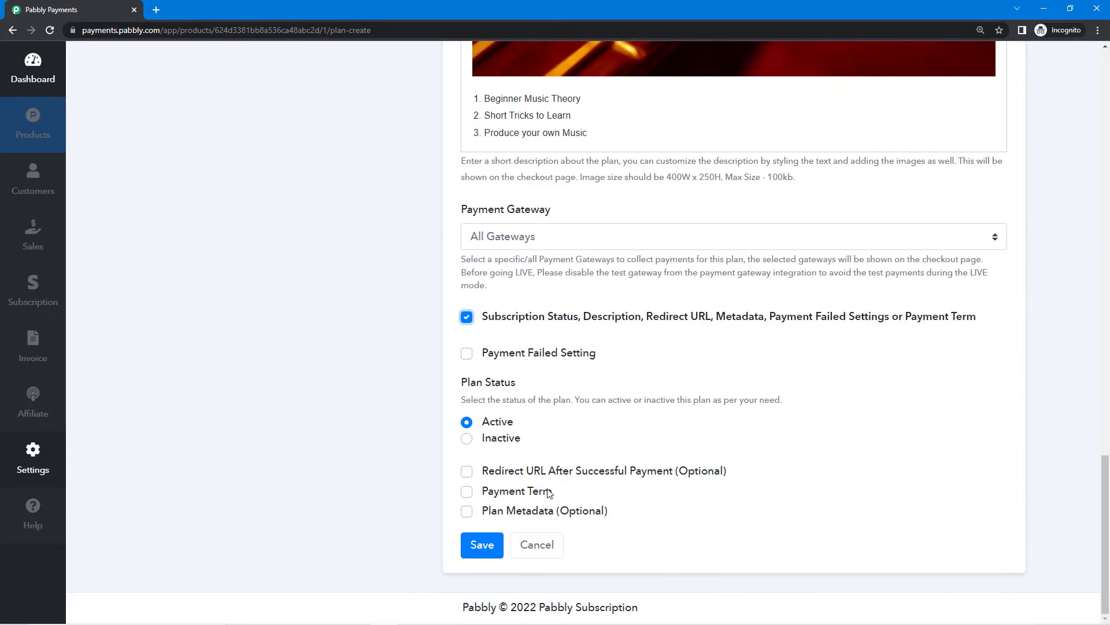
{"action": "left_click", "coordinate": [467, 355]}
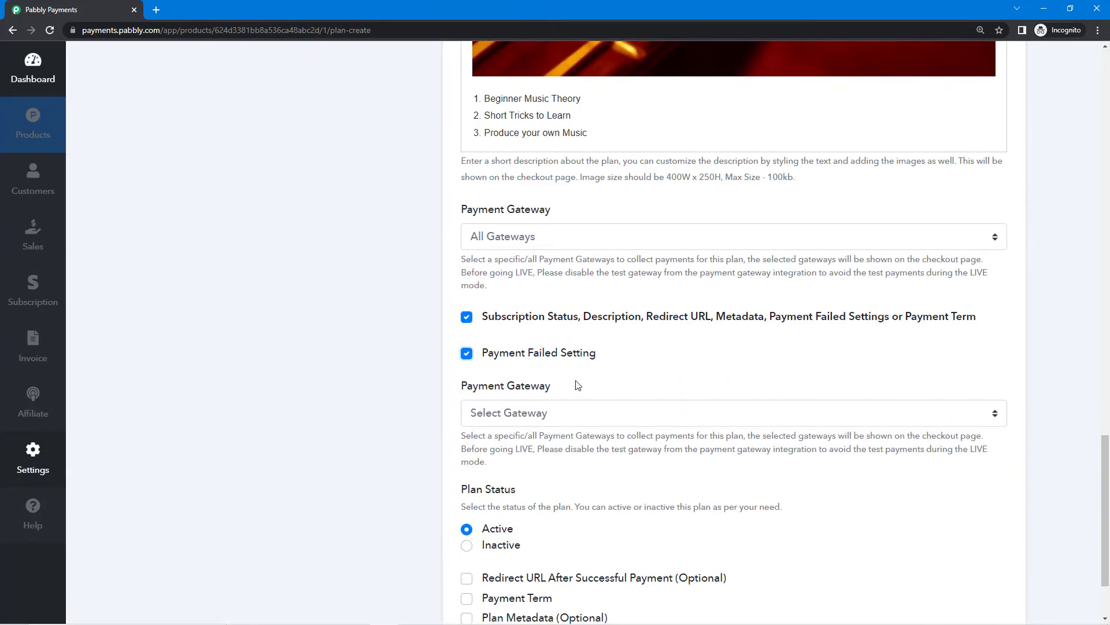
{"action": "left_click_drag", "start_coordinate": [467, 388], "coordinate": [560, 390]}
{"action": "left_click", "coordinate": [560, 391]}
{"action": "scroll", "coordinate": [561, 391], "scroll_direction": "down", "scroll_amount": 2}
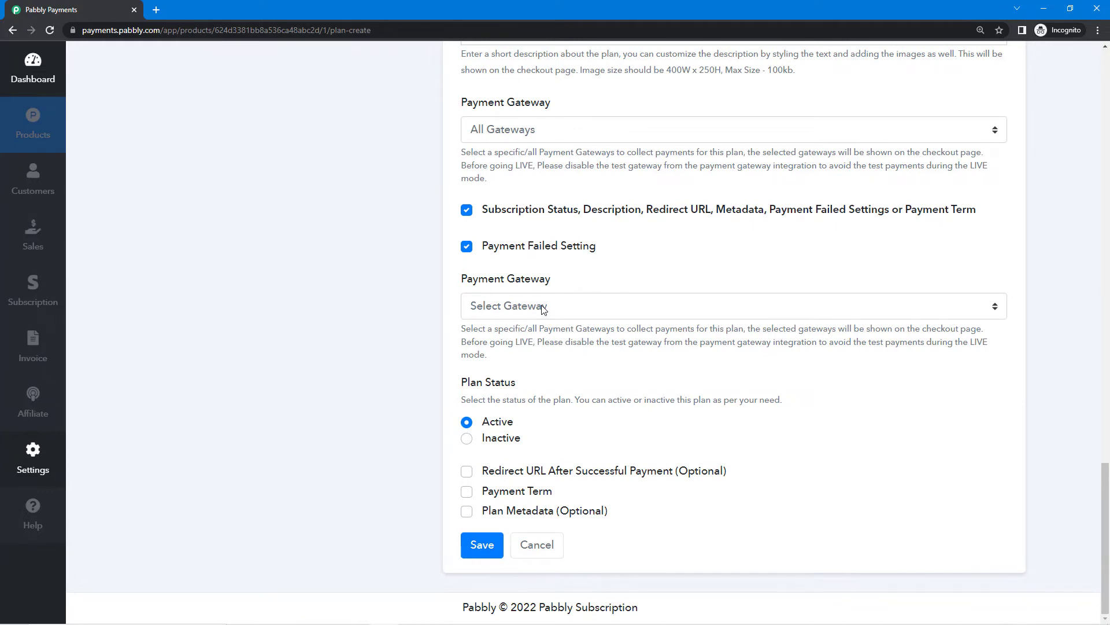
{"action": "left_click_drag", "start_coordinate": [465, 279], "coordinate": [566, 285]}
{"action": "left_click", "coordinate": [564, 285]}
{"action": "left_click_drag", "start_coordinate": [555, 287], "coordinate": [473, 268]}
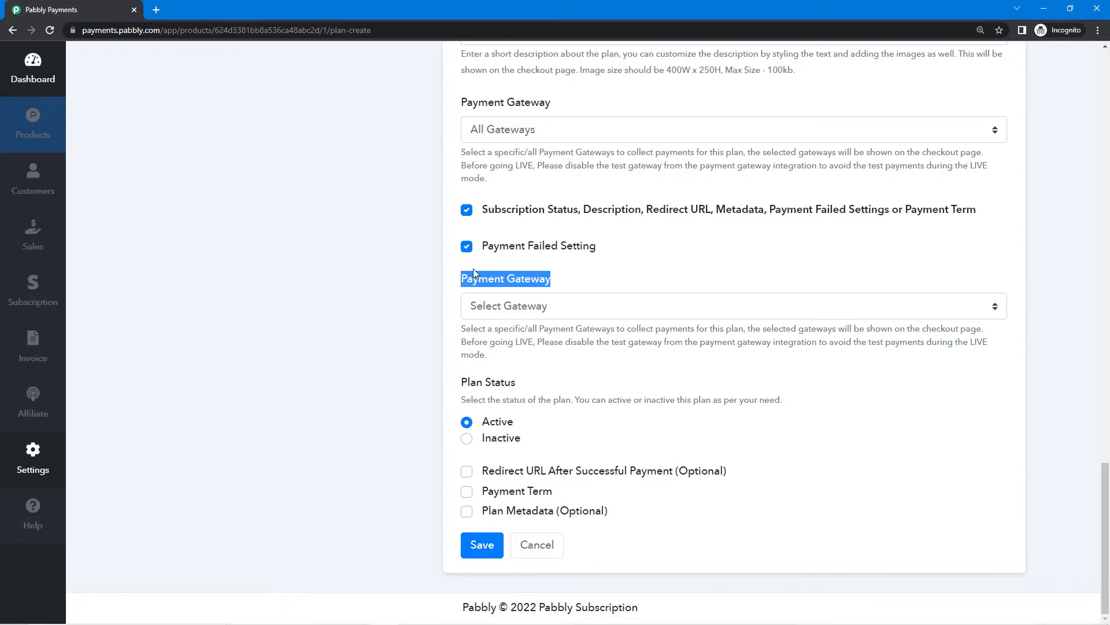
{"action": "left_click", "coordinate": [503, 307]}
{"action": "left_click", "coordinate": [569, 276]}
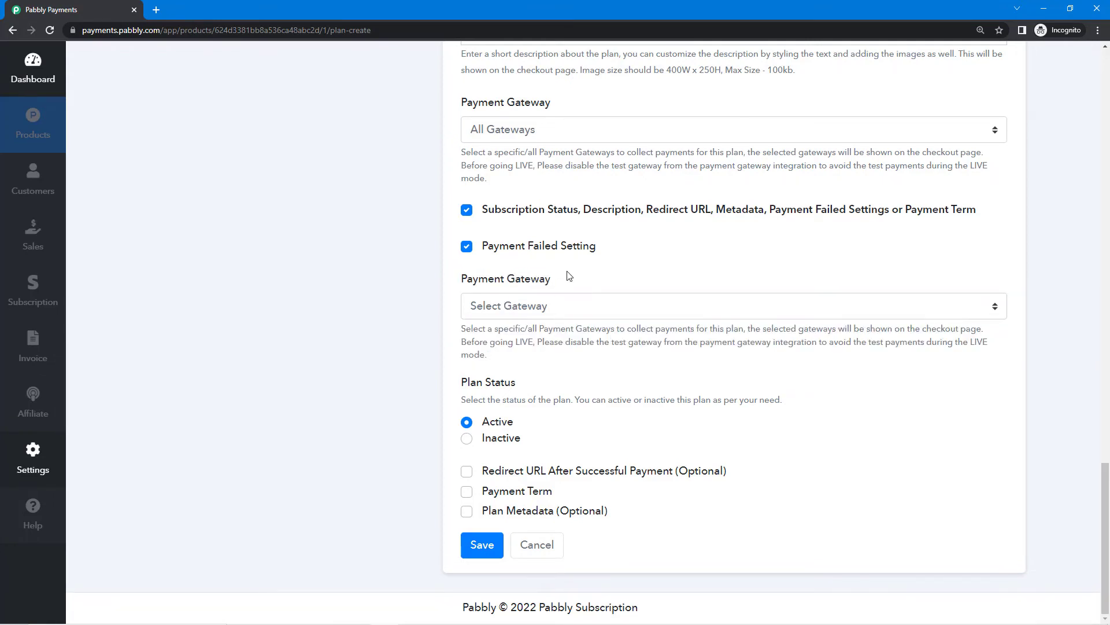
{"action": "left_click", "coordinate": [466, 247]}
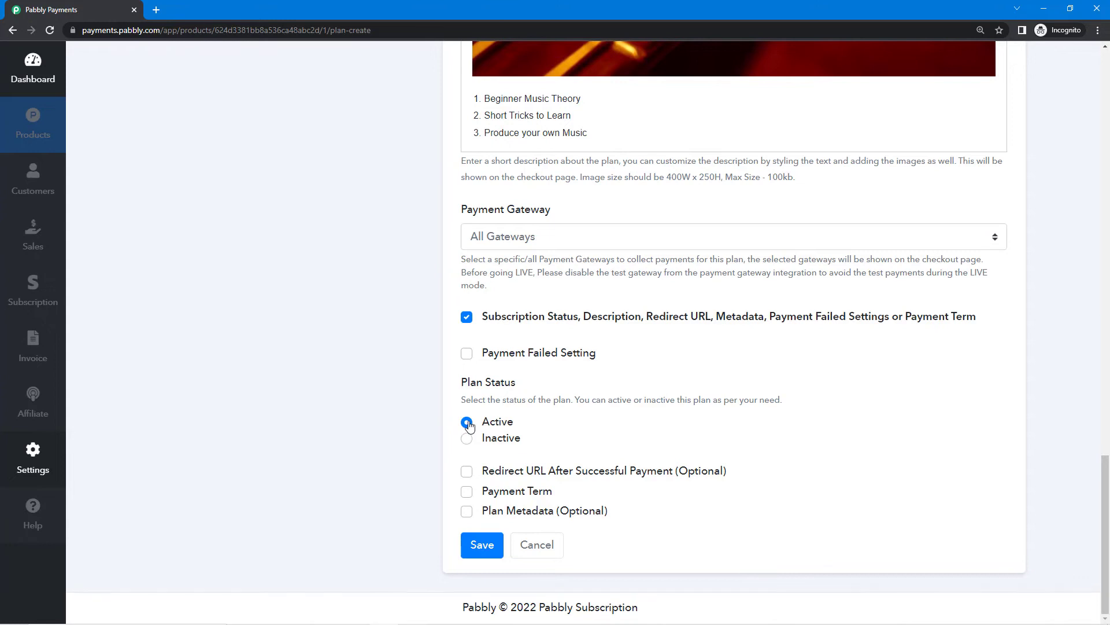
Turn on the Redirect URL option to show its field, then remove it again.
{"action": "left_click", "coordinate": [467, 471]}
{"action": "scroll", "coordinate": [564, 434], "scroll_direction": "down", "scroll_amount": 2}
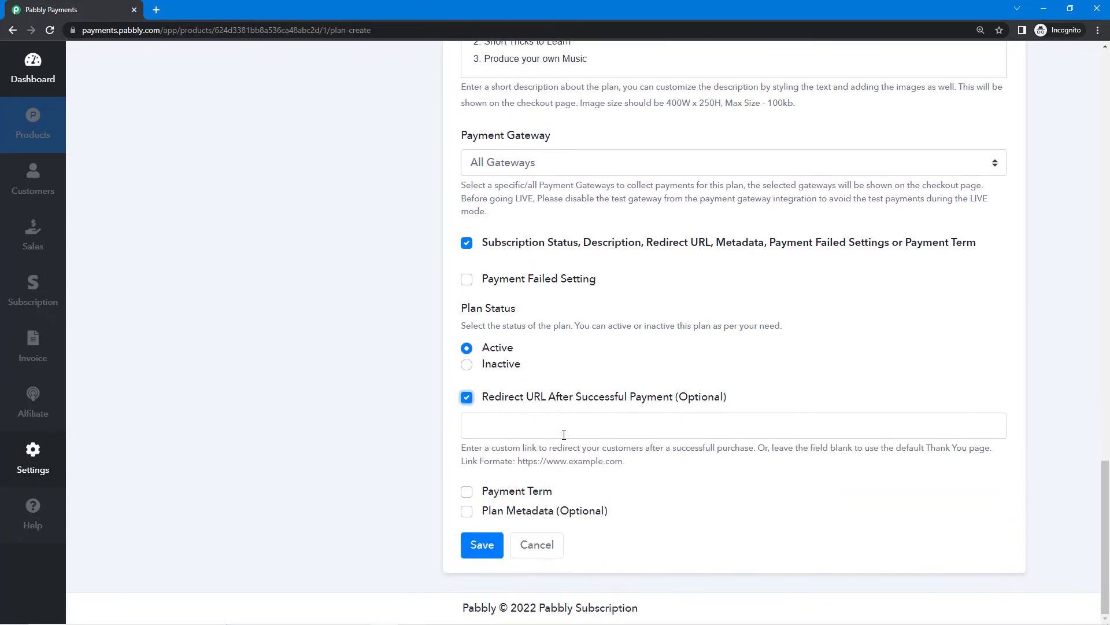
{"action": "left_click", "coordinate": [579, 429]}
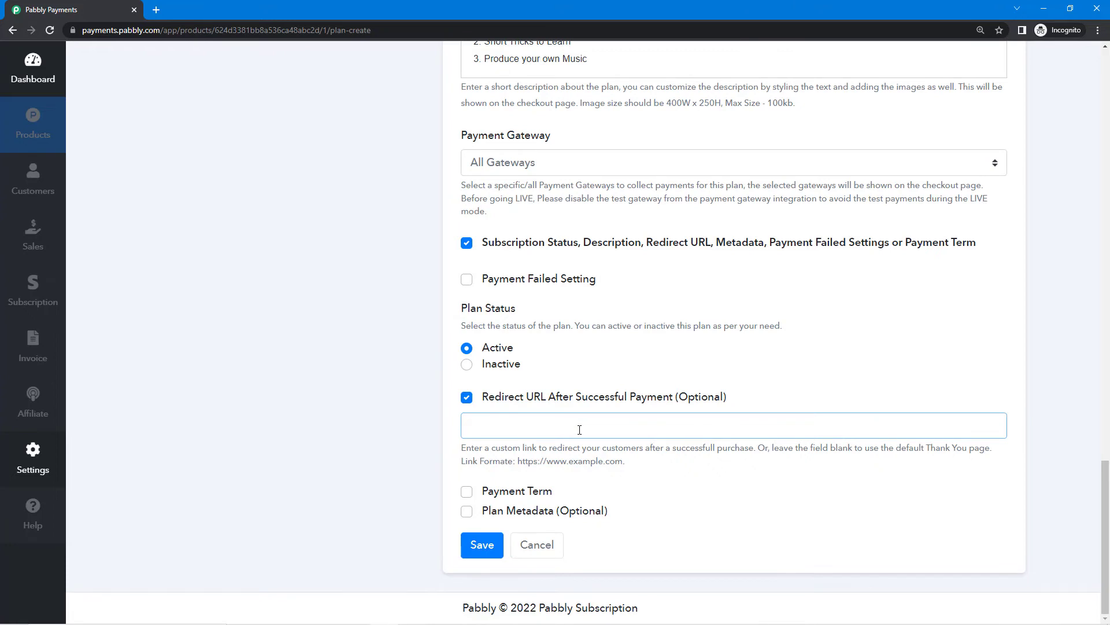
{"action": "left_click_drag", "start_coordinate": [576, 399], "coordinate": [743, 399]}
{"action": "left_click", "coordinate": [746, 402]}
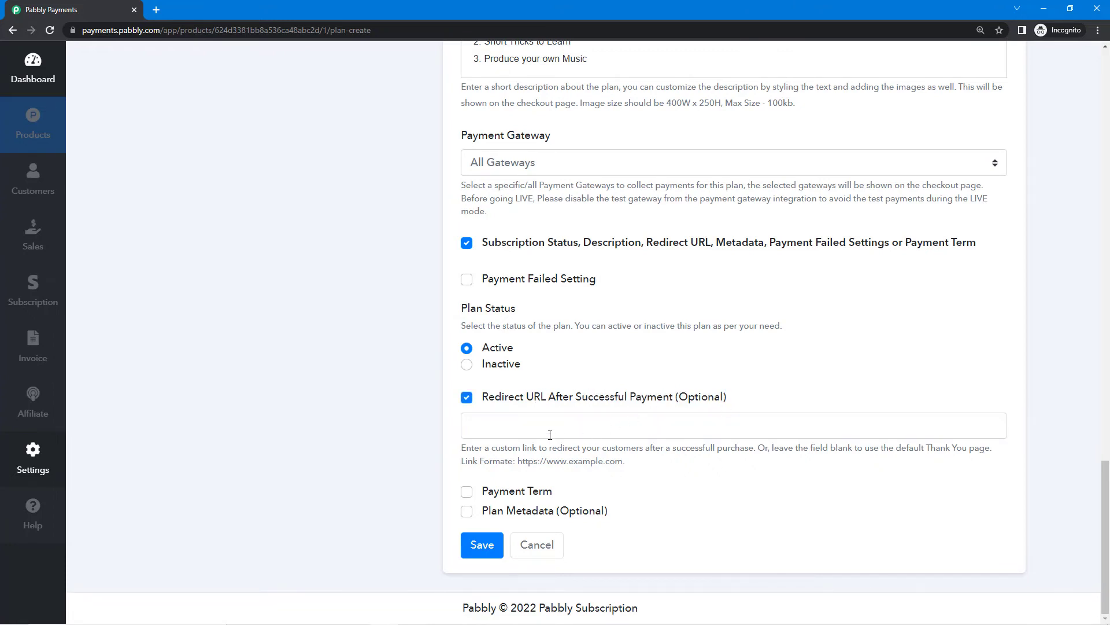
{"action": "left_click", "coordinate": [511, 421]}
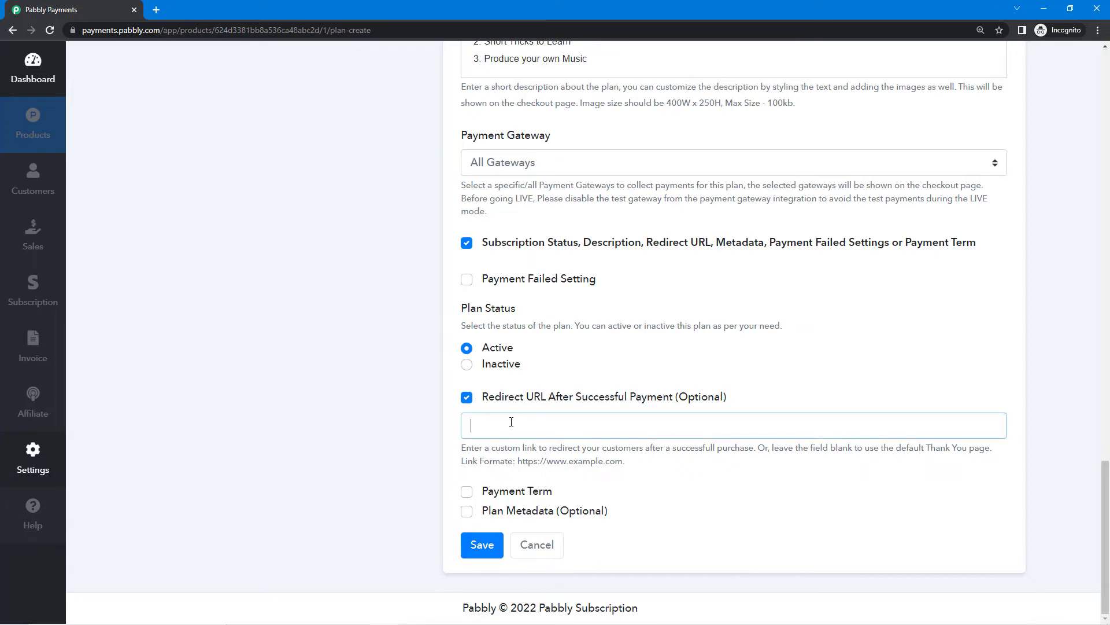
{"action": "left_click", "coordinate": [476, 399]}
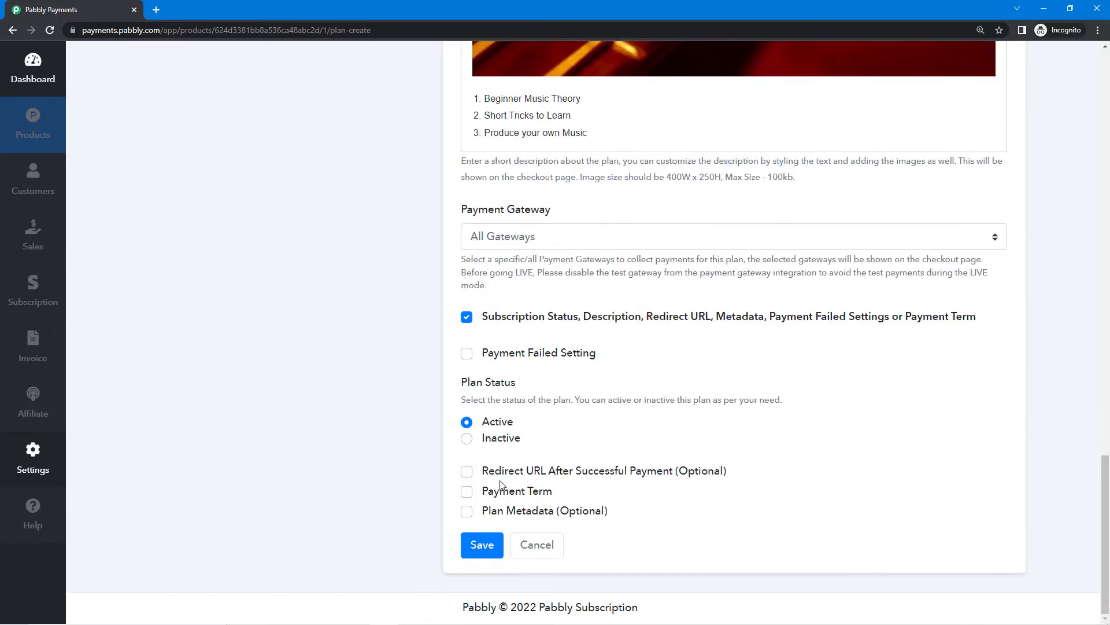
{"action": "left_click", "coordinate": [467, 491]}
{"action": "scroll", "coordinate": [618, 461], "scroll_direction": "down", "scroll_amount": 2}
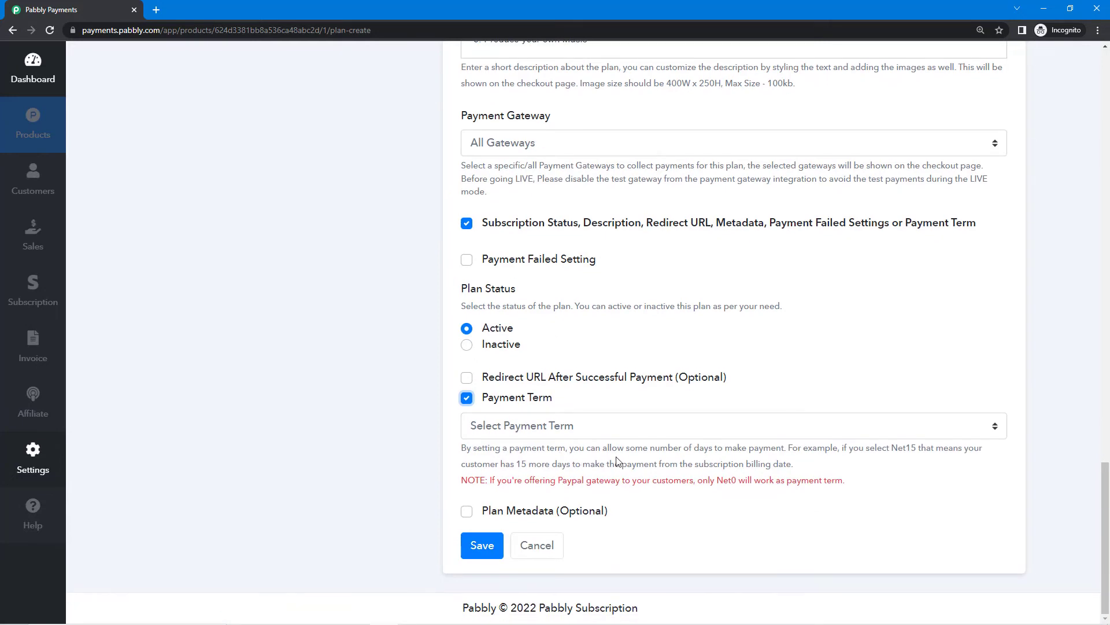
{"action": "left_click", "coordinate": [633, 435]}
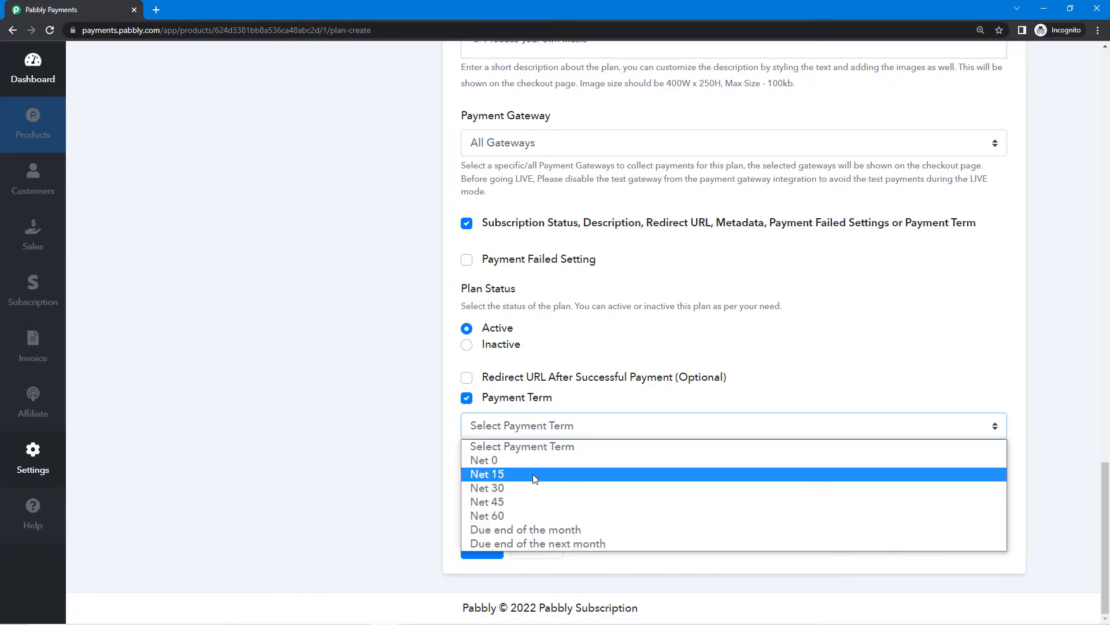
{"action": "left_click", "coordinate": [534, 474]}
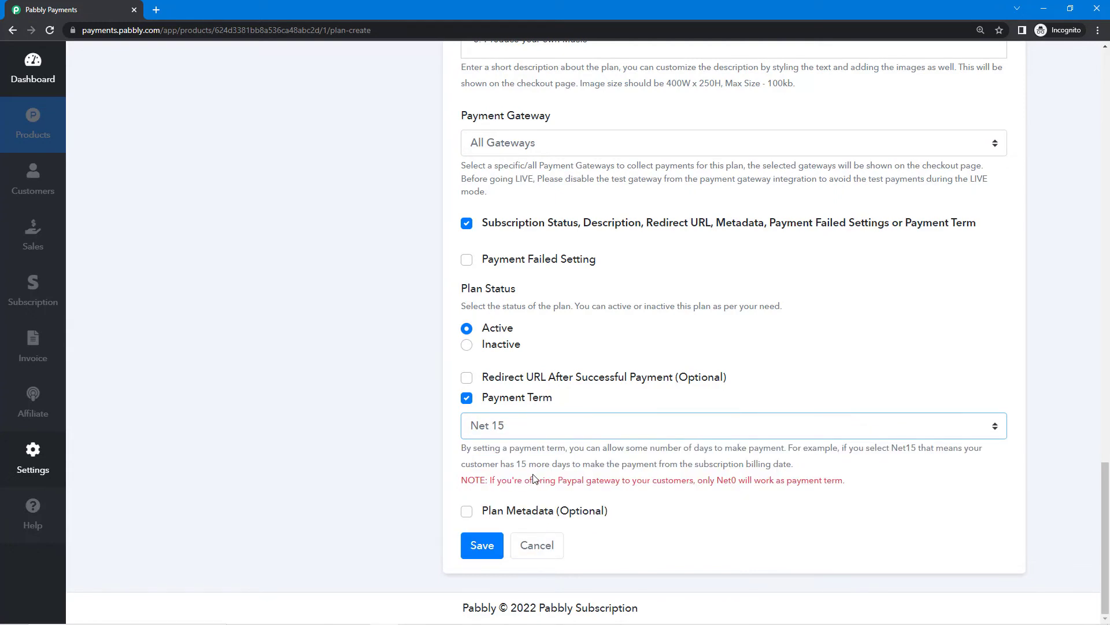
{"action": "left_click", "coordinate": [552, 431]}
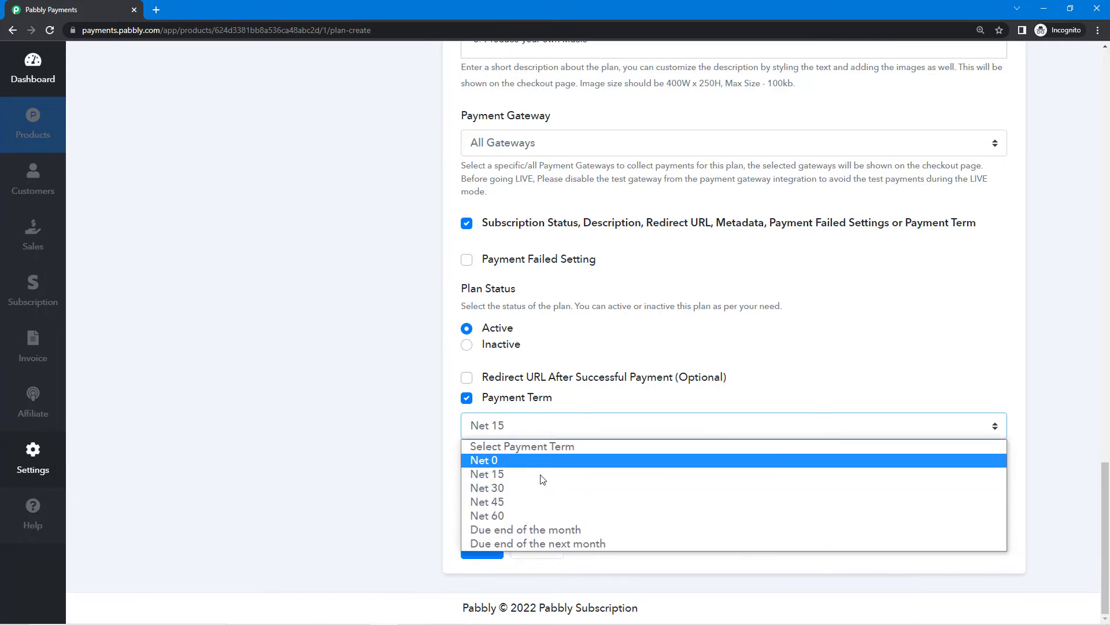
{"action": "left_click", "coordinate": [544, 472]}
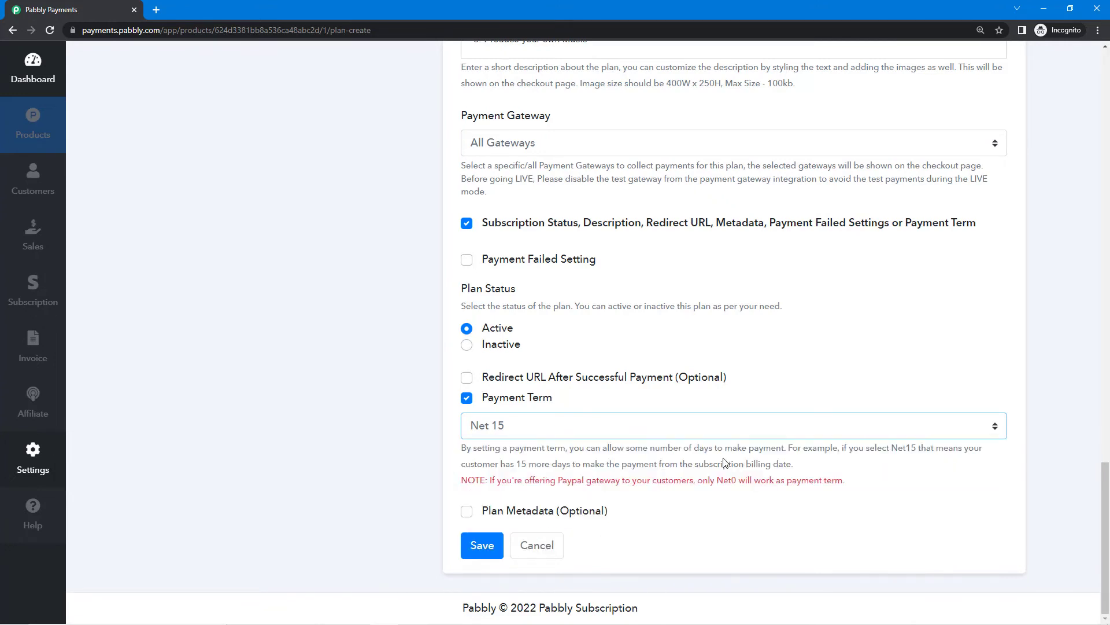
{"action": "left_click_drag", "start_coordinate": [491, 465], "coordinate": [802, 463]}
{"action": "left_click", "coordinate": [564, 462]}
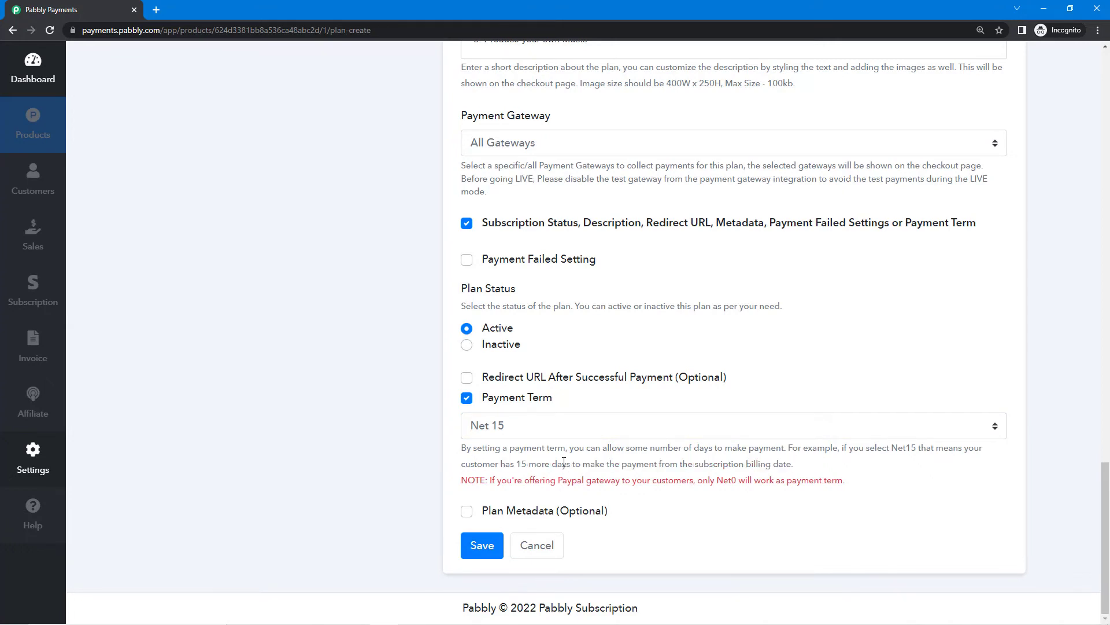
{"action": "left_click", "coordinate": [557, 433]}
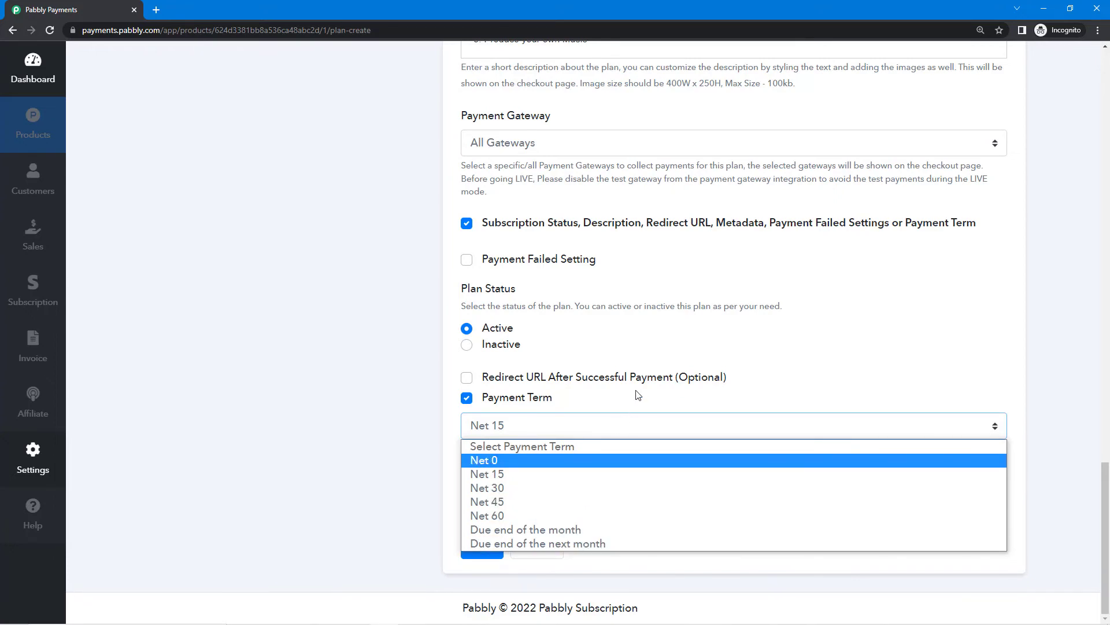
{"action": "left_click", "coordinate": [467, 397]}
{"action": "left_click", "coordinate": [466, 510]}
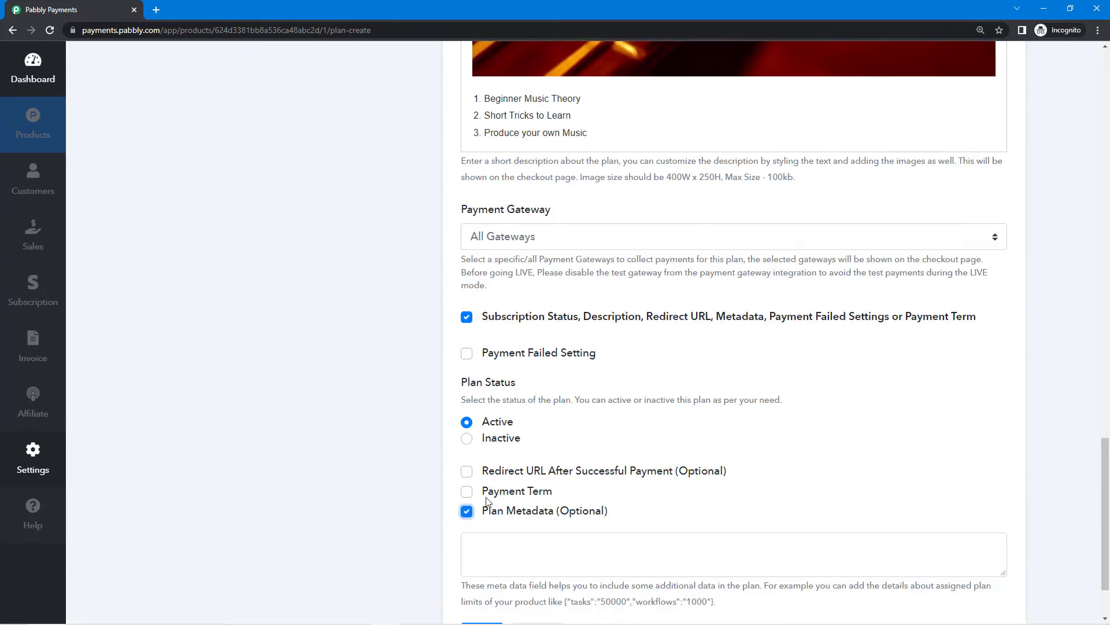
{"action": "scroll", "coordinate": [537, 497], "scroll_direction": "down", "scroll_amount": 2}
{"action": "left_click", "coordinate": [543, 460]}
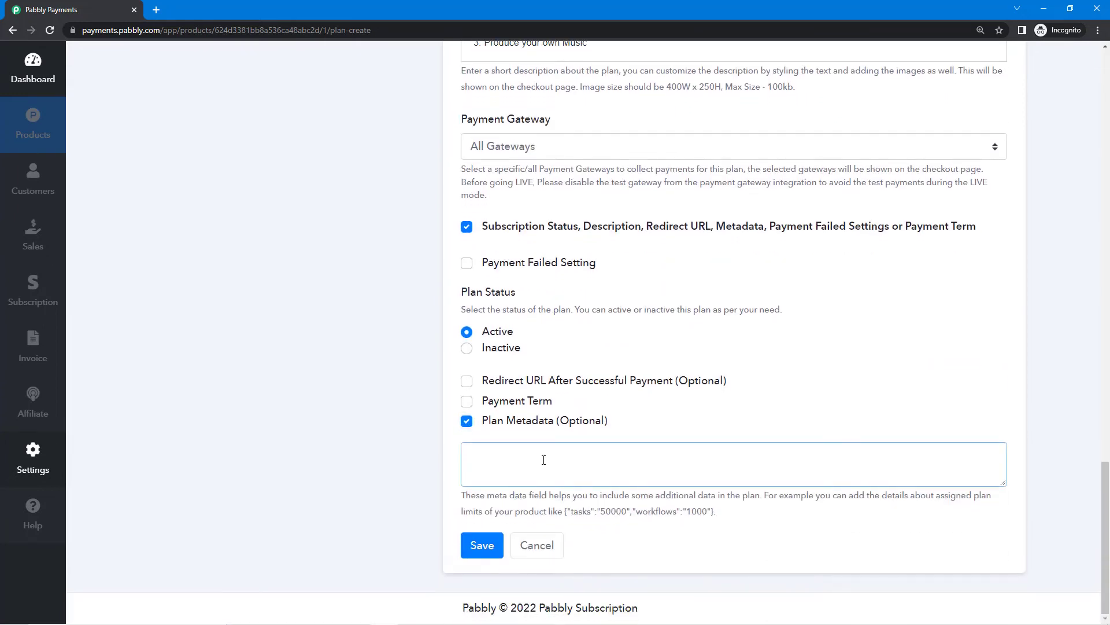
{"action": "left_click_drag", "start_coordinate": [556, 427], "coordinate": [610, 433]}
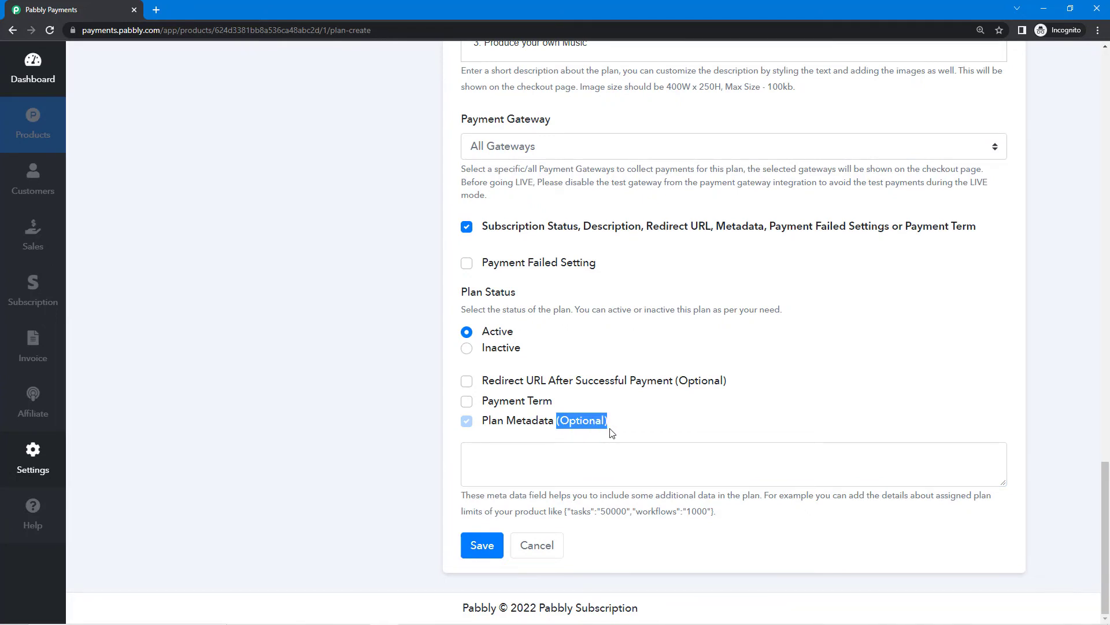
{"action": "left_click", "coordinate": [608, 430]}
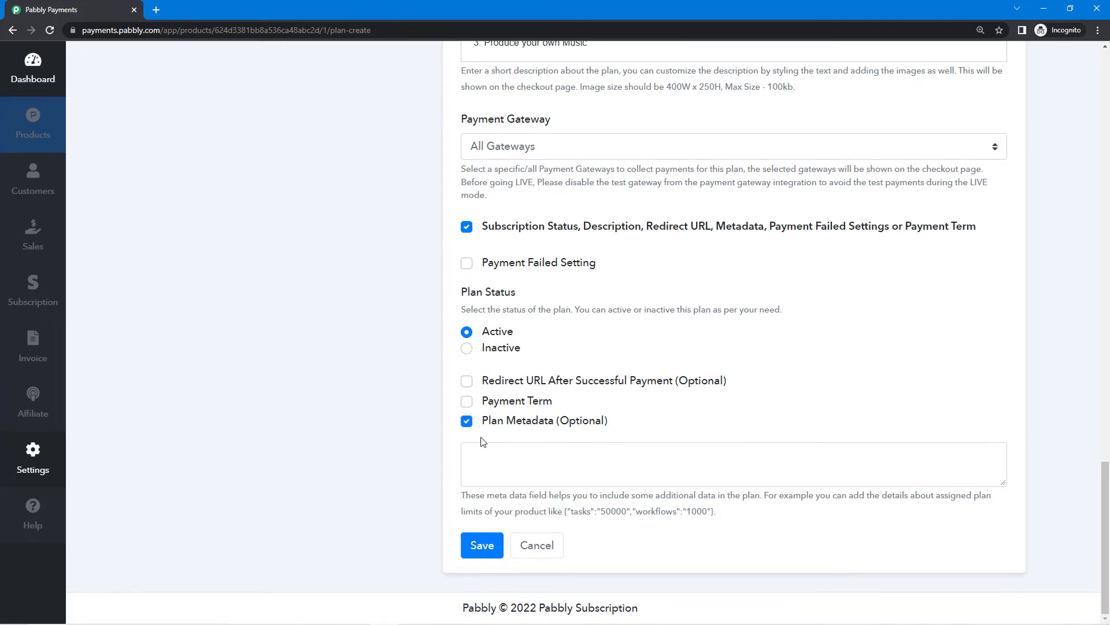
{"action": "left_click_drag", "start_coordinate": [594, 491], "coordinate": [730, 495]}
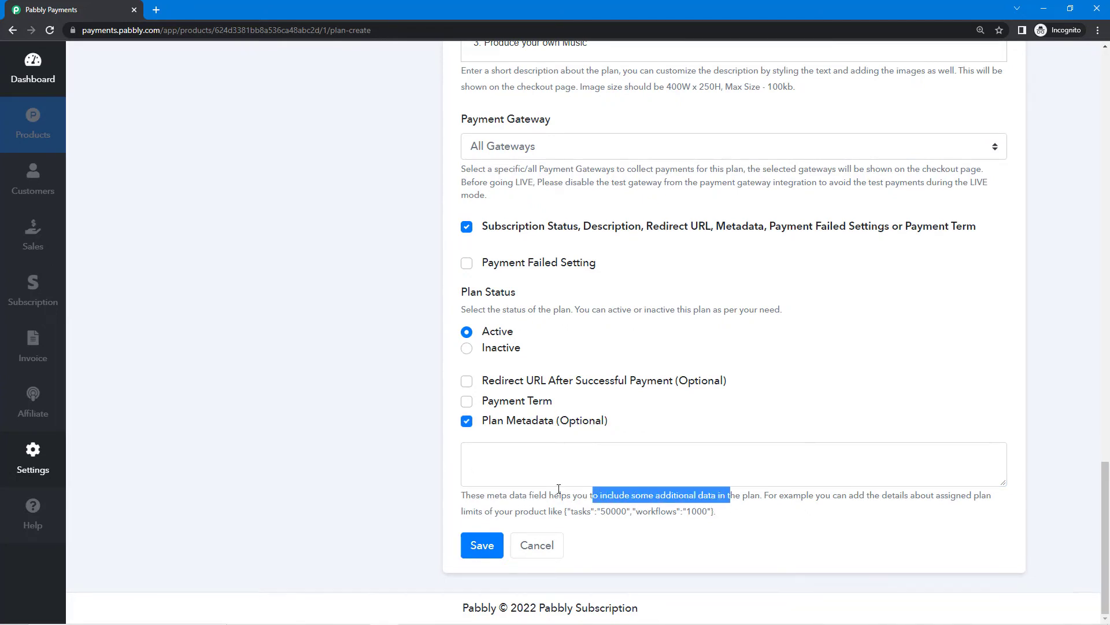
{"action": "left_click", "coordinate": [467, 430]}
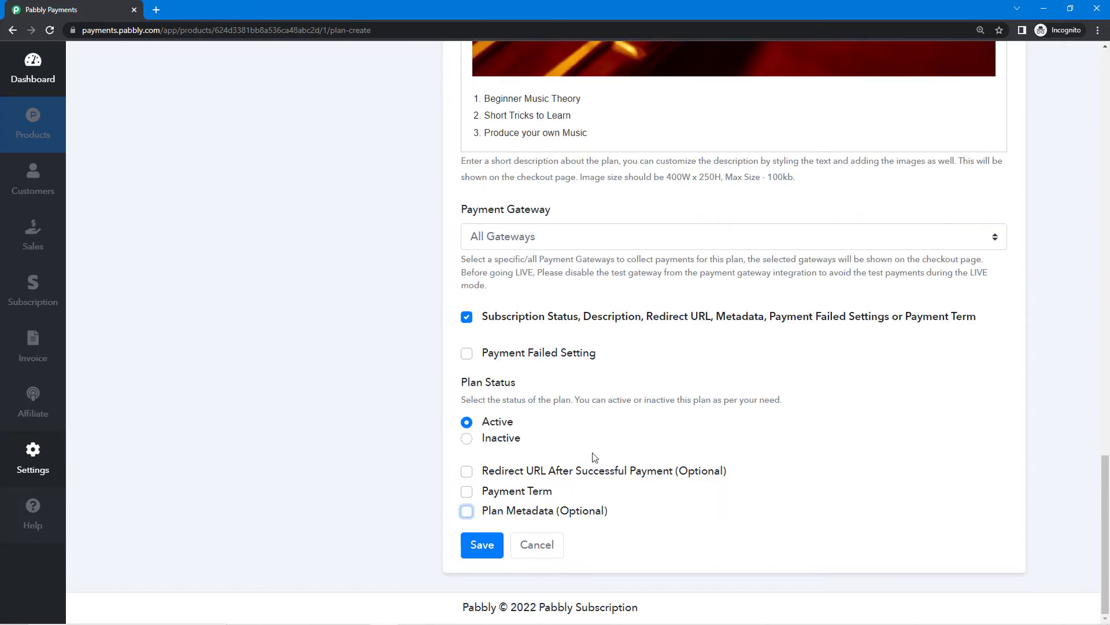
Save the Beginner to Pro plan and open its checkout page in a new tab.
{"action": "left_click", "coordinate": [485, 546]}
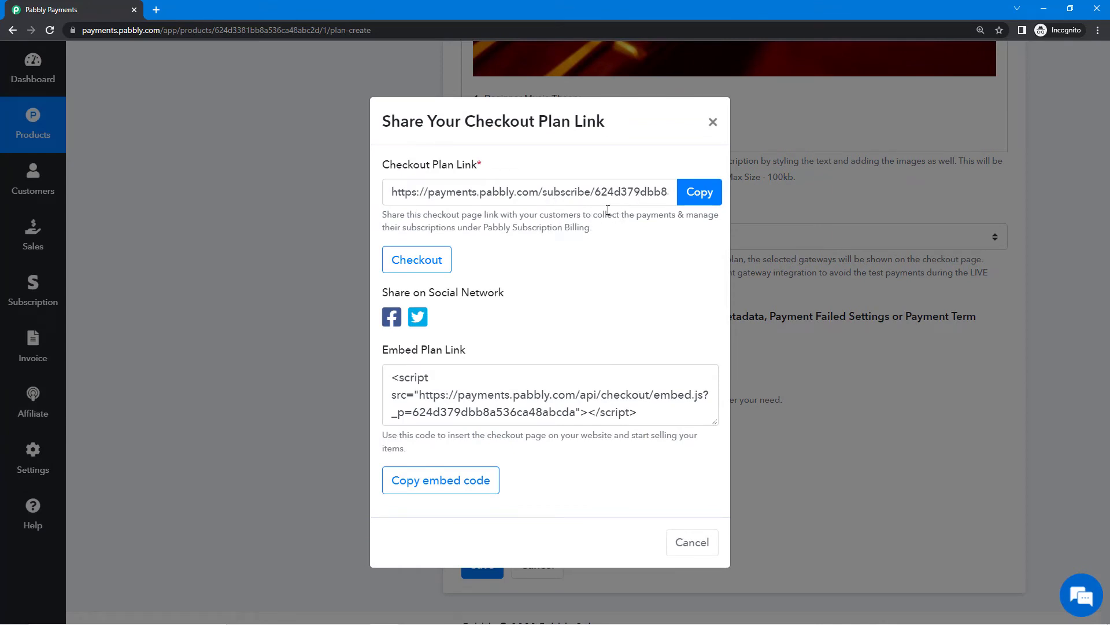
{"action": "left_click", "coordinate": [416, 259]}
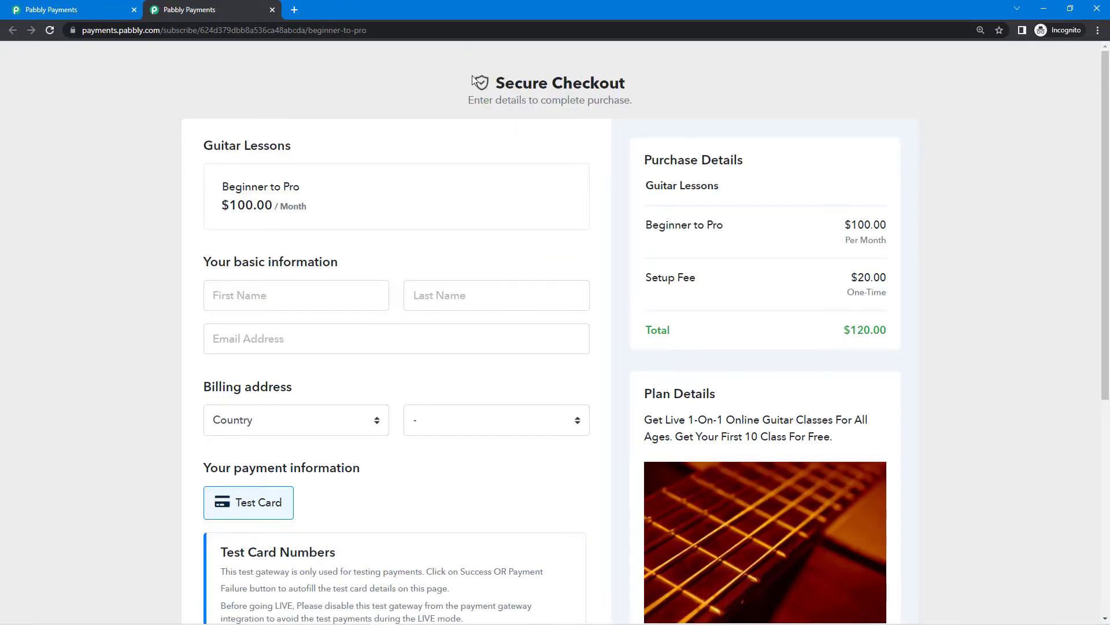
{"action": "scroll", "coordinate": [632, 131], "scroll_direction": "down", "scroll_amount": 5}
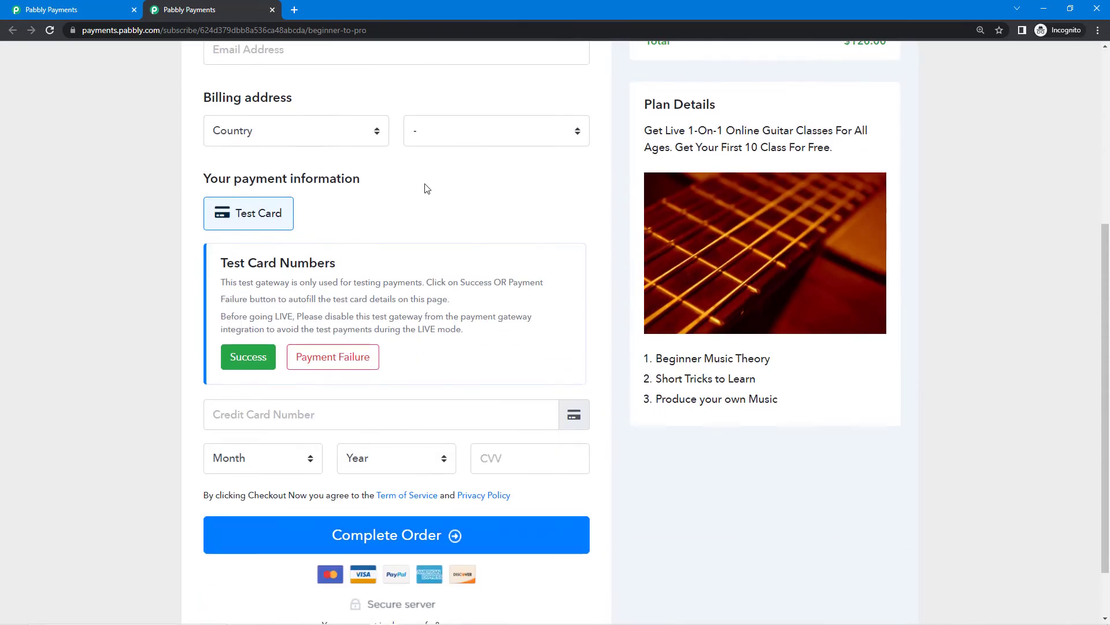
{"action": "scroll", "coordinate": [248, 119], "scroll_direction": "up", "scroll_amount": 5}
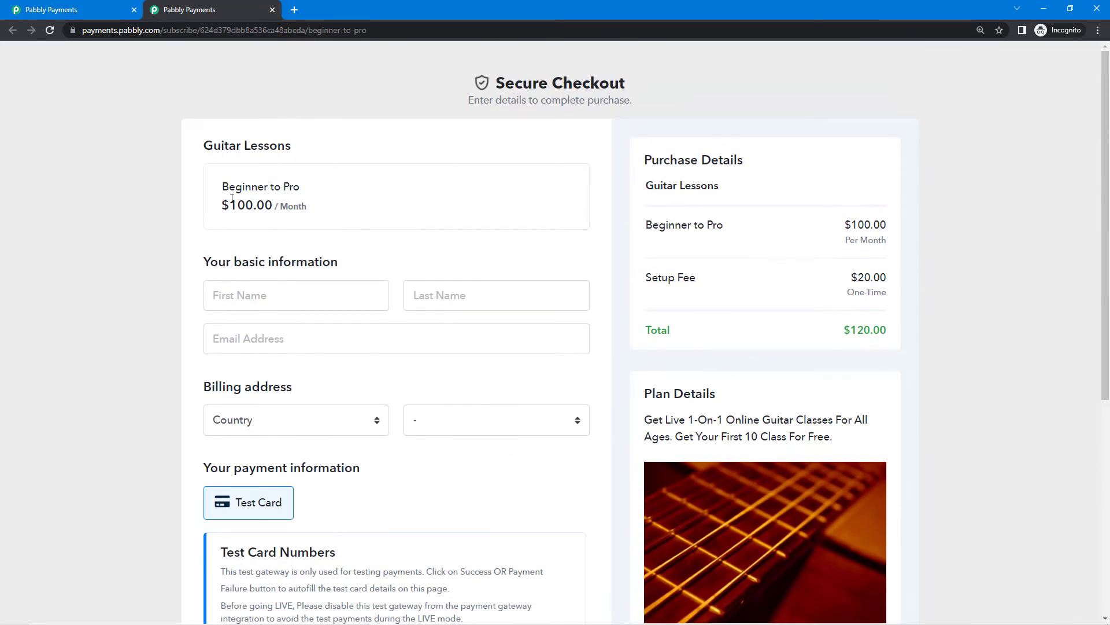
{"action": "scroll", "coordinate": [231, 198], "scroll_direction": "down", "scroll_amount": 1}
Review the checkout form: $100 monthly plus $20 setup, $120 total.
{"action": "triple_click", "coordinate": [241, 134]}
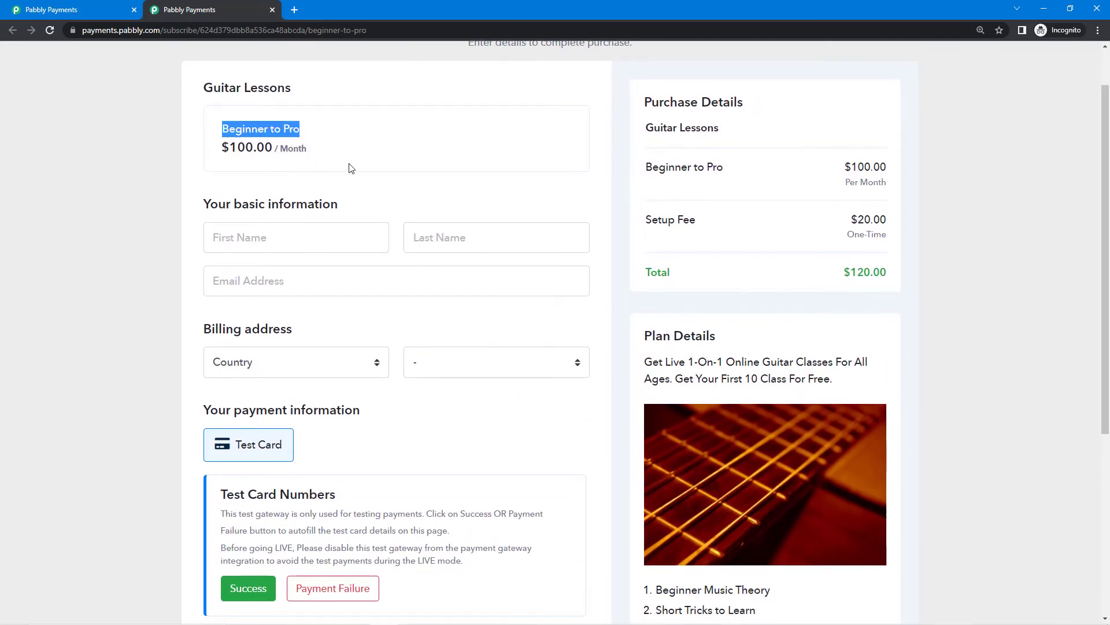
{"action": "left_click", "coordinate": [350, 168]}
{"action": "scroll", "coordinate": [721, 237], "scroll_direction": "down", "scroll_amount": 2}
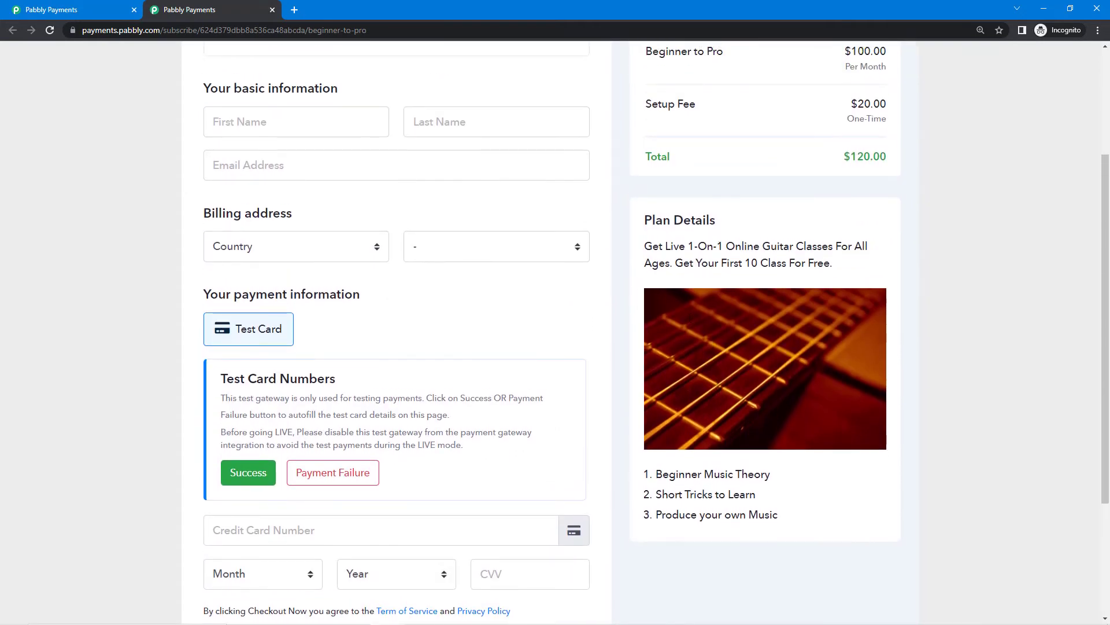
{"action": "scroll", "coordinate": [711, 484], "scroll_direction": "down", "scroll_amount": 3}
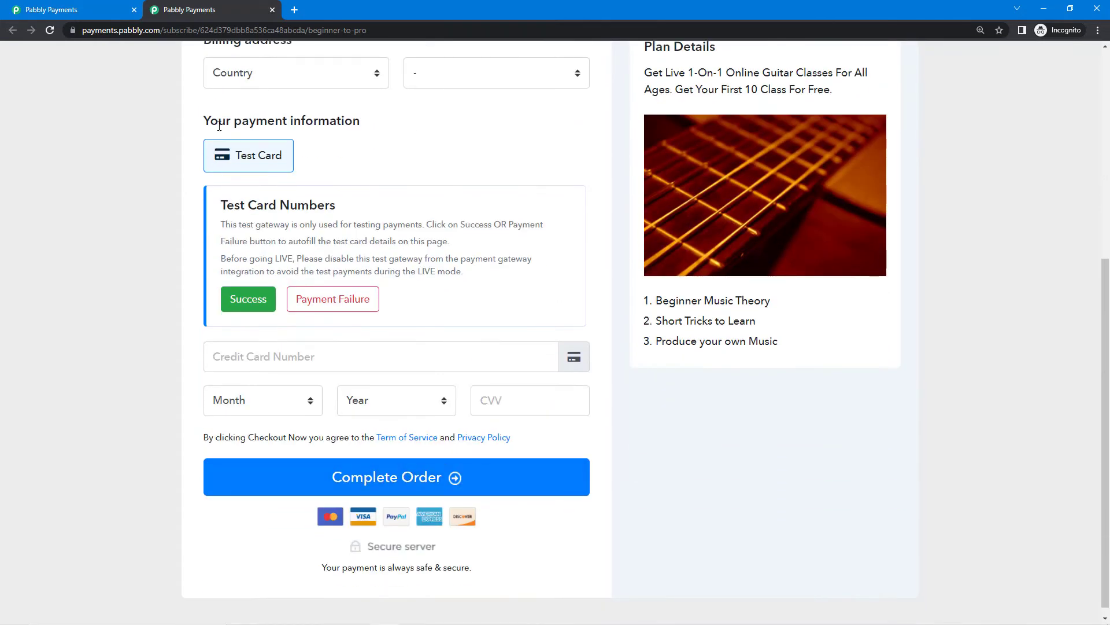
{"action": "scroll", "coordinate": [364, 253], "scroll_direction": "up", "scroll_amount": 1}
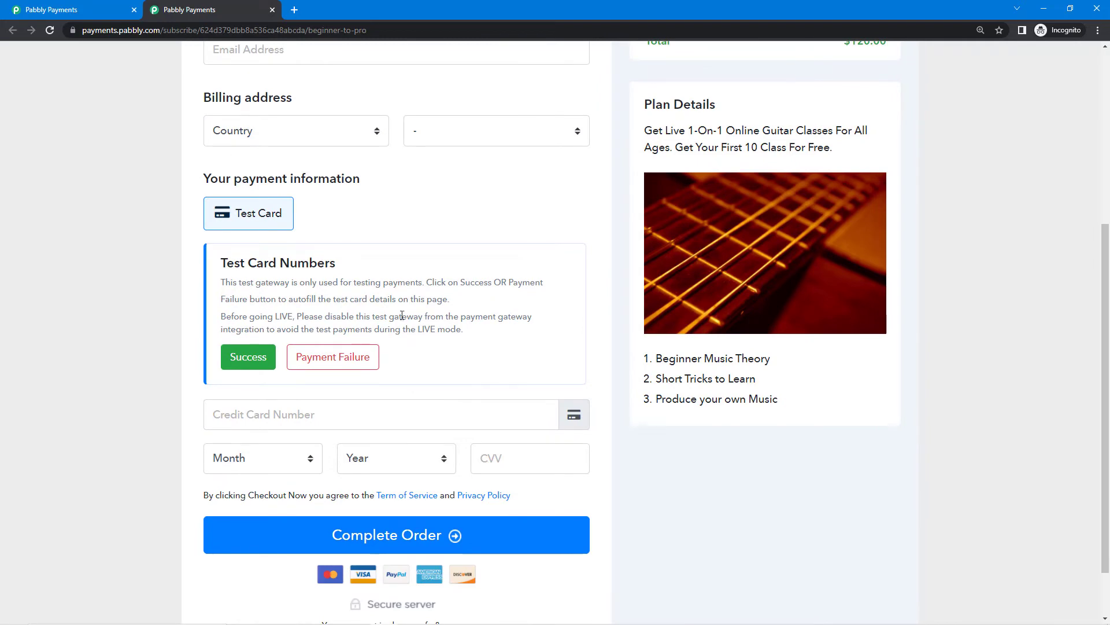
{"action": "scroll", "coordinate": [444, 313], "scroll_direction": "up", "scroll_amount": 2}
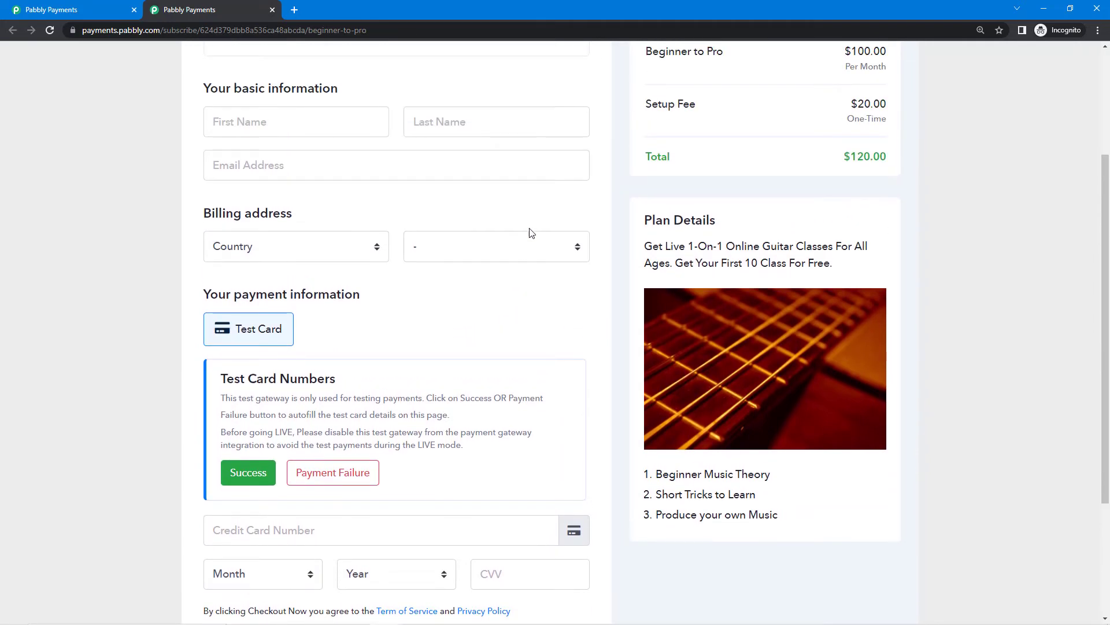
{"action": "scroll", "coordinate": [444, 438], "scroll_direction": "down", "scroll_amount": 2}
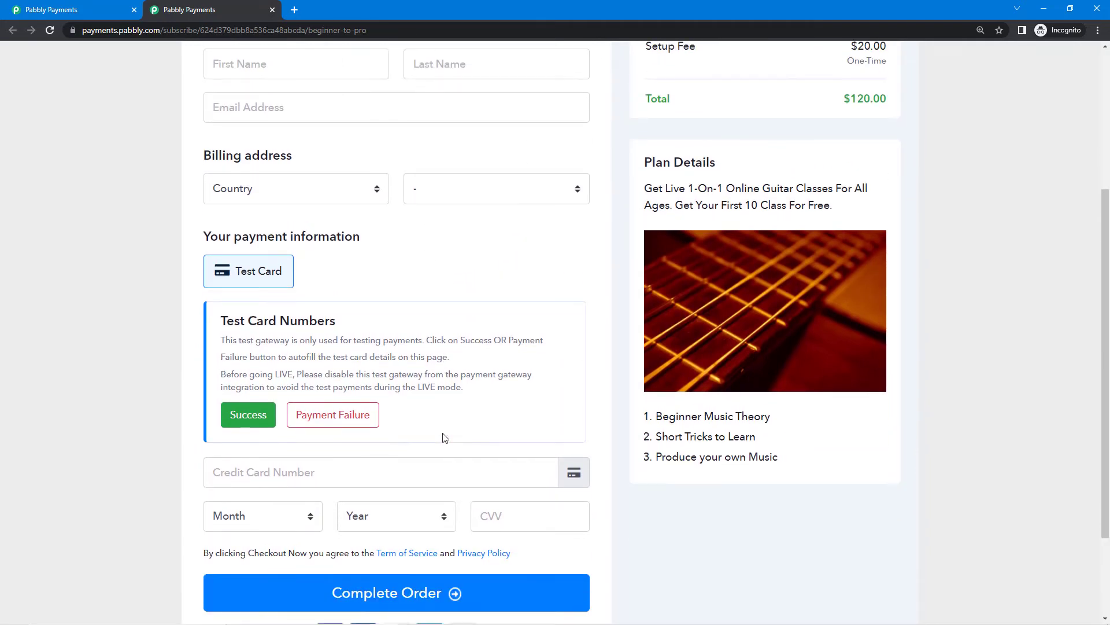
{"action": "scroll", "coordinate": [446, 437], "scroll_direction": "up", "scroll_amount": 5}
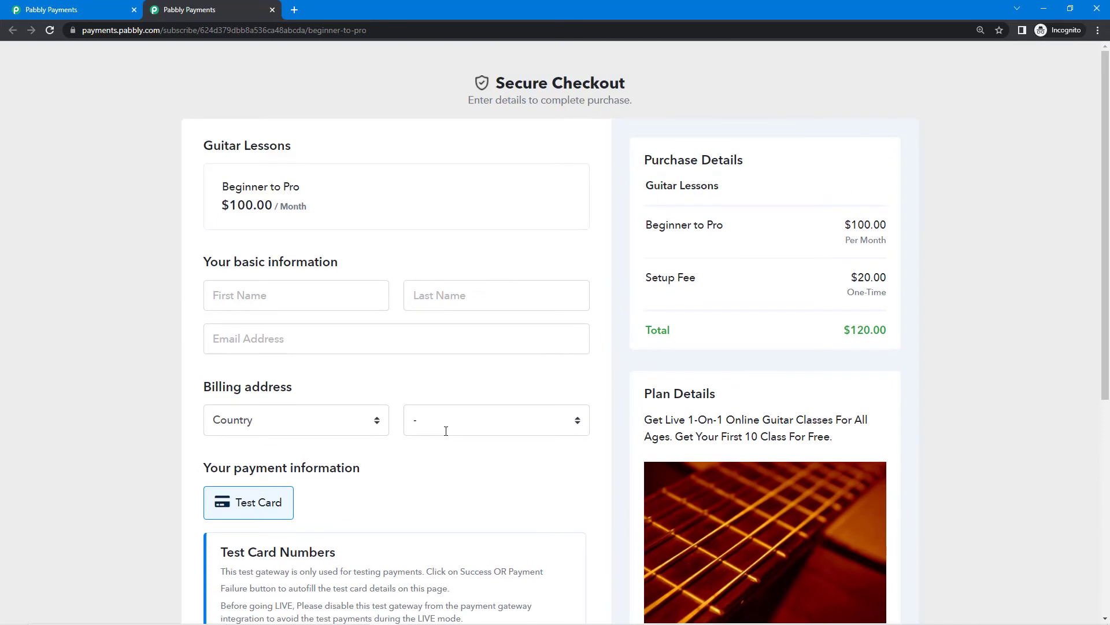
Close the checkout tab and return to the plan details page.
{"action": "left_click", "coordinate": [272, 9]}
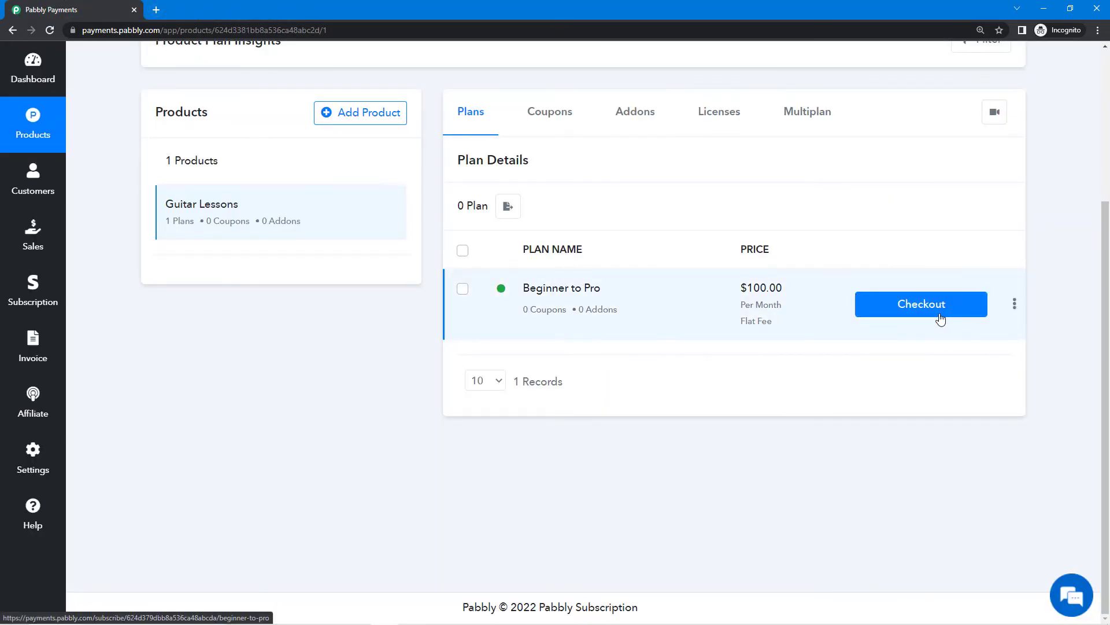
{"action": "left_click_drag", "start_coordinate": [456, 164], "coordinate": [572, 169]}
{"action": "left_click", "coordinate": [448, 171]}
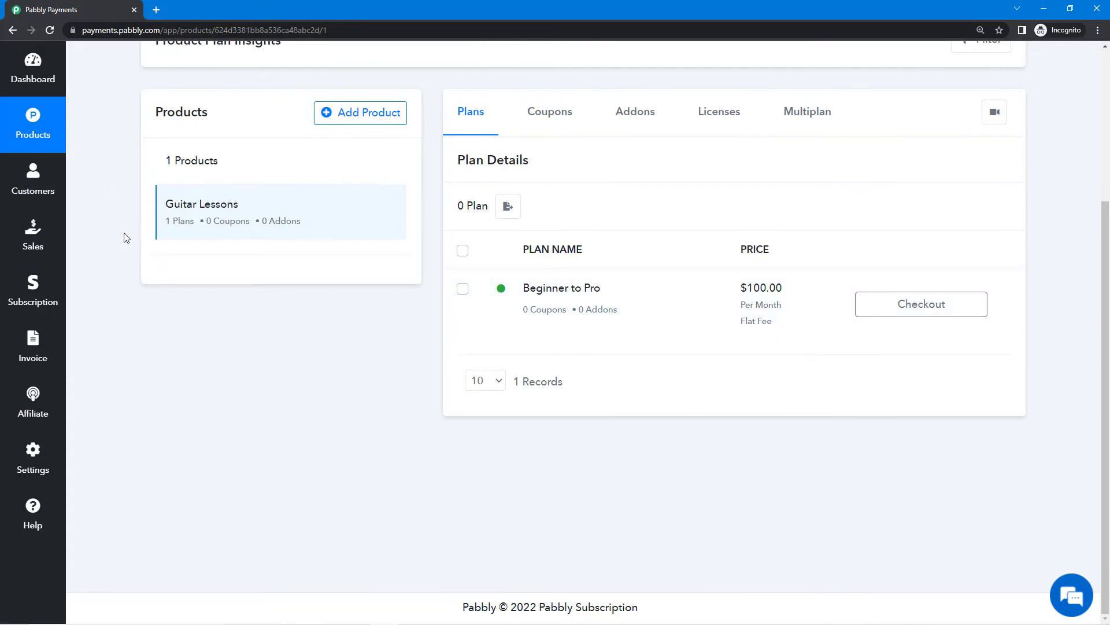
Browse the empty Customers, Sales, Subscription and Invoice pages, then return to Products.
{"action": "left_click", "coordinate": [33, 179]}
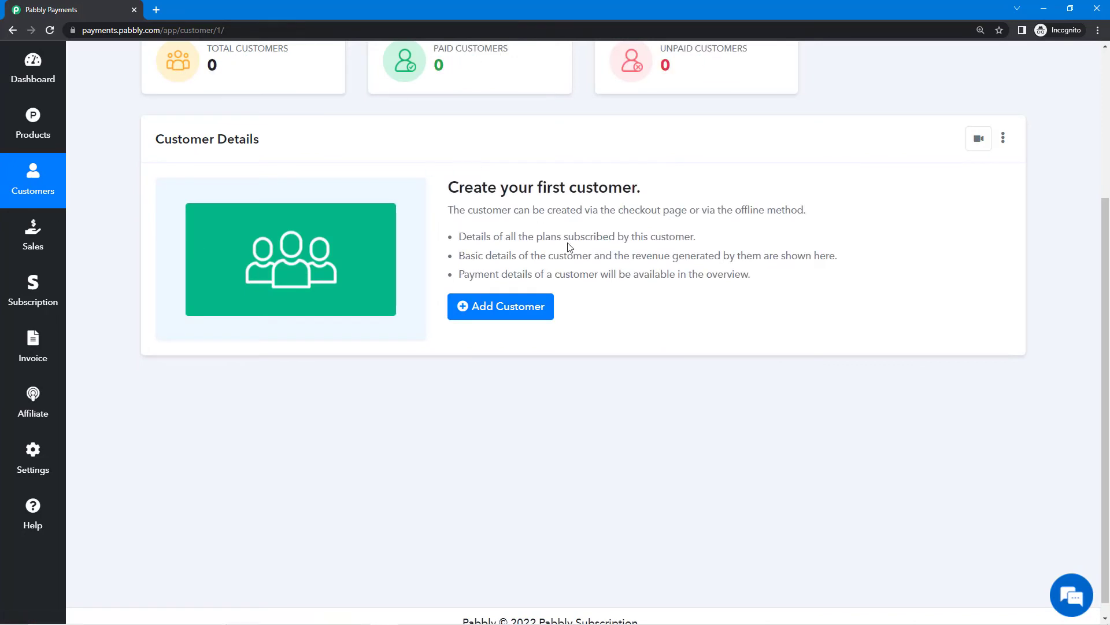
{"action": "scroll", "coordinate": [381, 340], "scroll_direction": "up", "scroll_amount": 3}
{"action": "scroll", "coordinate": [273, 322], "scroll_direction": "down", "scroll_amount": 2}
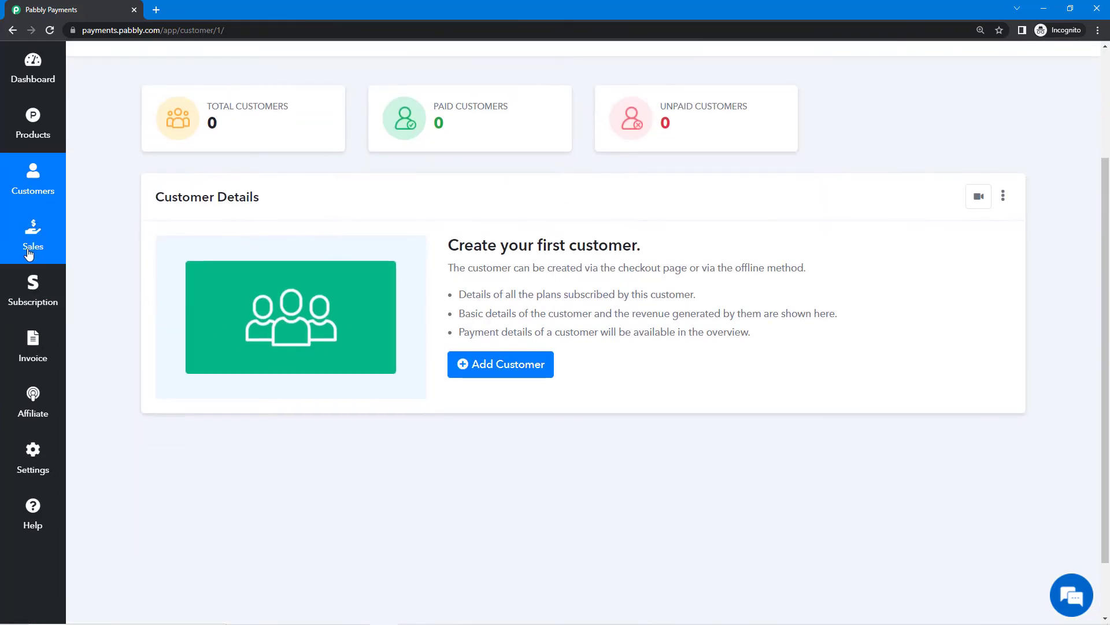
{"action": "left_click", "coordinate": [29, 255]}
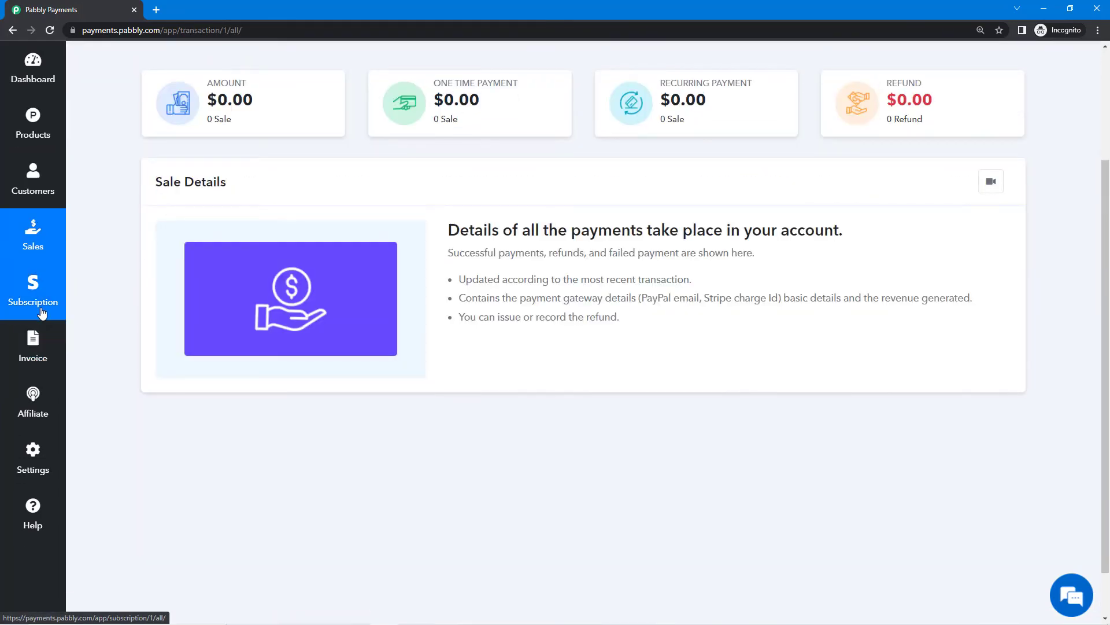
{"action": "left_click", "coordinate": [42, 312]}
{"action": "left_click", "coordinate": [45, 354]}
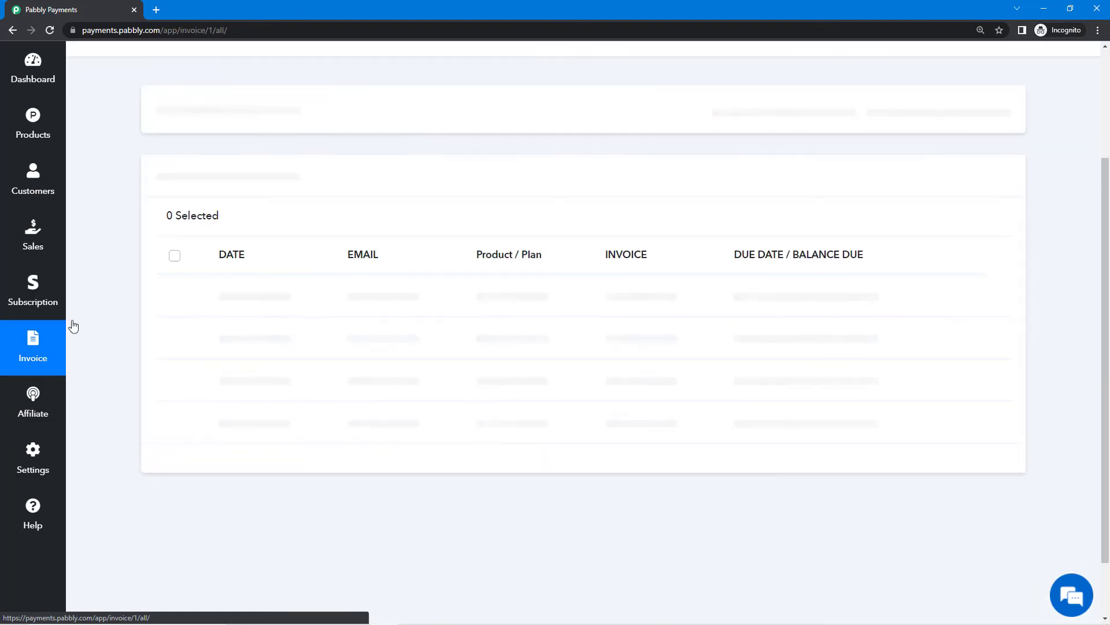
{"action": "scroll", "coordinate": [89, 168], "scroll_direction": "up", "scroll_amount": 2}
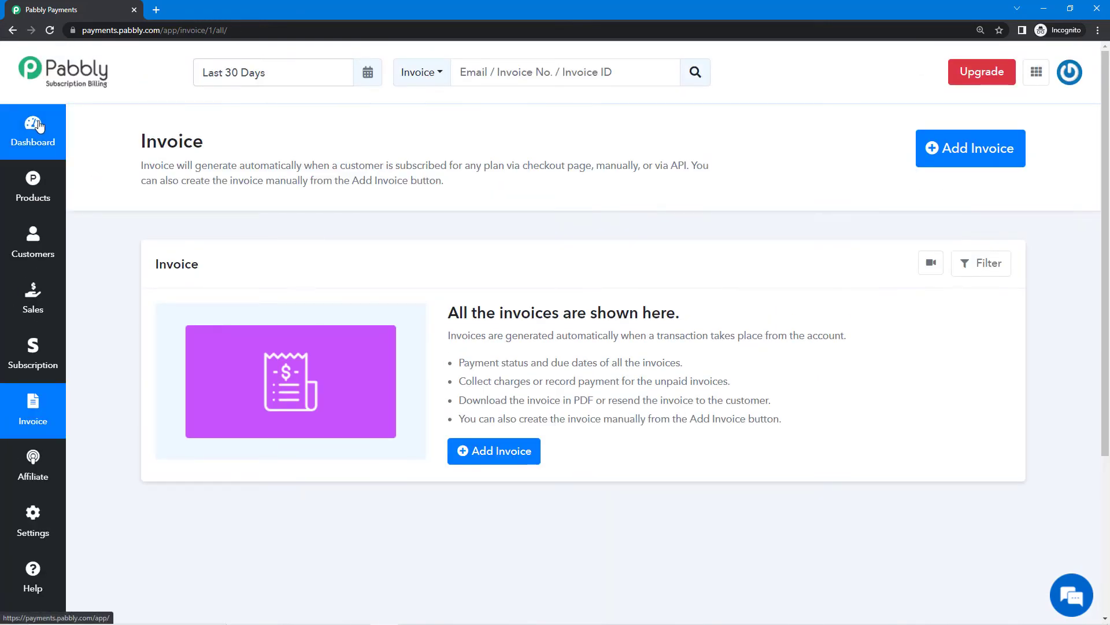
{"action": "left_click", "coordinate": [33, 186]}
{"action": "scroll", "coordinate": [897, 369], "scroll_direction": "down", "scroll_amount": 3}
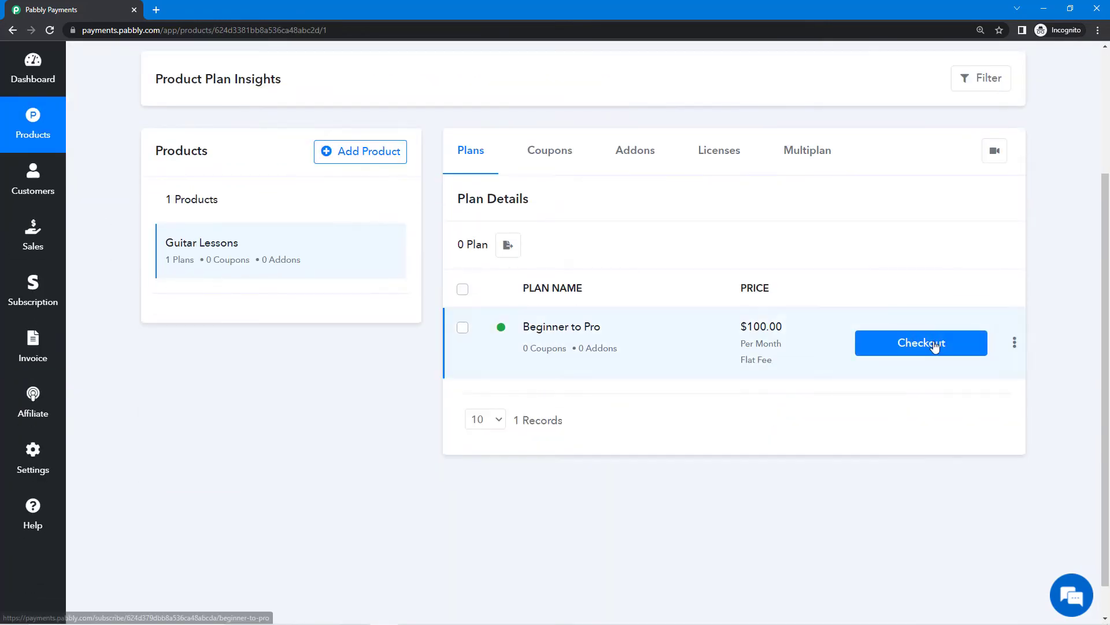
Open the Beginner to Pro checkout and enter the customer's first name, last name and e-mail.
{"action": "left_click", "coordinate": [935, 345]}
{"action": "left_click", "coordinate": [317, 292]}
{"action": "key", "text": "Tab"}
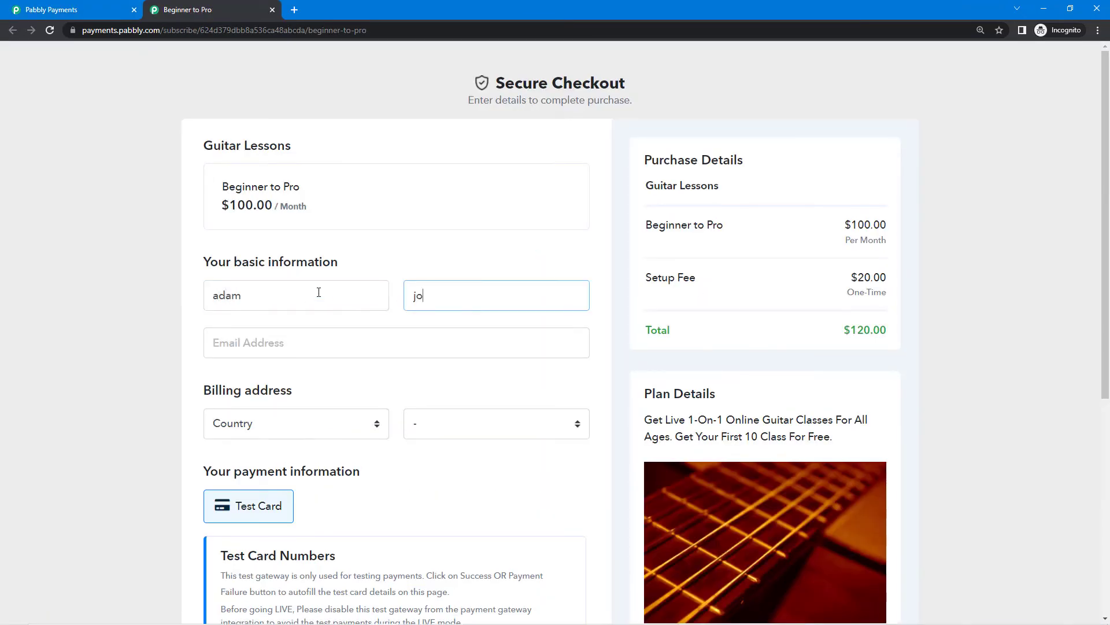
{"action": "key", "text": "Tab"}
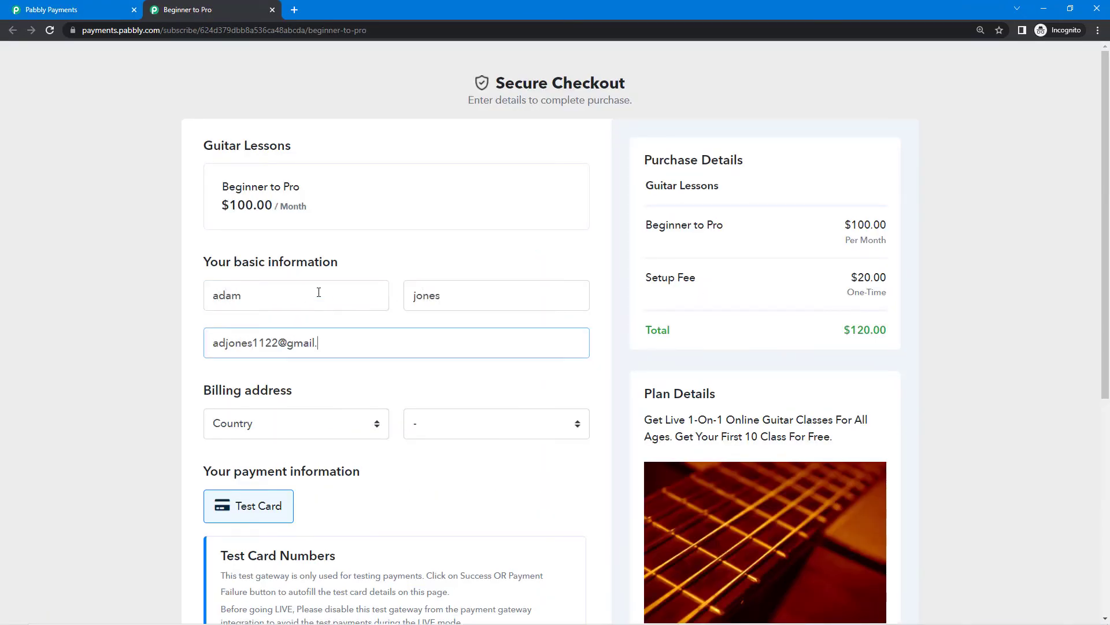
Complete the order with the Success test card, close the thank-you tab and reload Products.
{"action": "scroll", "coordinate": [253, 418], "scroll_direction": "down", "scroll_amount": 5}
{"action": "left_click", "coordinate": [248, 367]}
{"action": "left_click", "coordinate": [415, 537]}
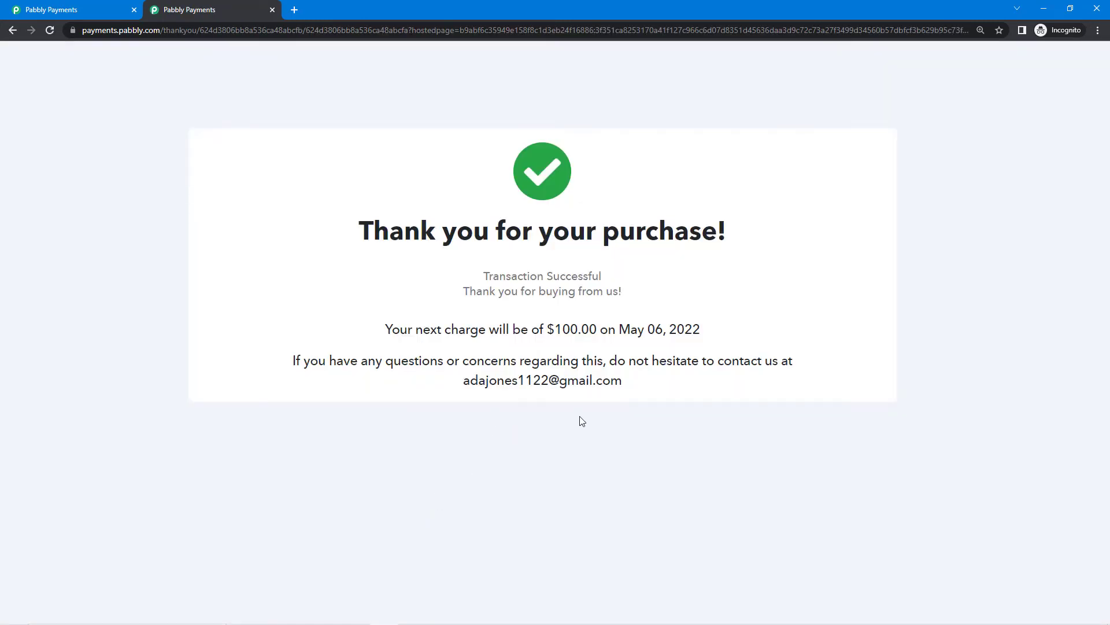
{"action": "left_click", "coordinate": [272, 10]}
{"action": "left_click", "coordinate": [51, 29]}
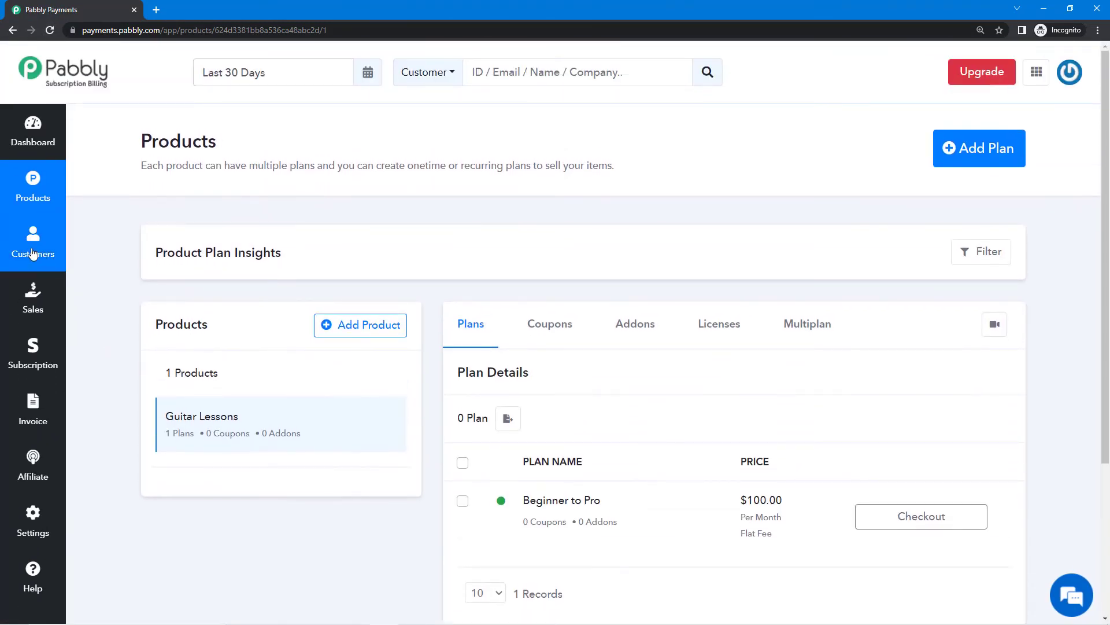
Check the Customers, Sales, Subscriptions and Invoices lists for the new $120 sale.
{"action": "left_click", "coordinate": [33, 249]}
{"action": "scroll", "coordinate": [461, 415], "scroll_direction": "down", "scroll_amount": 1}
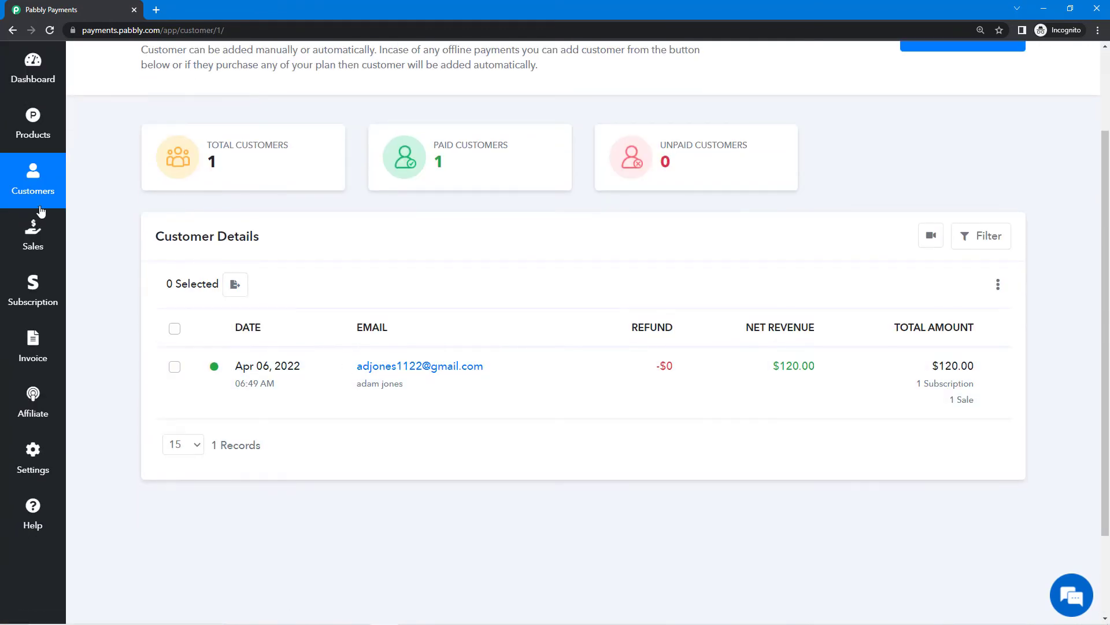
{"action": "left_click", "coordinate": [48, 237]}
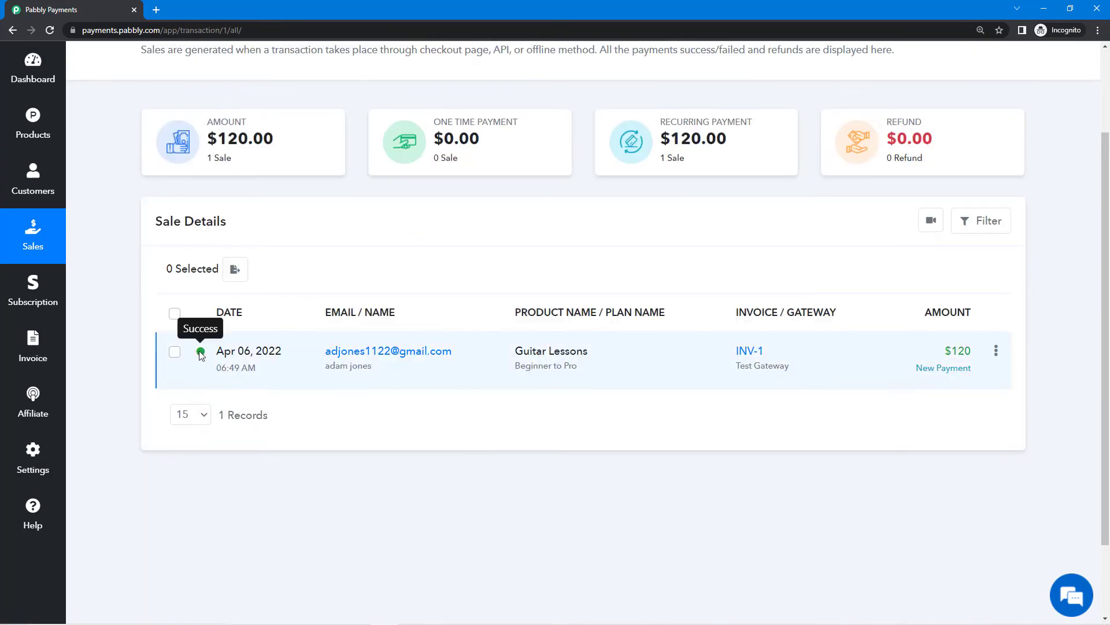
{"action": "left_click", "coordinate": [40, 299]}
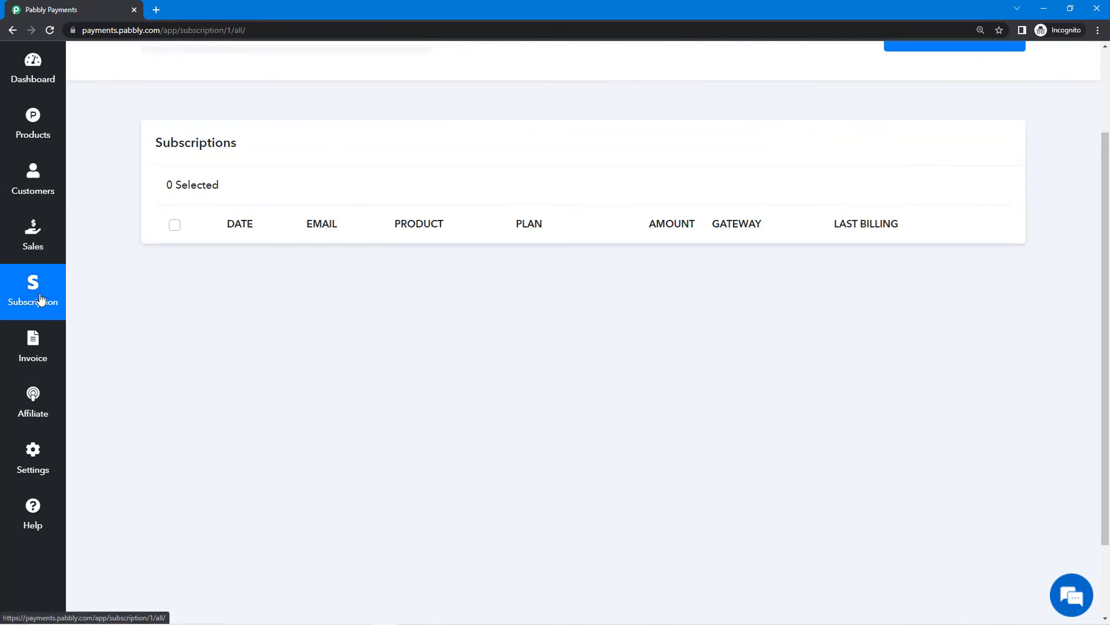
{"action": "scroll", "coordinate": [214, 362], "scroll_direction": "down", "scroll_amount": 3}
{"action": "mouse_move", "coordinate": [207, 347]}
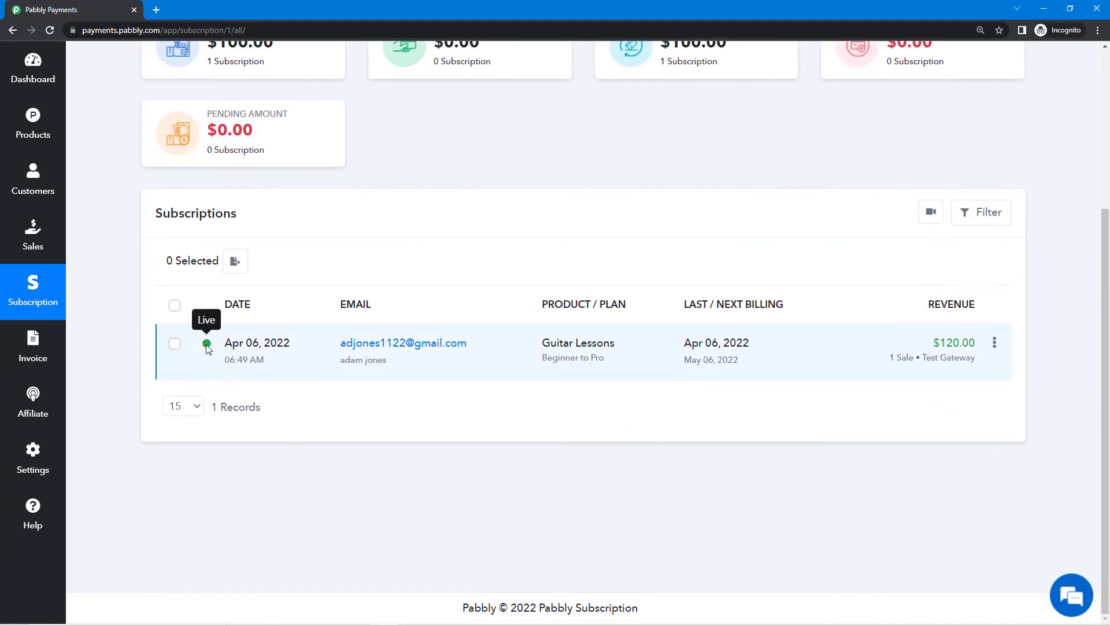
{"action": "left_click", "coordinate": [40, 358]}
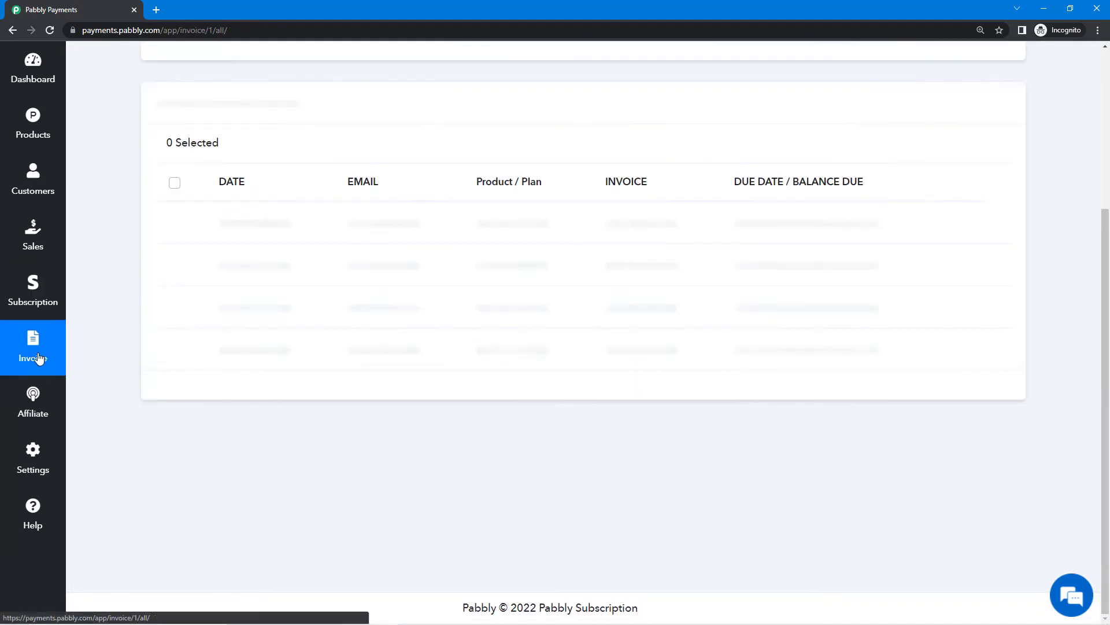
Return to the Customers list showing one paid customer with $120 net revenue.
{"action": "scroll", "coordinate": [197, 292], "scroll_direction": "up", "scroll_amount": 2}
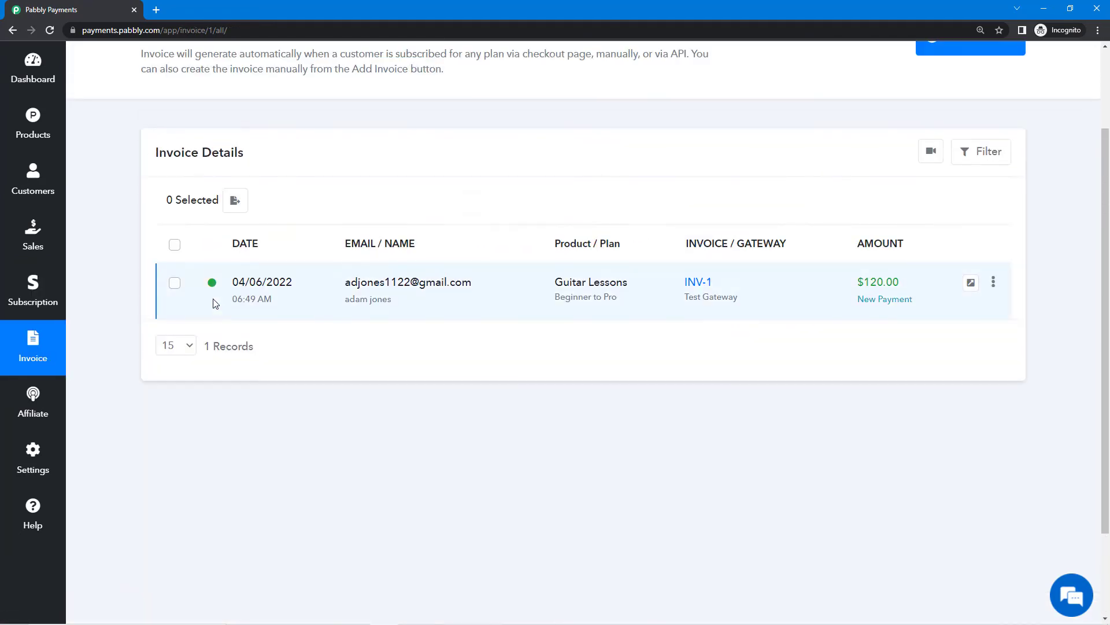
{"action": "mouse_move", "coordinate": [212, 288]}
{"action": "scroll", "coordinate": [78, 307], "scroll_direction": "up", "scroll_amount": 2}
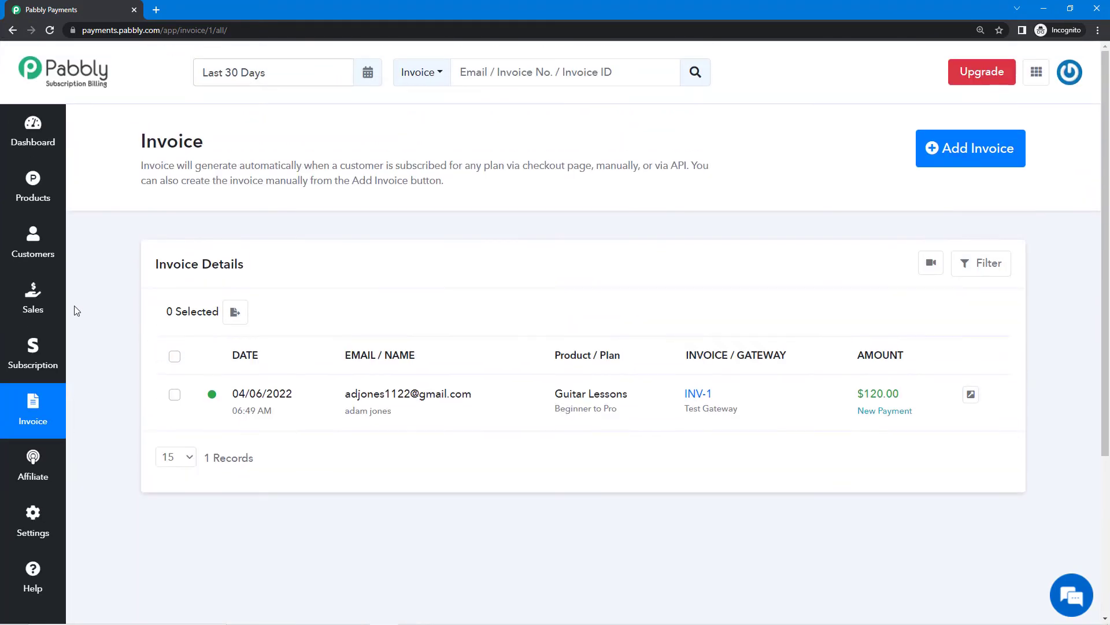
{"action": "left_click", "coordinate": [47, 253]}
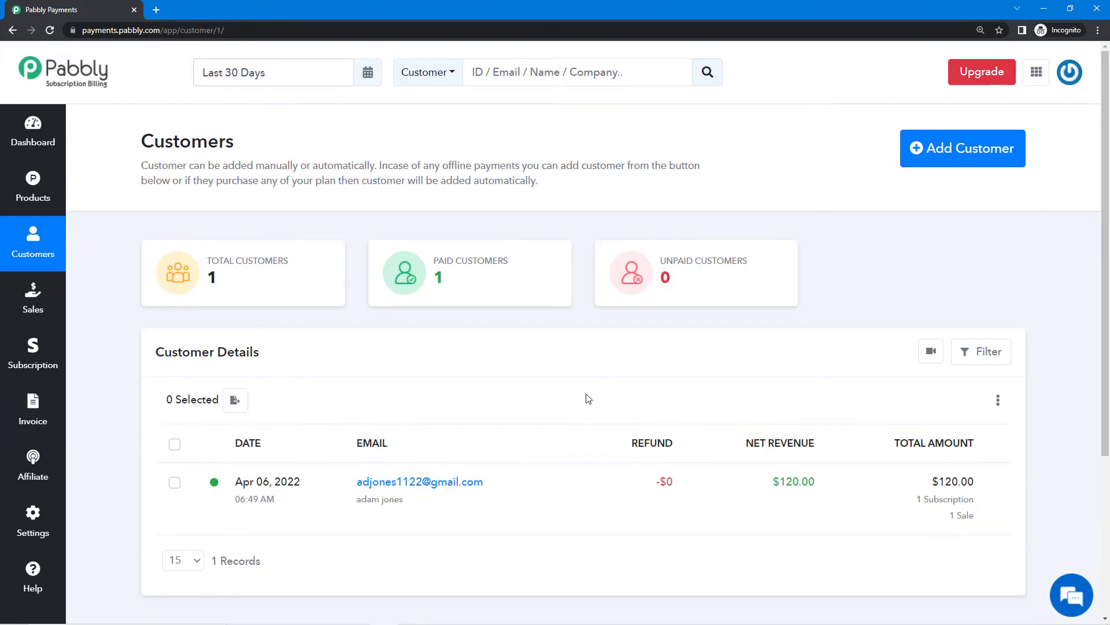
{"action": "scroll", "coordinate": [588, 397], "scroll_direction": "down", "scroll_amount": 2}
{"action": "scroll", "coordinate": [582, 433], "scroll_direction": "up", "scroll_amount": 2}
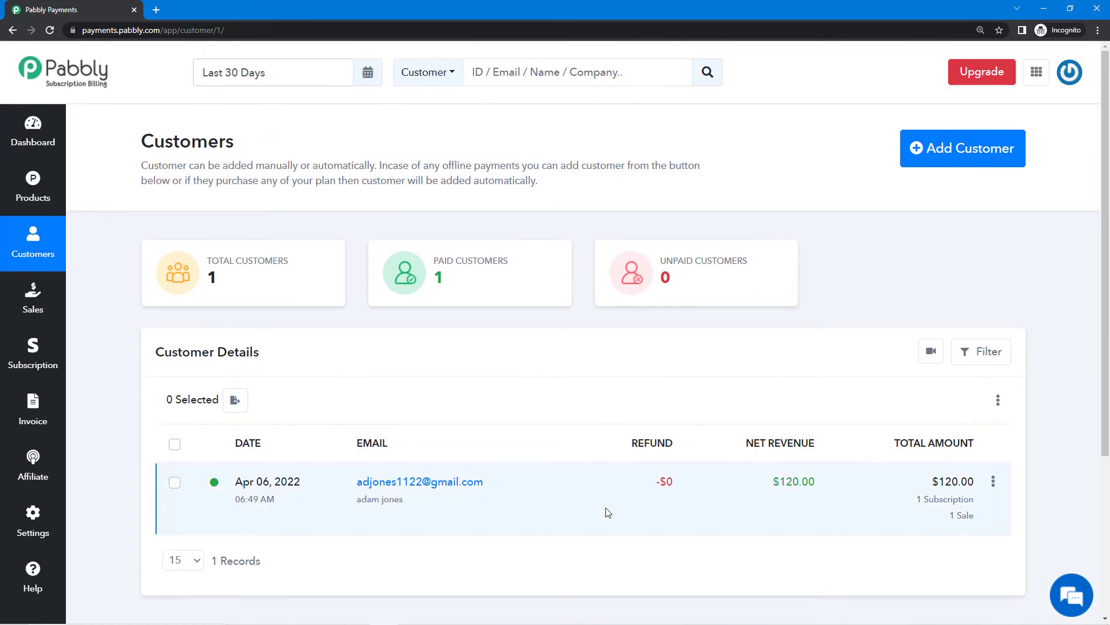
{"action": "scroll", "coordinate": [732, 446], "scroll_direction": "down", "scroll_amount": 2}
{"action": "scroll", "coordinate": [925, 422], "scroll_direction": "up", "scroll_amount": 2}
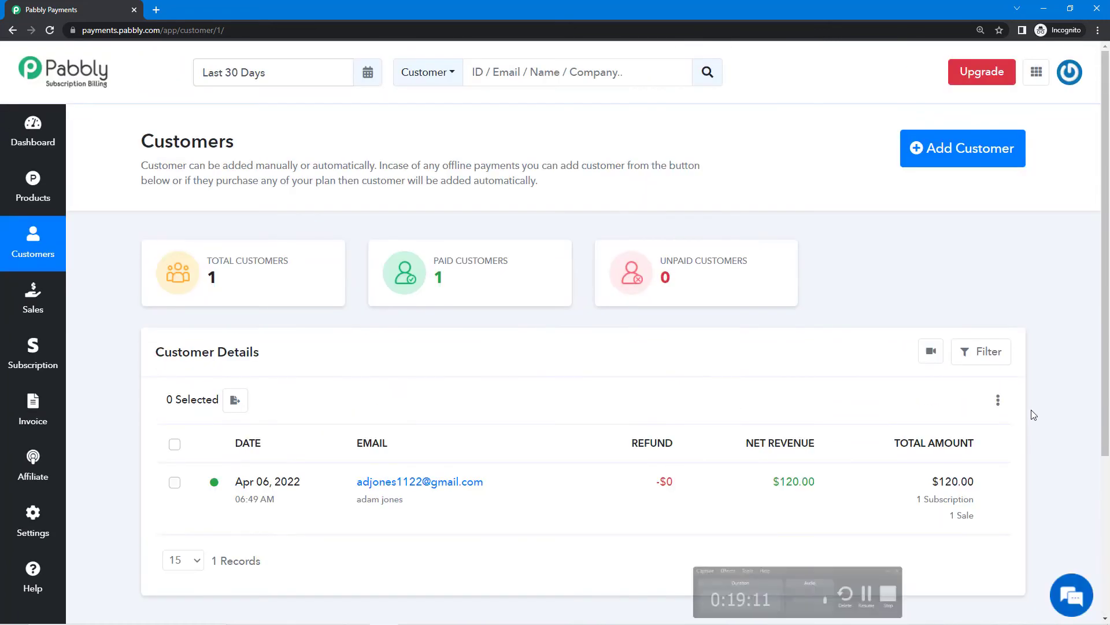
{"action": "scroll", "coordinate": [462, 417], "scroll_direction": "down", "scroll_amount": 4}
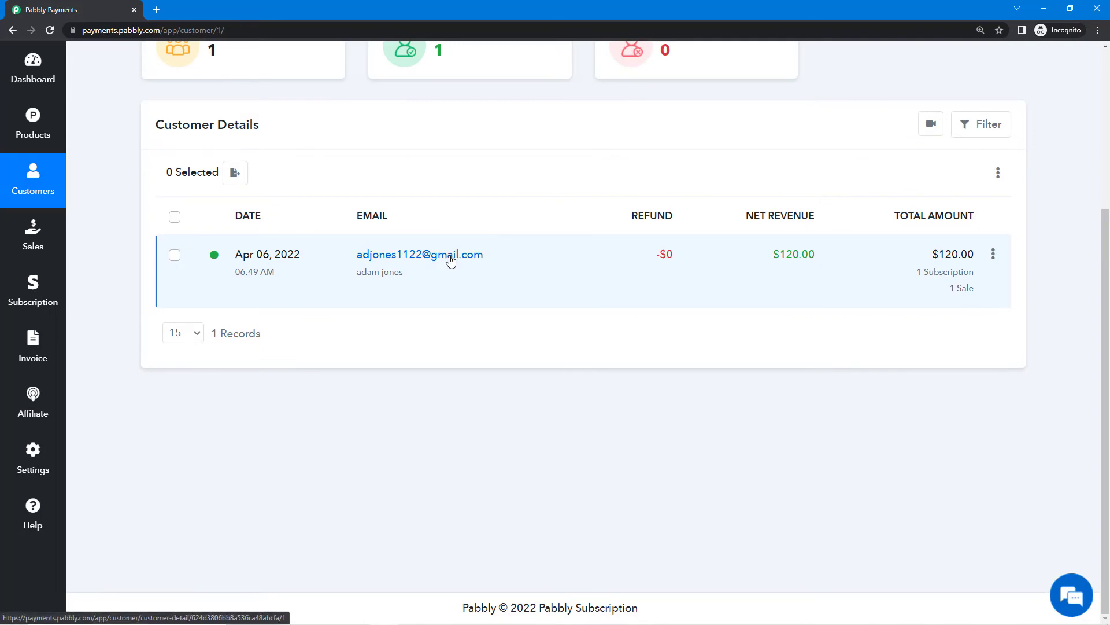
{"action": "left_click", "coordinate": [451, 261]}
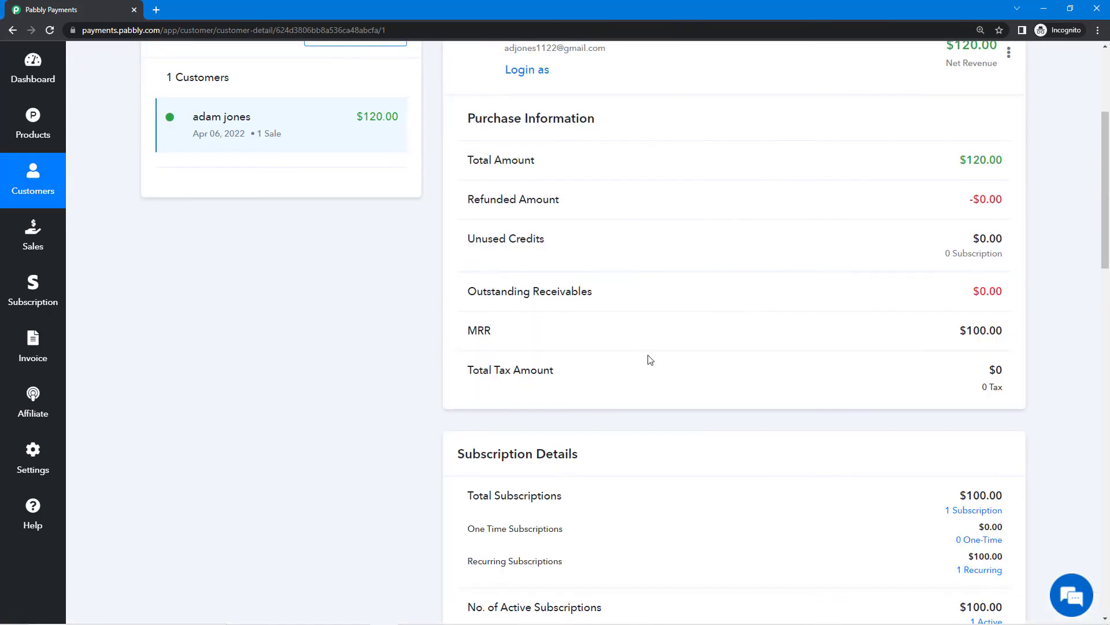
{"action": "scroll", "coordinate": [647, 356], "scroll_direction": "up", "scroll_amount": 3}
{"action": "scroll", "coordinate": [647, 355], "scroll_direction": "down", "scroll_amount": 2}
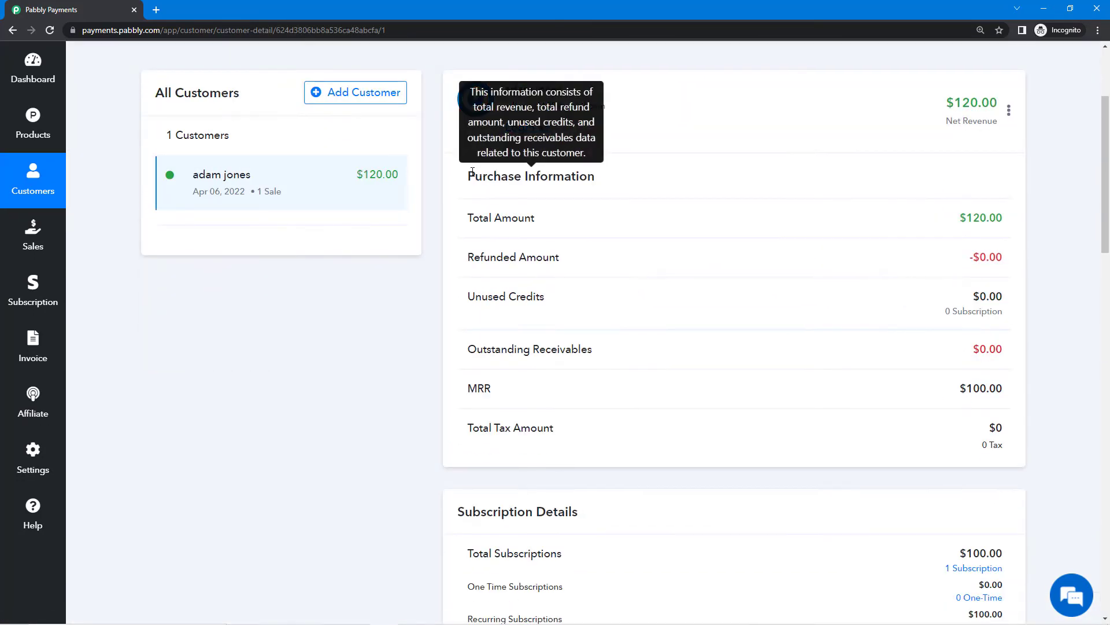
{"action": "left_click_drag", "start_coordinate": [476, 176], "coordinate": [632, 183]}
{"action": "left_click", "coordinate": [632, 184]}
{"action": "scroll", "coordinate": [584, 266], "scroll_direction": "down", "scroll_amount": 5}
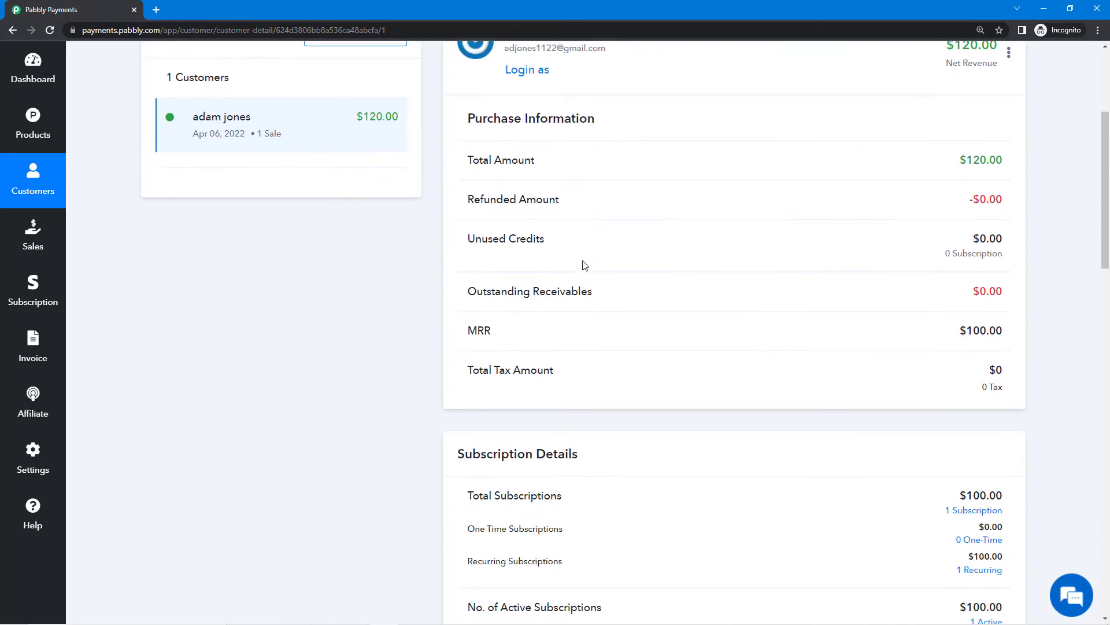
{"action": "left_click_drag", "start_coordinate": [460, 223], "coordinate": [602, 223]}
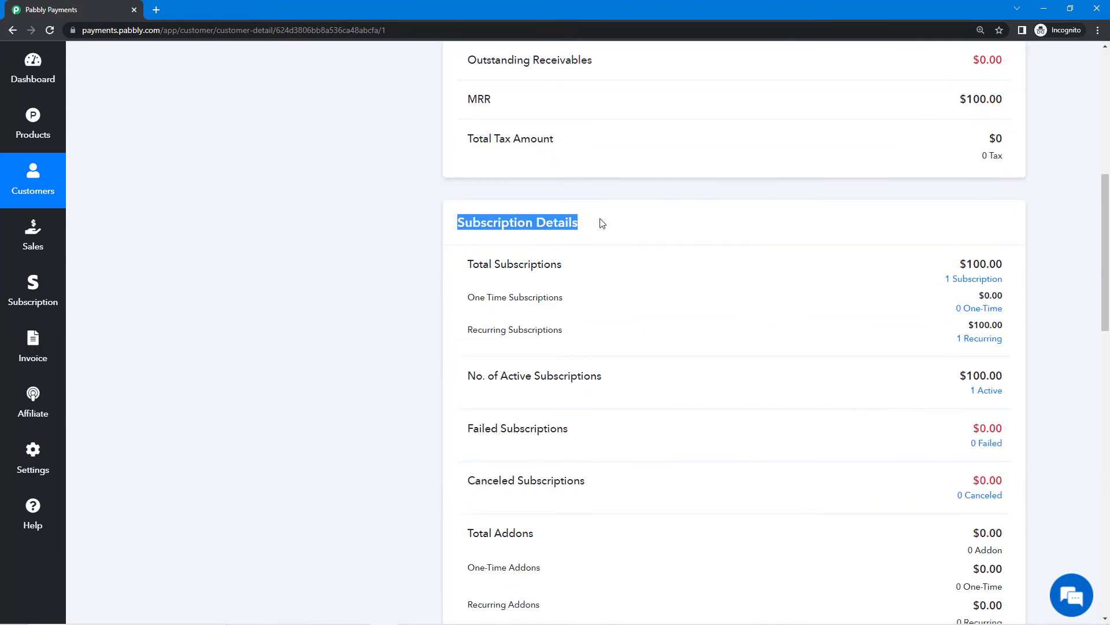
{"action": "left_click", "coordinate": [602, 224]}
{"action": "scroll", "coordinate": [555, 327], "scroll_direction": "down", "scroll_amount": 4}
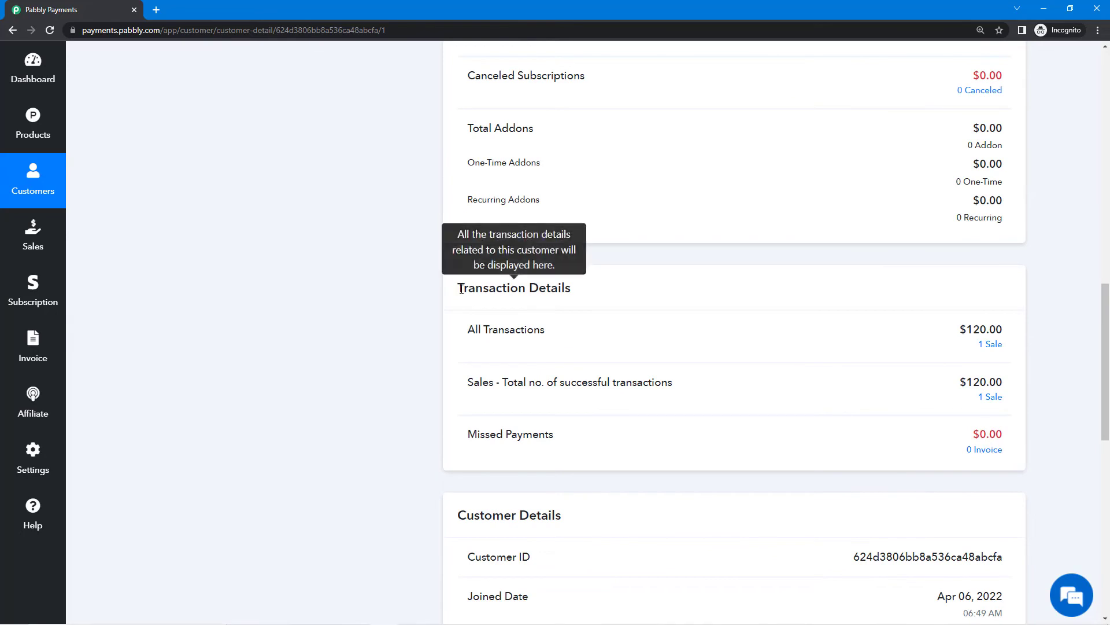
{"action": "left_click_drag", "start_coordinate": [458, 288], "coordinate": [558, 287]}
{"action": "scroll", "coordinate": [588, 315], "scroll_direction": "down", "scroll_amount": 4}
{"action": "scroll", "coordinate": [550, 384], "scroll_direction": "down", "scroll_amount": 2}
{"action": "scroll", "coordinate": [547, 385], "scroll_direction": "down", "scroll_amount": 5}
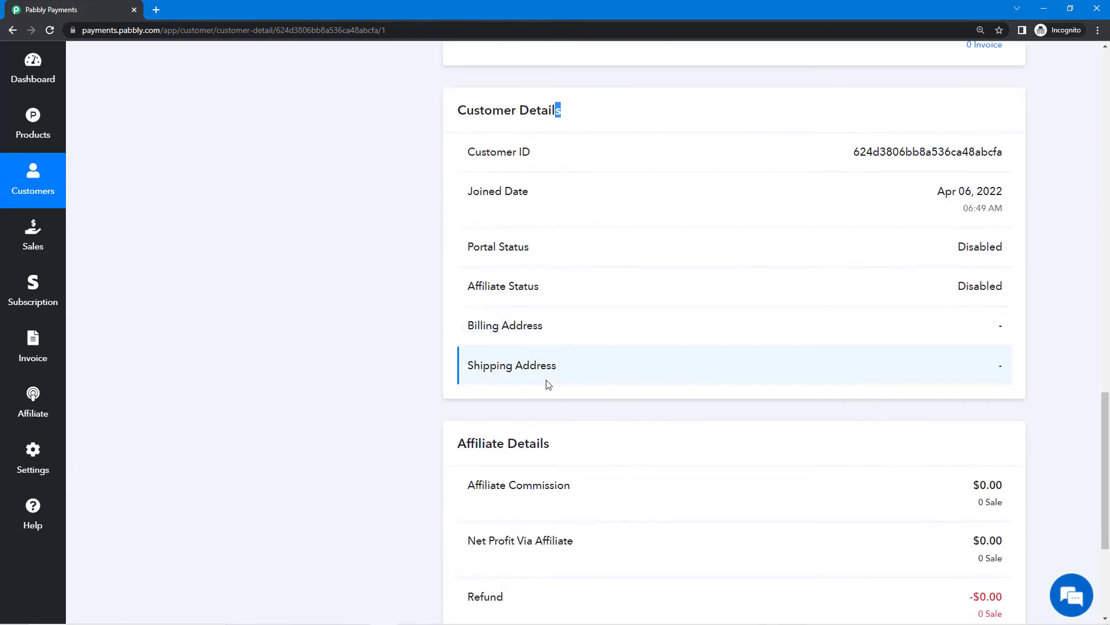
{"action": "left_click_drag", "start_coordinate": [486, 285], "coordinate": [560, 278]}
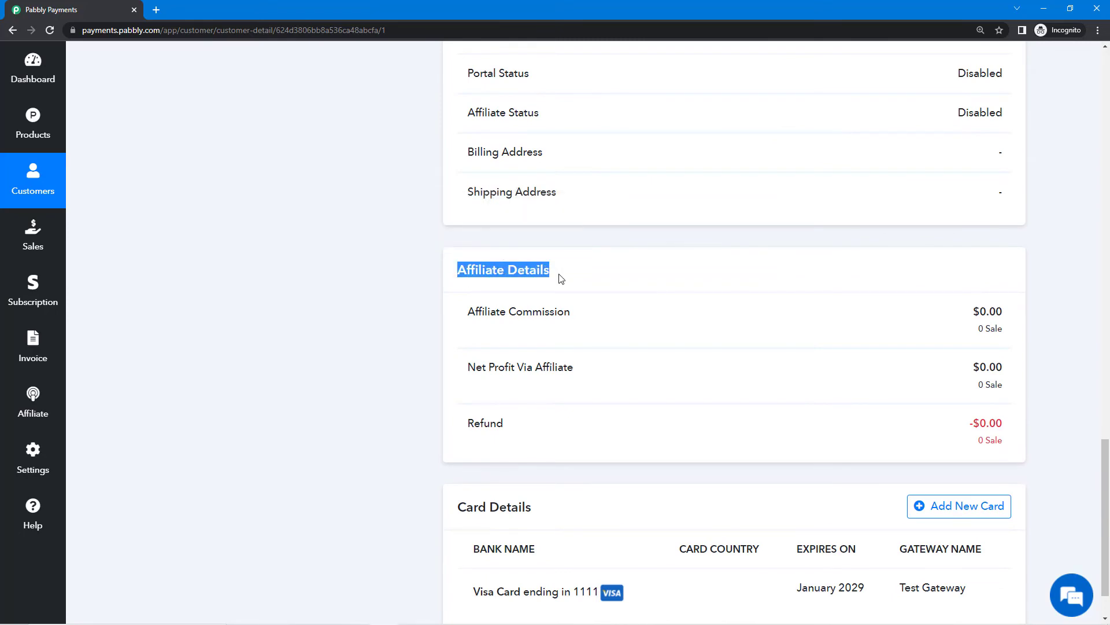
{"action": "left_click", "coordinate": [560, 278]}
{"action": "scroll", "coordinate": [553, 336], "scroll_direction": "down", "scroll_amount": 1}
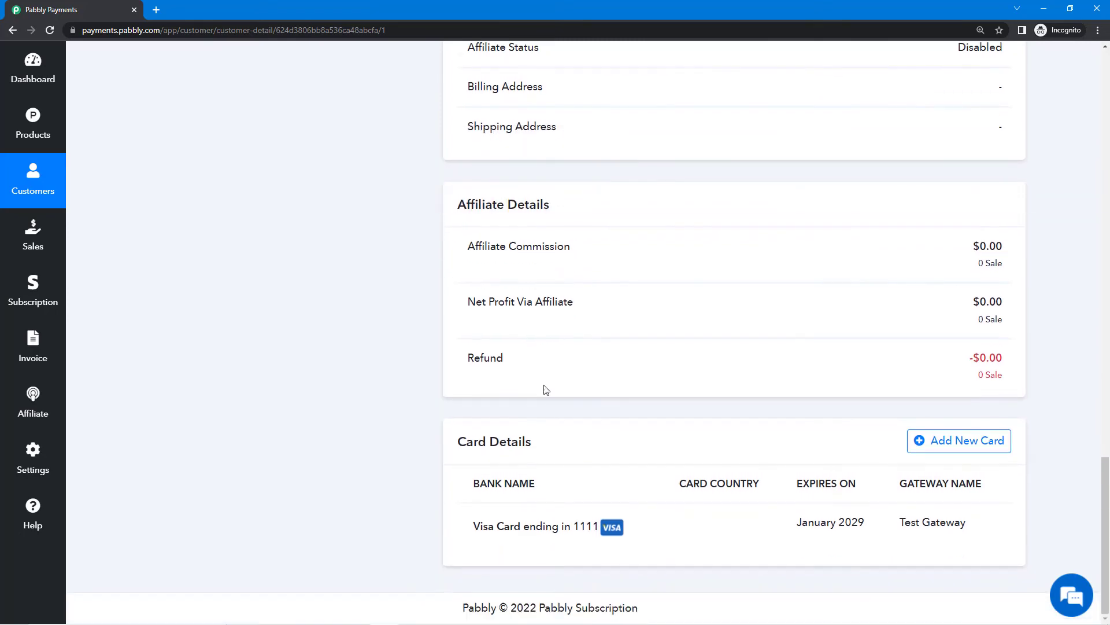
{"action": "left_click_drag", "start_coordinate": [459, 443], "coordinate": [543, 446]}
{"action": "left_click", "coordinate": [542, 445]}
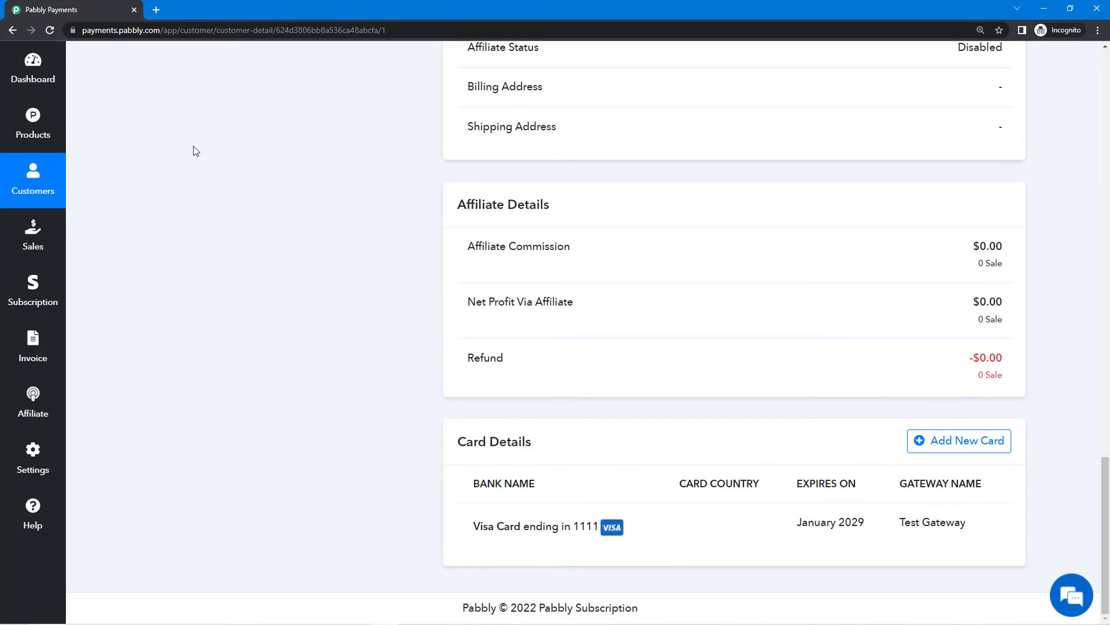
{"action": "left_click", "coordinate": [40, 177]}
{"action": "scroll", "coordinate": [752, 440], "scroll_direction": "up", "scroll_amount": 4}
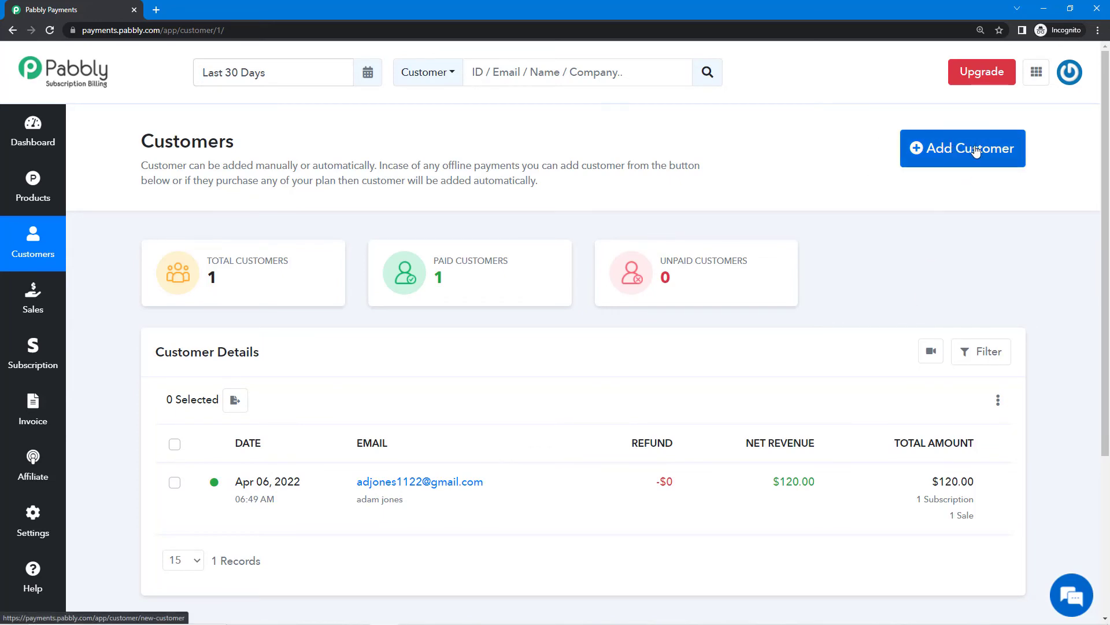
{"action": "left_click", "coordinate": [997, 149]}
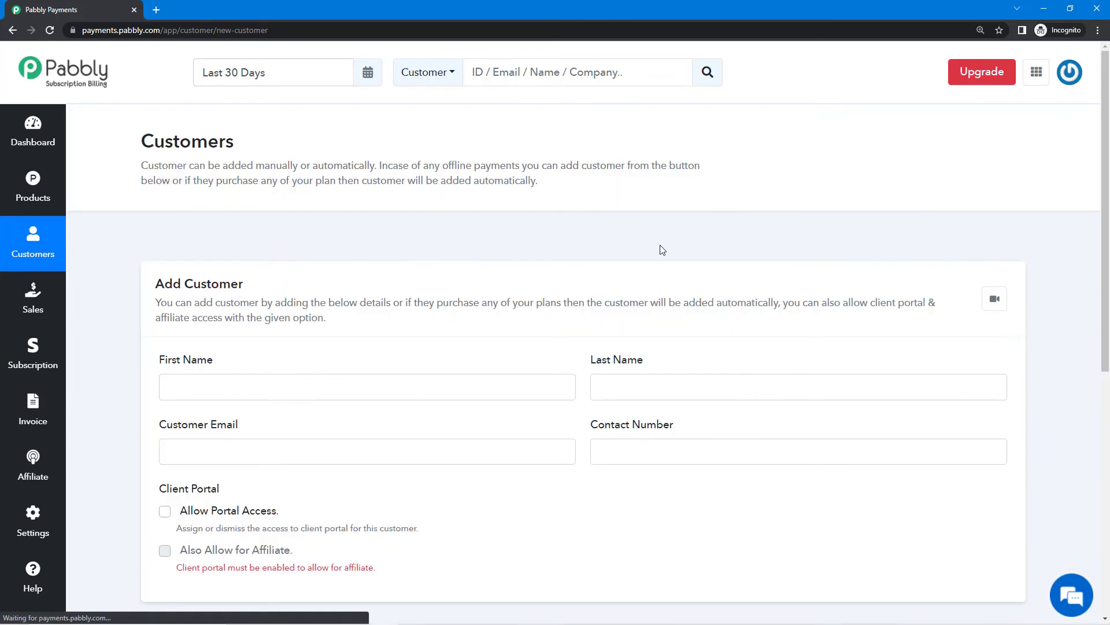
{"action": "scroll", "coordinate": [281, 298], "scroll_direction": "down", "scroll_amount": 4}
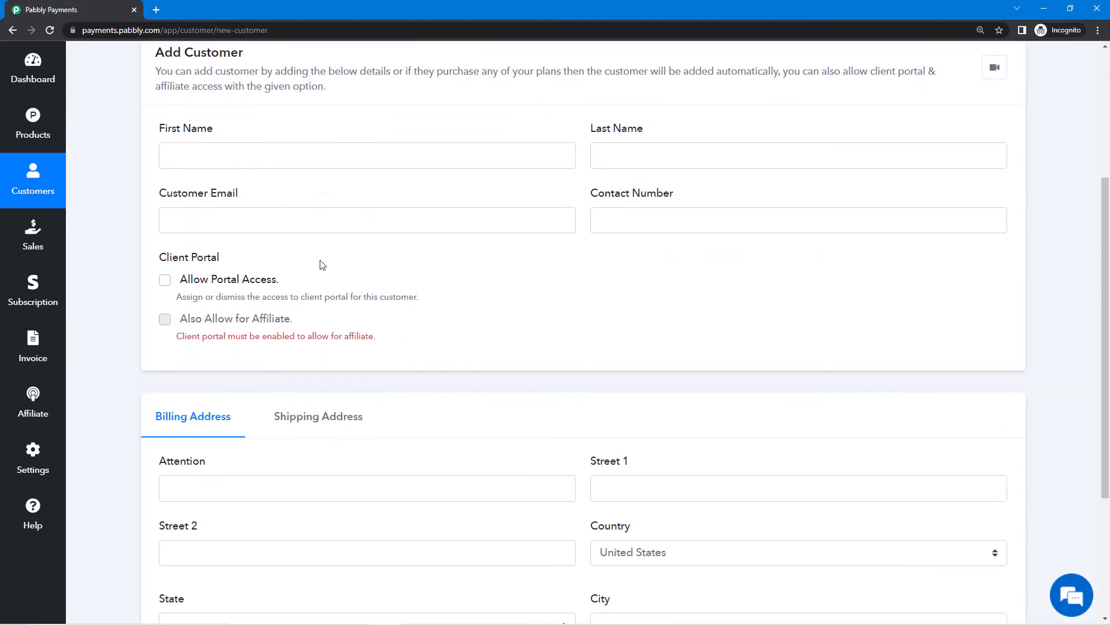
{"action": "left_click_drag", "start_coordinate": [156, 130], "coordinate": [223, 135]}
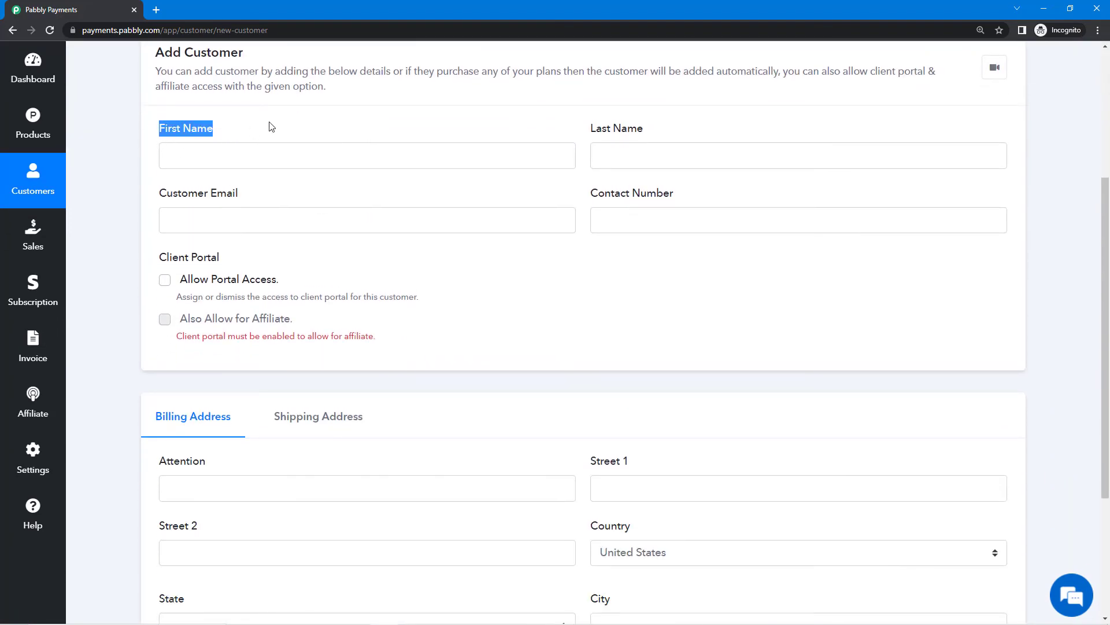
{"action": "left_click", "coordinate": [285, 124]}
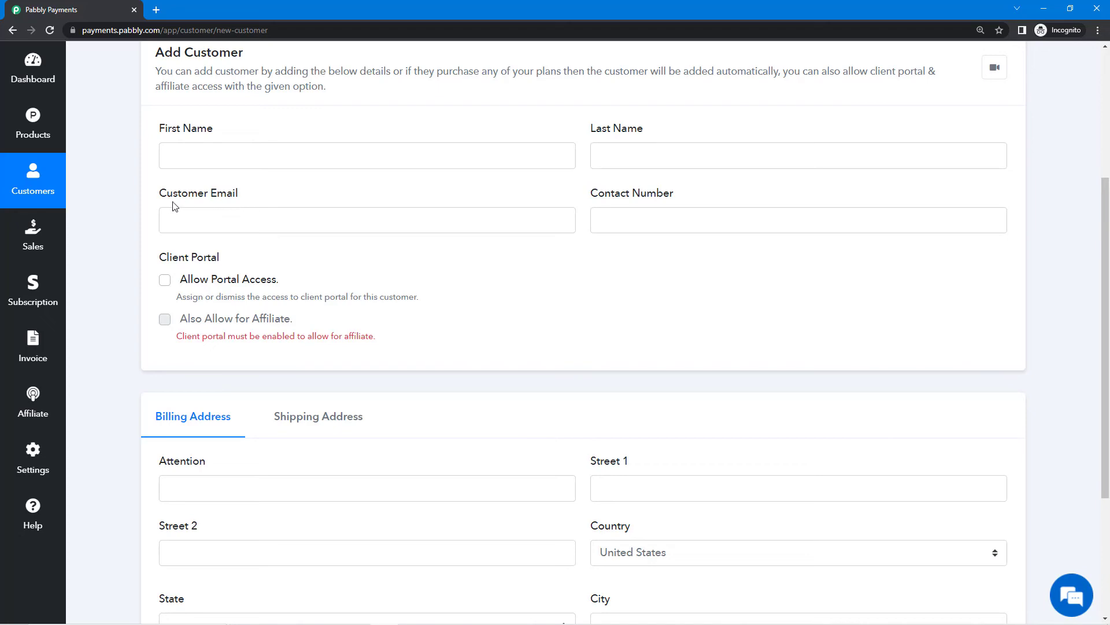
{"action": "scroll", "coordinate": [312, 489], "scroll_direction": "down", "scroll_amount": 3}
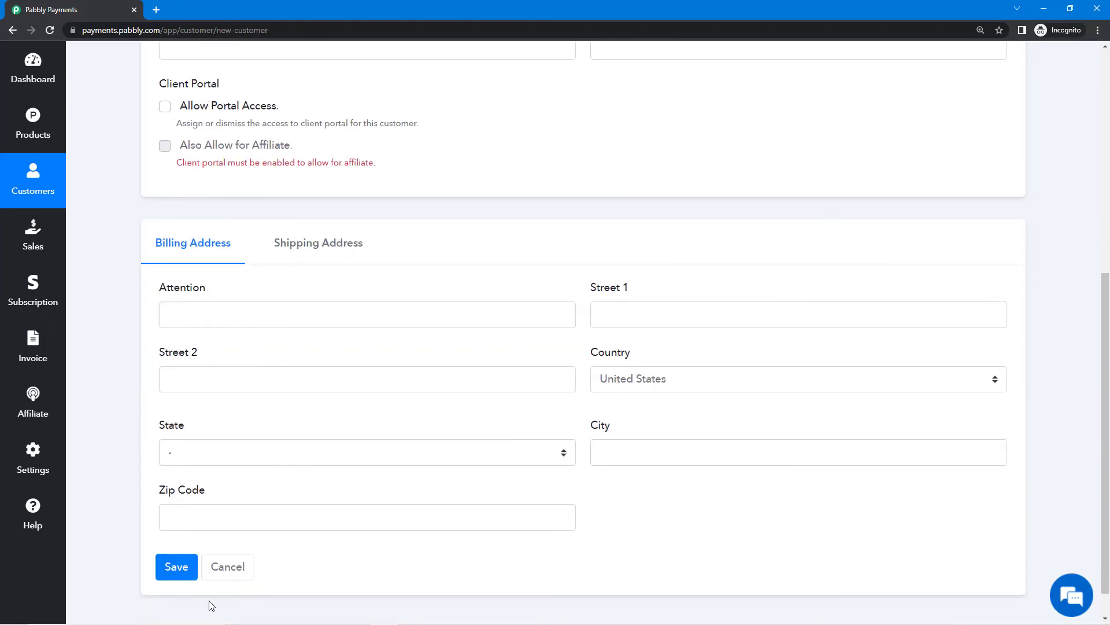
{"action": "left_click", "coordinate": [176, 568]}
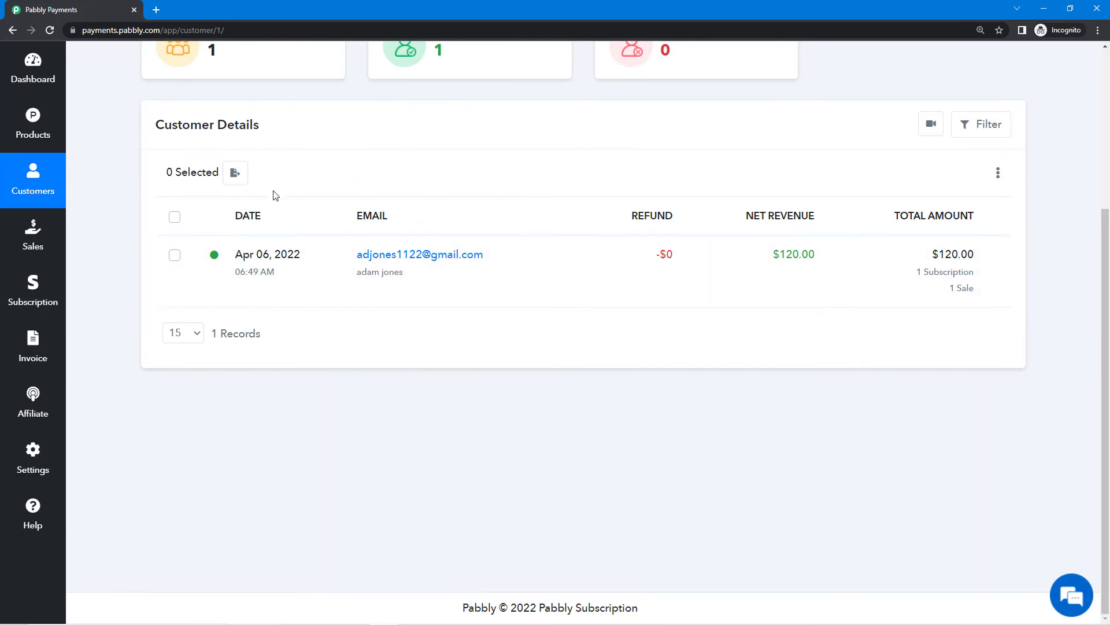
{"action": "scroll", "coordinate": [307, 335], "scroll_direction": "up", "scroll_amount": 4}
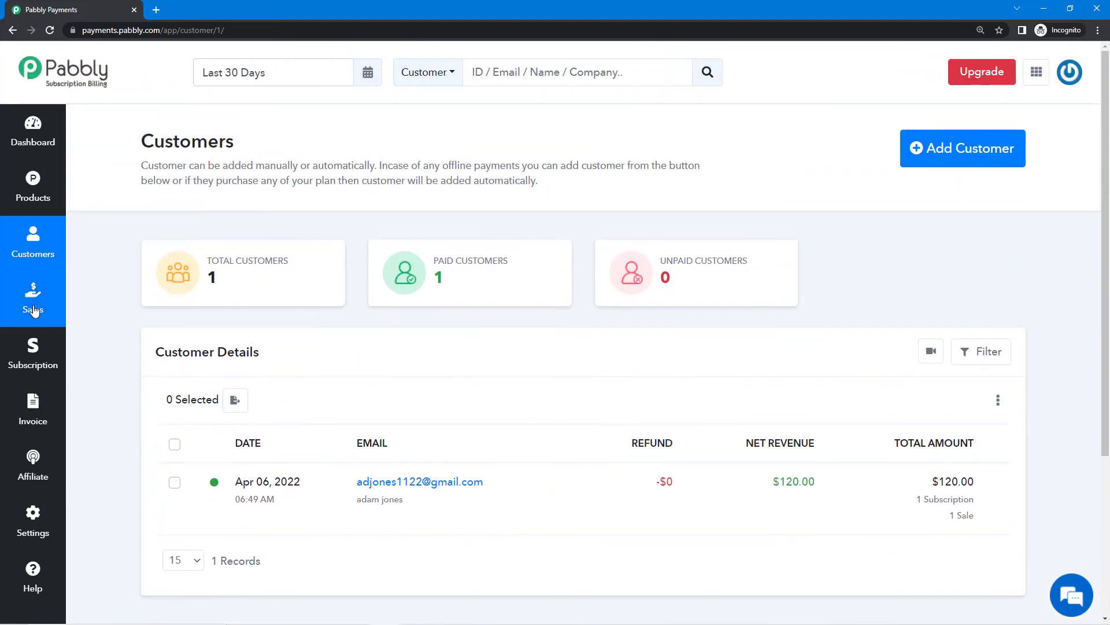
Open the Sales list and look at the Status filter choices without applying a filter.
{"action": "left_click", "coordinate": [33, 307]}
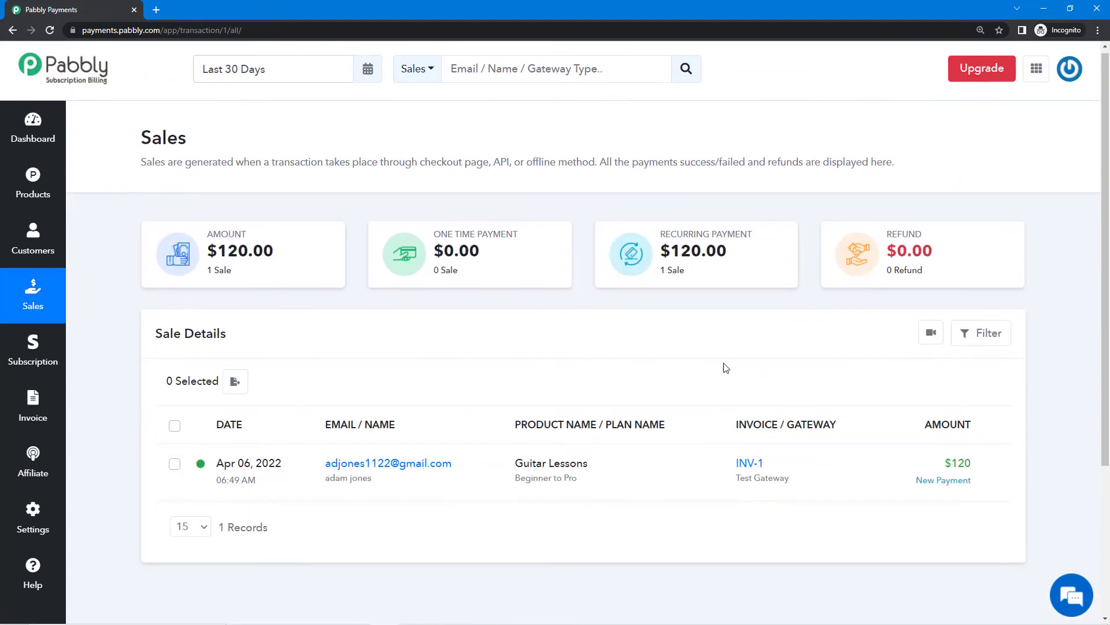
{"action": "scroll", "coordinate": [726, 368], "scroll_direction": "down", "scroll_amount": 4}
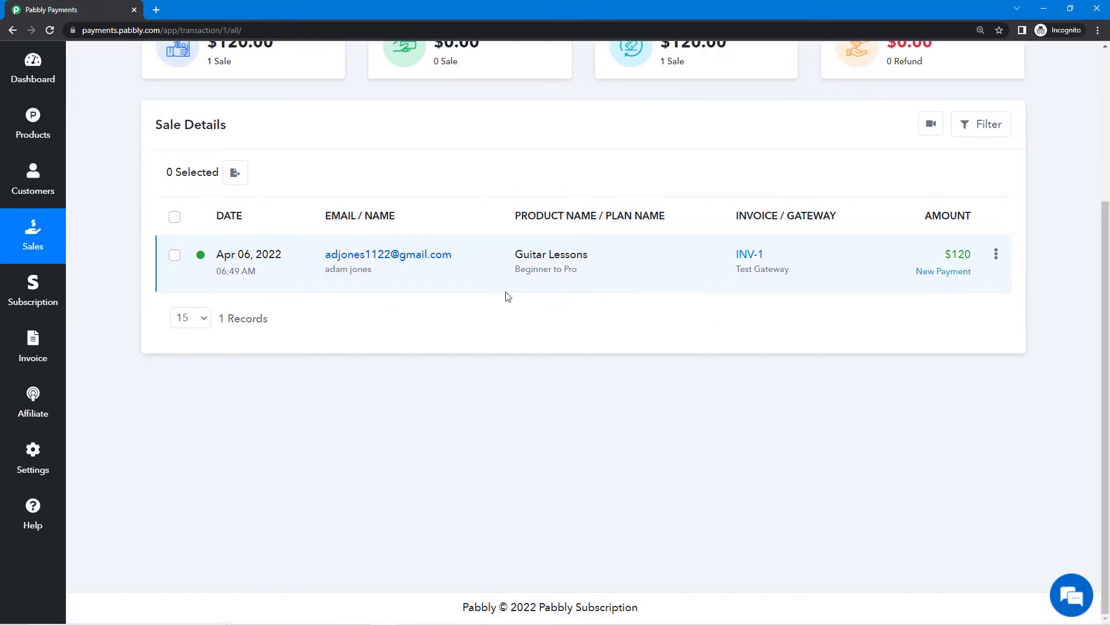
{"action": "left_click", "coordinate": [996, 126]}
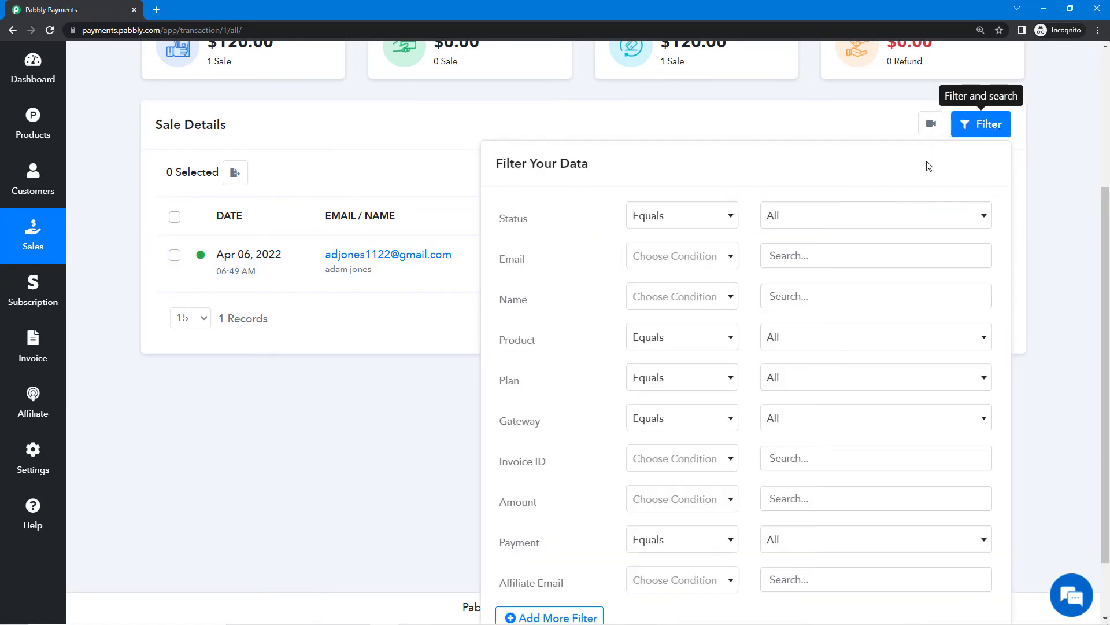
{"action": "left_click", "coordinate": [803, 230]}
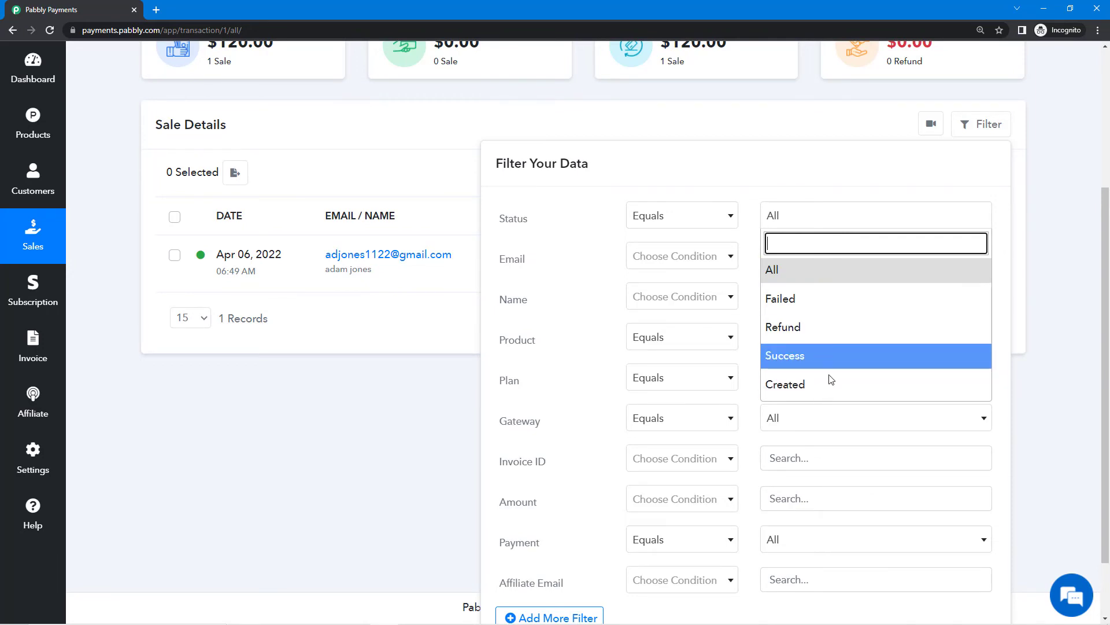
{"action": "left_click", "coordinate": [361, 451]}
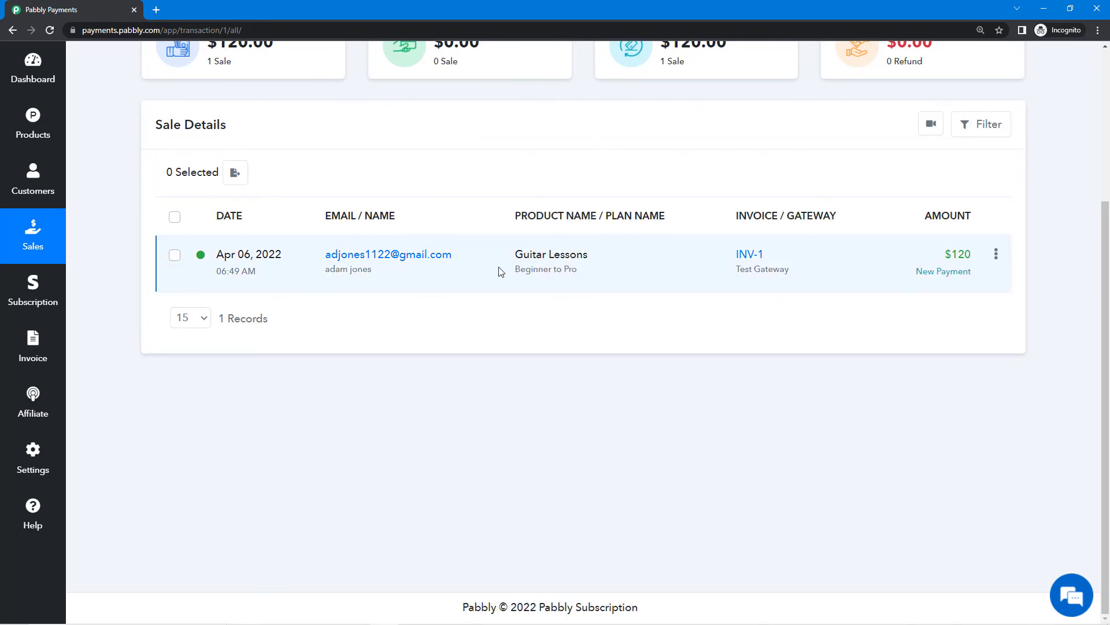
Review the INV-1 transaction details: the $120 Test Gateway payment and saved Visa card.
{"action": "left_click", "coordinate": [432, 263]}
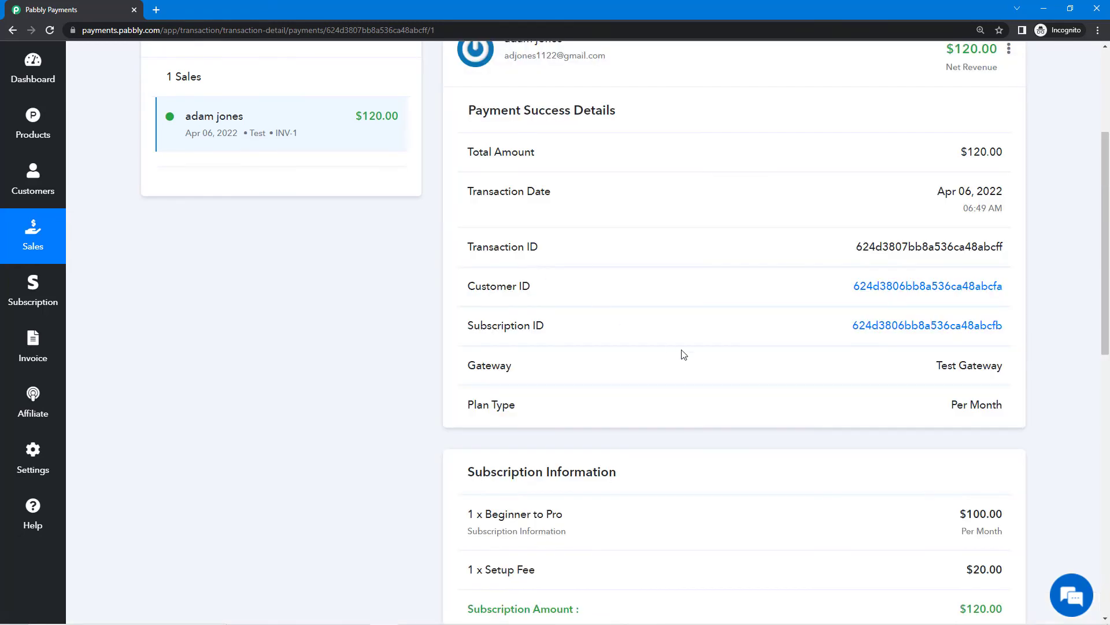
{"action": "scroll", "coordinate": [681, 350], "scroll_direction": "up", "scroll_amount": 4}
{"action": "scroll", "coordinate": [681, 350], "scroll_direction": "down", "scroll_amount": 2}
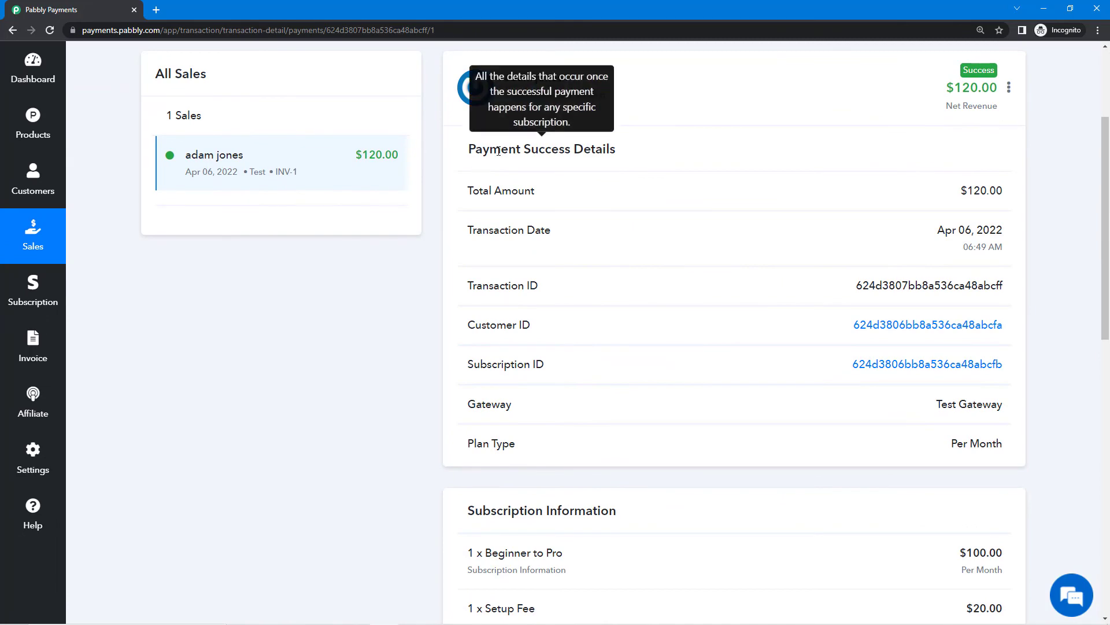
{"action": "scroll", "coordinate": [575, 449], "scroll_direction": "down", "scroll_amount": 3}
{"action": "scroll", "coordinate": [520, 354], "scroll_direction": "down", "scroll_amount": 5}
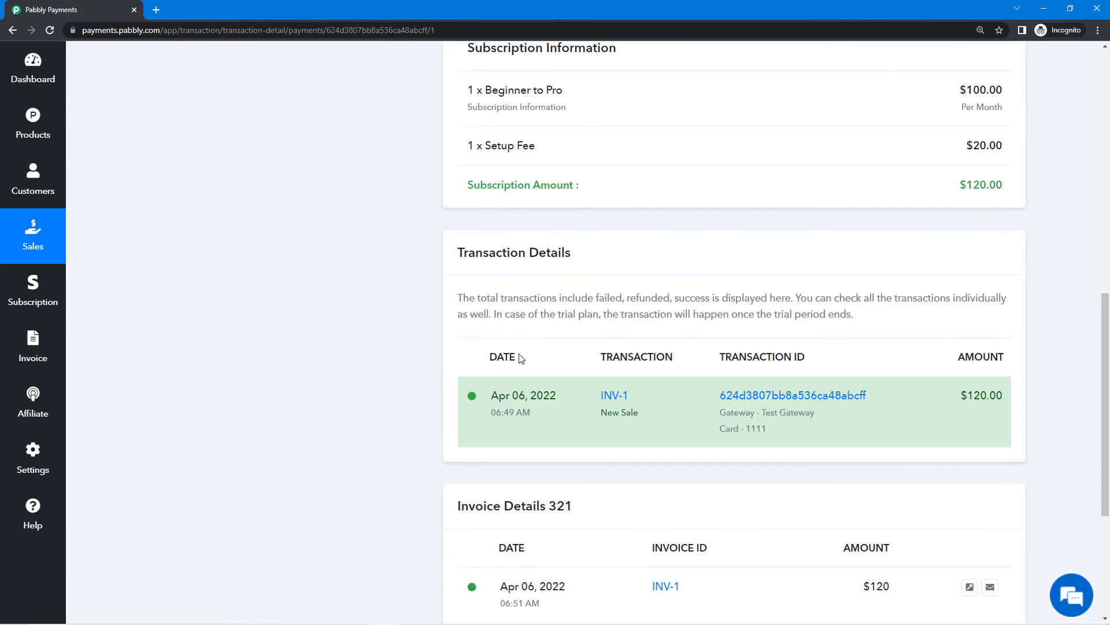
{"action": "scroll", "coordinate": [486, 260], "scroll_direction": "down", "scroll_amount": 5}
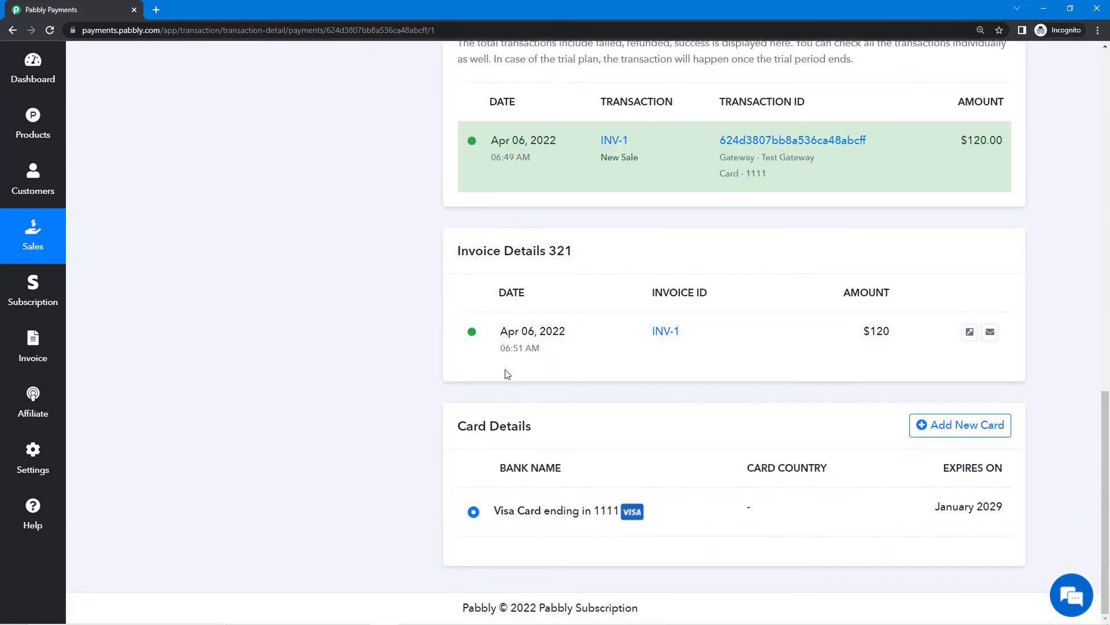
Return to the Sales list and scroll back to the top.
{"action": "left_click", "coordinate": [18, 245]}
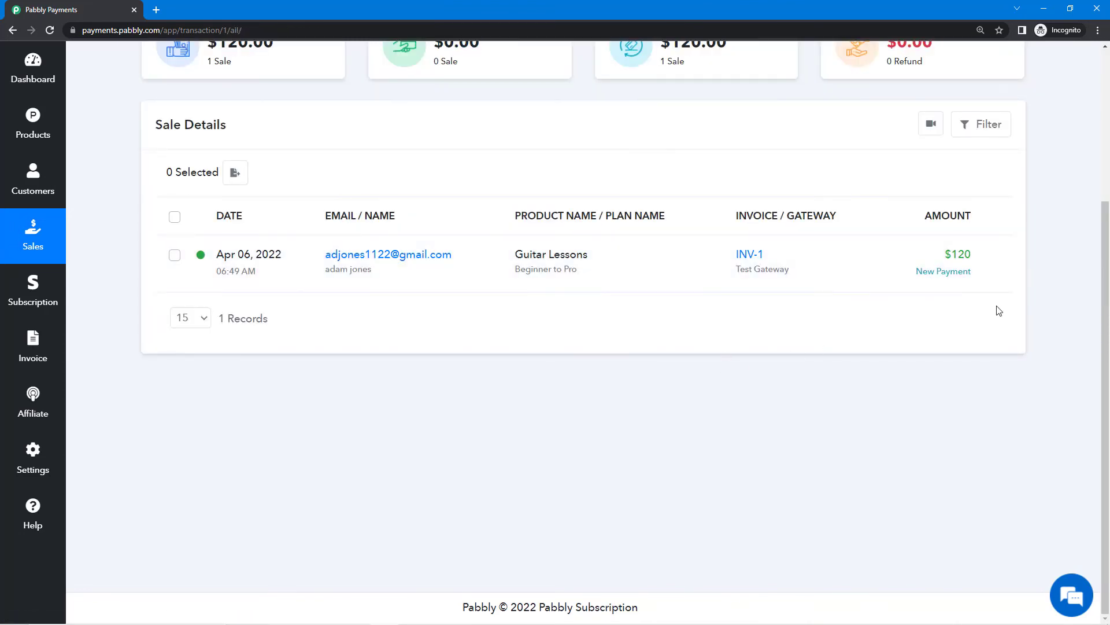
{"action": "scroll", "coordinate": [956, 313], "scroll_direction": "up", "scroll_amount": 2}
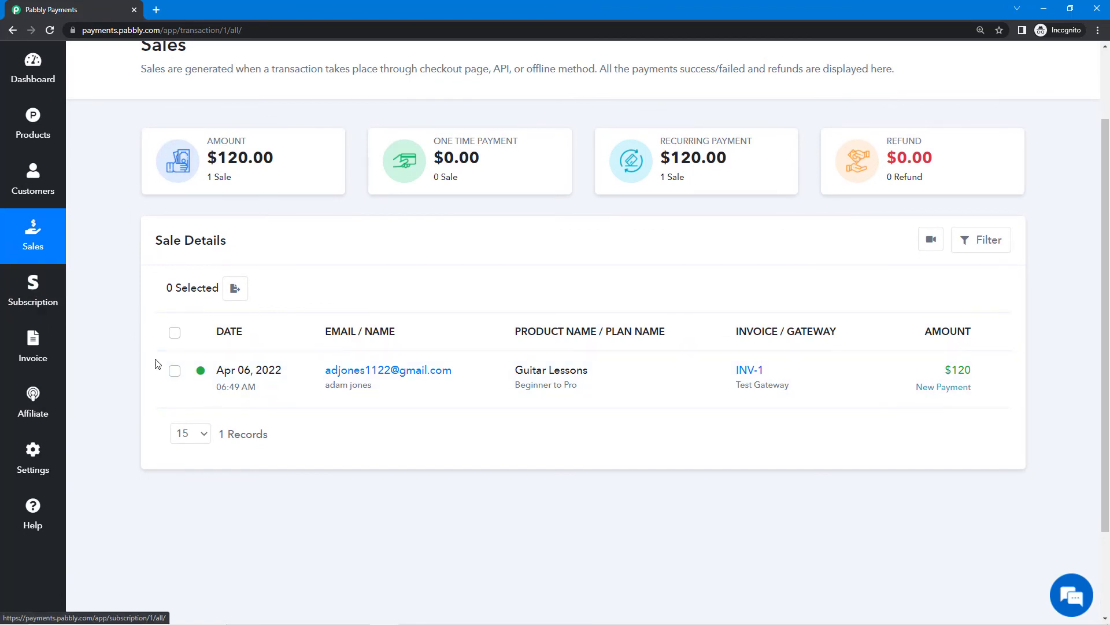
{"action": "scroll", "coordinate": [154, 359], "scroll_direction": "up", "scroll_amount": 2}
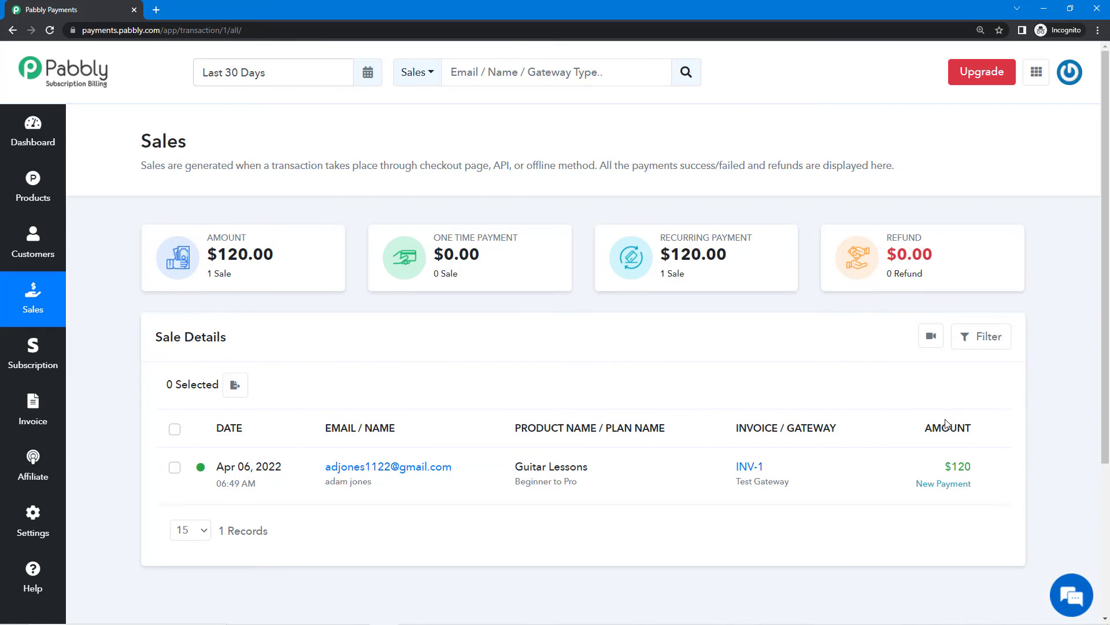
Bring up the Refund form for the $120 Guitar Lessons sale and close it without refunding.
{"action": "mouse_move", "coordinate": [990, 470]}
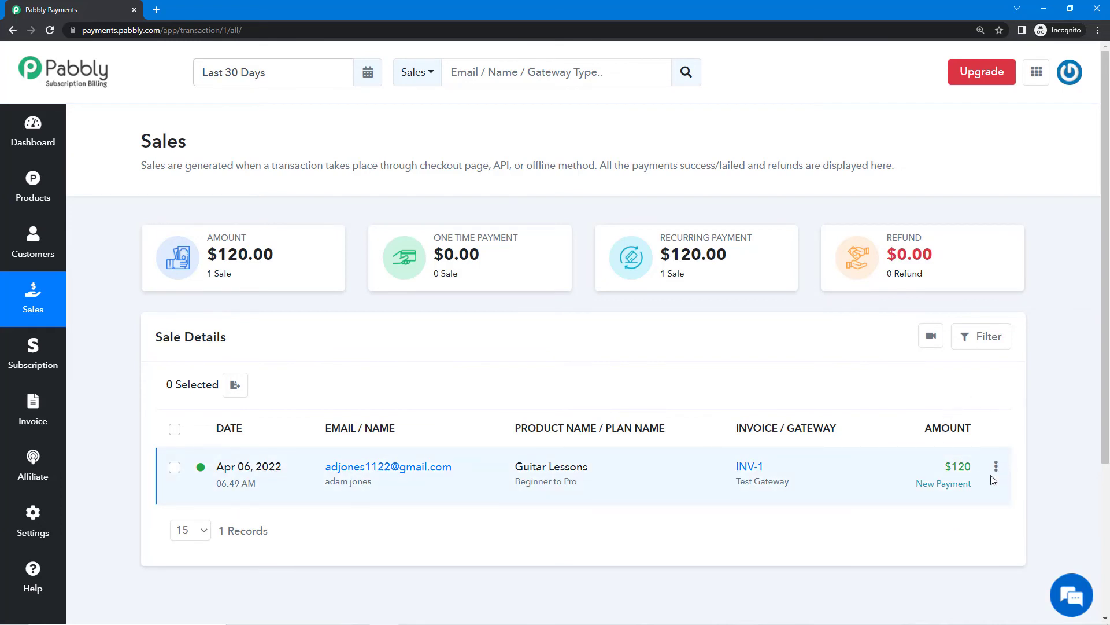
{"action": "left_click", "coordinate": [997, 470]}
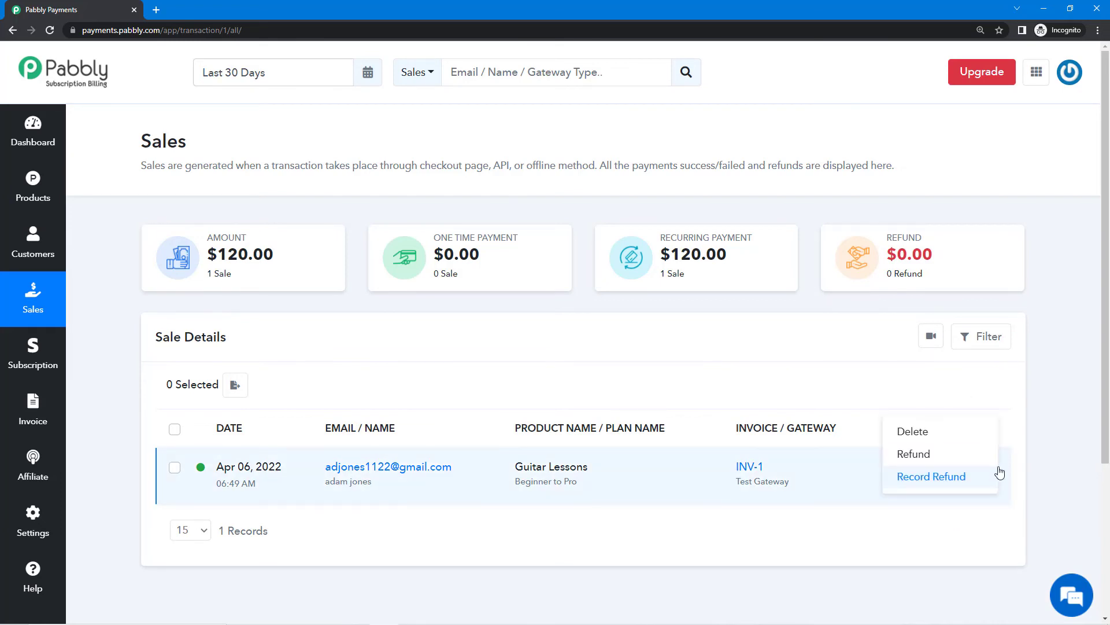
{"action": "left_click", "coordinate": [937, 457]}
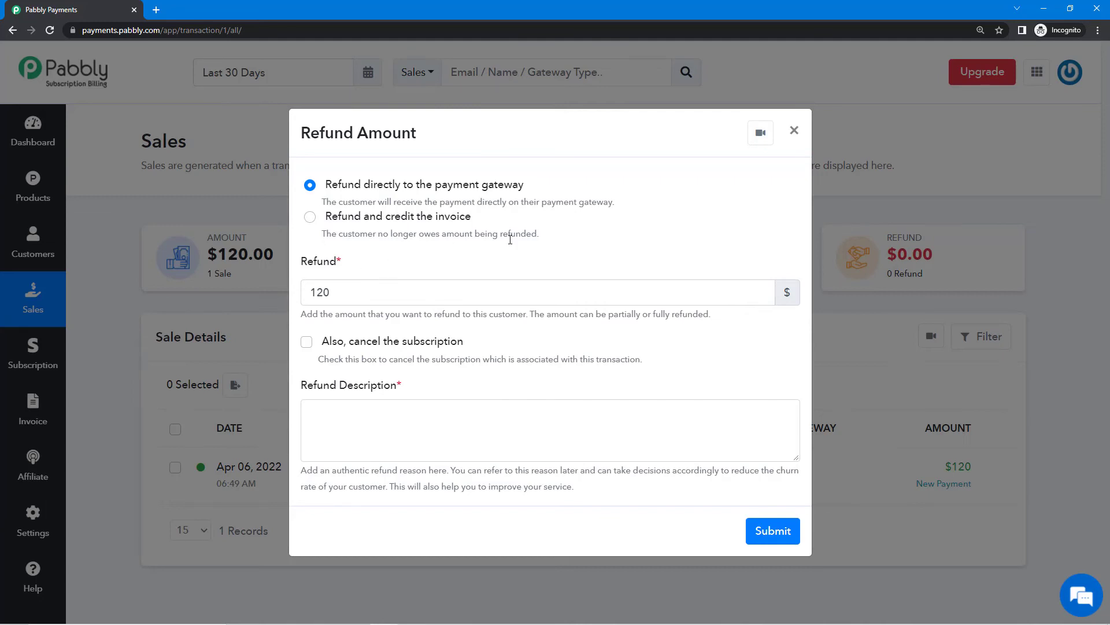
{"action": "left_click", "coordinate": [794, 132]}
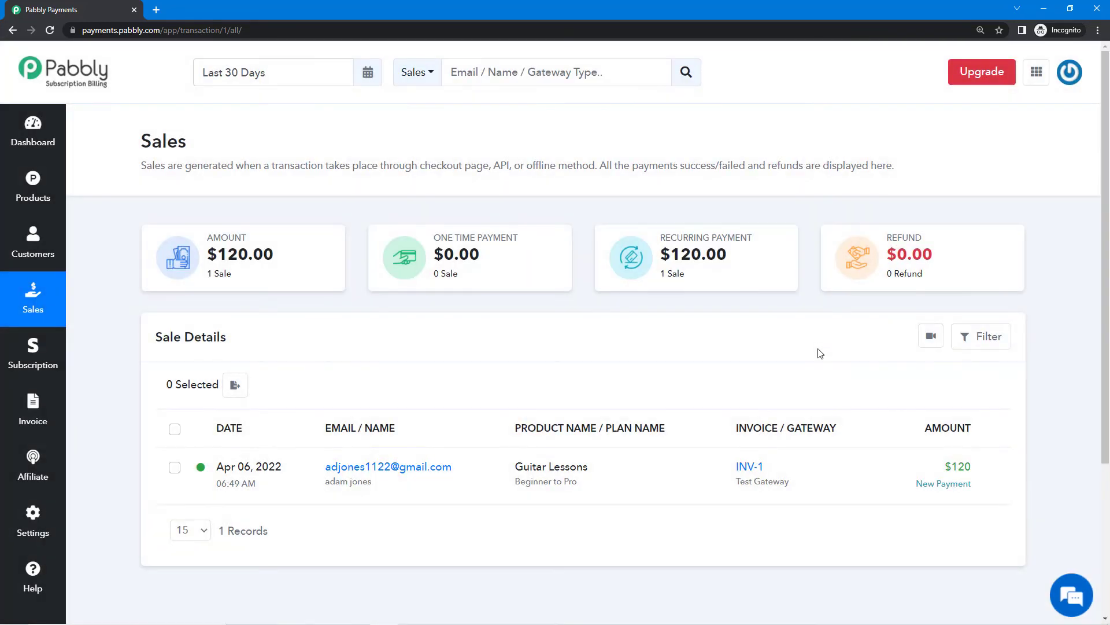
{"action": "scroll", "coordinate": [832, 393], "scroll_direction": "down", "scroll_amount": 2}
{"action": "scroll", "coordinate": [832, 488], "scroll_direction": "up", "scroll_amount": 2}
{"action": "left_click", "coordinate": [43, 363]}
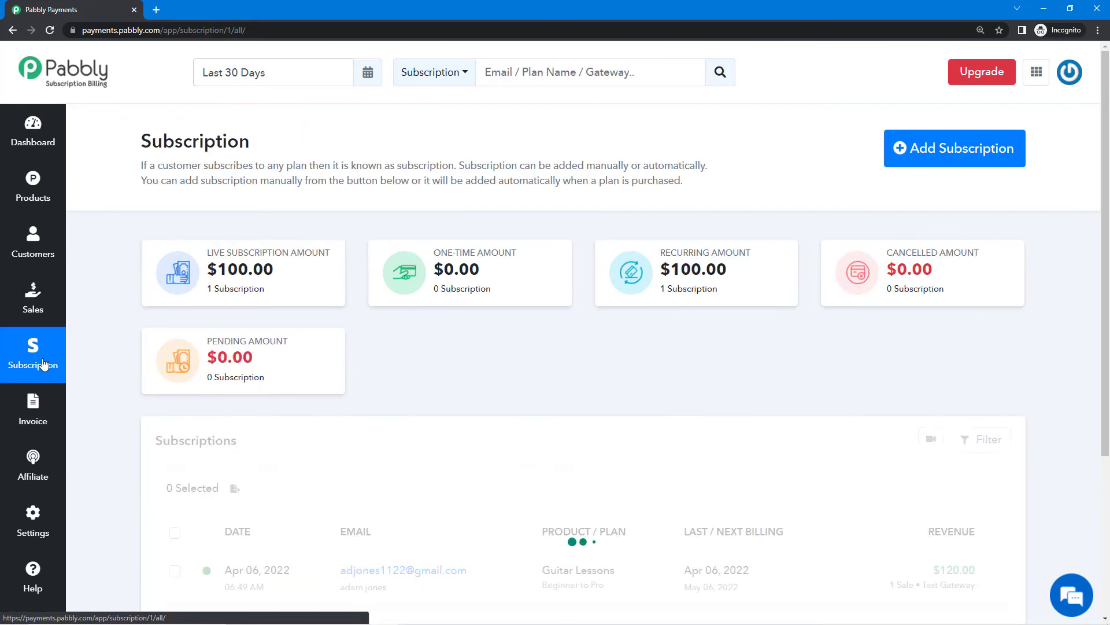
{"action": "scroll", "coordinate": [495, 415], "scroll_direction": "down", "scroll_amount": 3}
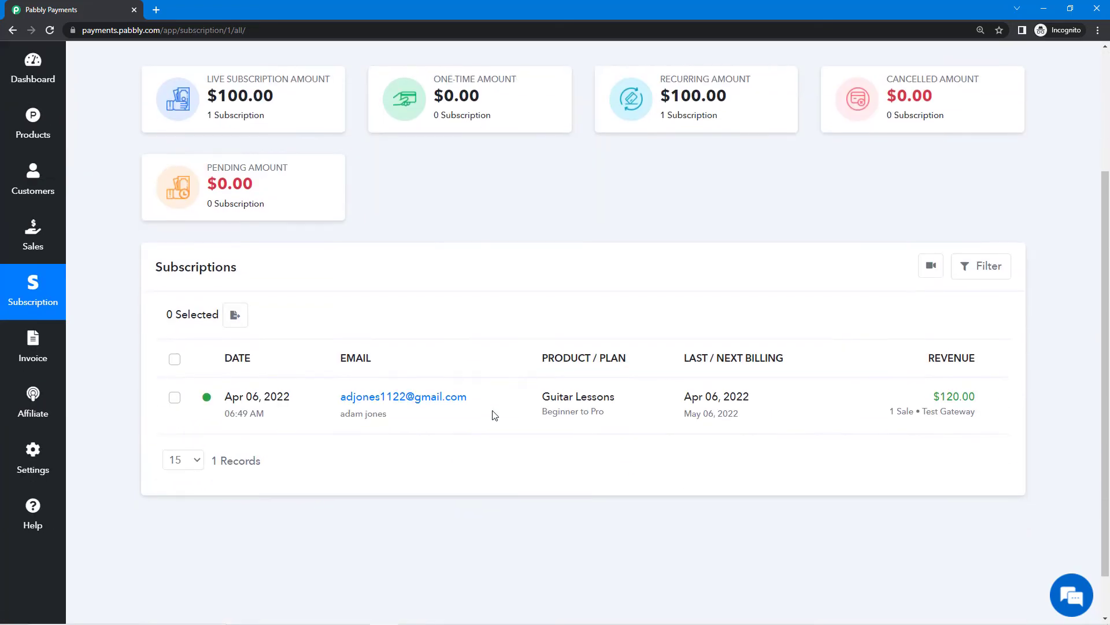
{"action": "scroll", "coordinate": [694, 451], "scroll_direction": "down", "scroll_amount": 1}
{"action": "scroll", "coordinate": [587, 451], "scroll_direction": "up", "scroll_amount": 5}
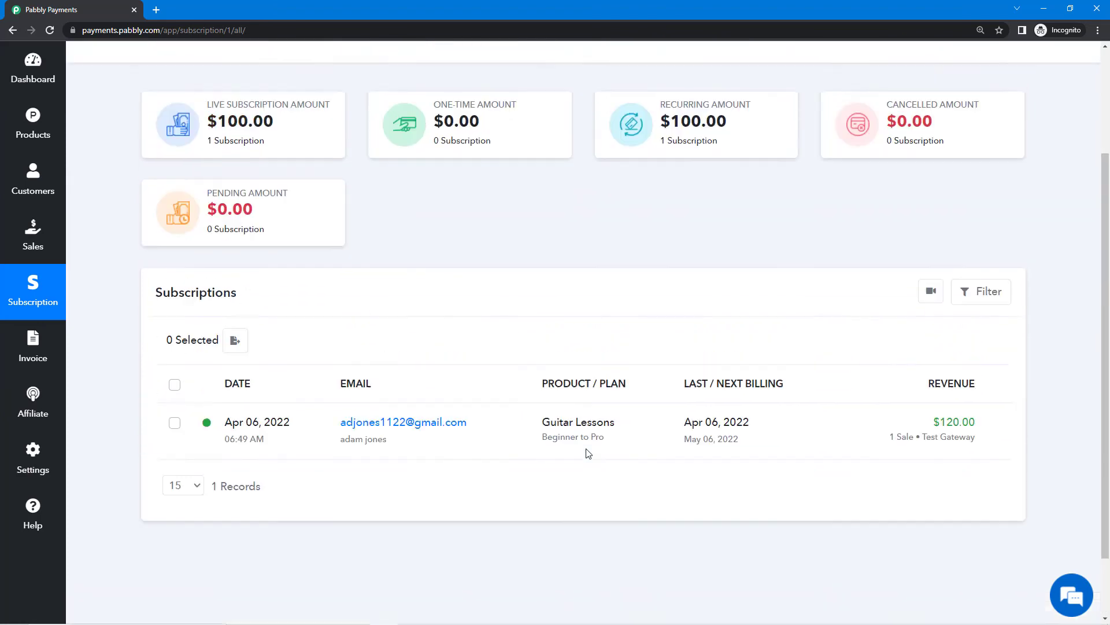
{"action": "scroll", "coordinate": [519, 462], "scroll_direction": "down", "scroll_amount": 3}
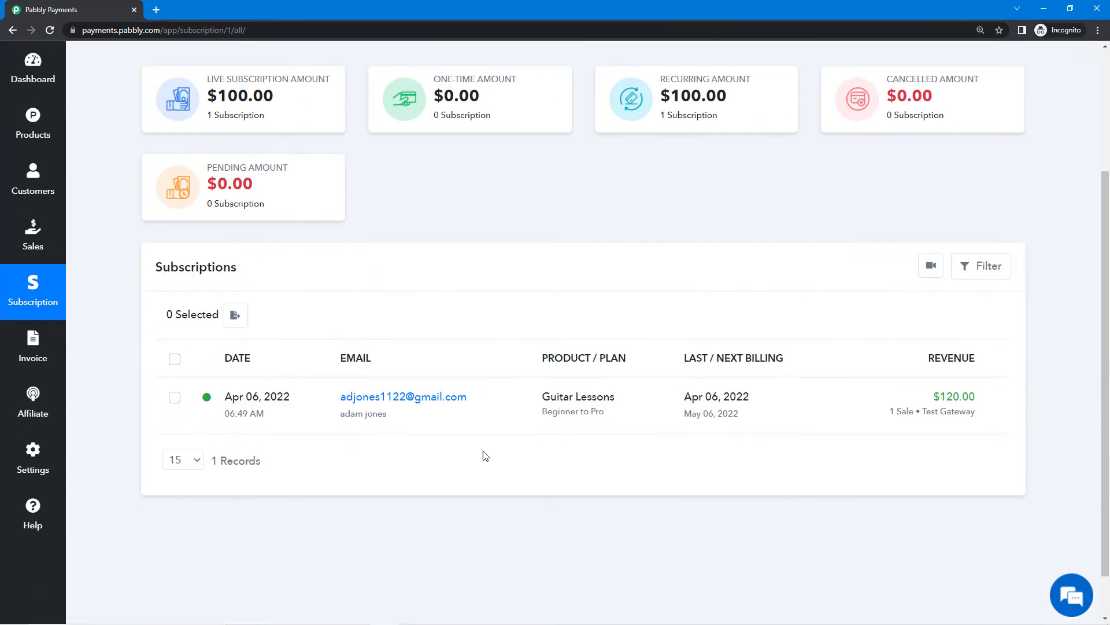
{"action": "left_click", "coordinate": [983, 266]}
{"action": "left_click", "coordinate": [873, 358]}
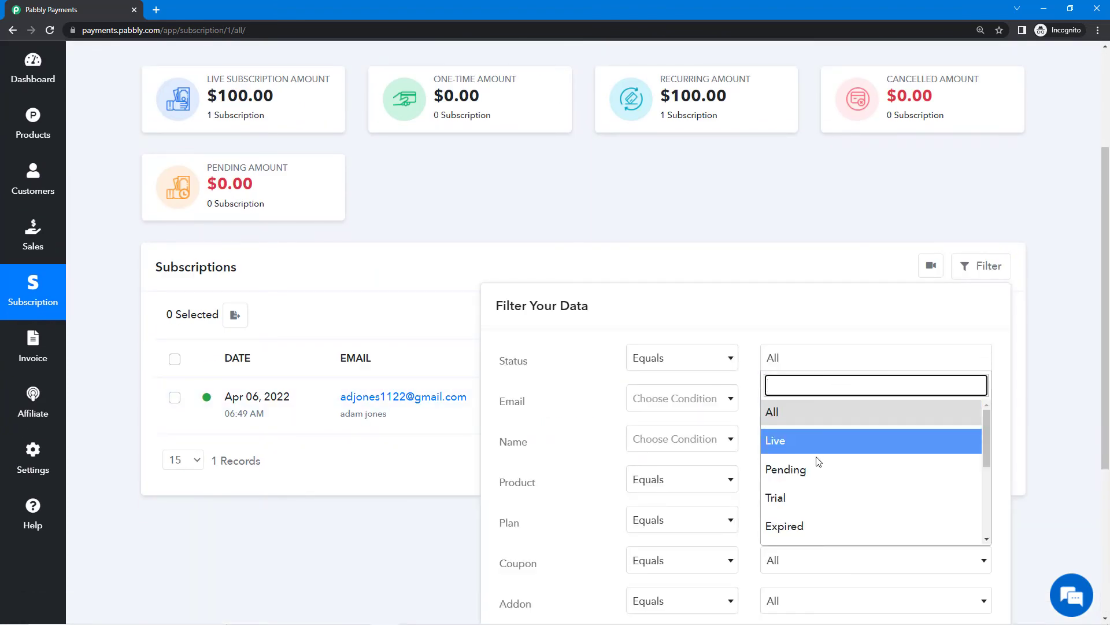
{"action": "scroll", "coordinate": [827, 474], "scroll_direction": "down", "scroll_amount": 1}
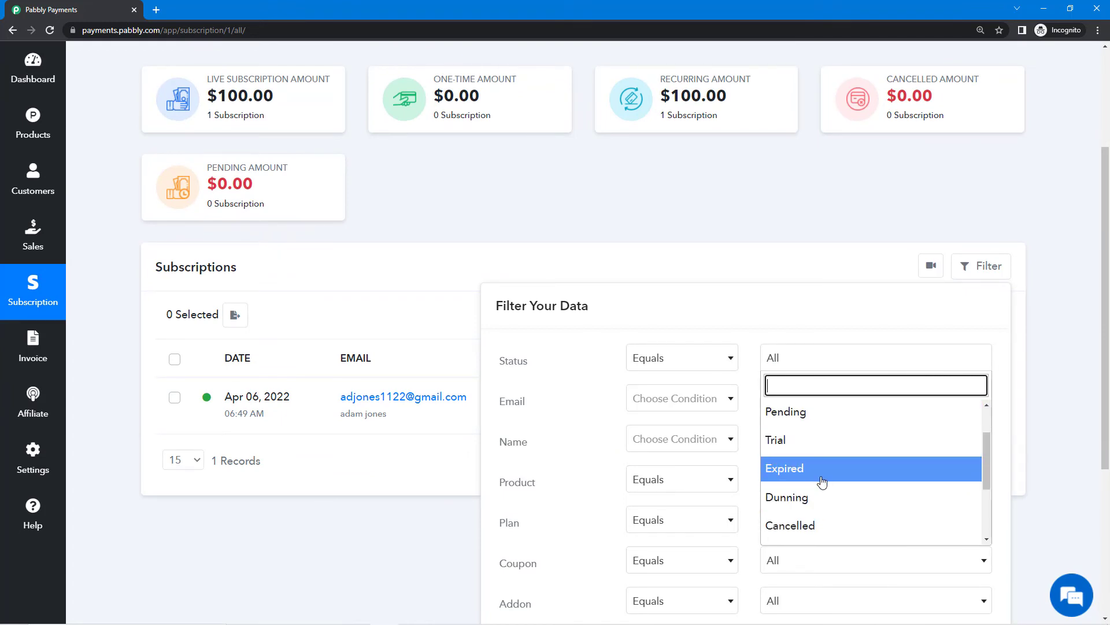
{"action": "left_click", "coordinate": [859, 261]}
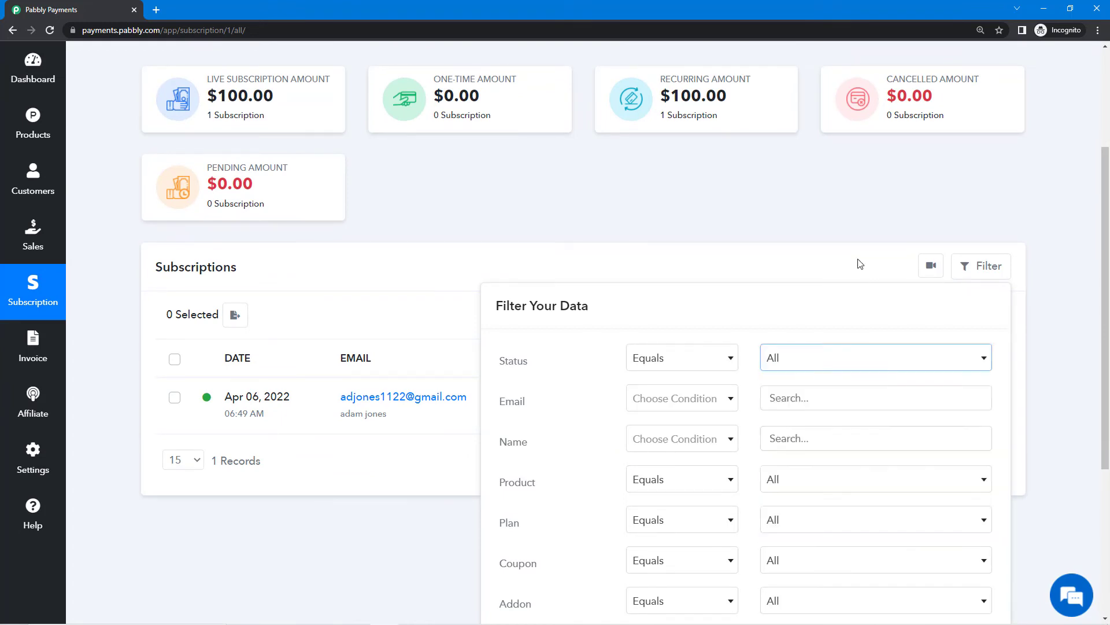
{"action": "scroll", "coordinate": [870, 405], "scroll_direction": "up", "scroll_amount": 3}
{"action": "scroll", "coordinate": [875, 440], "scroll_direction": "down", "scroll_amount": 3}
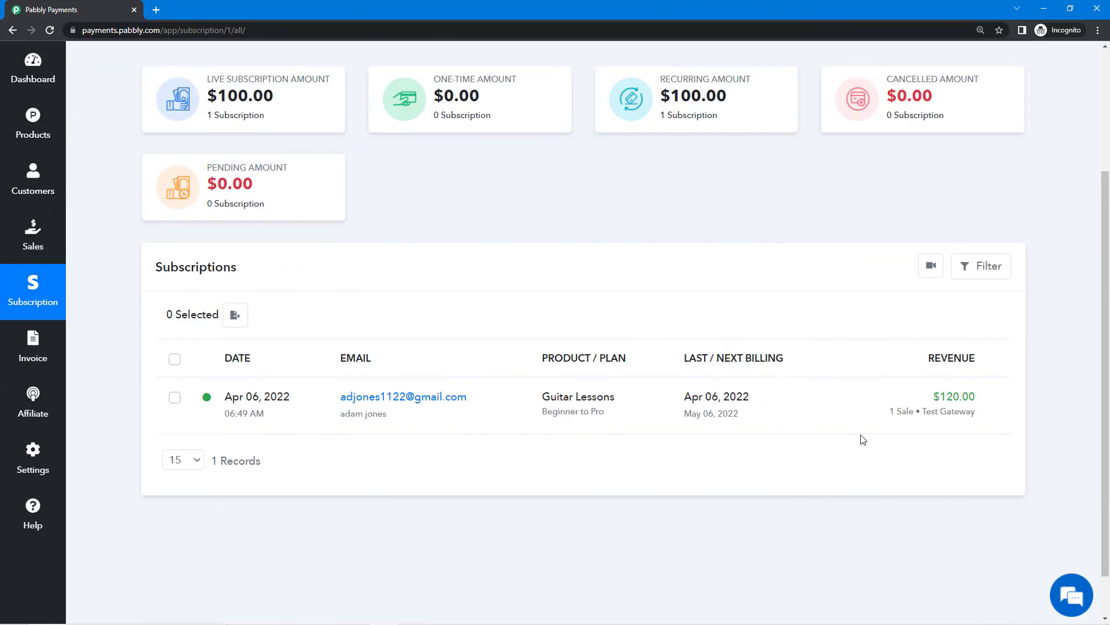
{"action": "scroll", "coordinate": [639, 263], "scroll_direction": "up", "scroll_amount": 3}
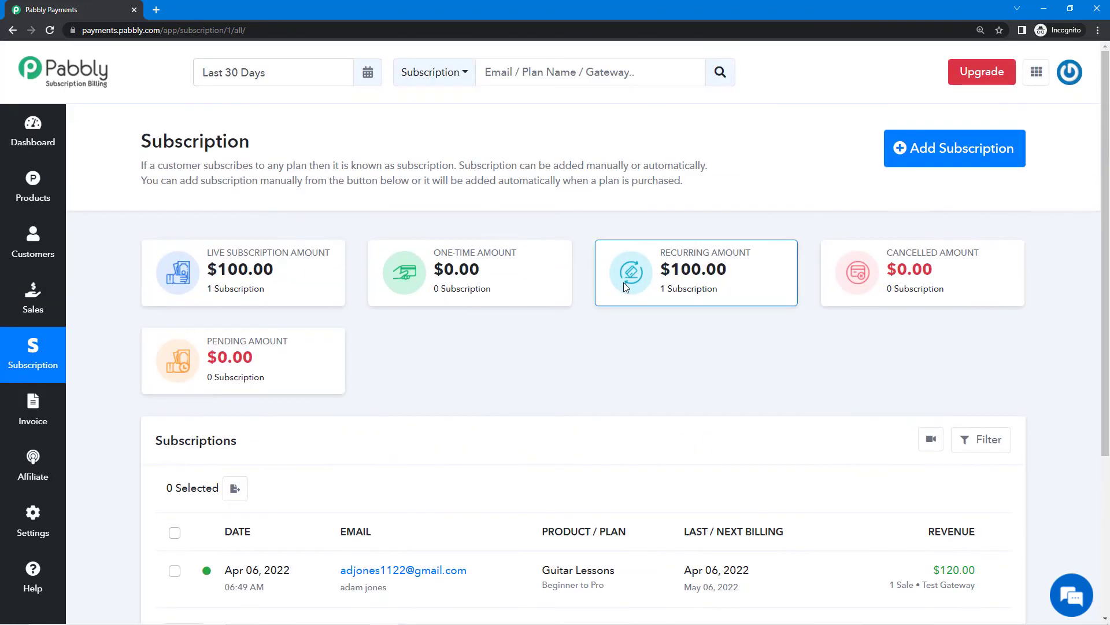
{"action": "scroll", "coordinate": [673, 343], "scroll_direction": "down", "scroll_amount": 2}
{"action": "scroll", "coordinate": [698, 348], "scroll_direction": "up", "scroll_amount": 2}
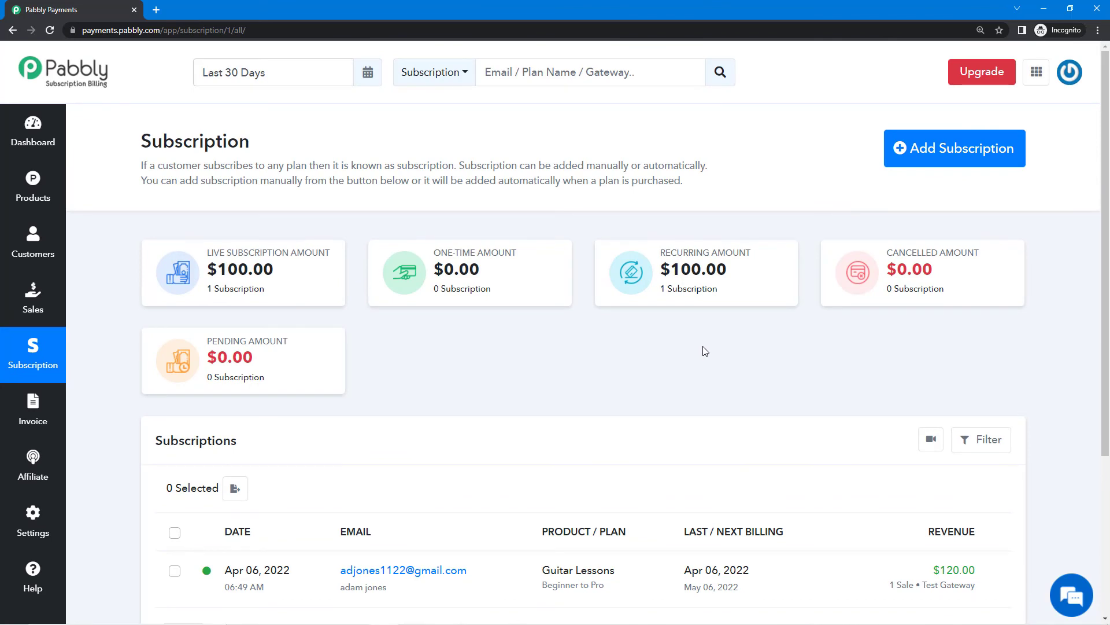
{"action": "scroll", "coordinate": [765, 382], "scroll_direction": "down", "scroll_amount": 2}
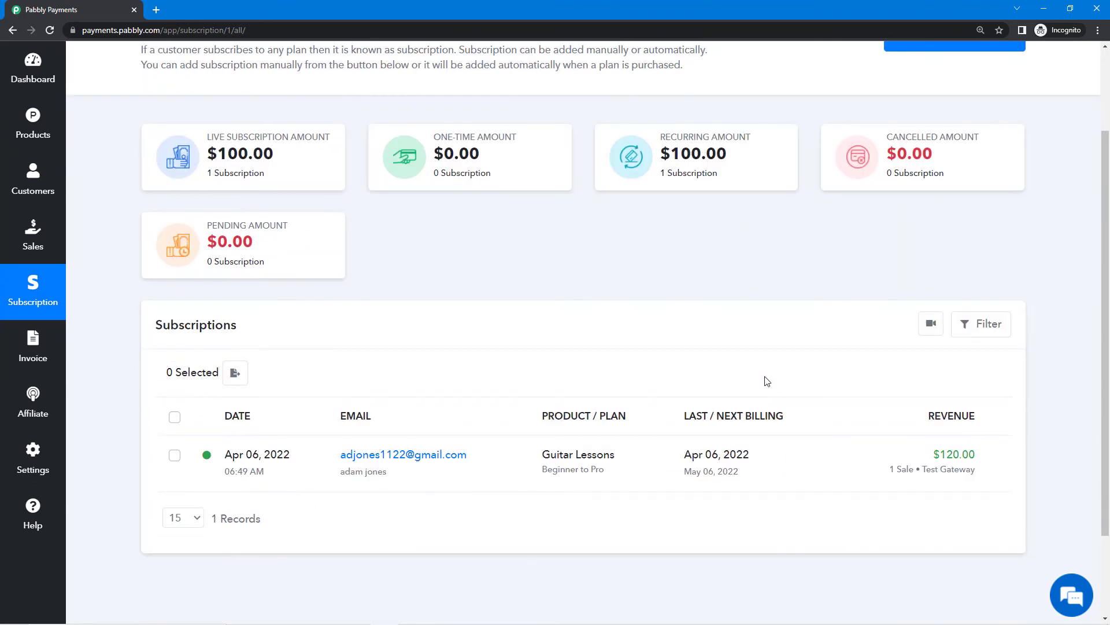
{"action": "scroll", "coordinate": [819, 346], "scroll_direction": "up", "scroll_amount": 2}
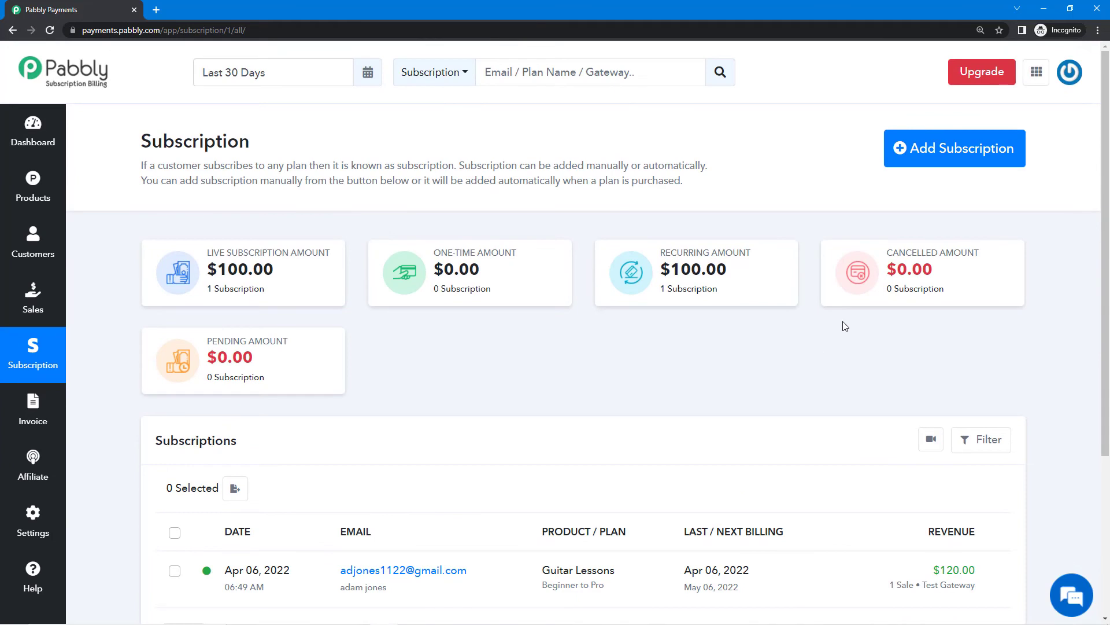
{"action": "left_click", "coordinate": [961, 150]}
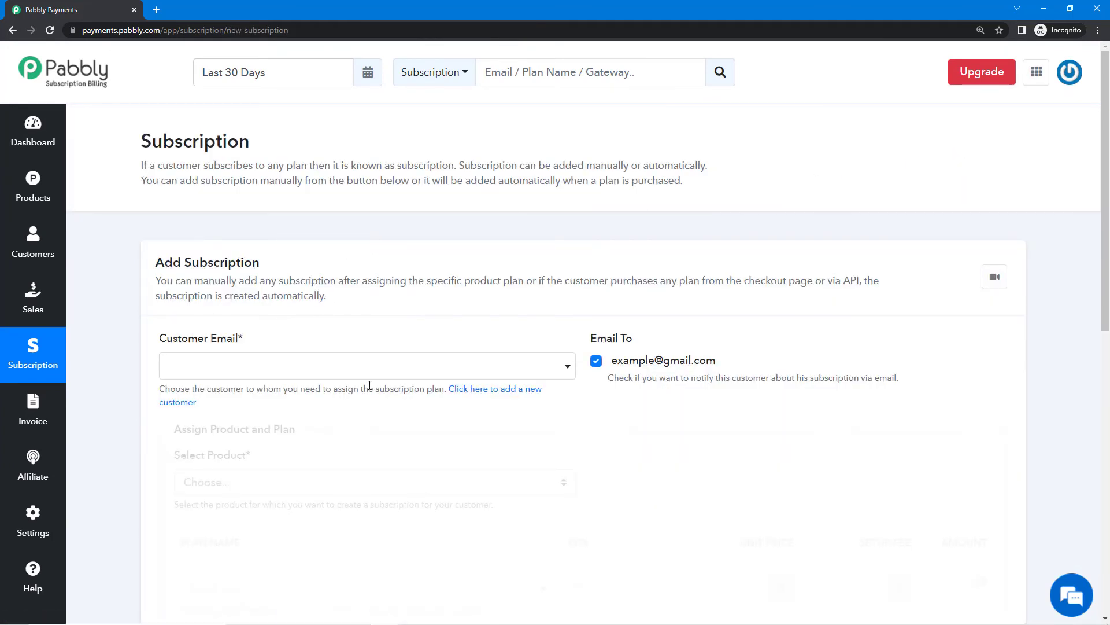
{"action": "scroll", "coordinate": [374, 377], "scroll_direction": "down", "scroll_amount": 2}
{"action": "left_click", "coordinate": [384, 254]}
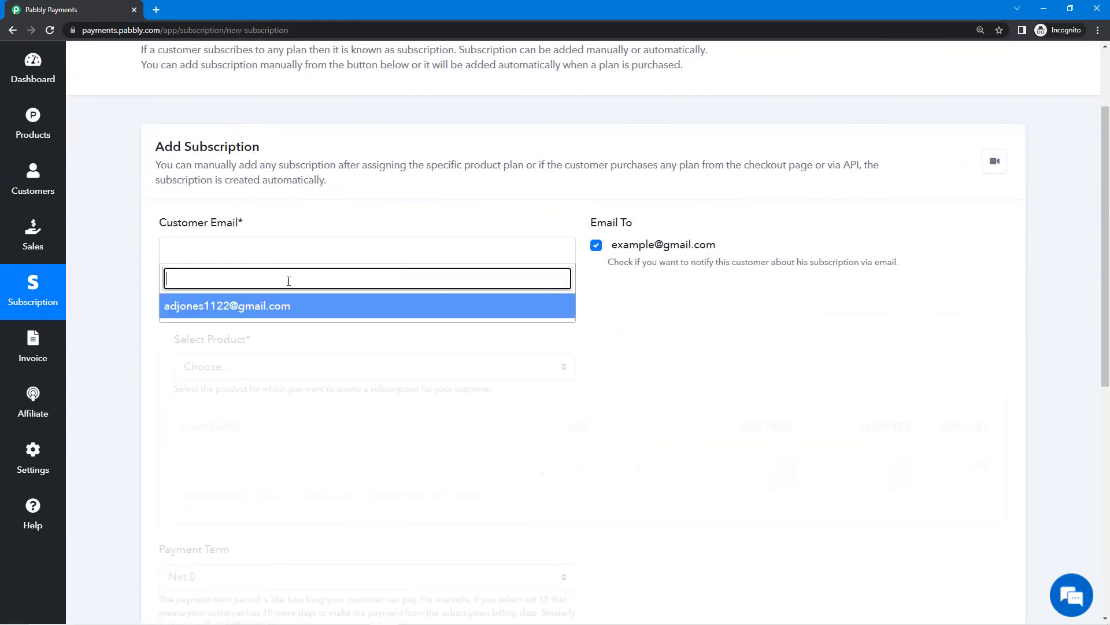
{"action": "left_click", "coordinate": [280, 308]}
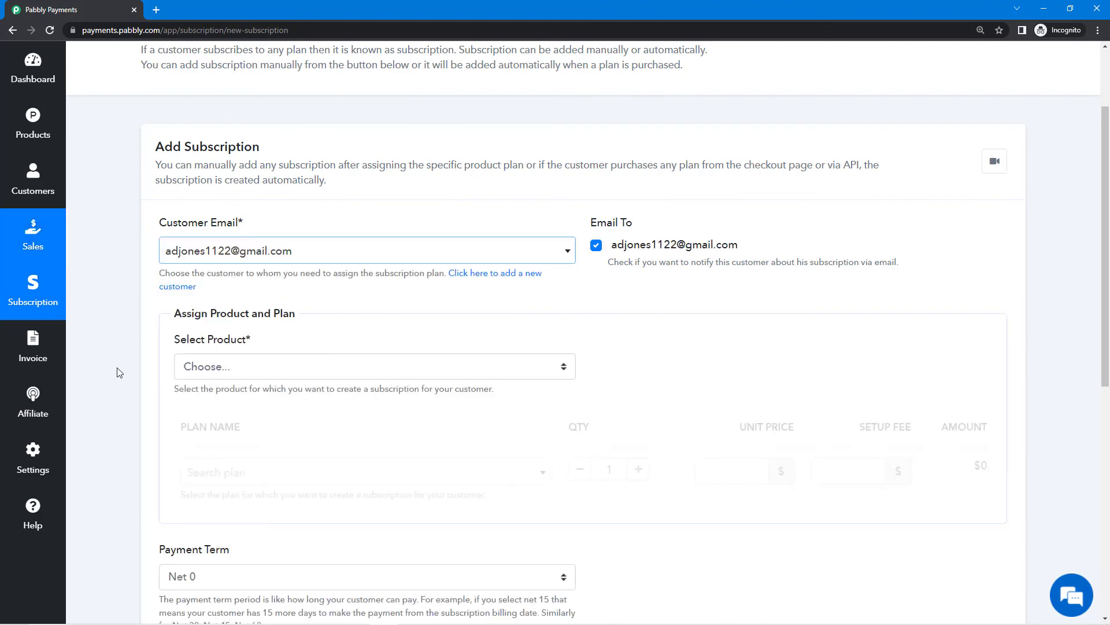
{"action": "scroll", "coordinate": [392, 390], "scroll_direction": "down", "scroll_amount": 5}
{"action": "scroll", "coordinate": [416, 454], "scroll_direction": "up", "scroll_amount": 5}
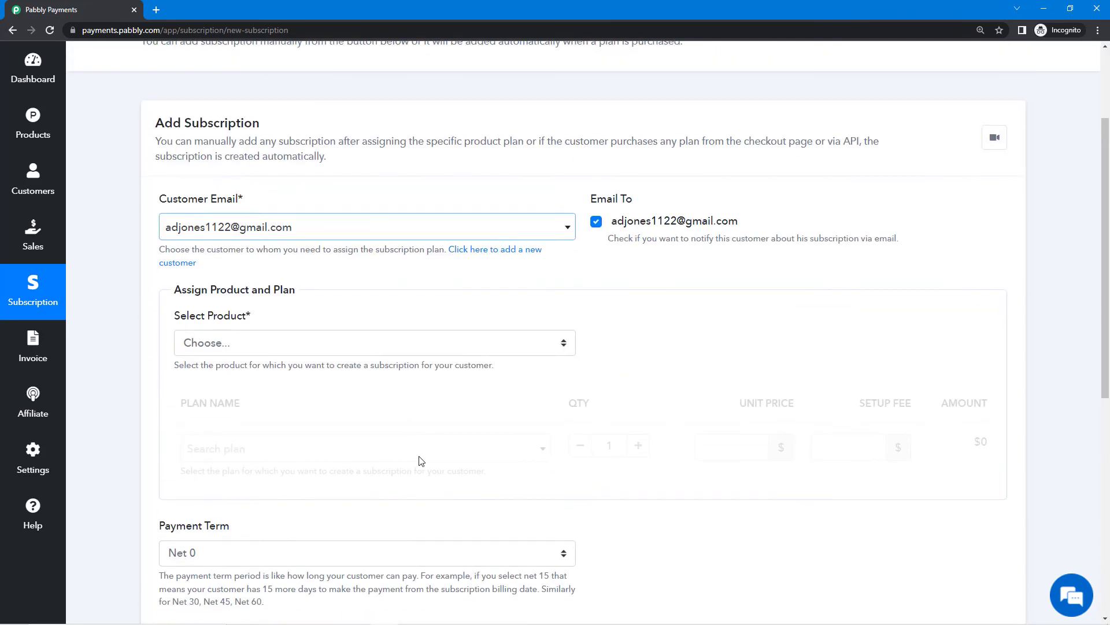
{"action": "left_click", "coordinate": [33, 290]}
{"action": "scroll", "coordinate": [468, 341], "scroll_direction": "down", "scroll_amount": 3}
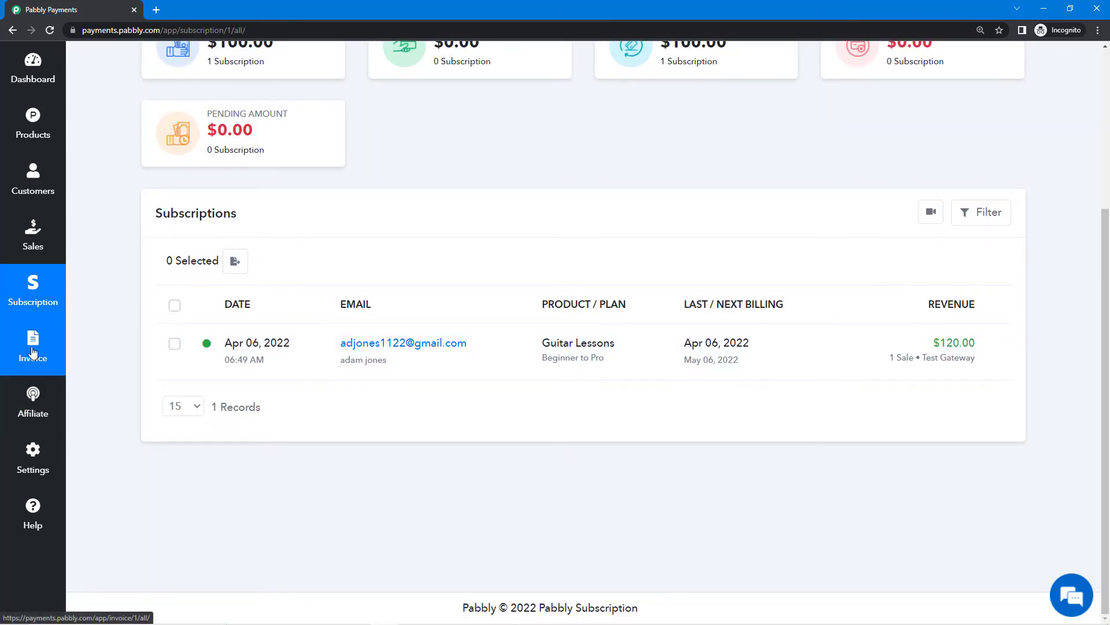
Open invoice INV-1 from the Invoice list: paid $120, $100 Beginner to Pro plus $20 setup fee.
{"action": "left_click", "coordinate": [33, 351]}
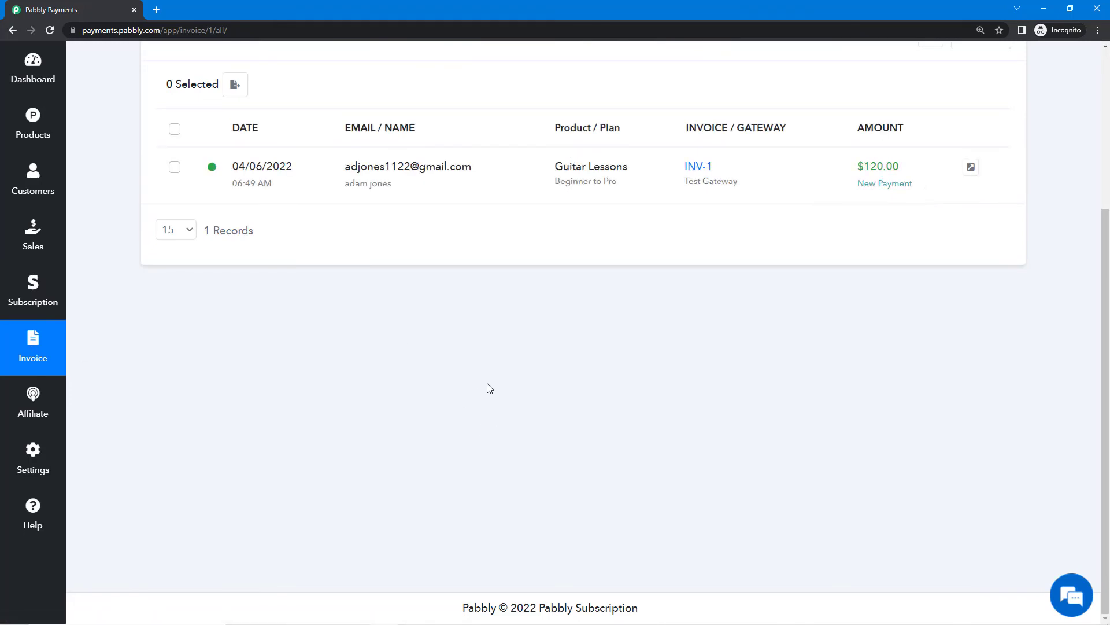
{"action": "scroll", "coordinate": [486, 385], "scroll_direction": "up", "scroll_amount": 3}
{"action": "scroll", "coordinate": [578, 354], "scroll_direction": "down", "scroll_amount": 3}
{"action": "scroll", "coordinate": [567, 344], "scroll_direction": "up", "scroll_amount": 1}
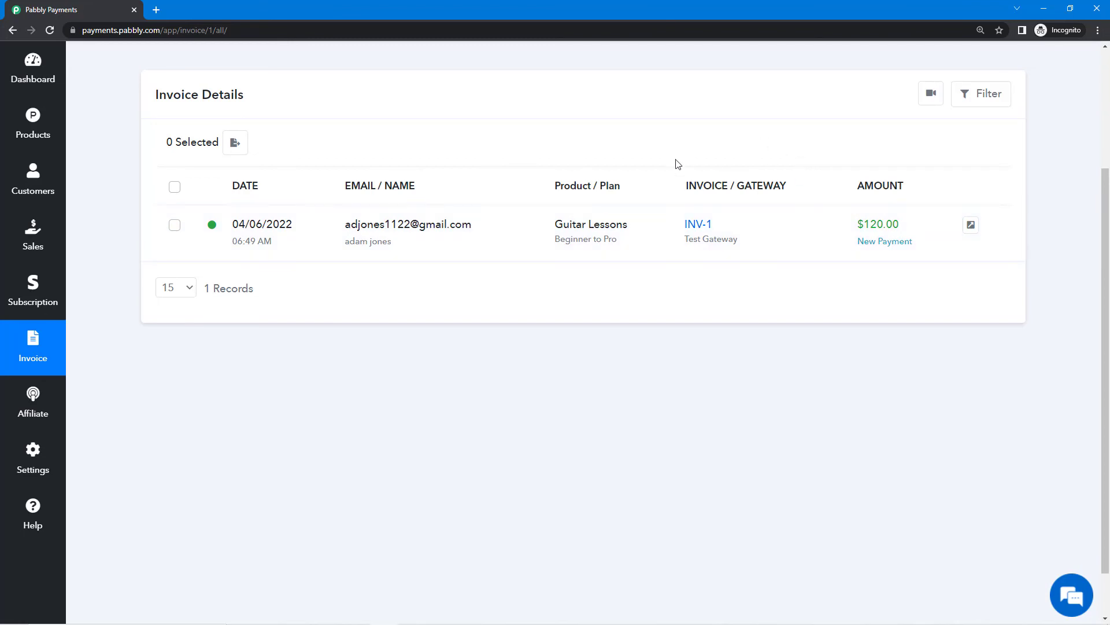
{"action": "scroll", "coordinate": [769, 272], "scroll_direction": "down", "scroll_amount": 1}
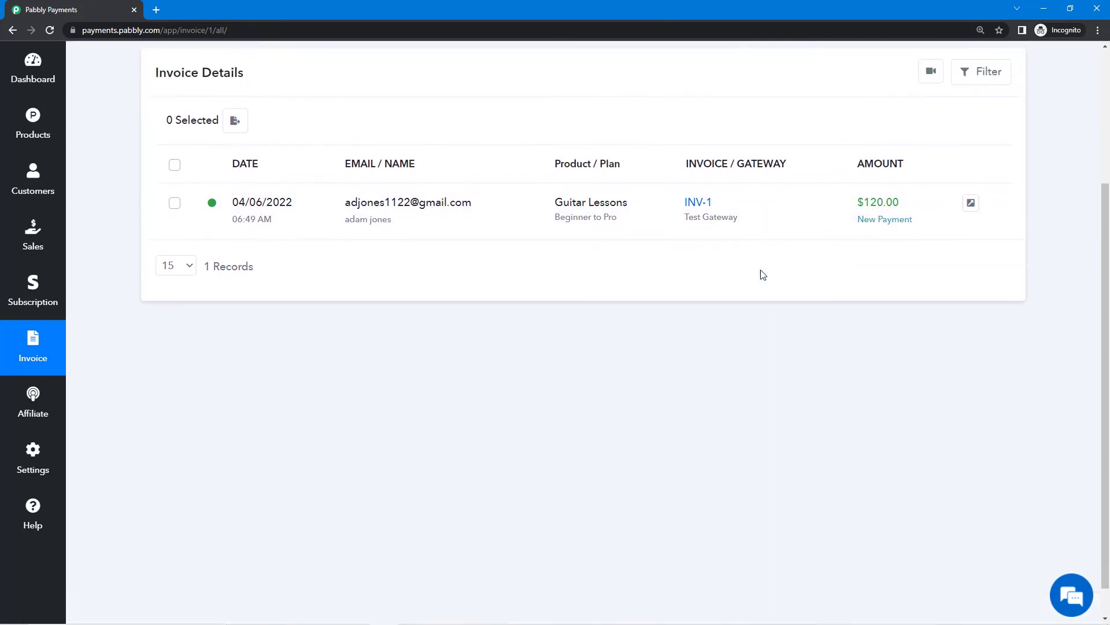
{"action": "scroll", "coordinate": [761, 270], "scroll_direction": "up", "scroll_amount": 2}
{"action": "left_click", "coordinate": [697, 282]}
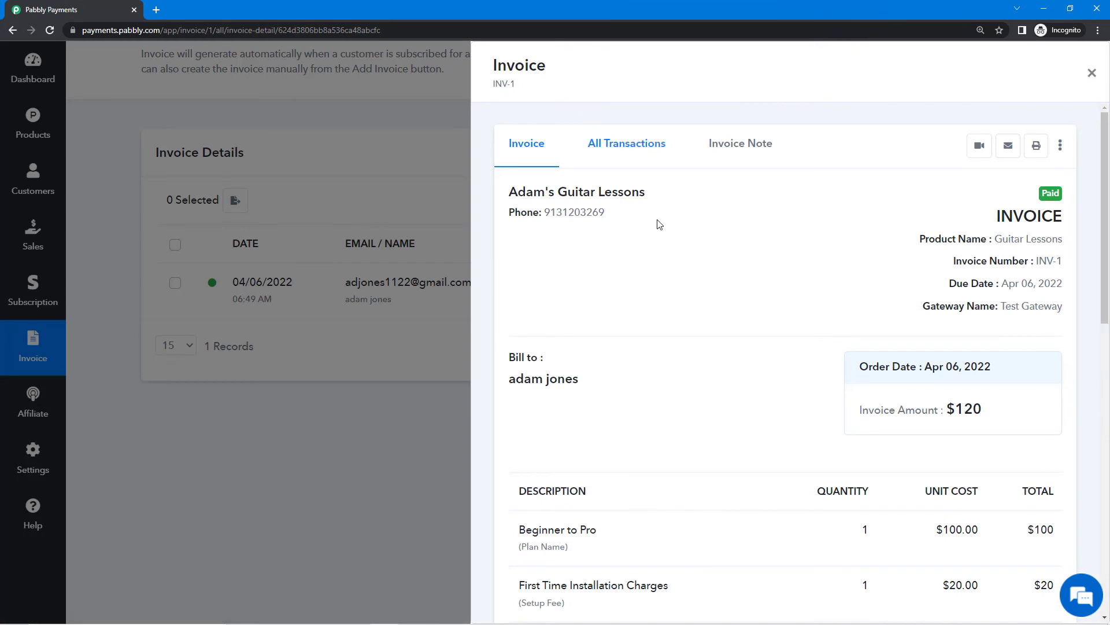
Read INV-1's header: the invoice number, business name and phone number.
{"action": "scroll", "coordinate": [669, 235], "scroll_direction": "down", "scroll_amount": 6}
{"action": "scroll", "coordinate": [683, 324], "scroll_direction": "up", "scroll_amount": 5}
{"action": "scroll", "coordinate": [682, 324], "scroll_direction": "up", "scroll_amount": 1}
{"action": "left_click_drag", "start_coordinate": [493, 70], "coordinate": [531, 85]}
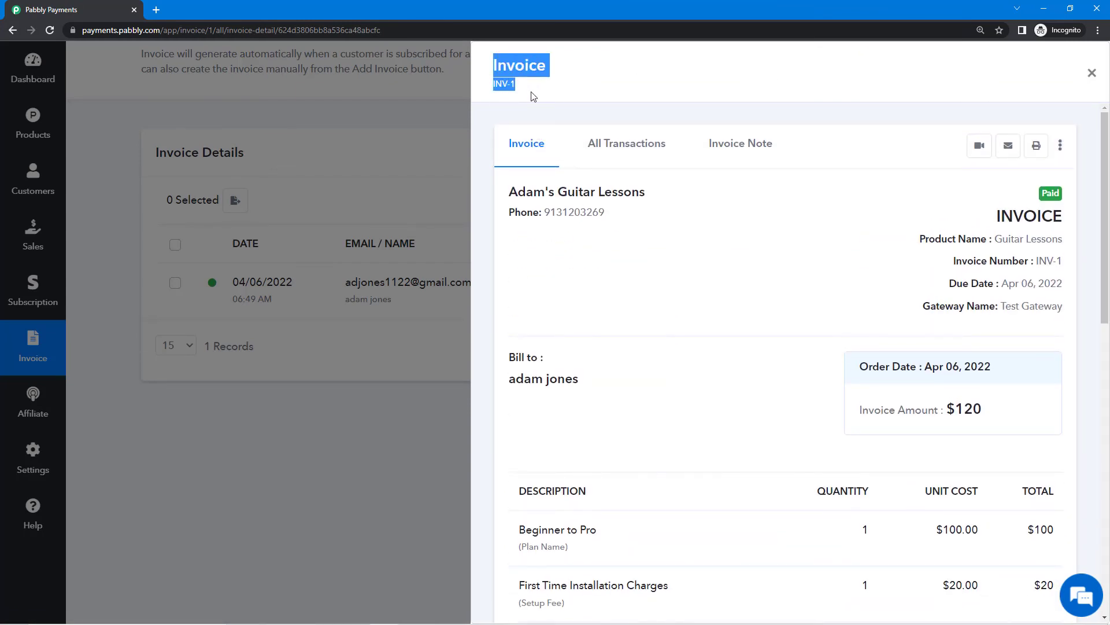
{"action": "left_click", "coordinate": [516, 88]}
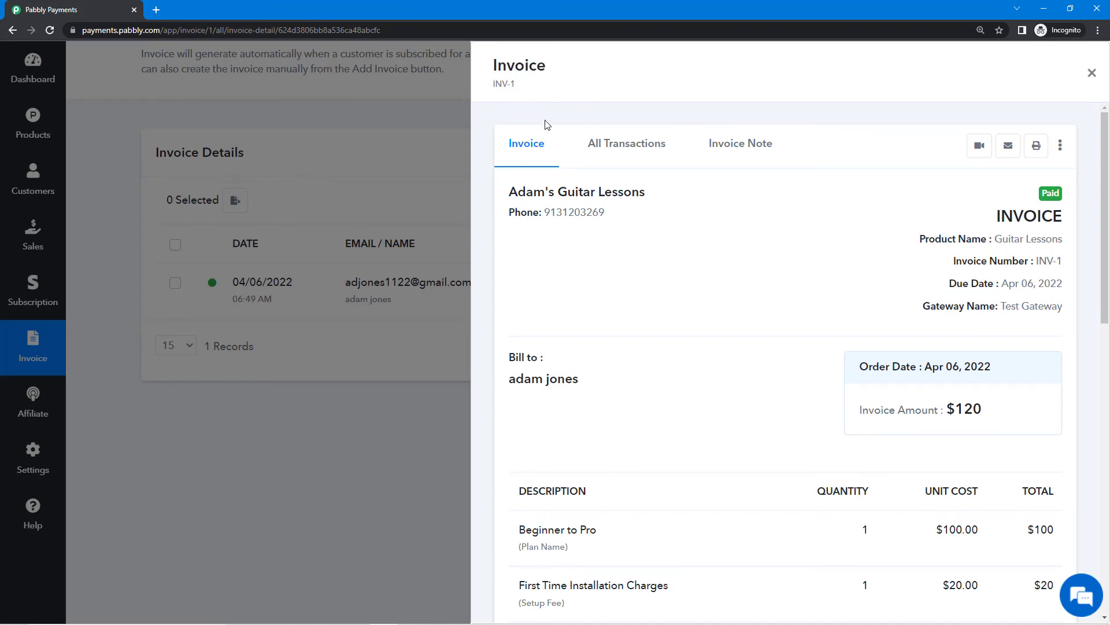
{"action": "left_click_drag", "start_coordinate": [510, 190], "coordinate": [620, 231]}
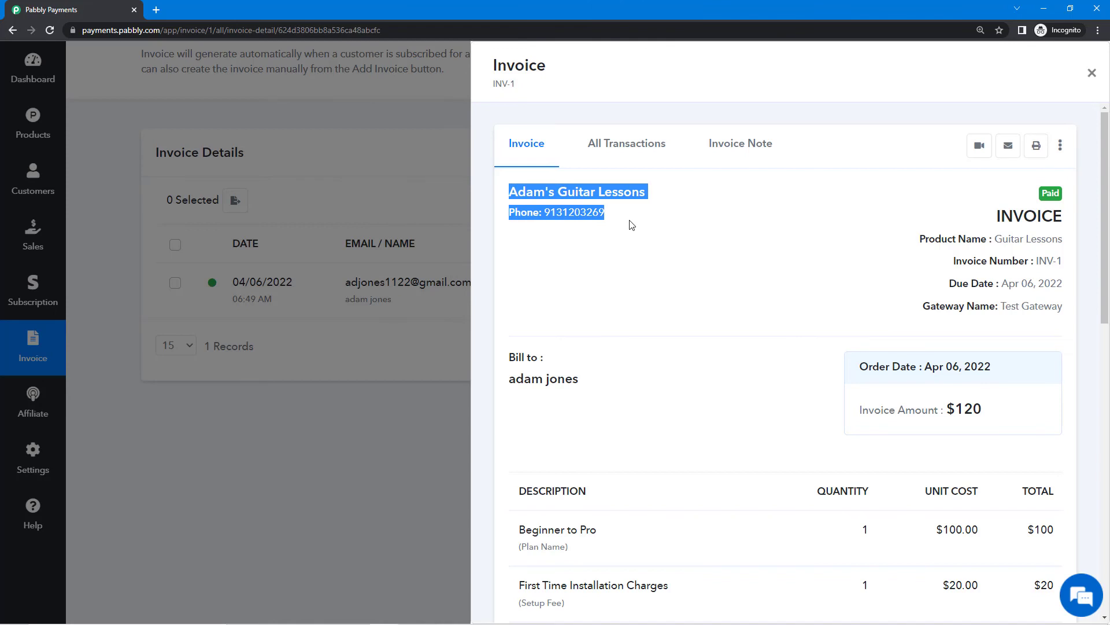
{"action": "left_click", "coordinate": [632, 225]}
{"action": "scroll", "coordinate": [746, 283], "scroll_direction": "down", "scroll_amount": 2}
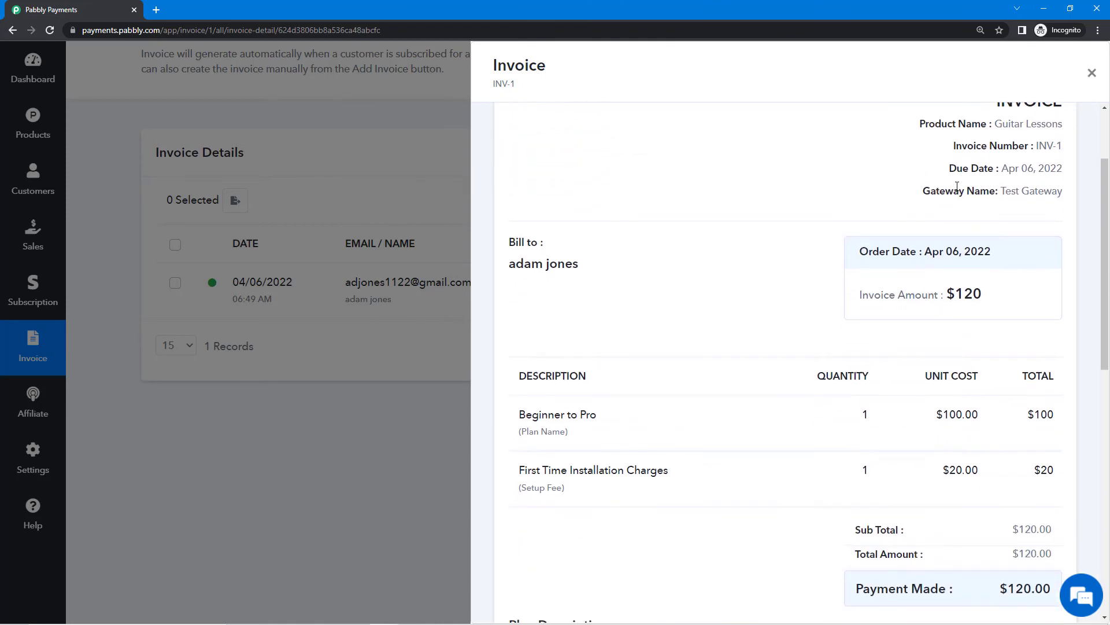
{"action": "scroll", "coordinate": [972, 208], "scroll_direction": "up", "scroll_amount": 2}
Review INV-1's product line items, then close the panel back to the Invoice list.
{"action": "left_click_drag", "start_coordinate": [980, 214], "coordinate": [1069, 235]}
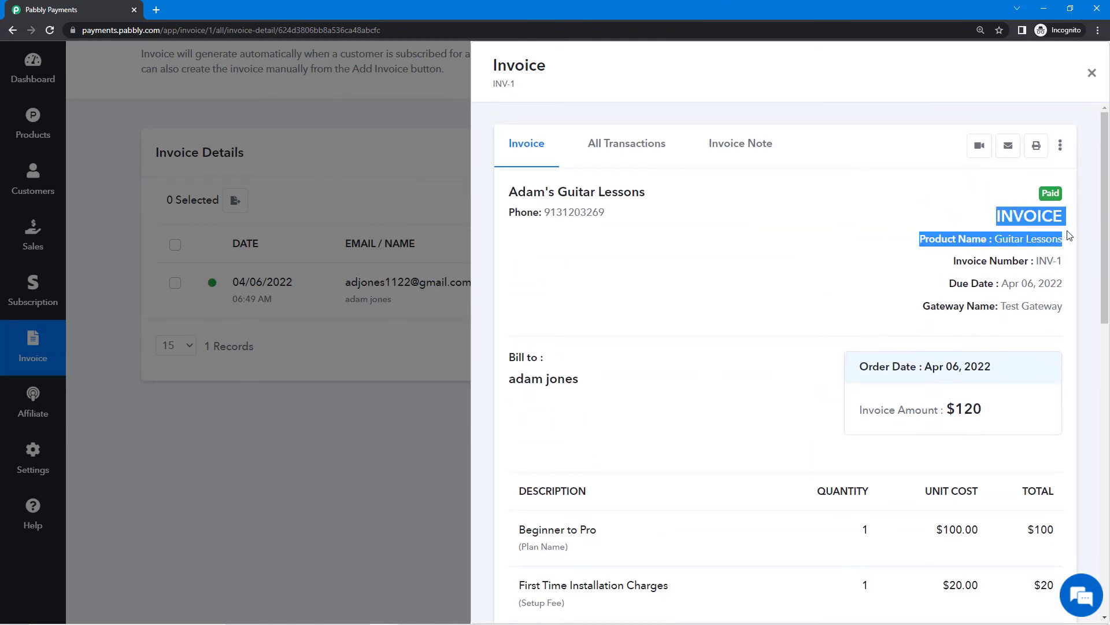
{"action": "left_click", "coordinate": [903, 292]}
{"action": "scroll", "coordinate": [605, 286], "scroll_direction": "down", "scroll_amount": 3}
{"action": "scroll", "coordinate": [623, 370], "scroll_direction": "down", "scroll_amount": 1}
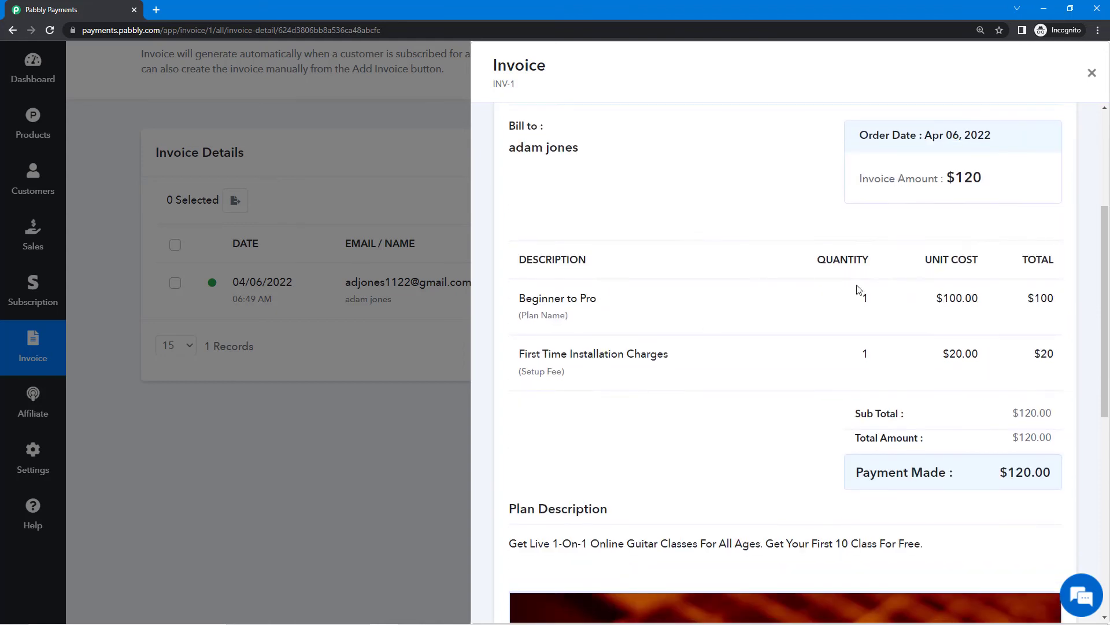
{"action": "left_click_drag", "start_coordinate": [858, 298], "coordinate": [892, 315]}
{"action": "scroll", "coordinate": [836, 387], "scroll_direction": "down", "scroll_amount": 7}
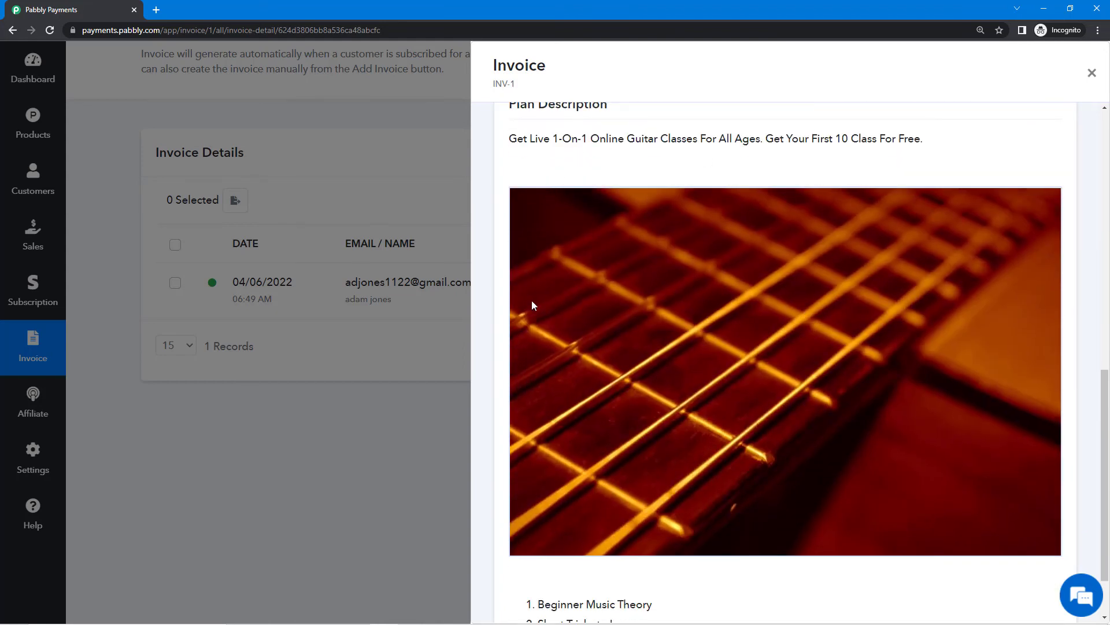
{"action": "scroll", "coordinate": [602, 459], "scroll_direction": "down", "scroll_amount": 2}
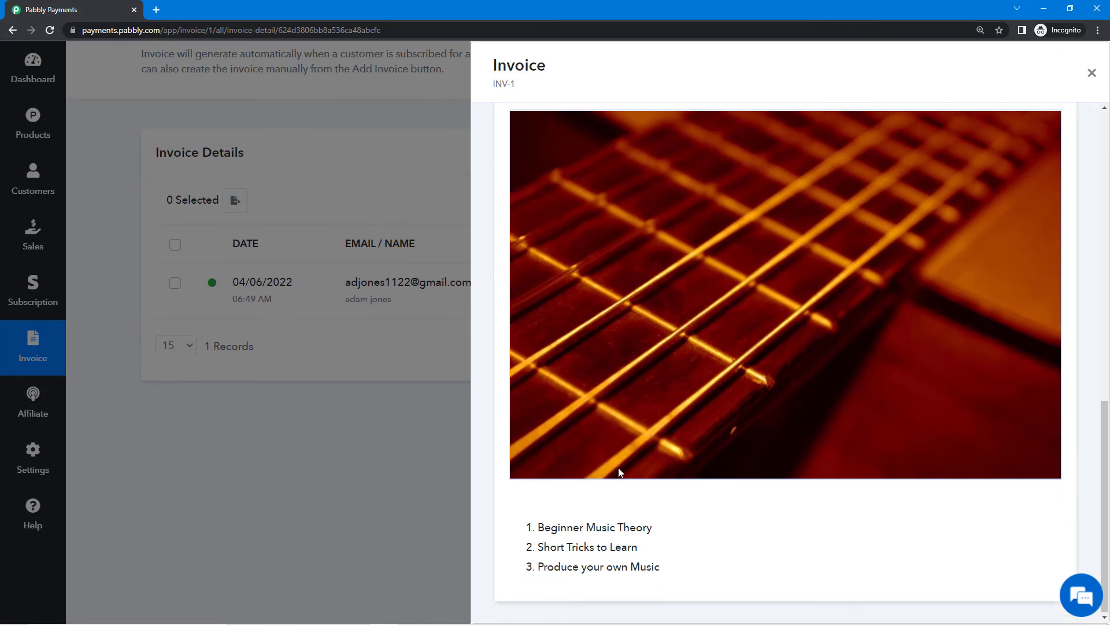
{"action": "left_click", "coordinate": [377, 408]}
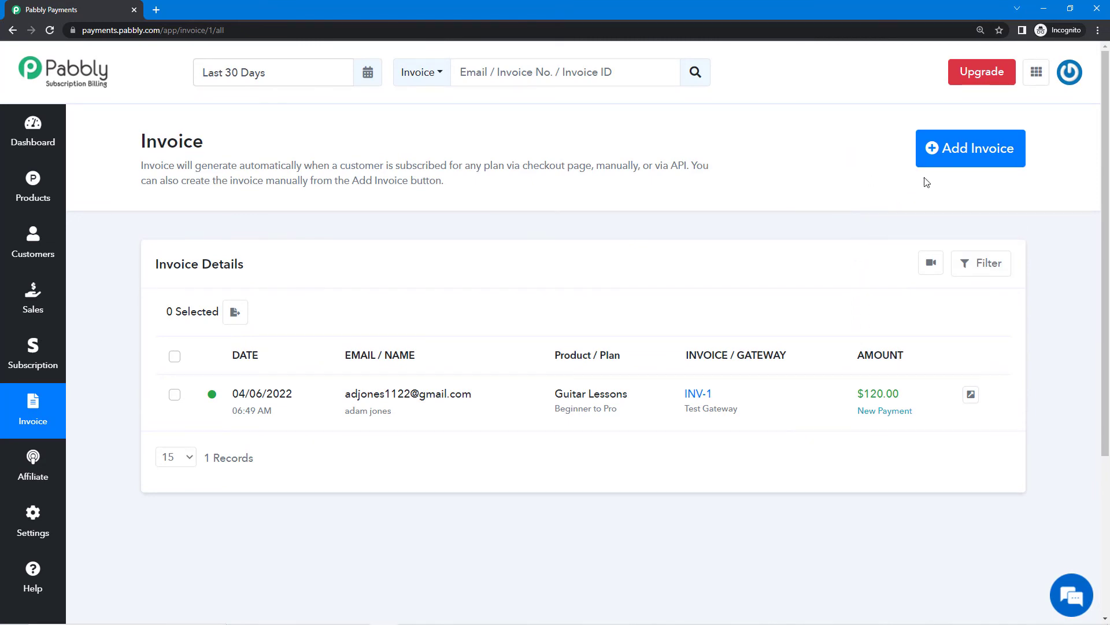
{"action": "left_click", "coordinate": [956, 157]}
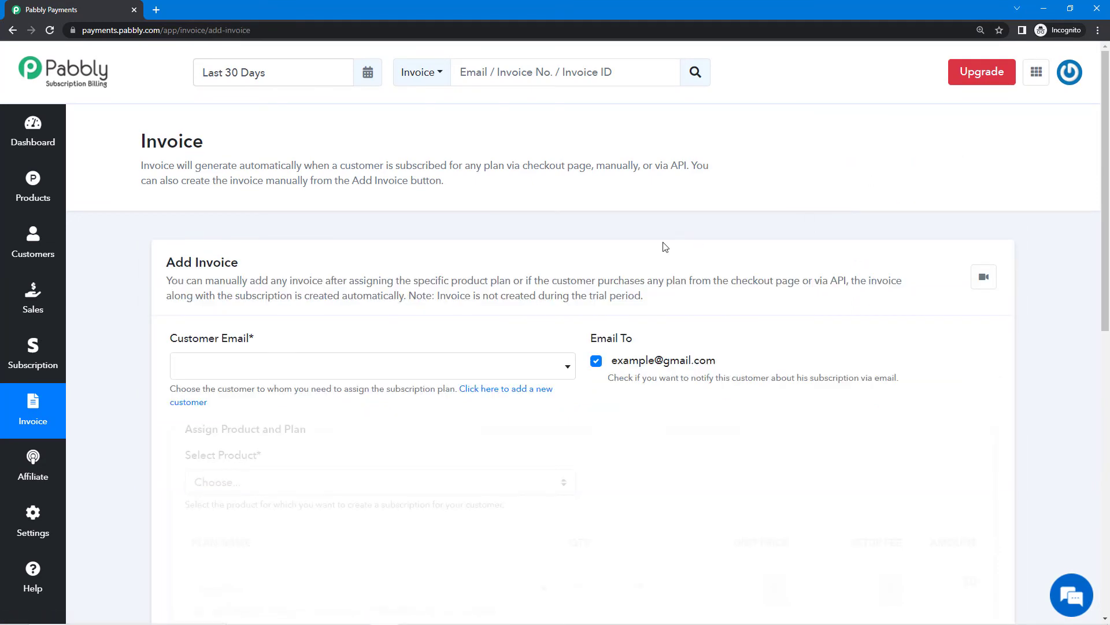
{"action": "scroll", "coordinate": [745, 228], "scroll_direction": "down", "scroll_amount": 2}
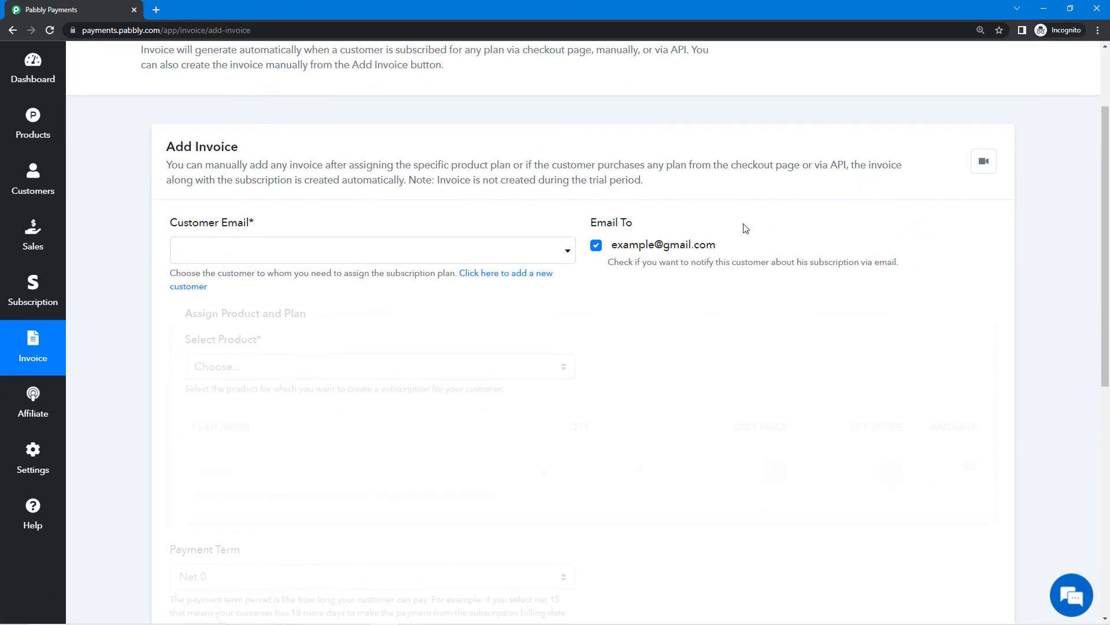
{"action": "left_click", "coordinate": [329, 255]}
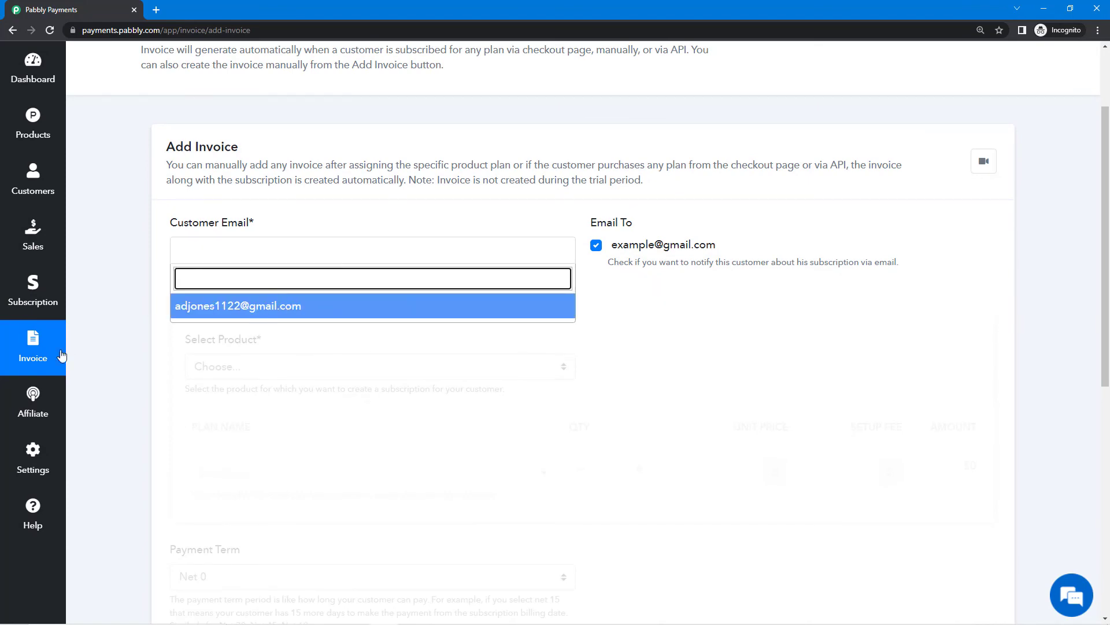
{"action": "left_click", "coordinate": [28, 367]}
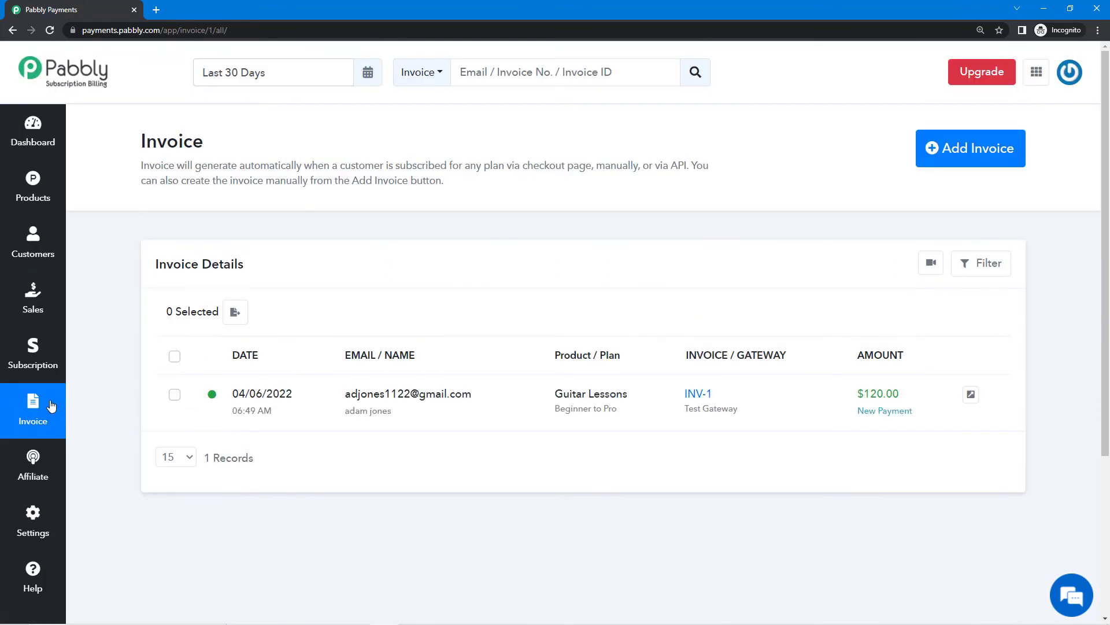
{"action": "left_click", "coordinate": [34, 358]}
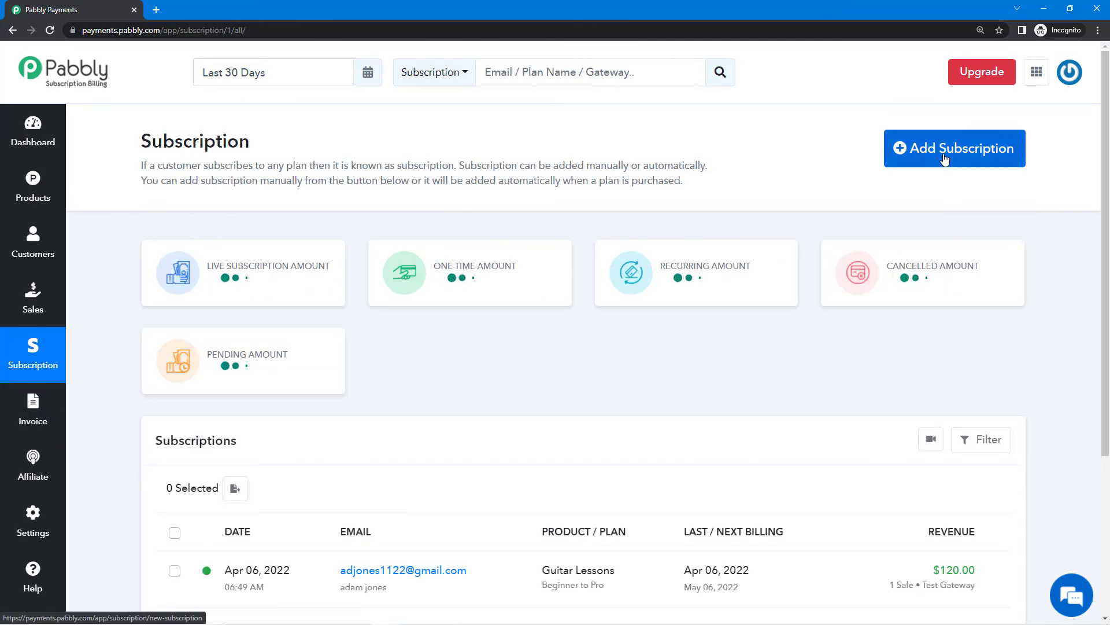
{"action": "left_click", "coordinate": [41, 425]}
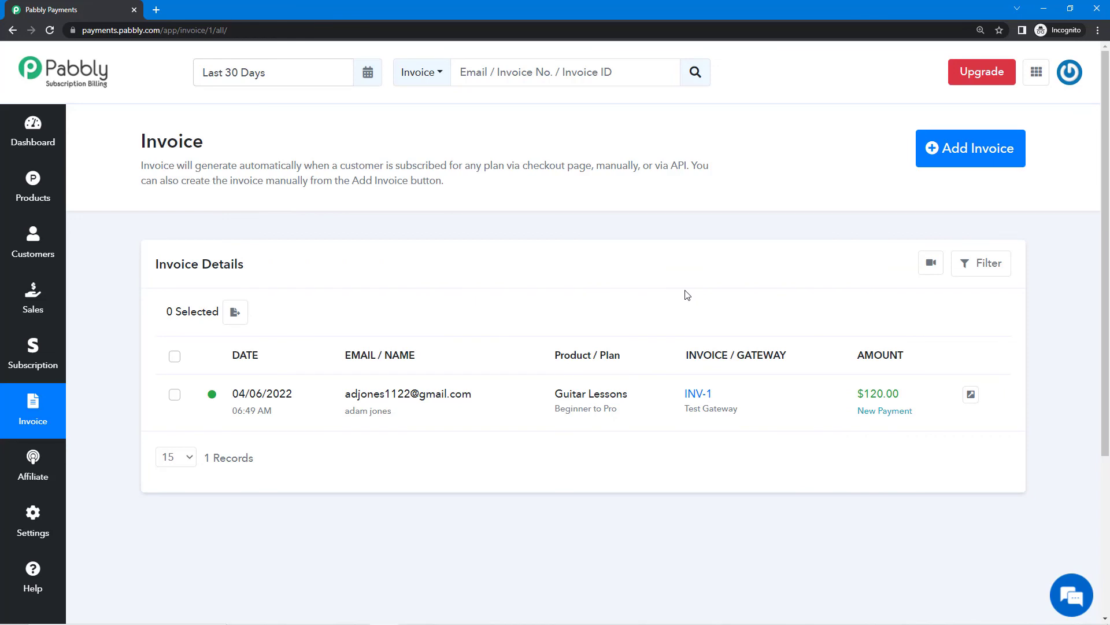
Go to Settings > Payment Gateway Integration and check the already connected gateways.
{"action": "left_click", "coordinate": [41, 530]}
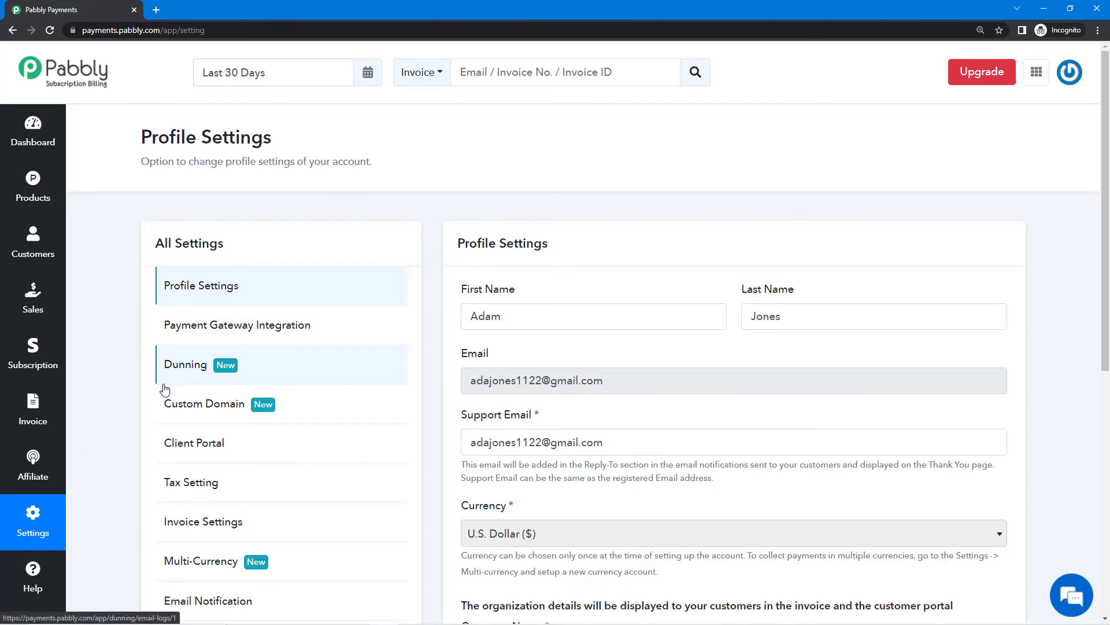
{"action": "scroll", "coordinate": [164, 387], "scroll_direction": "down", "scroll_amount": 1}
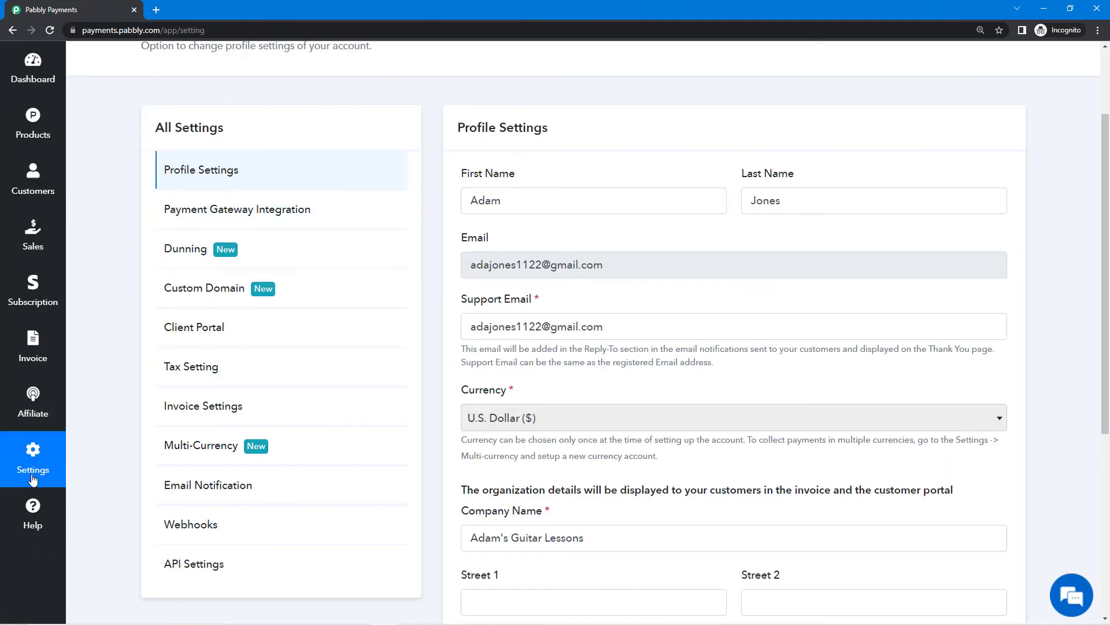
{"action": "left_click", "coordinate": [297, 211]}
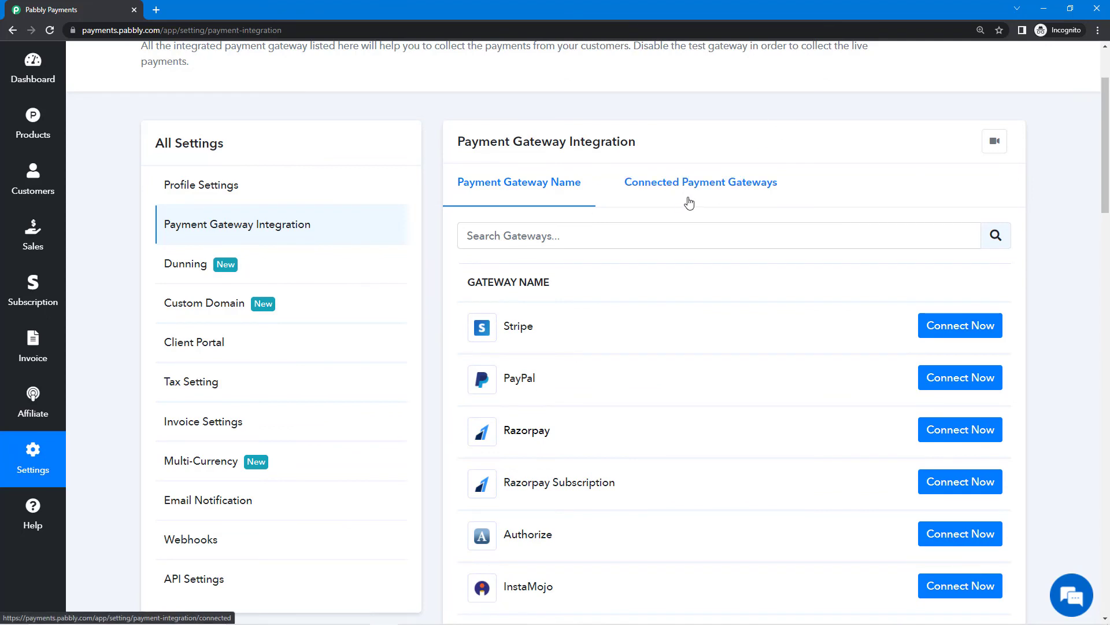
{"action": "scroll", "coordinate": [681, 295], "scroll_direction": "down", "scroll_amount": 1}
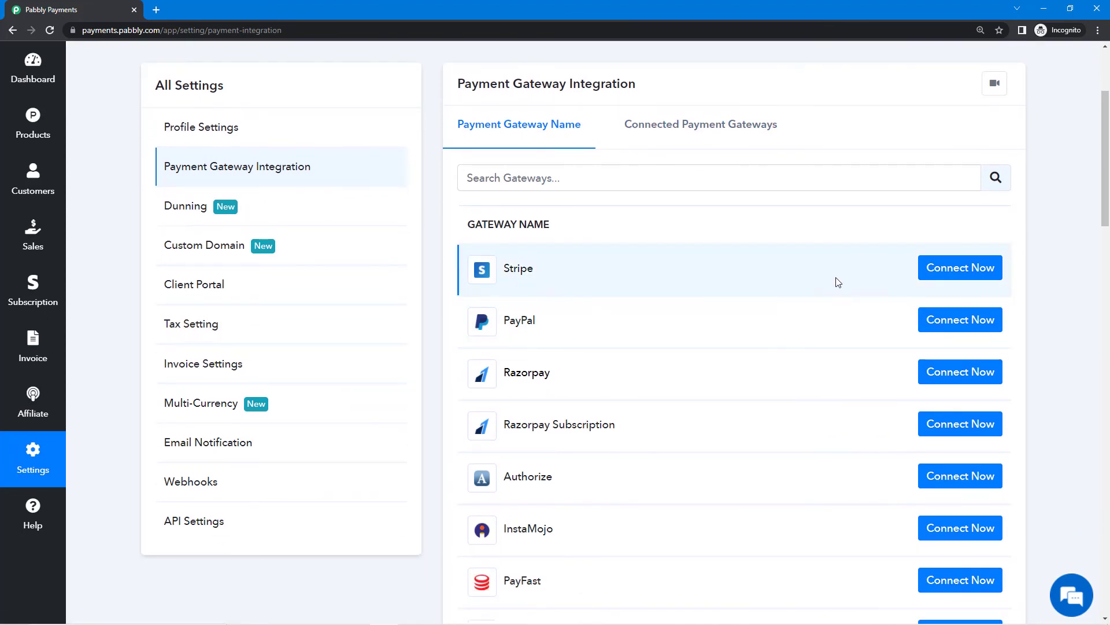
{"action": "left_click", "coordinate": [634, 140]}
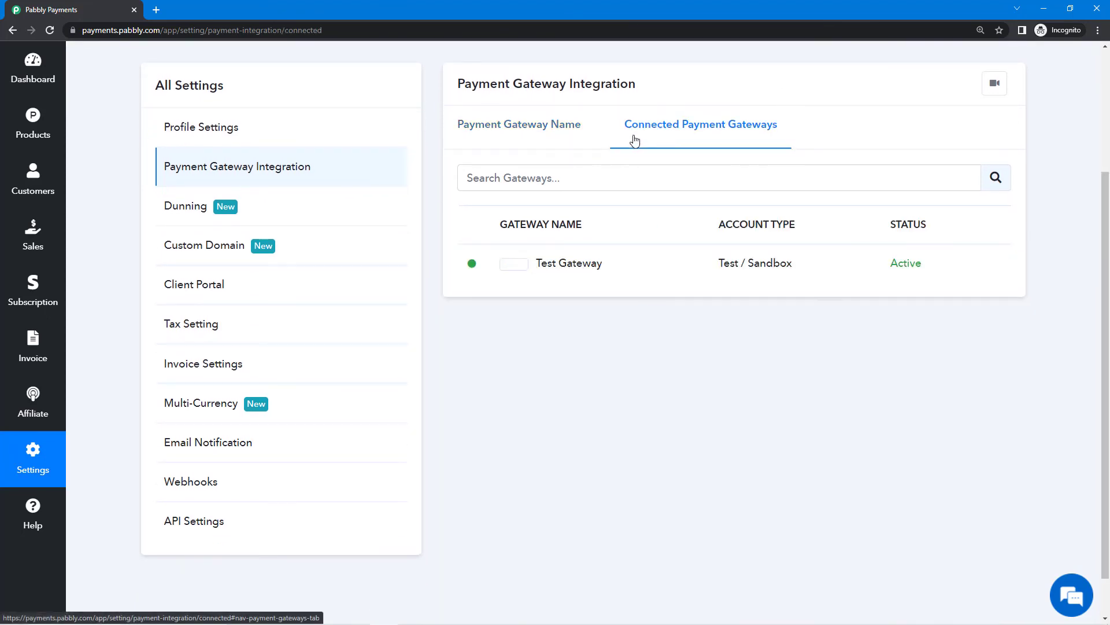
{"action": "left_click", "coordinate": [535, 132]}
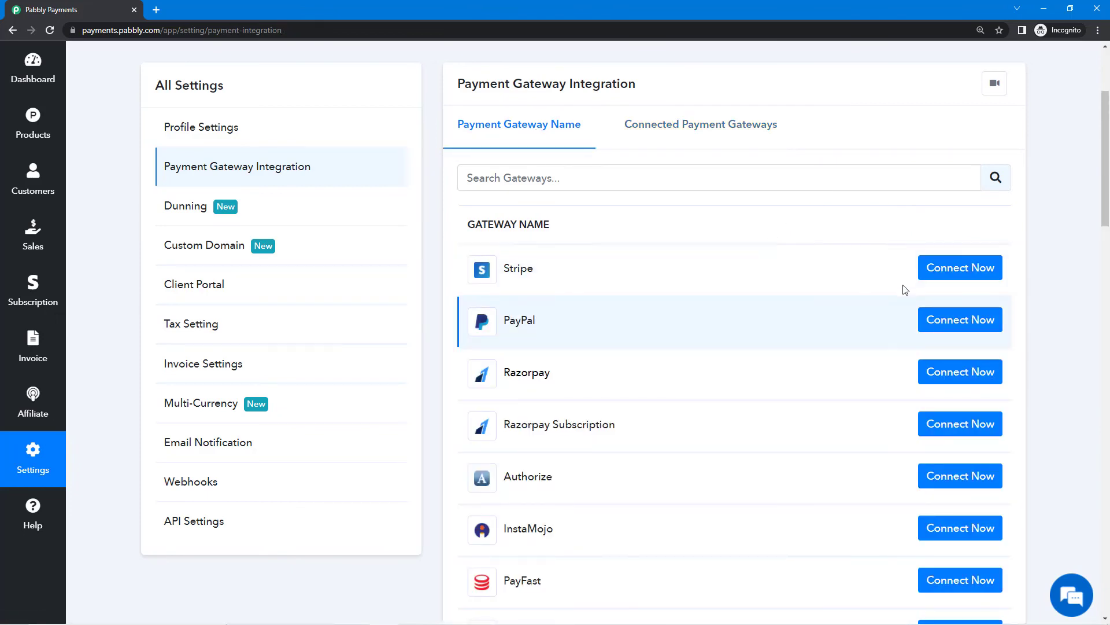
Open the Stripe connection form and note its empty Publishable Key and Stripe Secret Key fields.
{"action": "left_click", "coordinate": [965, 268]}
{"action": "scroll", "coordinate": [528, 267], "scroll_direction": "down", "scroll_amount": 1}
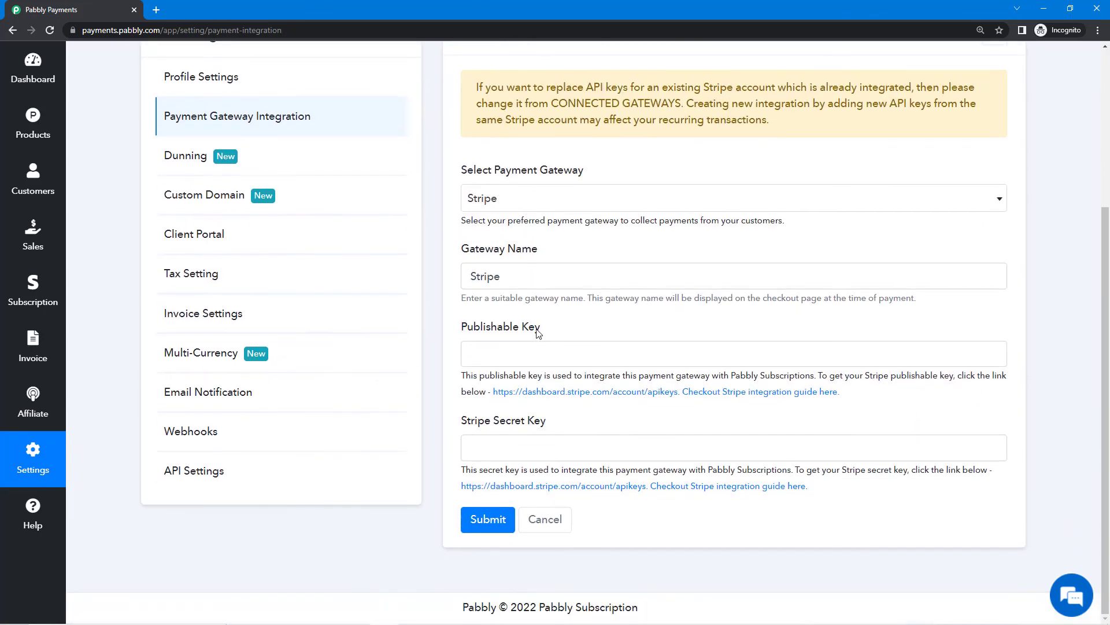
{"action": "left_click_drag", "start_coordinate": [460, 329], "coordinate": [560, 326]}
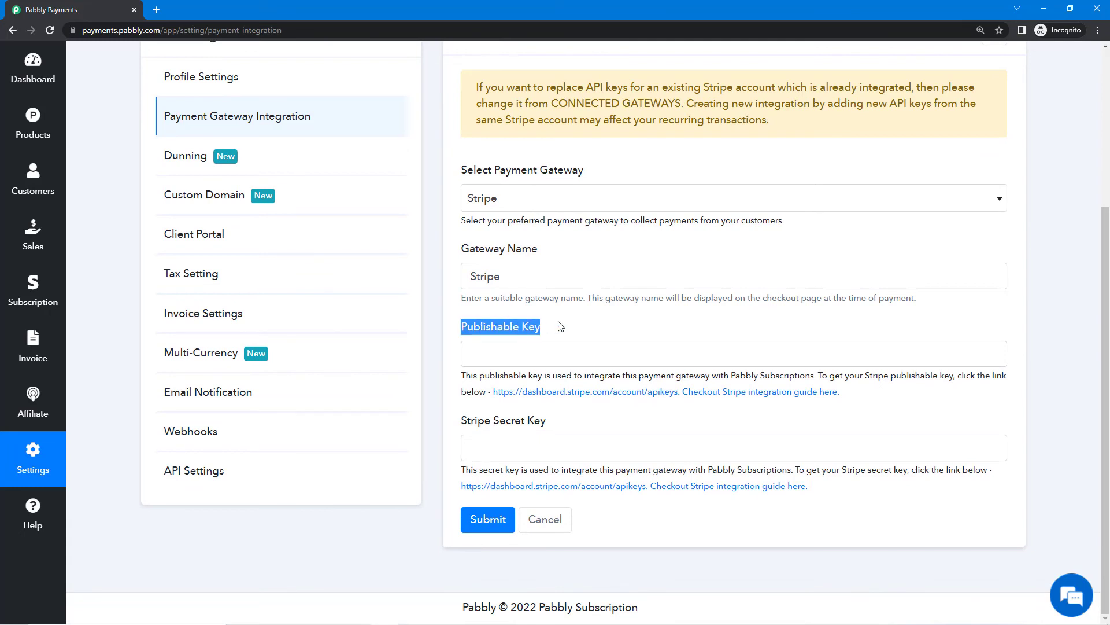
{"action": "left_click", "coordinate": [561, 326]}
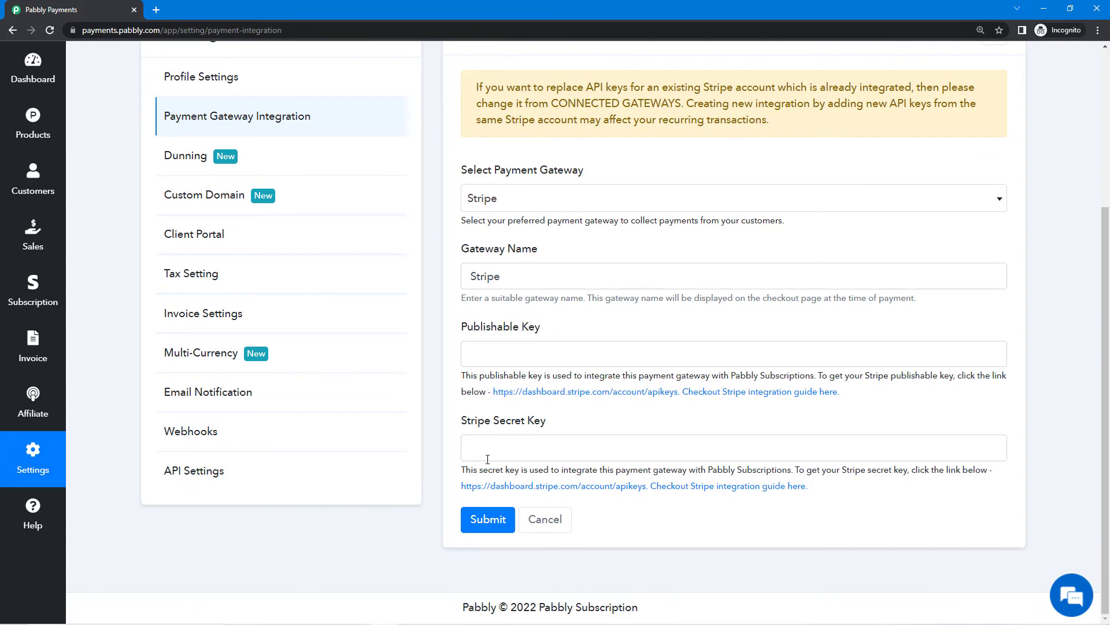
{"action": "left_click_drag", "start_coordinate": [463, 432], "coordinate": [560, 427]}
{"action": "left_click", "coordinate": [557, 430]}
Search 'stripe' in a new tab and sign in to the Stripe account with its username and password.
{"action": "left_click", "coordinate": [157, 13]}
{"action": "type", "text": "s"}
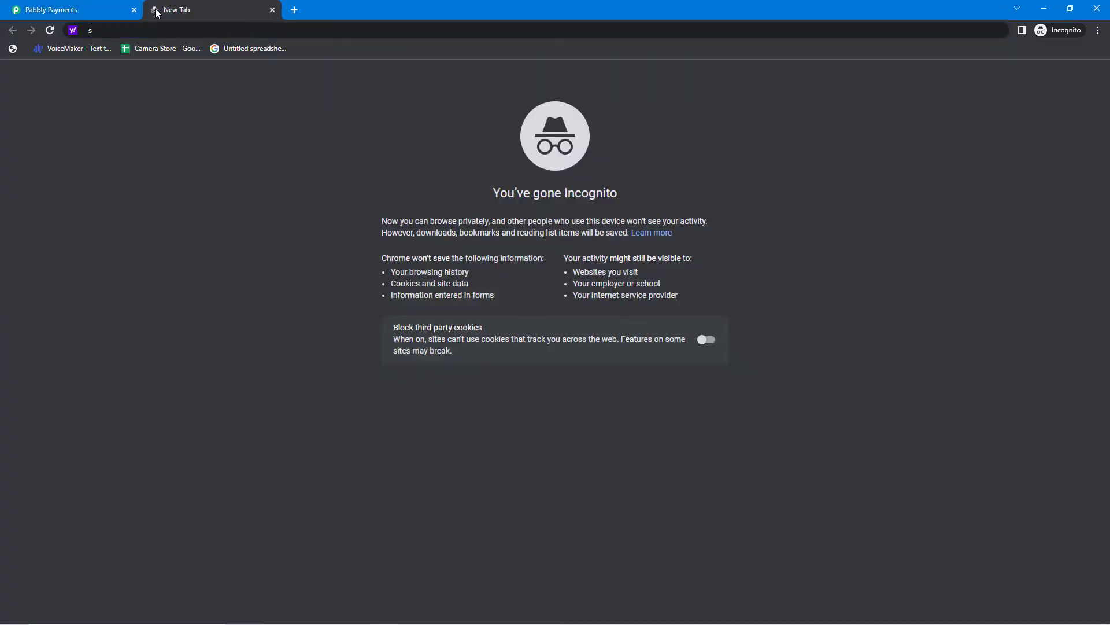
{"action": "type", "text": "tripe"}
{"action": "key", "text": "Return"}
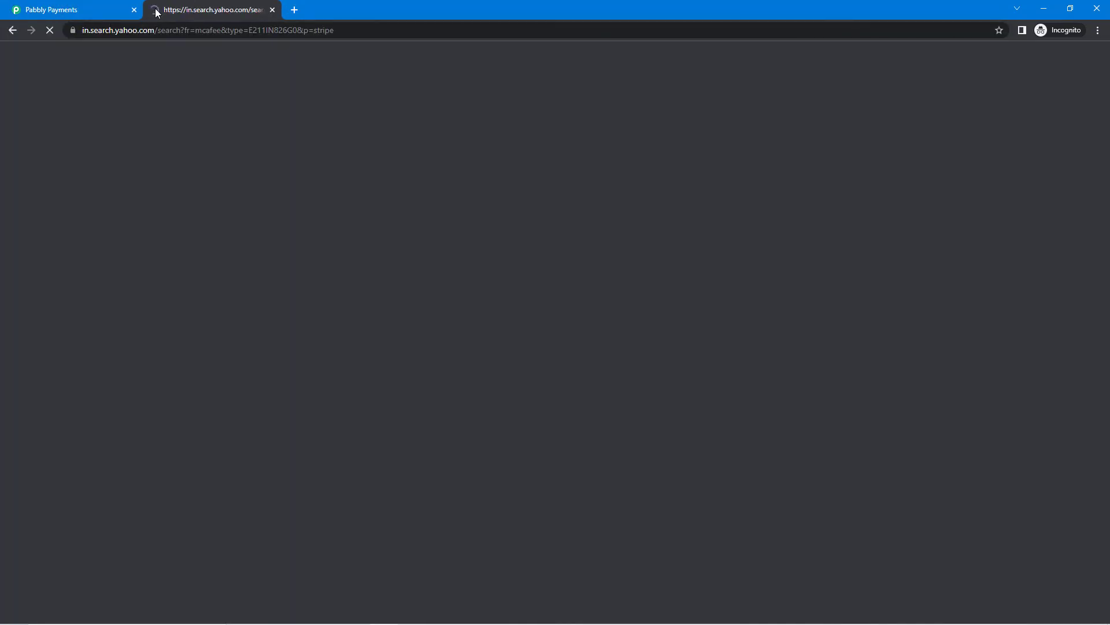
{"action": "left_click", "coordinate": [275, 185]}
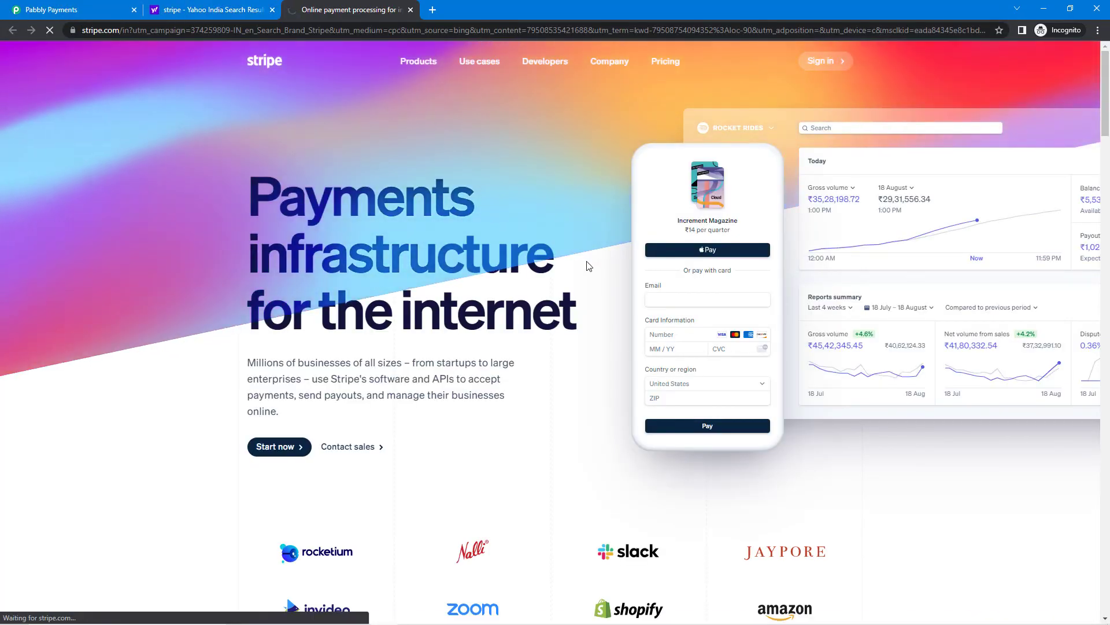
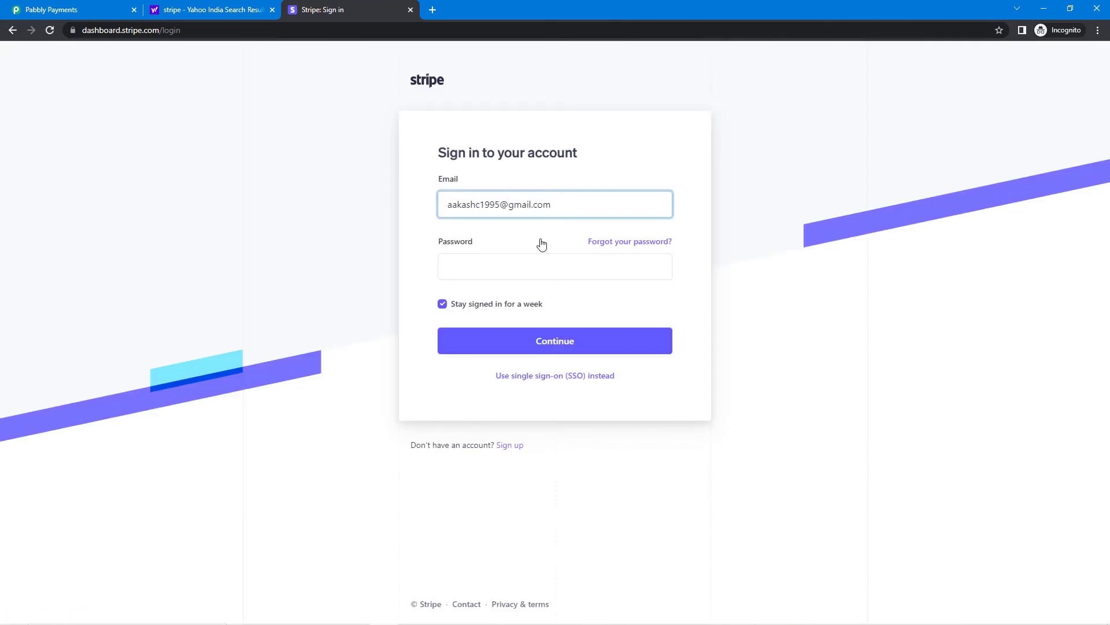
{"action": "left_click", "coordinate": [541, 266]}
{"action": "type", "text": "••"}
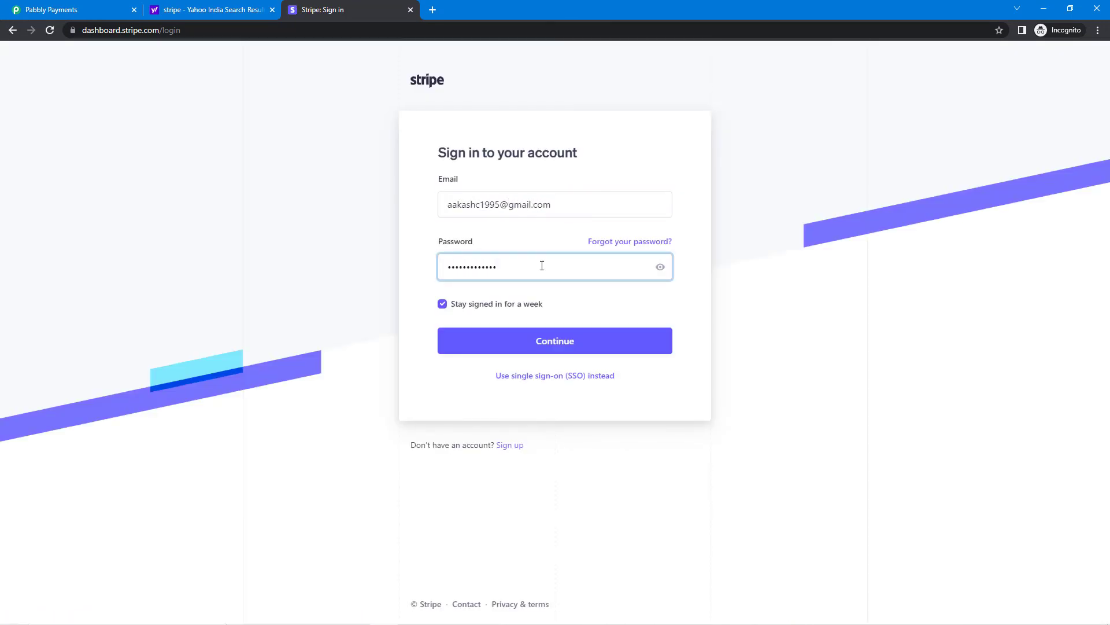
{"action": "key", "text": "Return"}
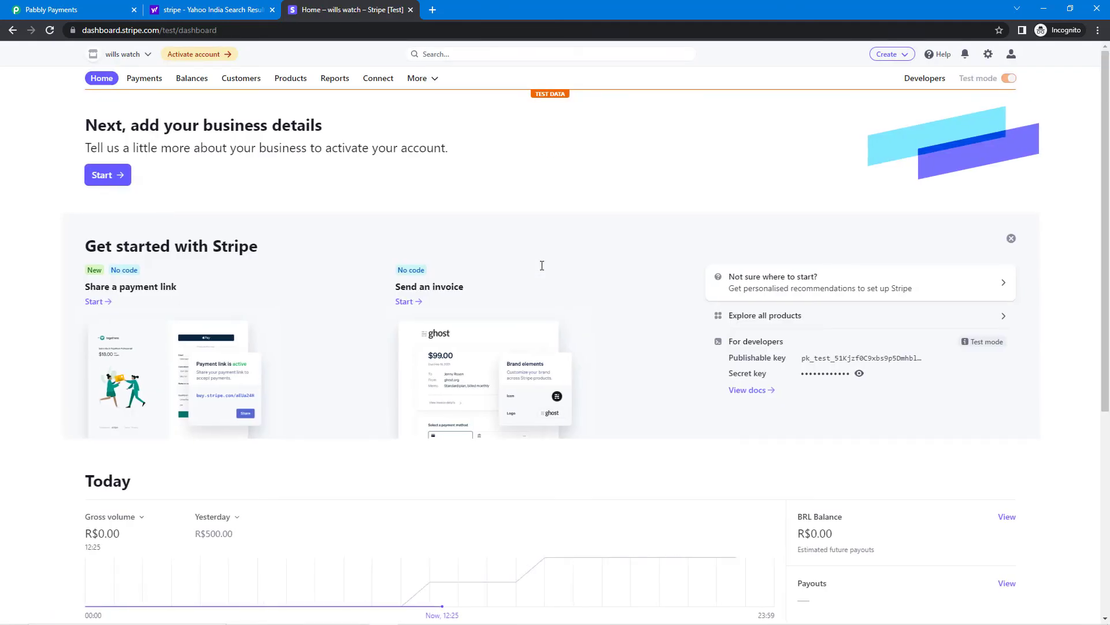
Show the test-mode API keys under Developers > API keys and close the Yahoo tab.
{"action": "scroll", "coordinate": [542, 269], "scroll_direction": "down", "scroll_amount": 4}
{"action": "scroll", "coordinate": [589, 351], "scroll_direction": "up", "scroll_amount": 5}
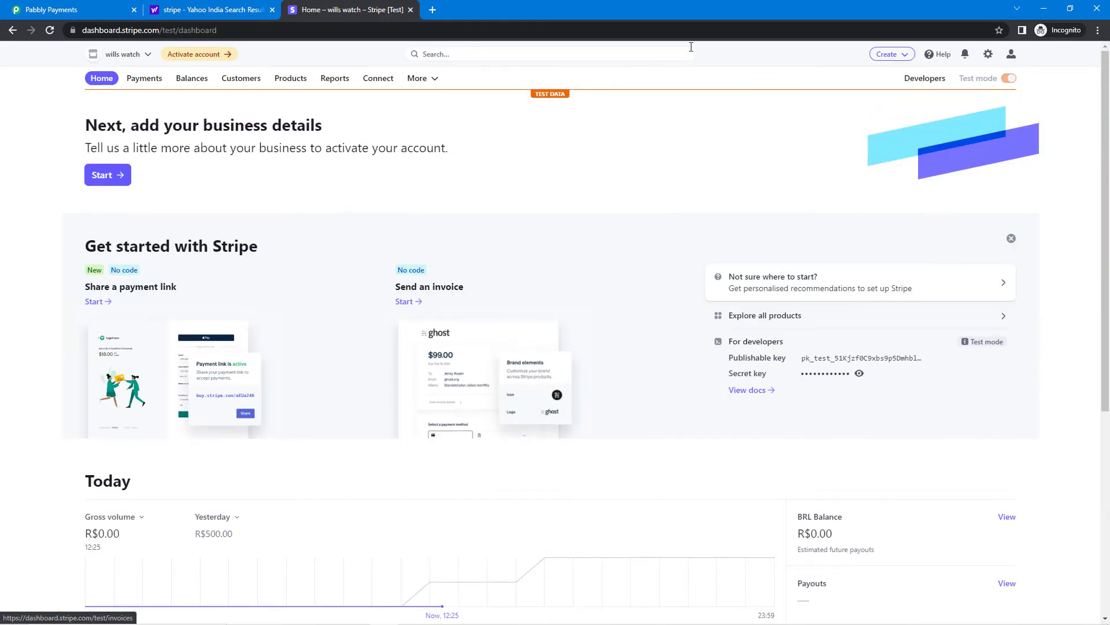
{"action": "left_click", "coordinate": [923, 81]}
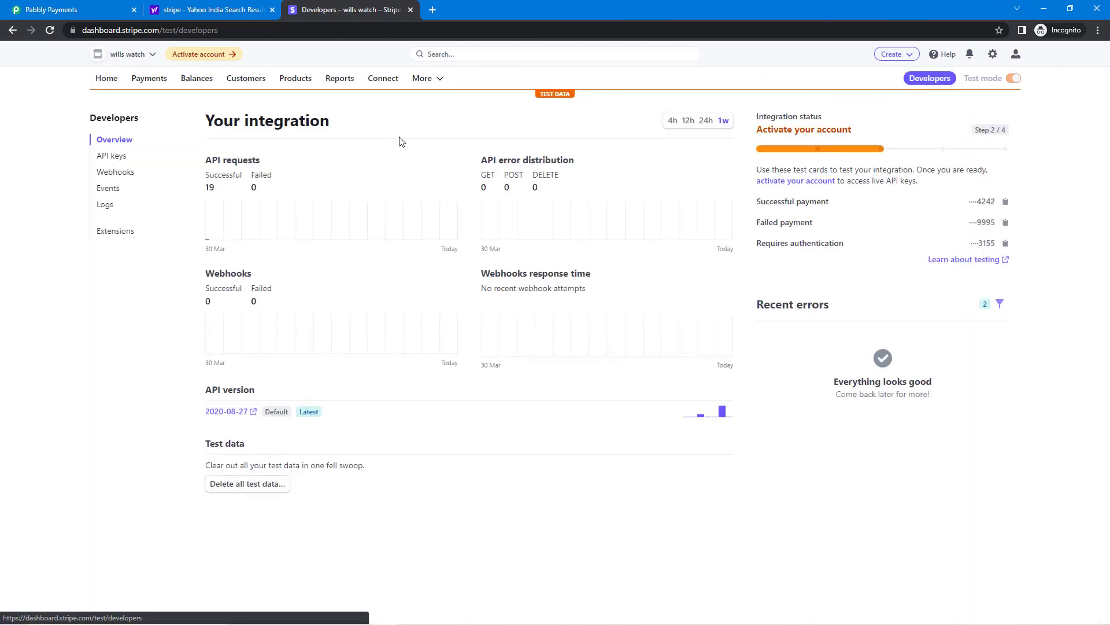
{"action": "left_click", "coordinate": [113, 159]}
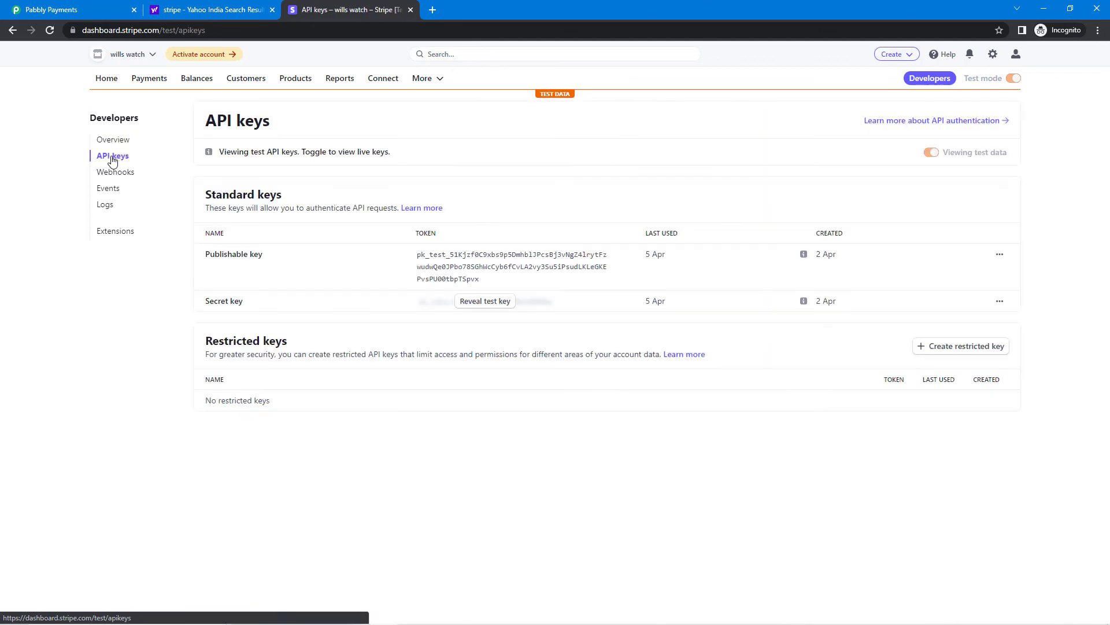
{"action": "left_click", "coordinate": [114, 11]}
{"action": "left_click", "coordinate": [219, 10]}
Copy Stripe's test publishable key into Pabbly's Publishable Key field.
{"action": "left_click", "coordinate": [272, 10]}
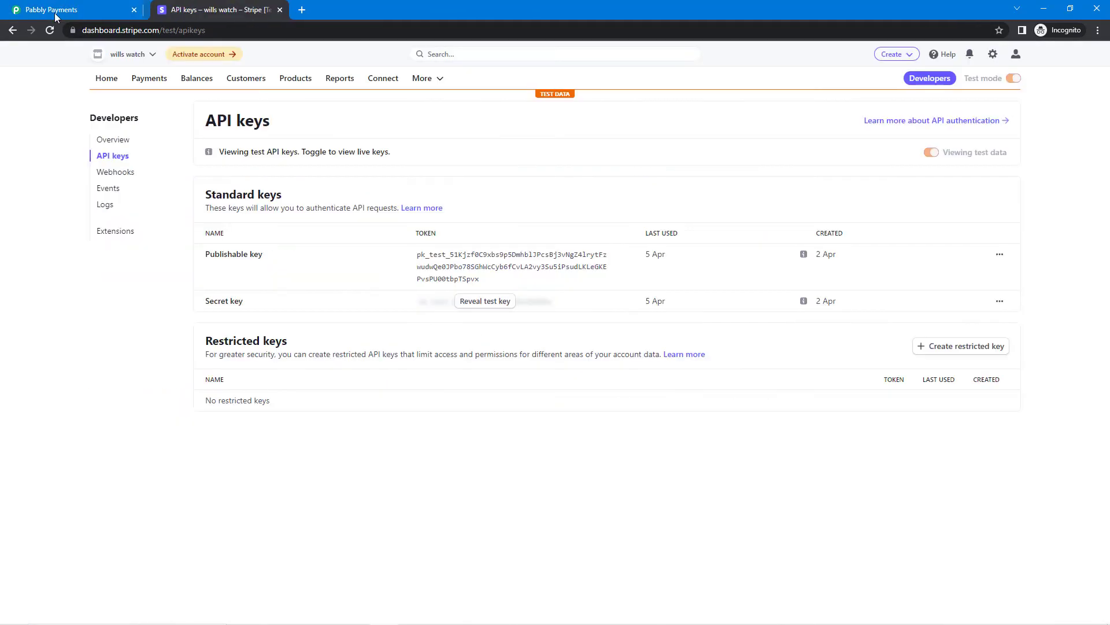
{"action": "left_click", "coordinate": [57, 12]}
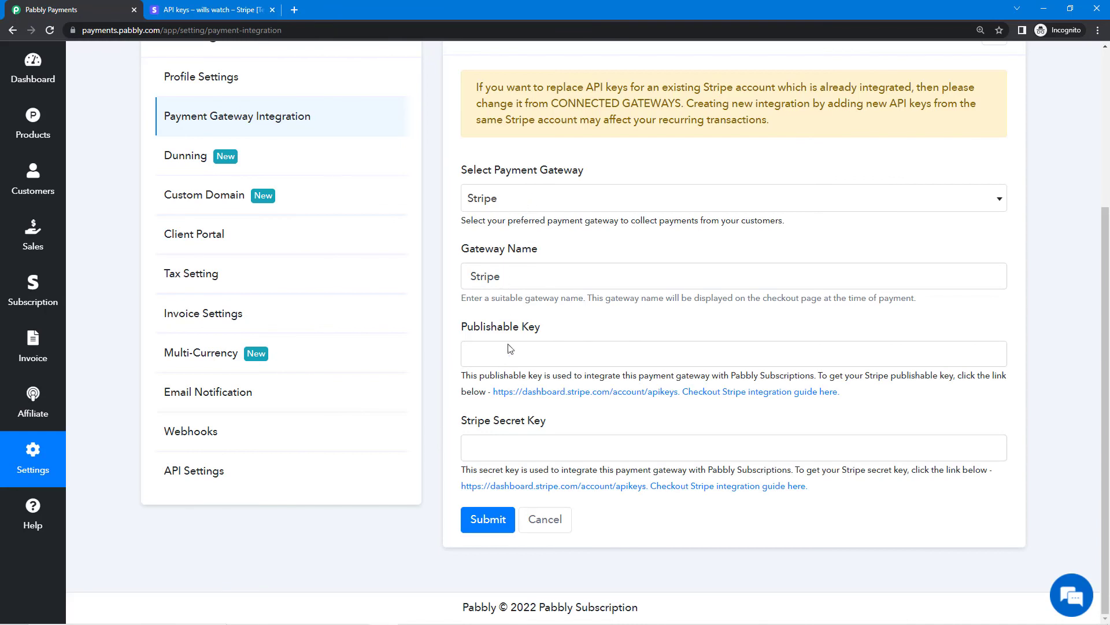
{"action": "left_click_drag", "start_coordinate": [466, 327], "coordinate": [507, 350]}
{"action": "left_click_drag", "start_coordinate": [470, 427], "coordinate": [525, 427]}
{"action": "left_click", "coordinate": [538, 429]}
{"action": "left_click", "coordinate": [230, 10]}
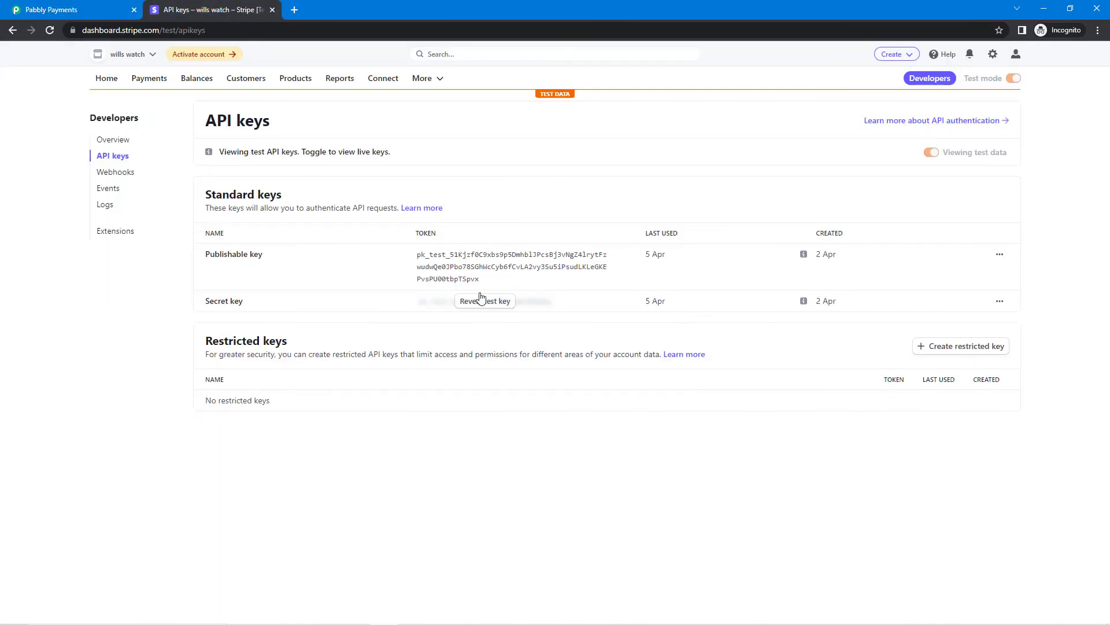
{"action": "left_click", "coordinate": [452, 272]}
{"action": "left_click", "coordinate": [99, 9]}
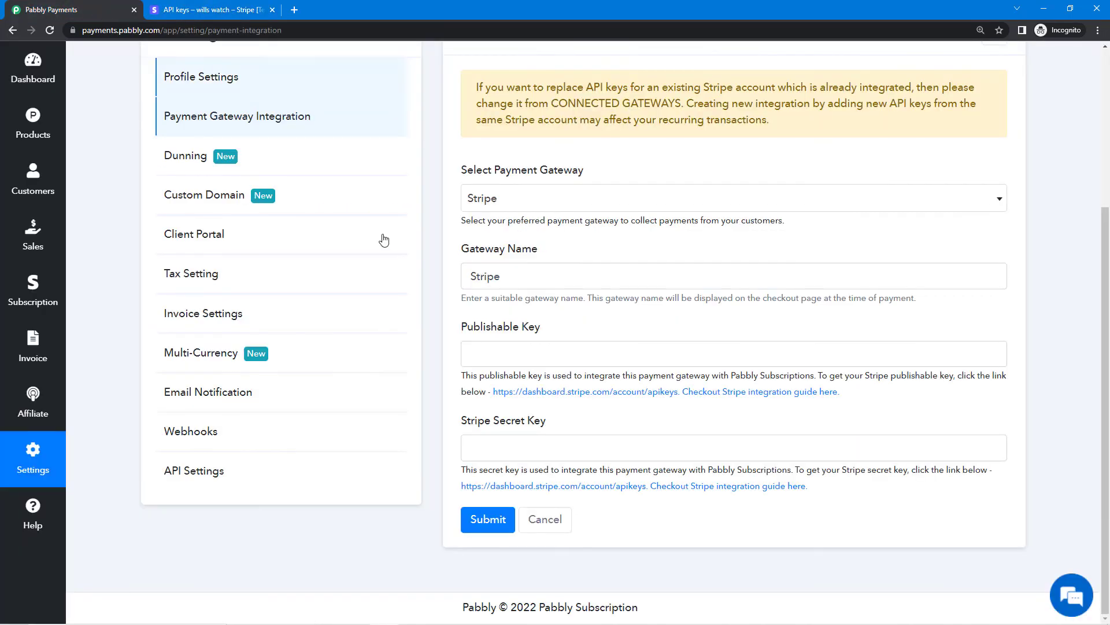
{"action": "left_click", "coordinate": [549, 359]}
{"action": "key", "text": "ctrl+v"}
Reveal and paste Stripe's secret test key into Stripe Secret Key, then submit the connection.
{"action": "left_click", "coordinate": [212, 10]}
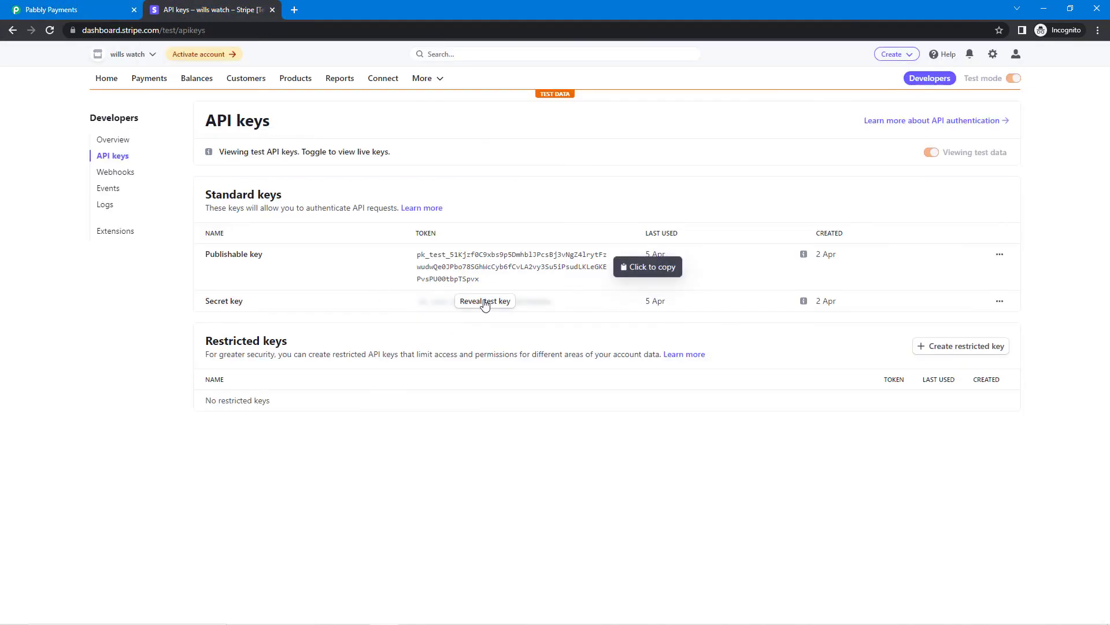
{"action": "left_click", "coordinate": [484, 301]}
{"action": "left_click", "coordinate": [495, 314]}
{"action": "left_click", "coordinate": [52, 10]}
{"action": "left_click", "coordinate": [593, 449]}
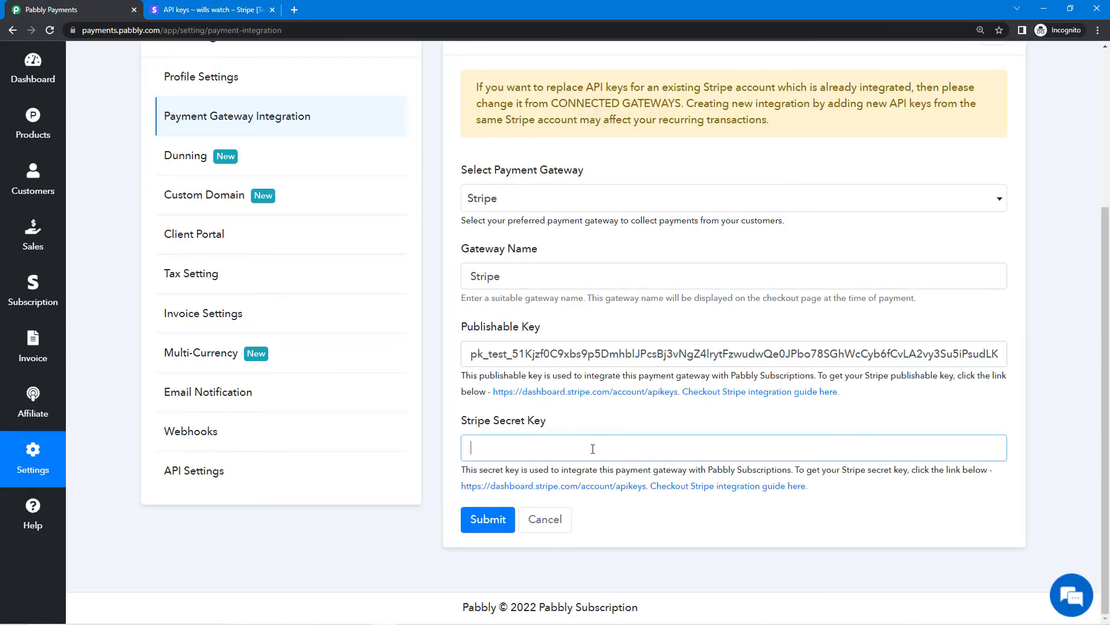
{"action": "key", "text": "ctrl+v"}
{"action": "left_click", "coordinate": [588, 420]}
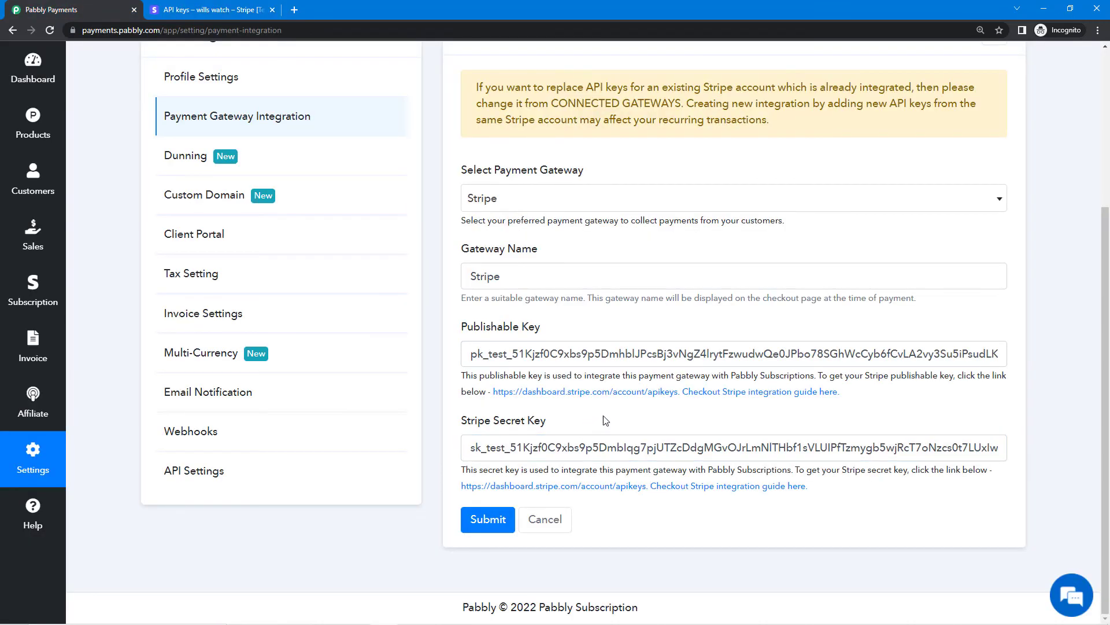
{"action": "left_click", "coordinate": [490, 524]}
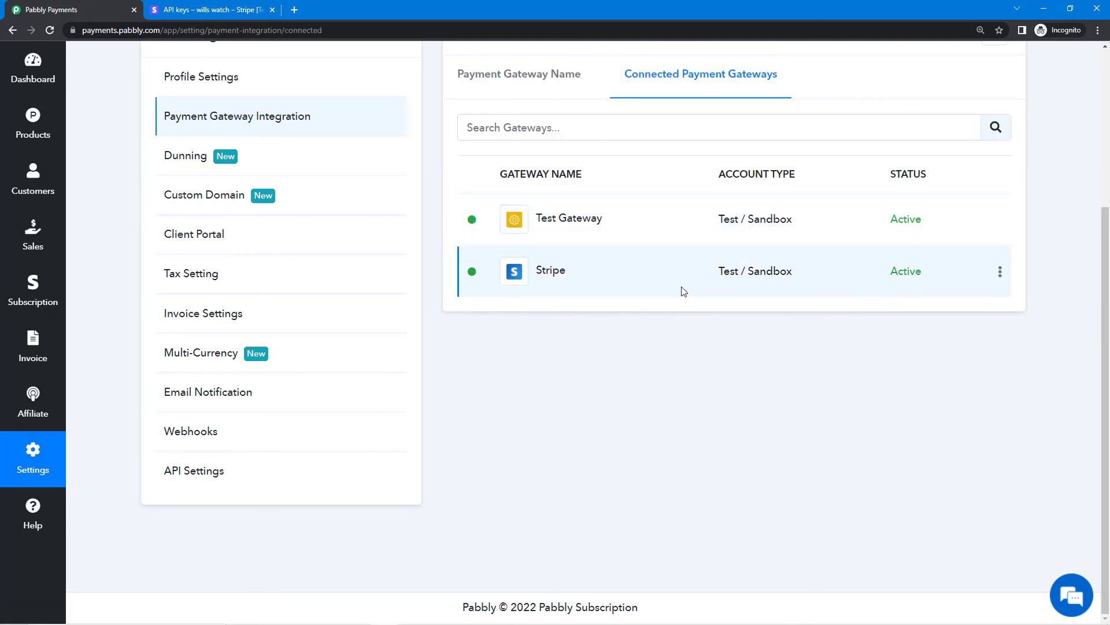
Browse the Payment Gateway Name list of every connectable gateway, Stripe and PayPal first.
{"action": "left_click", "coordinate": [538, 83]}
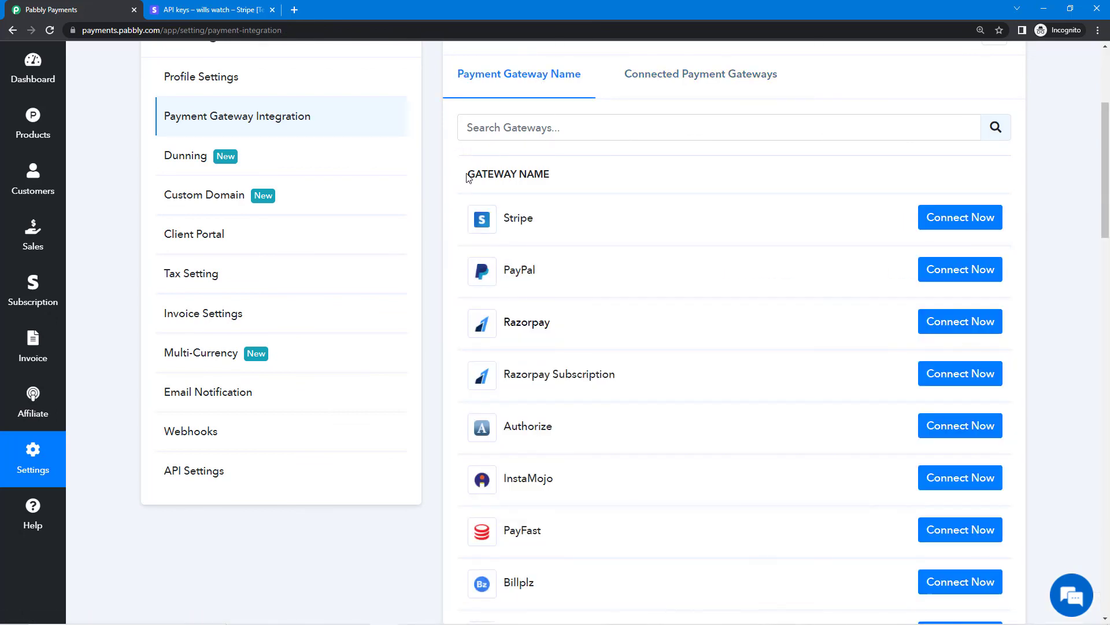
{"action": "left_click_drag", "start_coordinate": [467, 173], "coordinate": [557, 187]}
{"action": "left_click", "coordinate": [559, 184]}
{"action": "scroll", "coordinate": [559, 185], "scroll_direction": "down", "scroll_amount": 9}
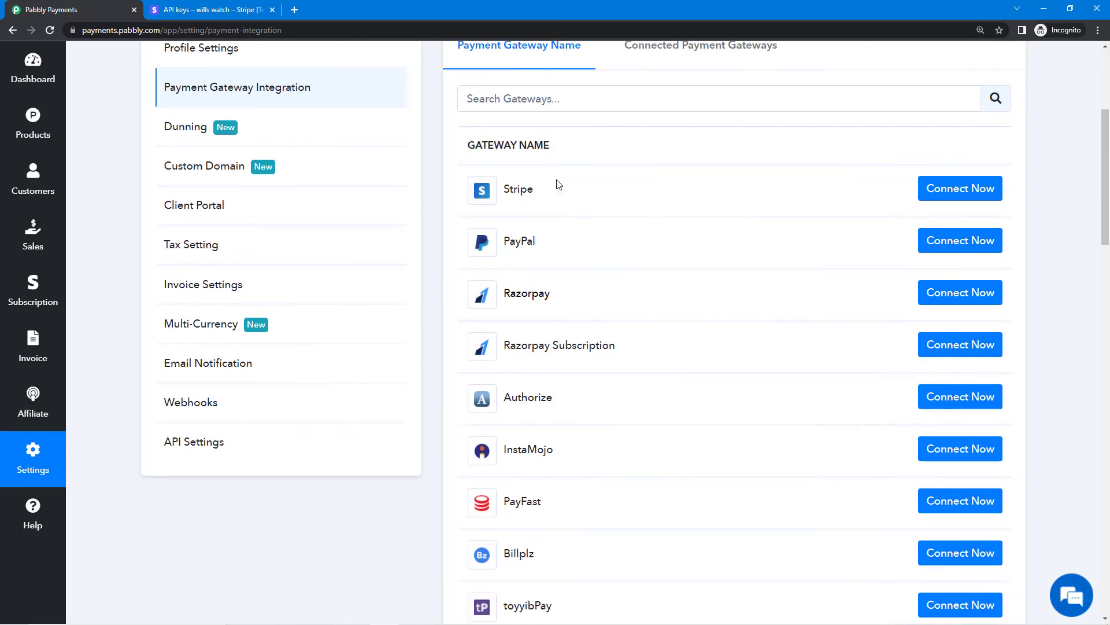
{"action": "scroll", "coordinate": [603, 443], "scroll_direction": "down", "scroll_amount": 19}
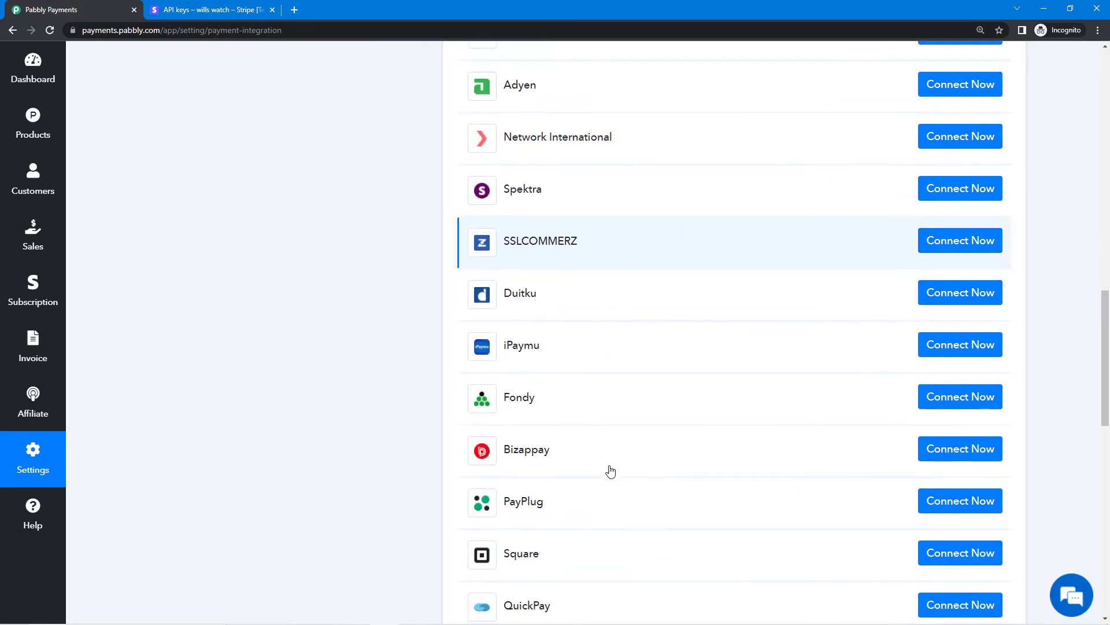
{"action": "scroll", "coordinate": [611, 472], "scroll_direction": "up", "scroll_amount": 20}
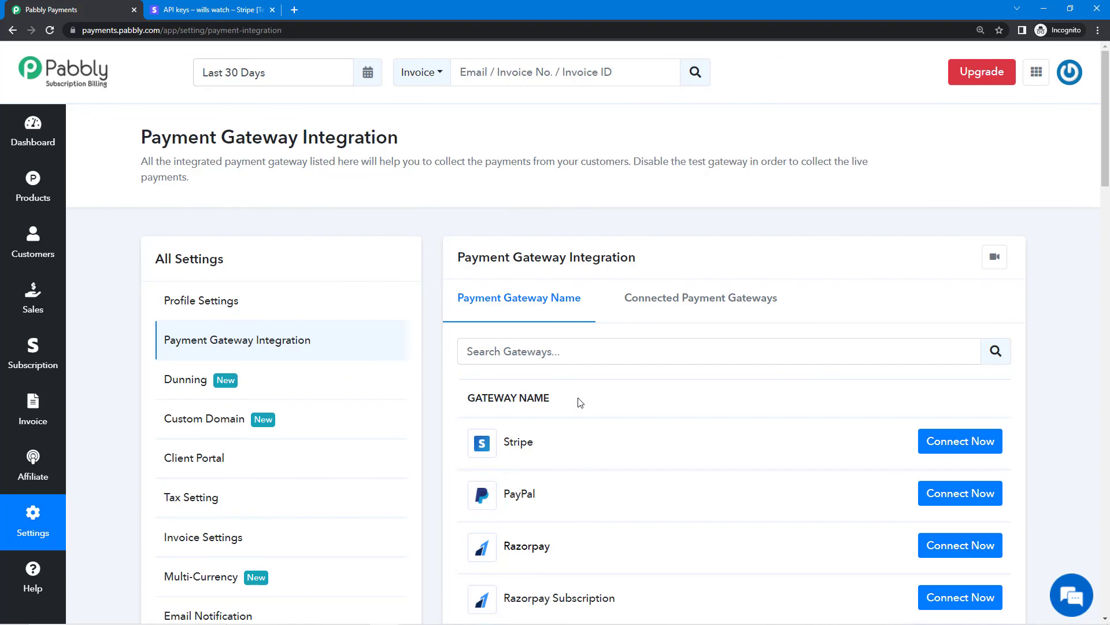
{"action": "scroll", "coordinate": [580, 403], "scroll_direction": "down", "scroll_amount": 8}
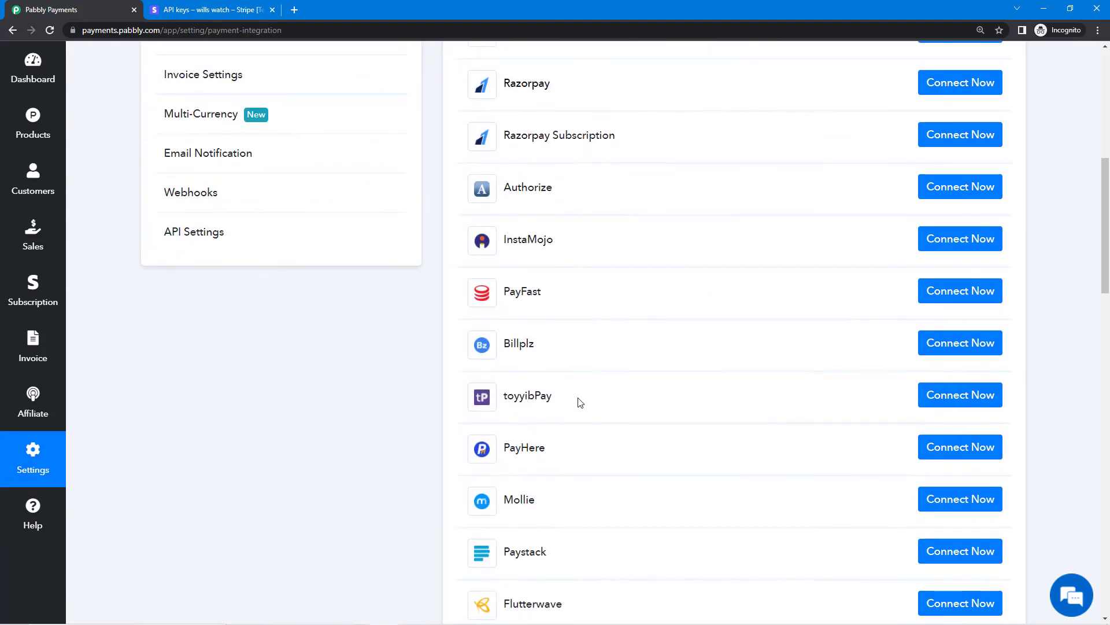
{"action": "scroll", "coordinate": [580, 403], "scroll_direction": "up", "scroll_amount": 4}
{"action": "scroll", "coordinate": [580, 403], "scroll_direction": "up", "scroll_amount": 4}
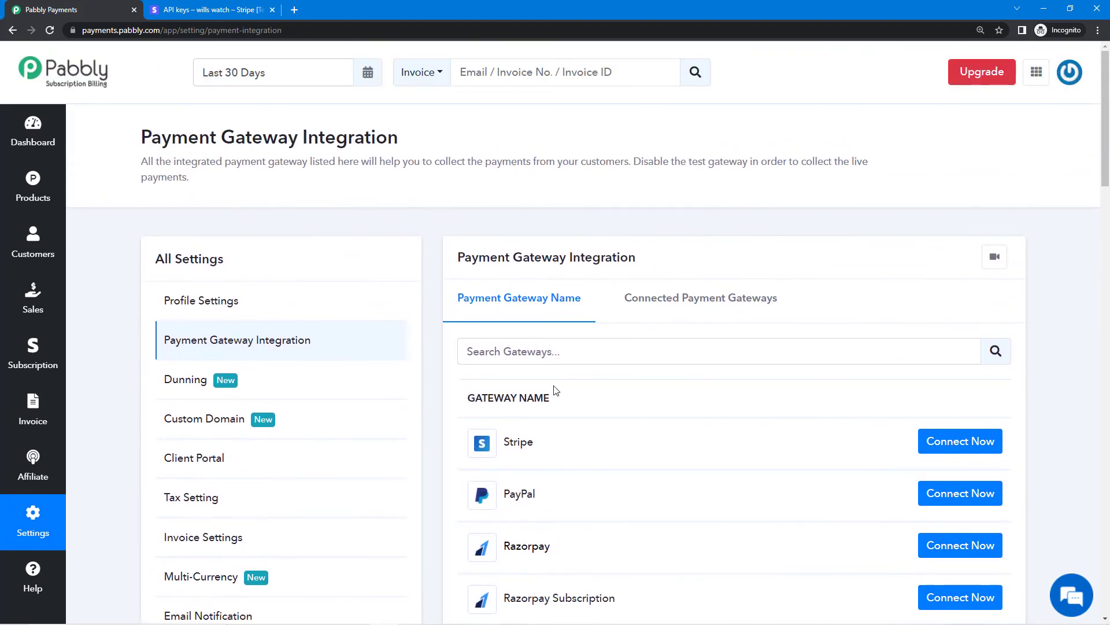
{"action": "scroll", "coordinate": [549, 387], "scroll_direction": "down", "scroll_amount": 3}
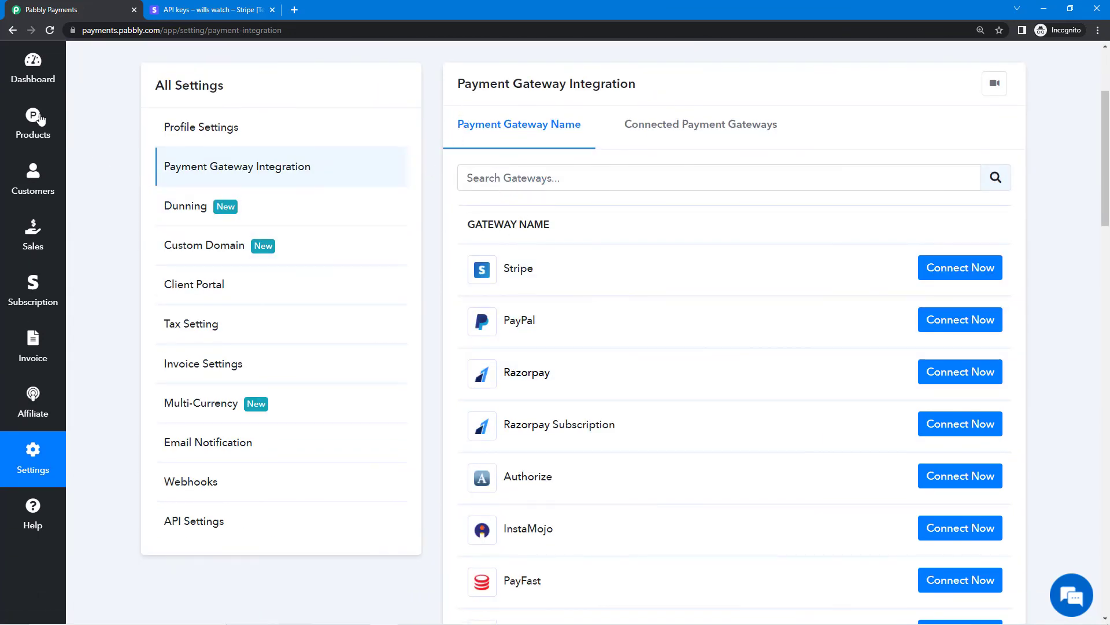
Open Help from the sidebar and browse the community forum and tutorials on plans, discounts, donations and client portal.
{"action": "left_click", "coordinate": [31, 519]}
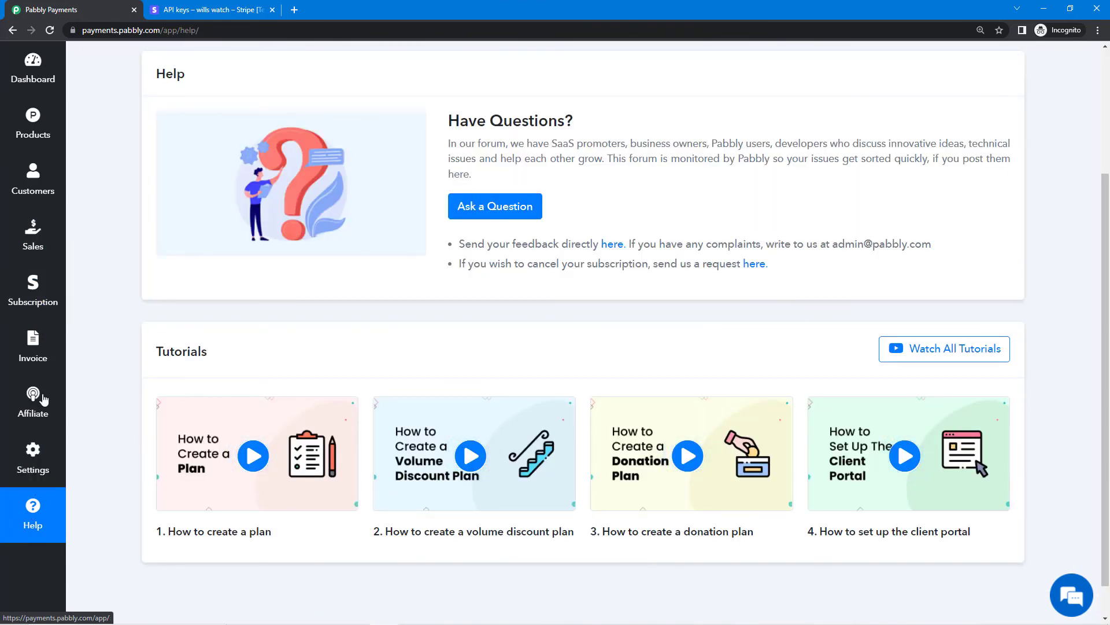
{"action": "scroll", "coordinate": [570, 446], "scroll_direction": "up", "scroll_amount": 3}
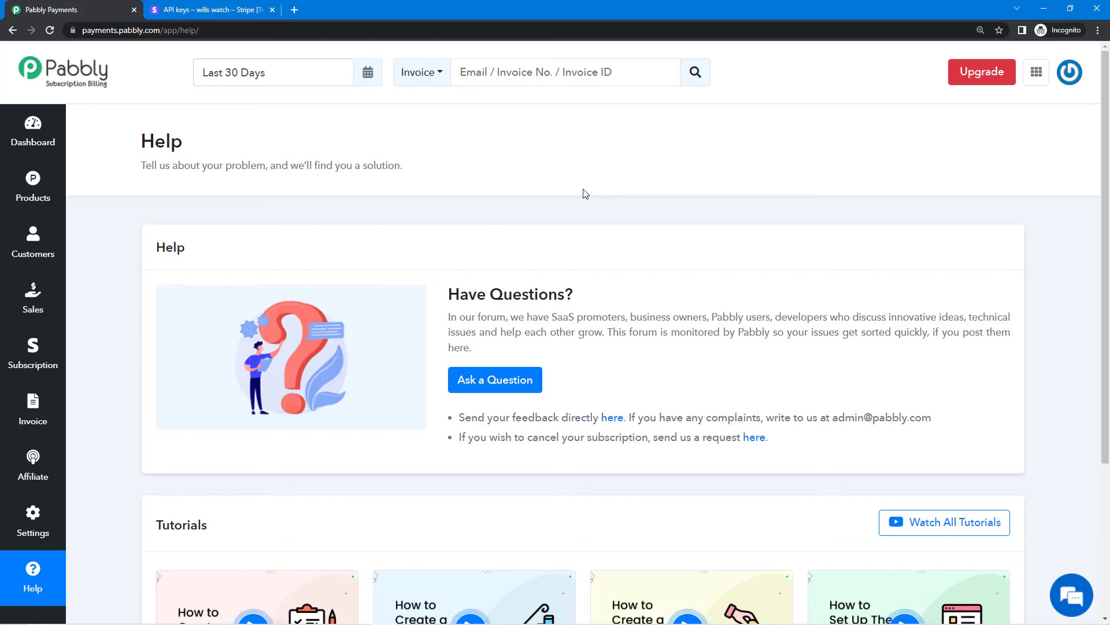
{"action": "scroll", "coordinate": [670, 274], "scroll_direction": "down", "scroll_amount": 3}
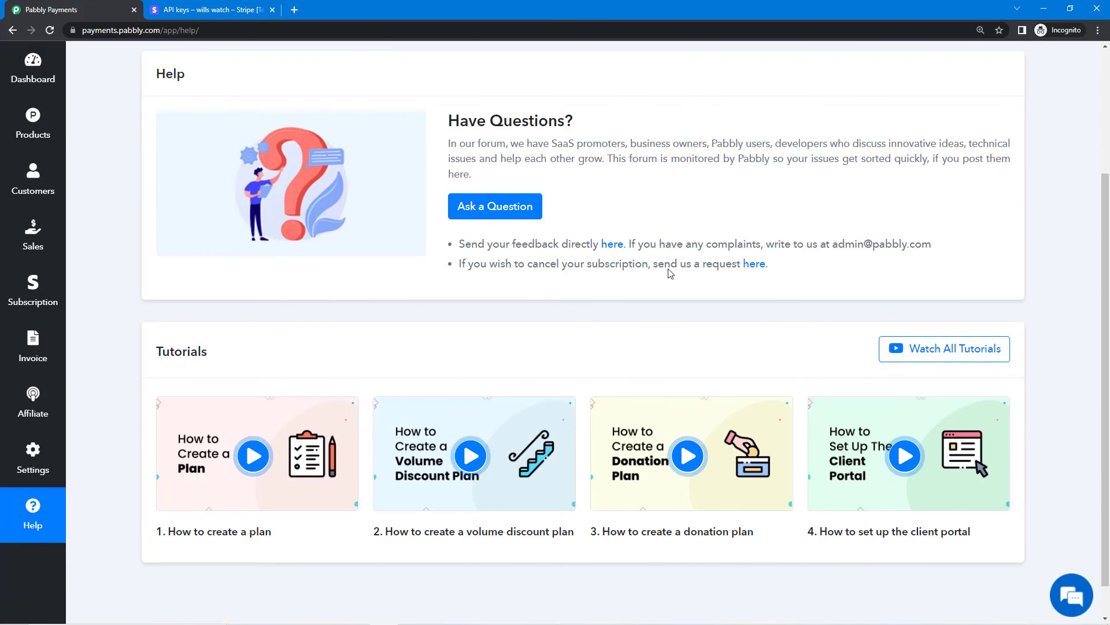
{"action": "scroll", "coordinate": [670, 268], "scroll_direction": "up", "scroll_amount": 3}
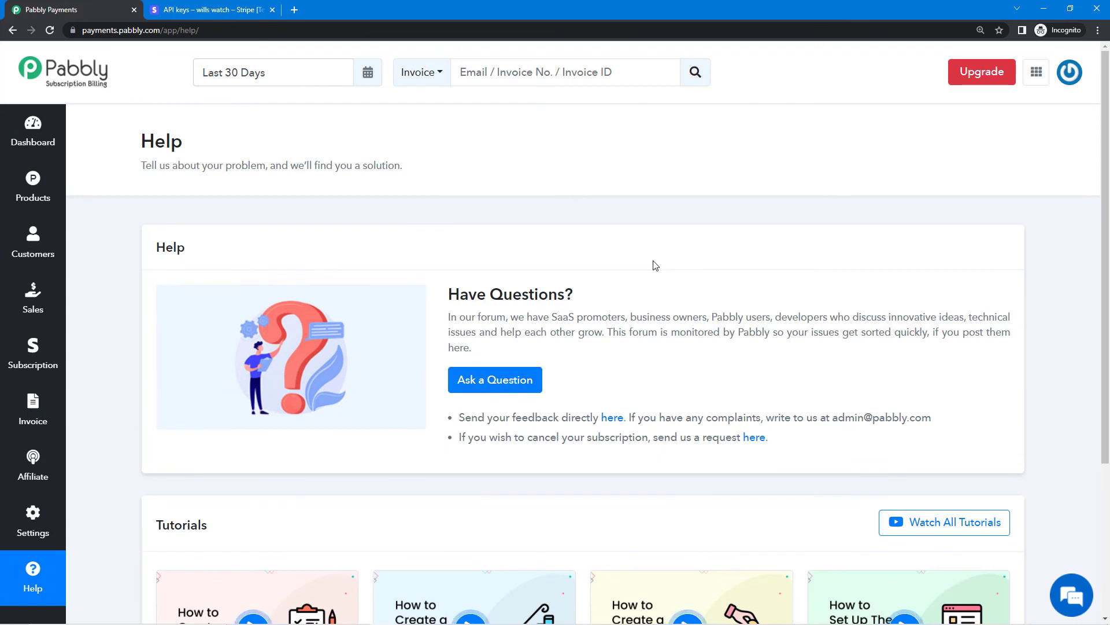